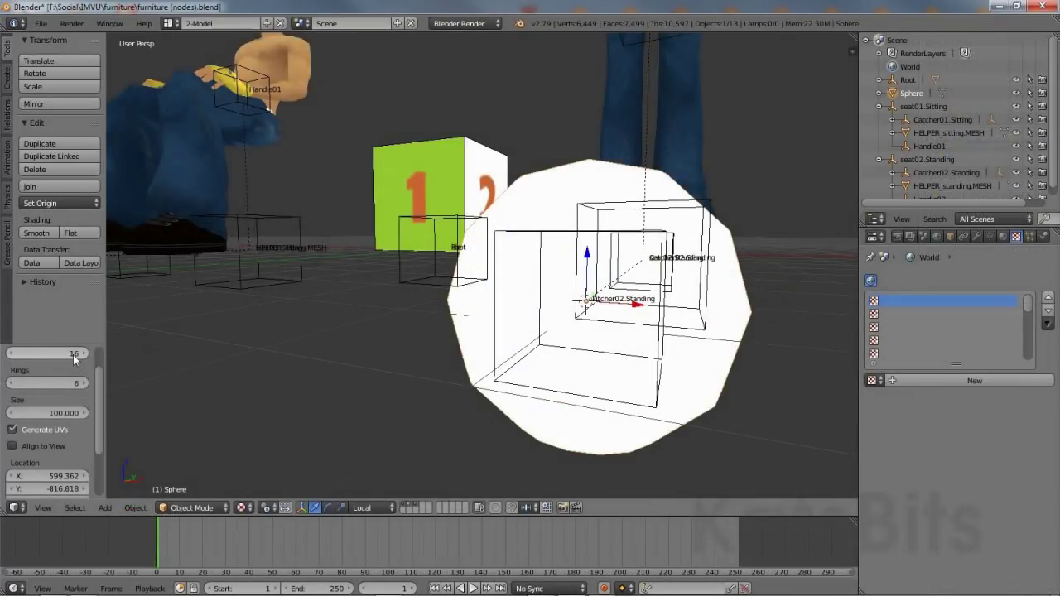
- Set the UV sphere's segments to 16 and assign the pumpkin image to its UV layout
click(73, 353)
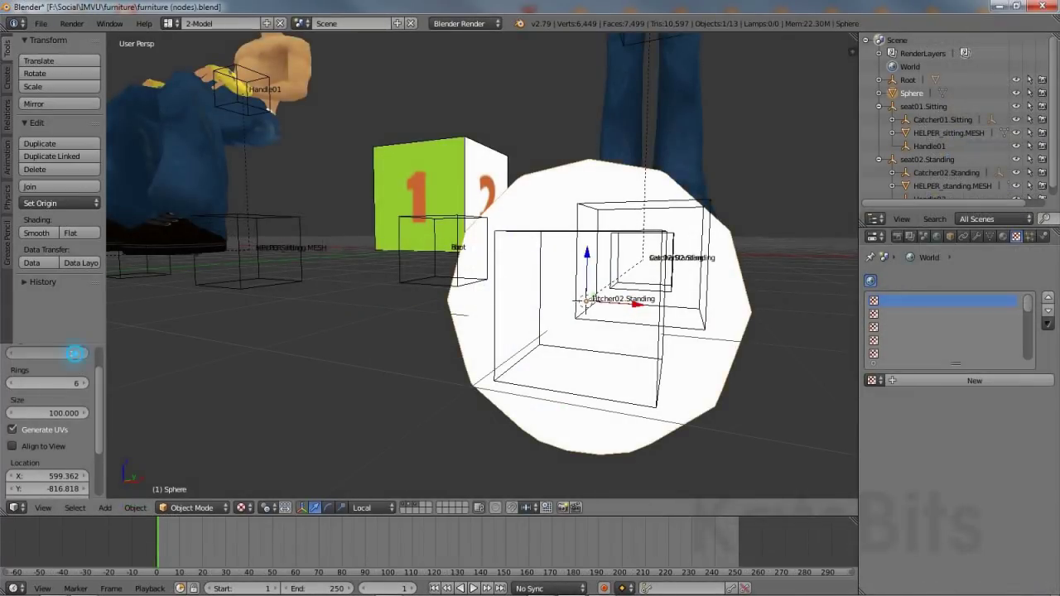
text(16)
key(Return)
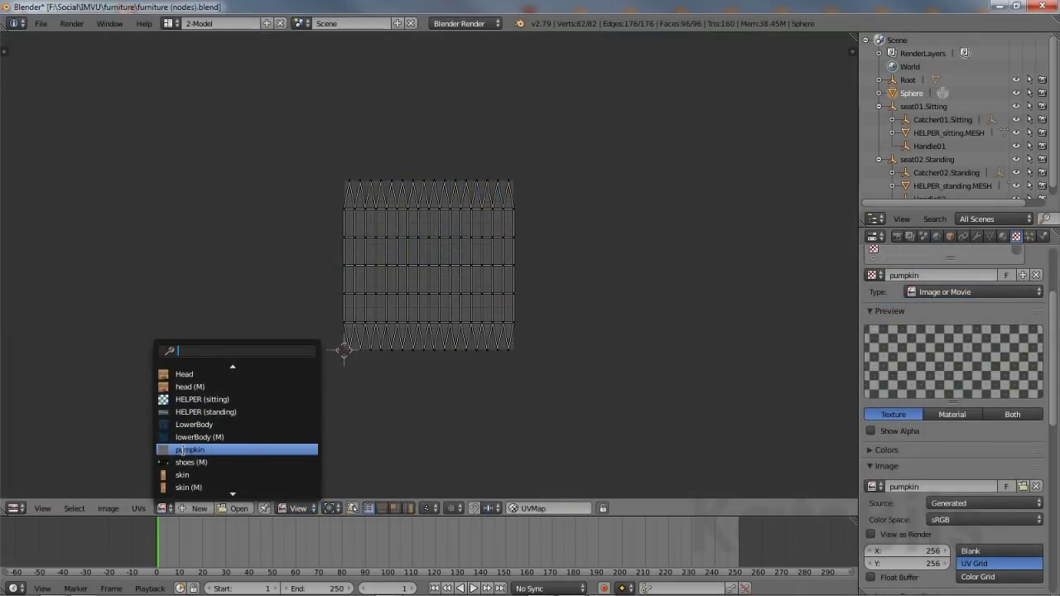
click(184, 450)
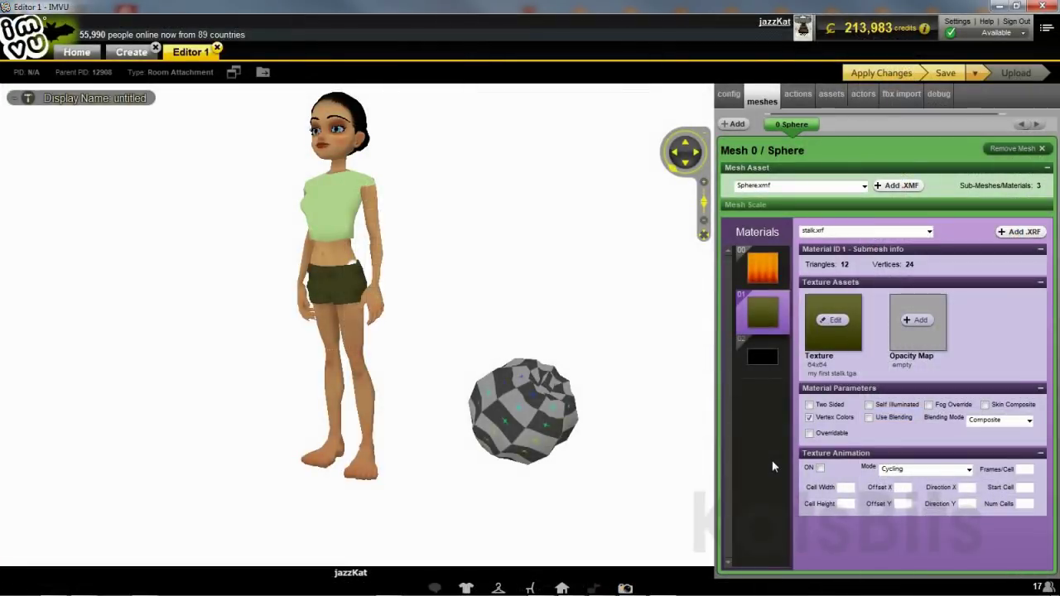
- Switch to the IMVU editor and apply the texture changes to the Sphere mesh, viewing the result in the preview
click(882, 73)
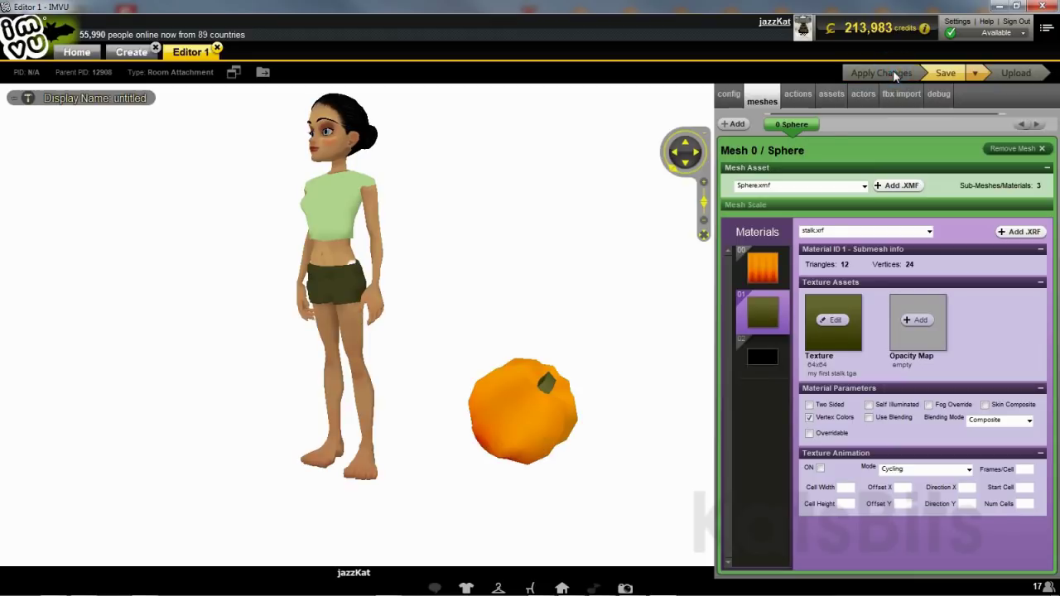
drag(602, 395, 601, 437)
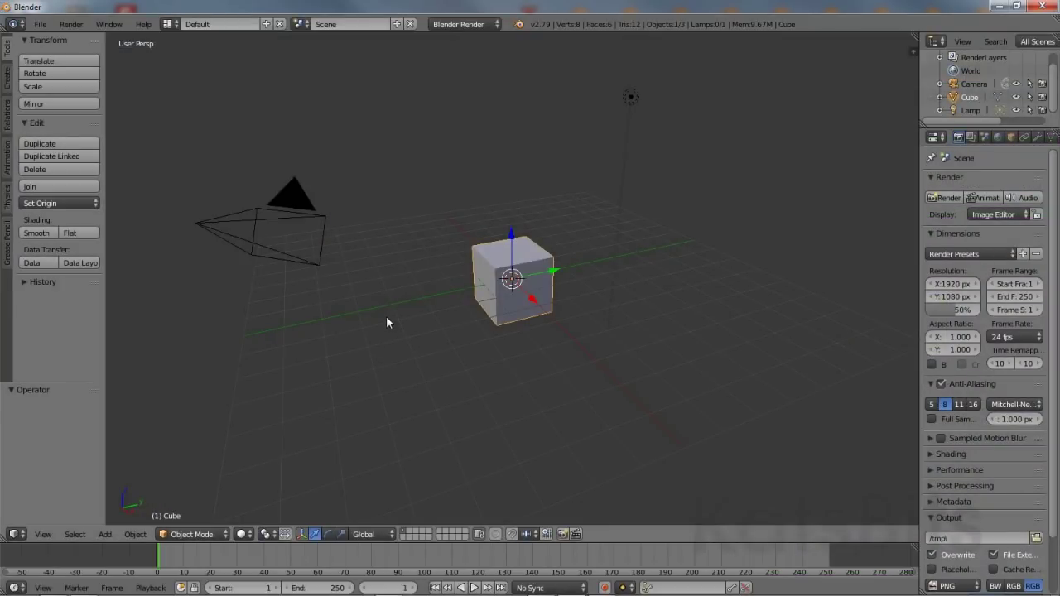
mouse_move(386, 322)
middle_down()
mouse_move(511, 327)
mouse_move(639, 305)
mouse_move(567, 335)
mouse_move(407, 315)
mouse_move(426, 227)
mouse_move(575, 239)
mouse_move(589, 337)
mouse_move(448, 351)
mouse_move(364, 324)
mouse_move(402, 328)
middle_up()
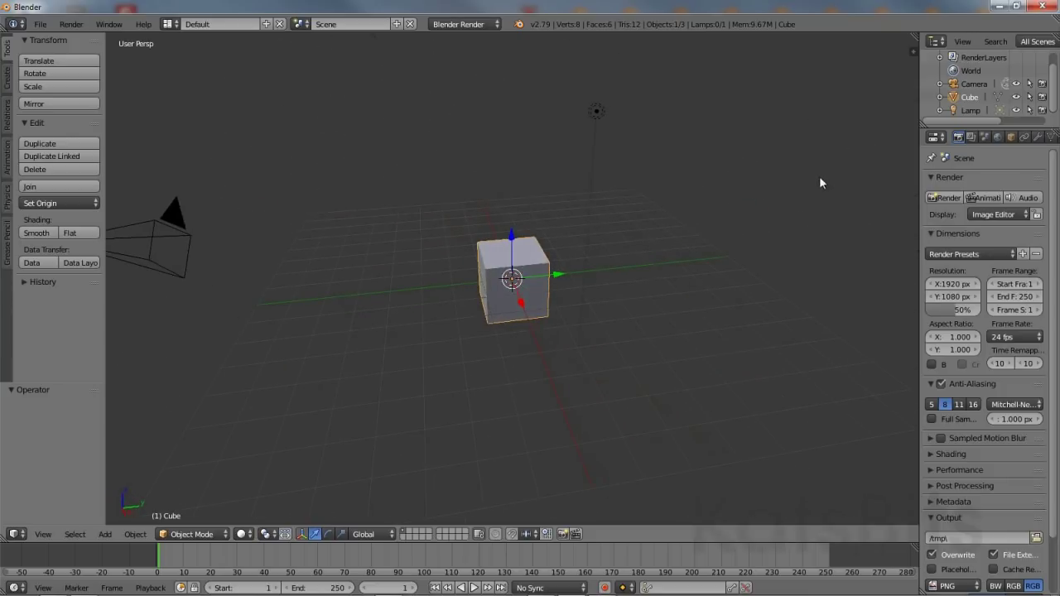
middle_drag(820, 177, 761, 185)
middle_drag(157, 59, 184, 105)
middle_drag(471, 272, 492, 317)
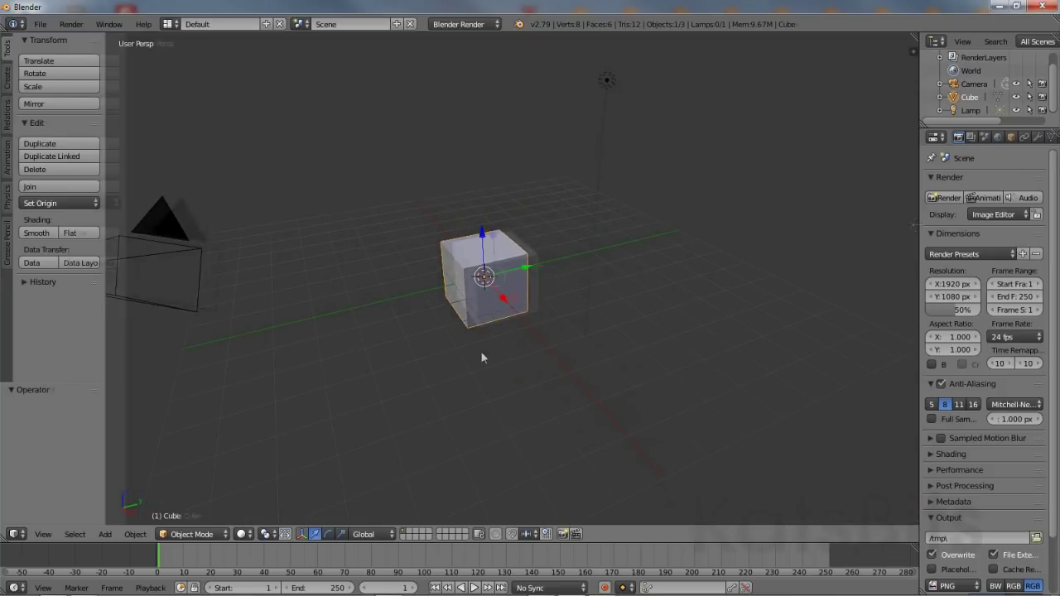
- Widen the properties area in Blender and show the default cube's material and texture settings
drag(918, 224, 840, 227)
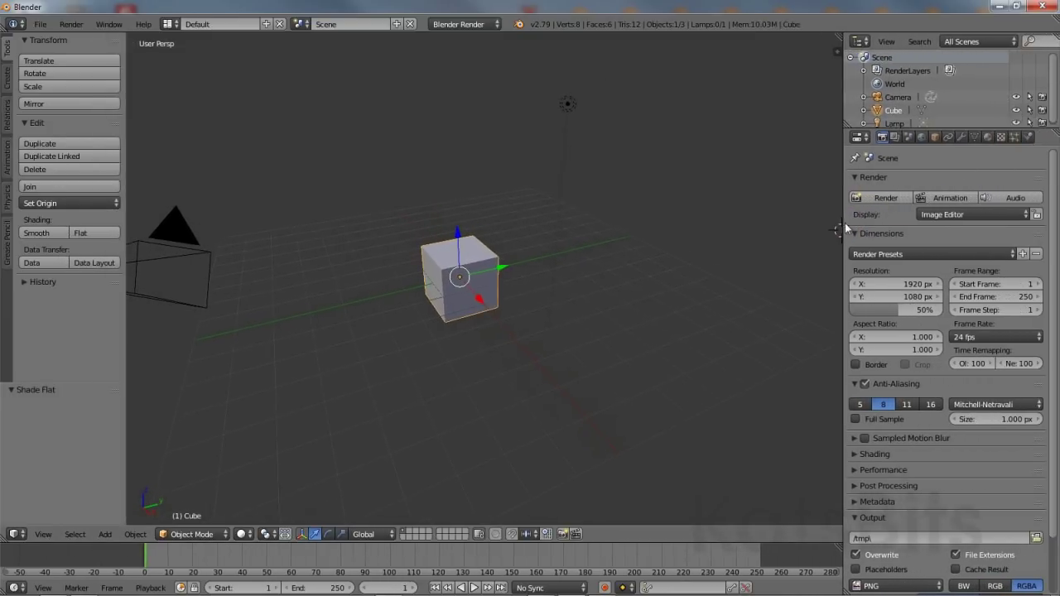
click(975, 136)
click(987, 137)
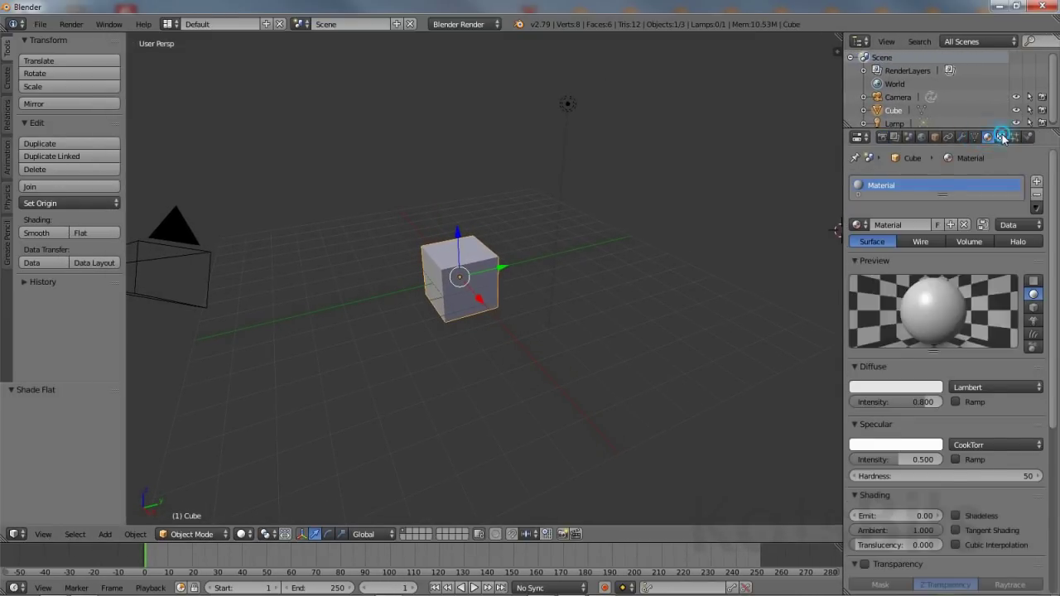
click(1001, 136)
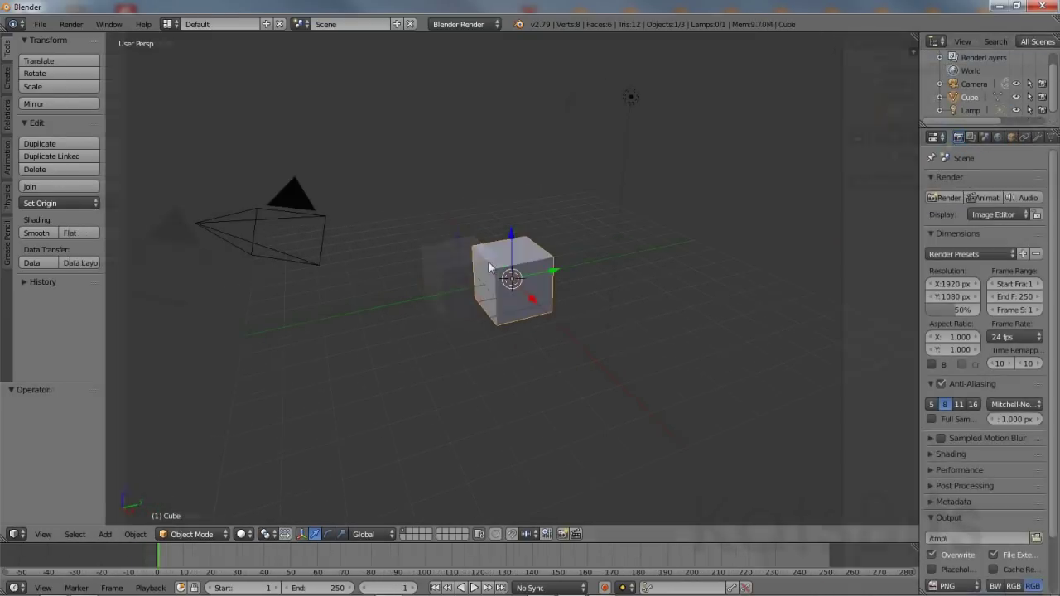
- Select the camera, the lamp and the default cube one after another
right_click(490, 263)
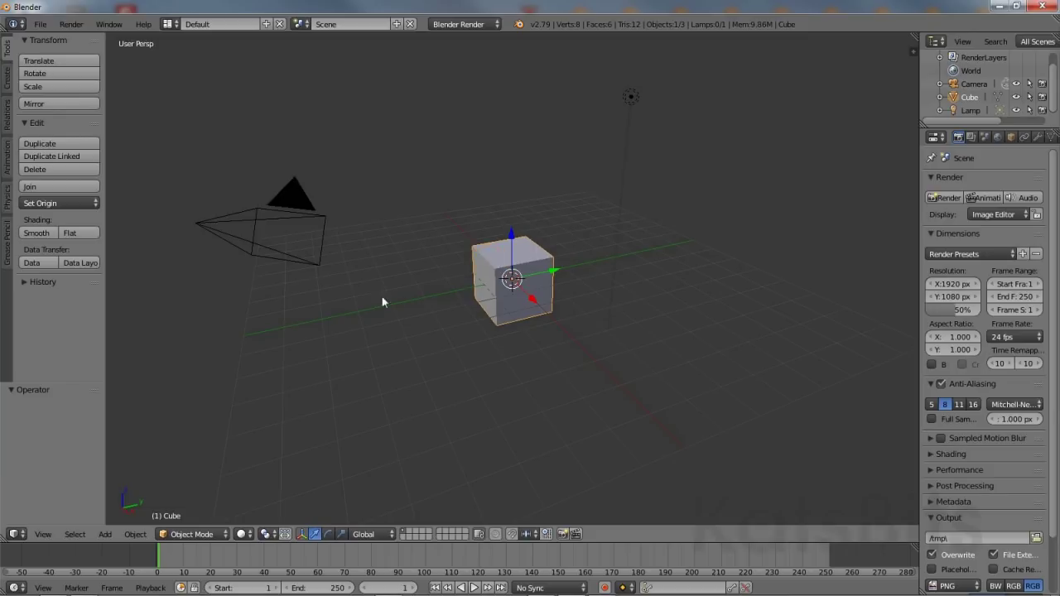
right_click(256, 243)
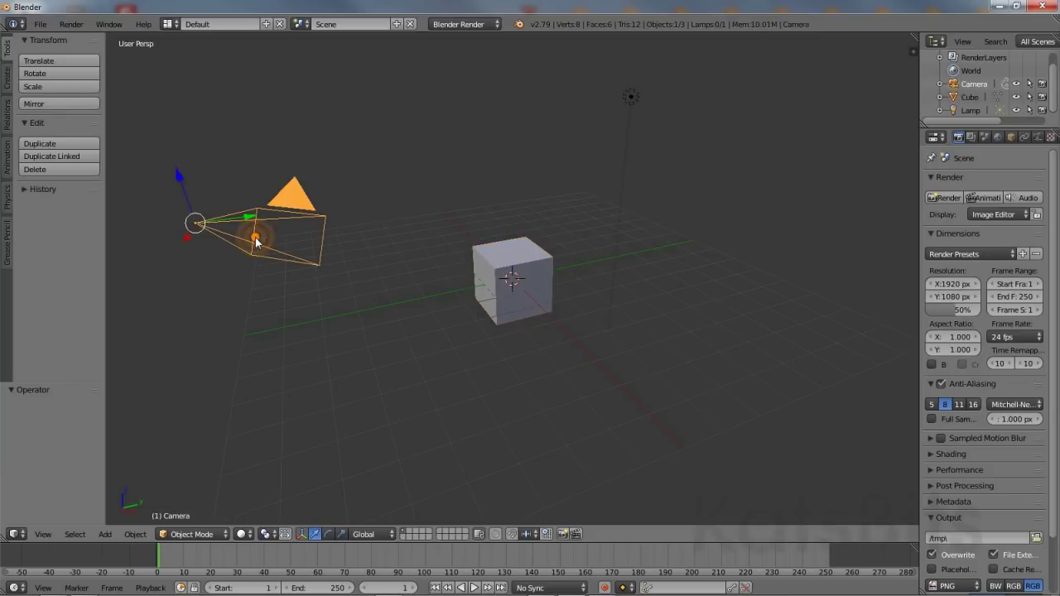
right_click(623, 222)
right_click(535, 265)
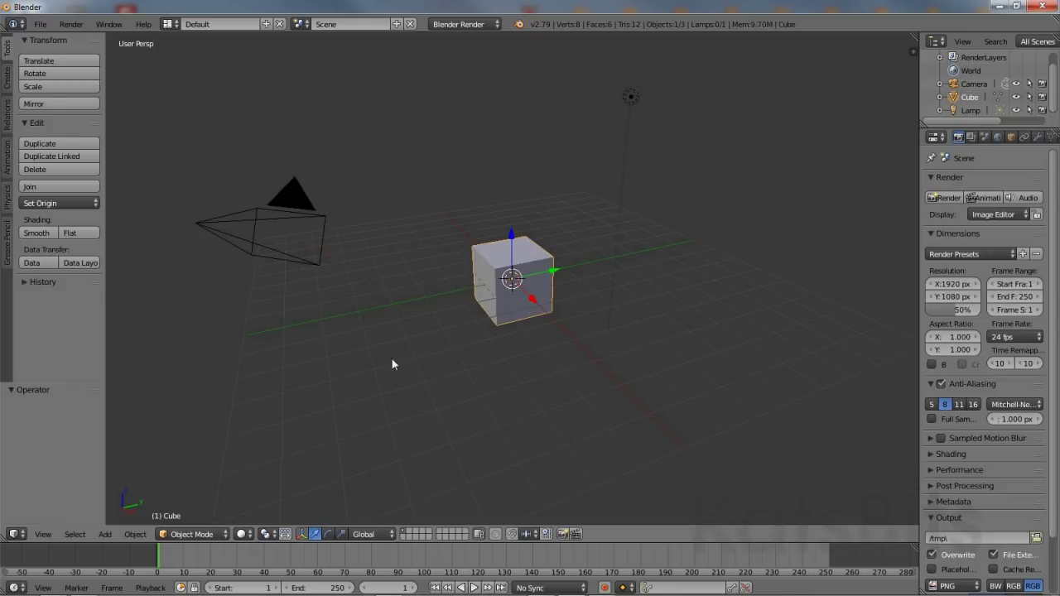
- Open the file furniture (nodes).blend from the F:\Social\IMVU\furniture folder
click(41, 27)
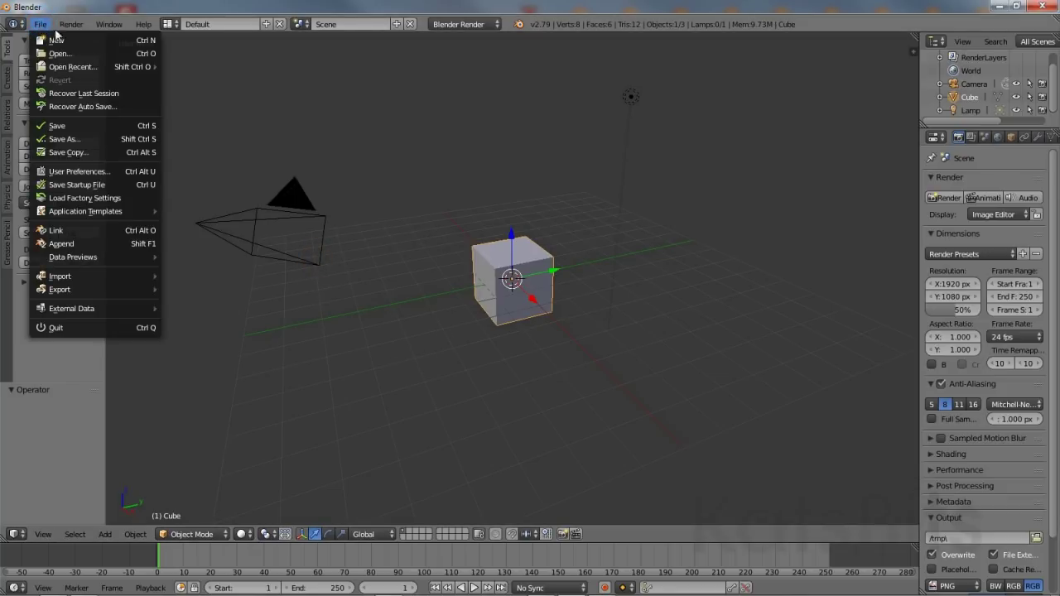
click(56, 53)
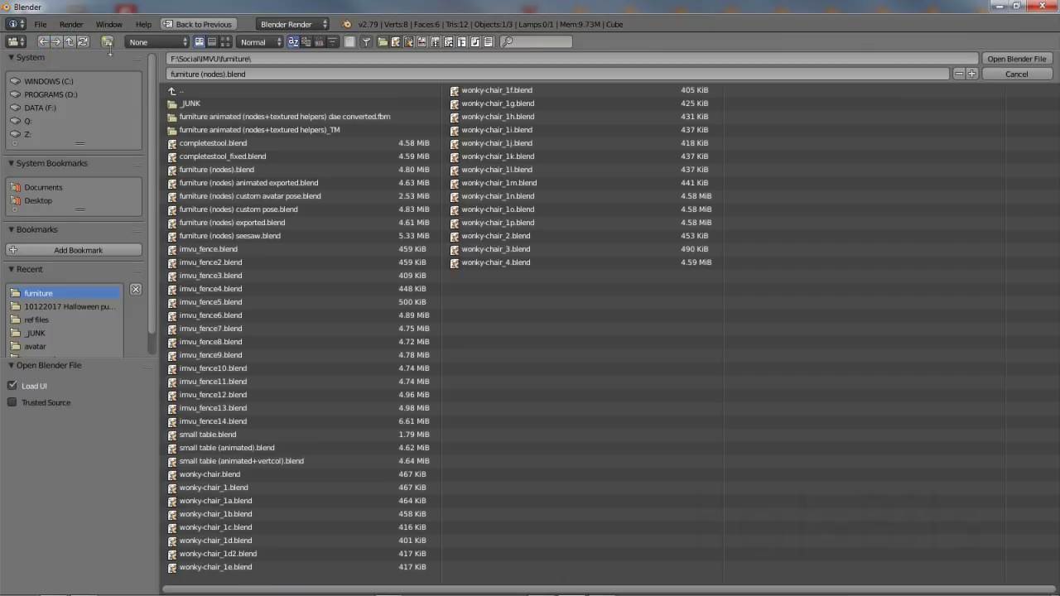
click(201, 170)
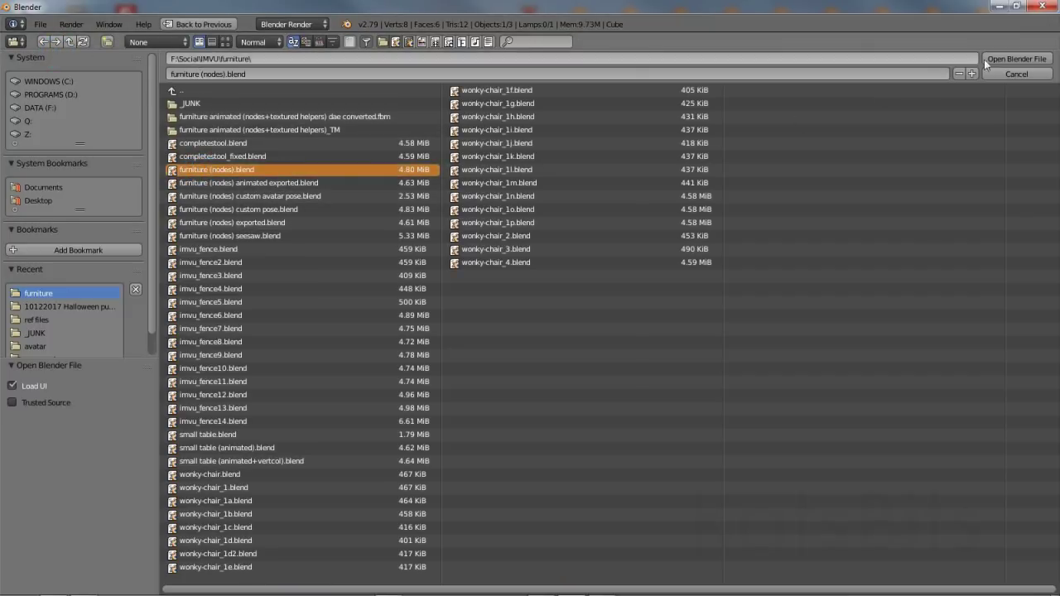
click(1023, 61)
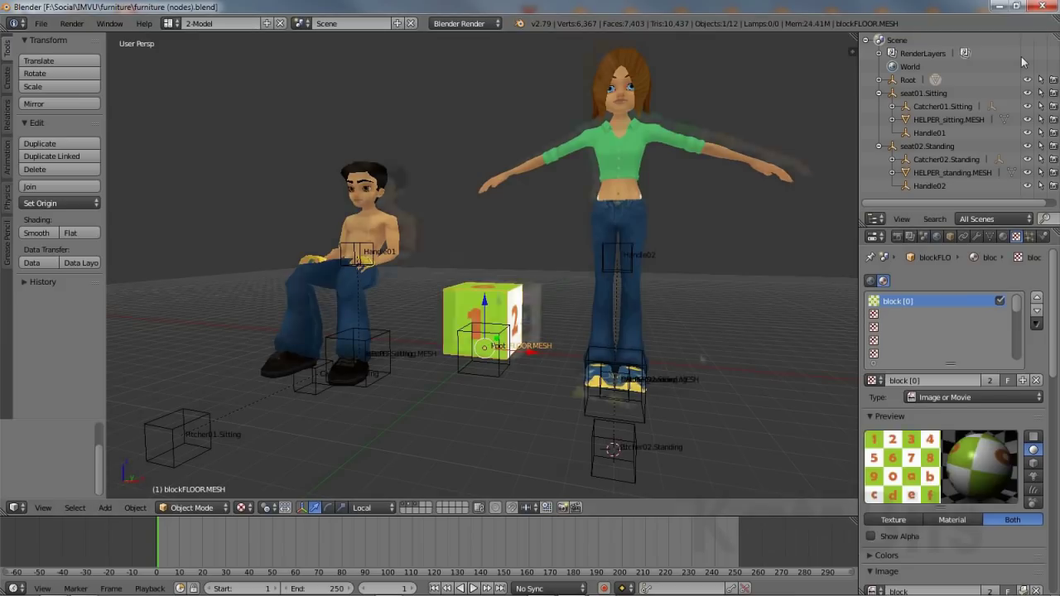
- Try adding a UV sphere at the 3D cursor and undo the addition
middle_drag(580, 331, 134, 356)
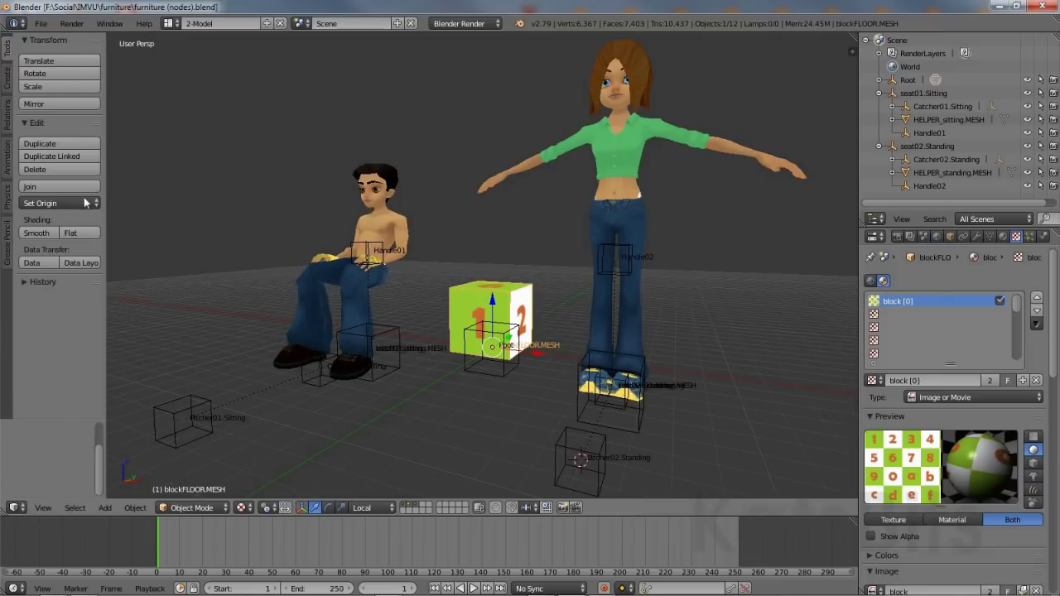
click(9, 80)
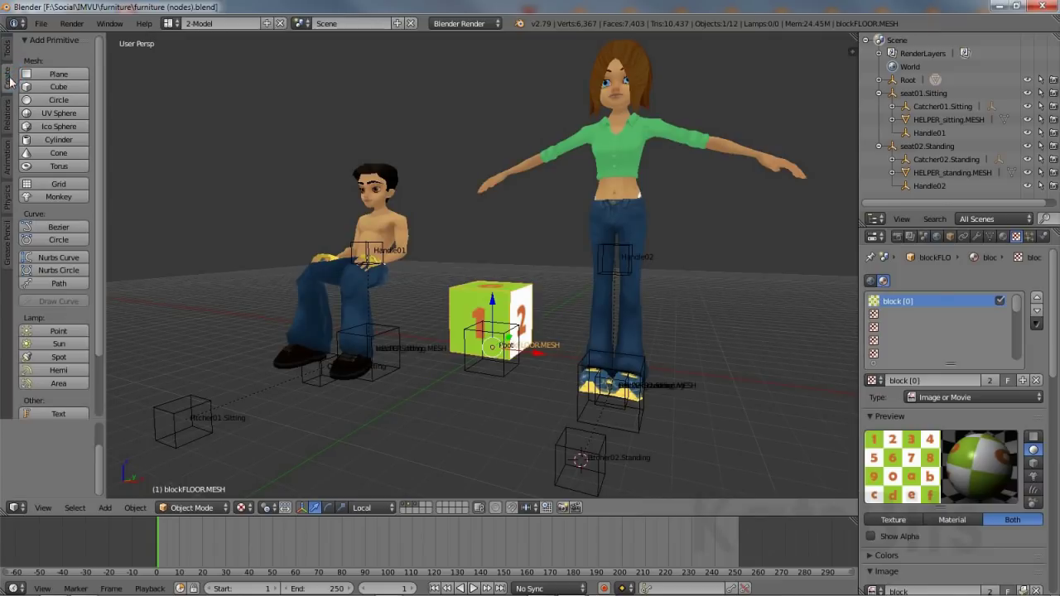
click(59, 114)
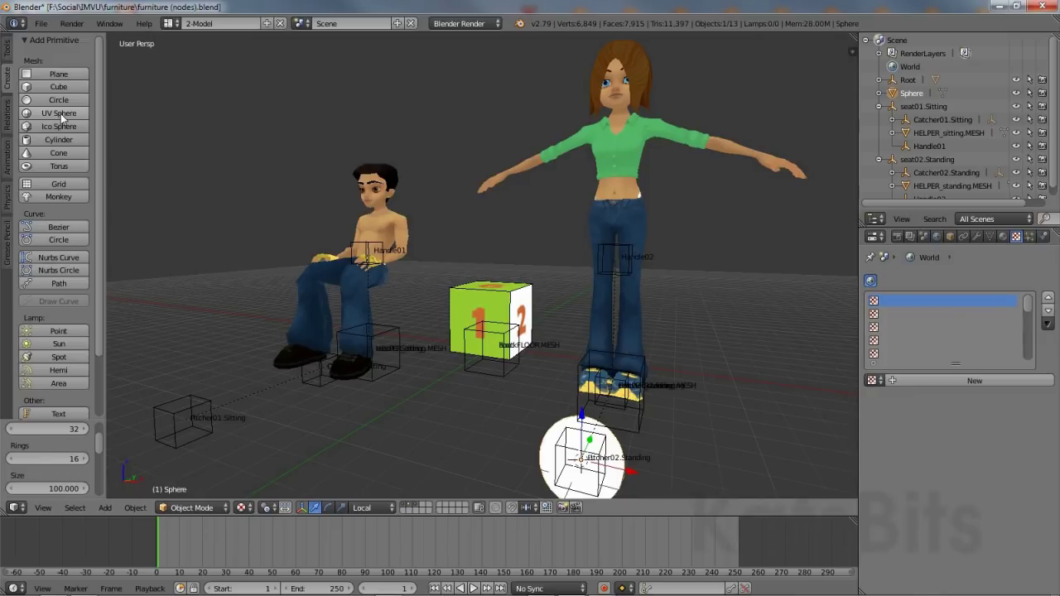
key(ctrl+z)
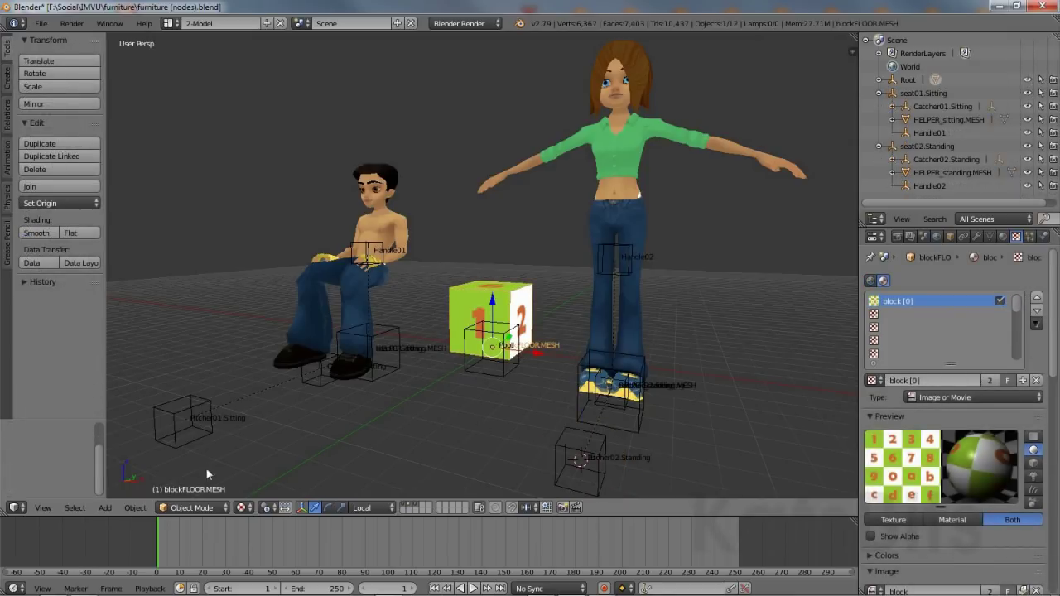
- Add a UV sphere mesh at the 3D cursor near the standing figure
click(105, 507)
mouse_move(121, 494)
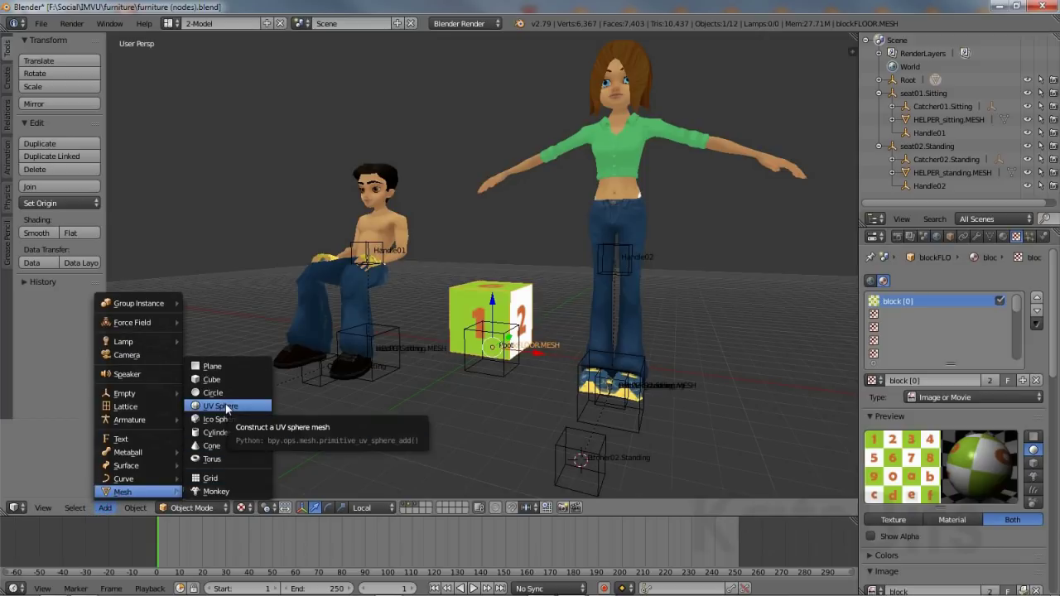
click(225, 406)
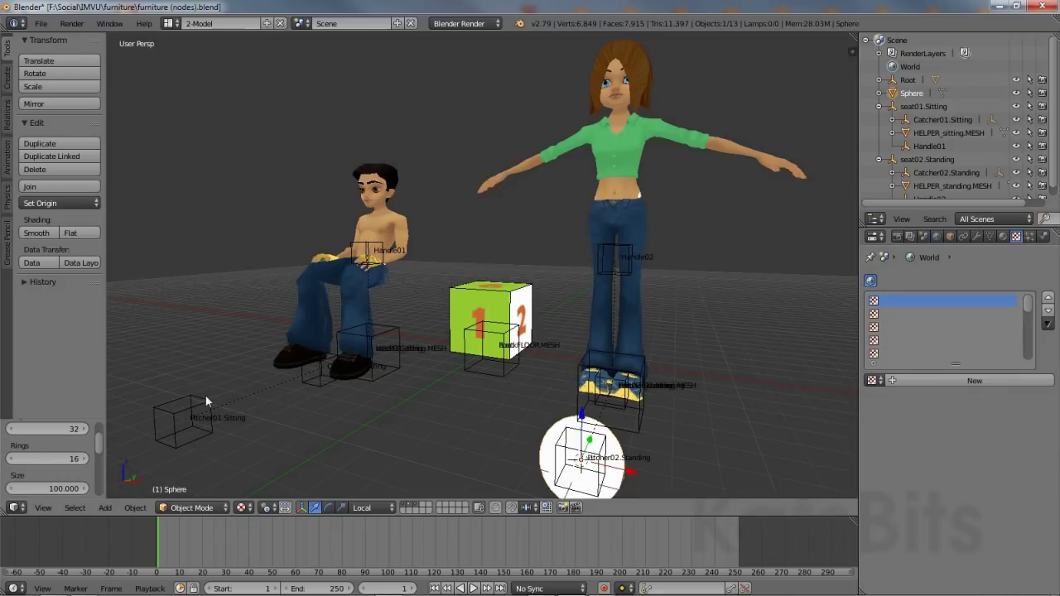
- Configure the new sphere with 16 segments, 6 rings and Generate UVs enabled
drag(89, 419, 95, 340)
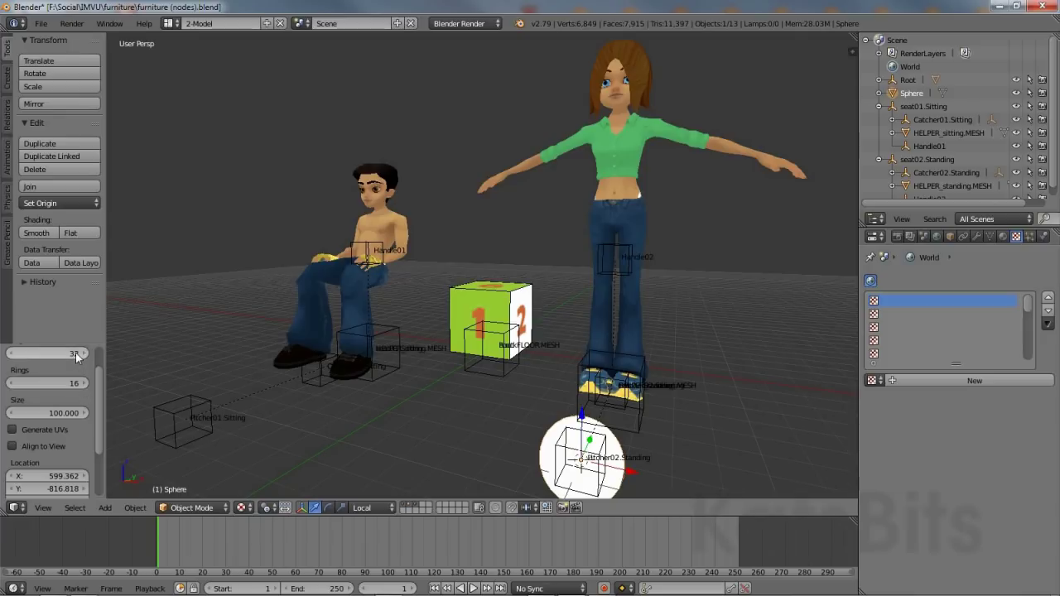
click(75, 353)
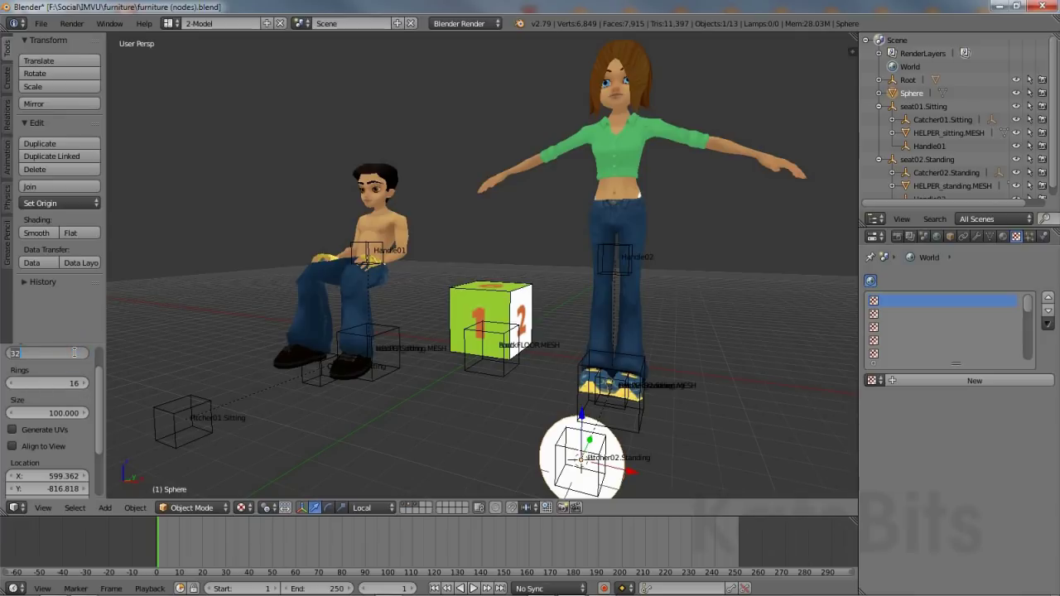
text(16)
key(Return)
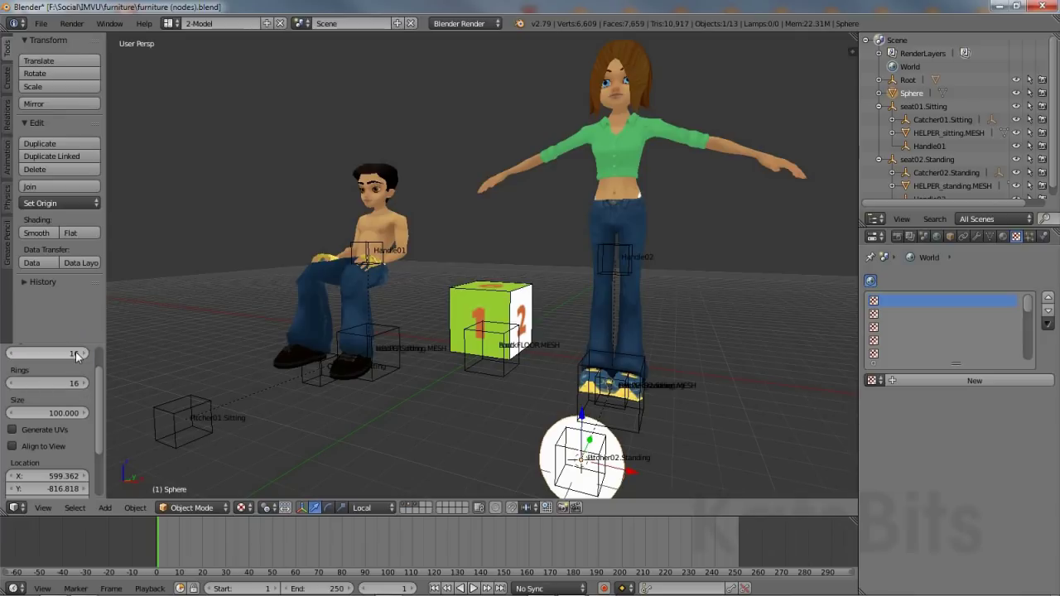
click(84, 383)
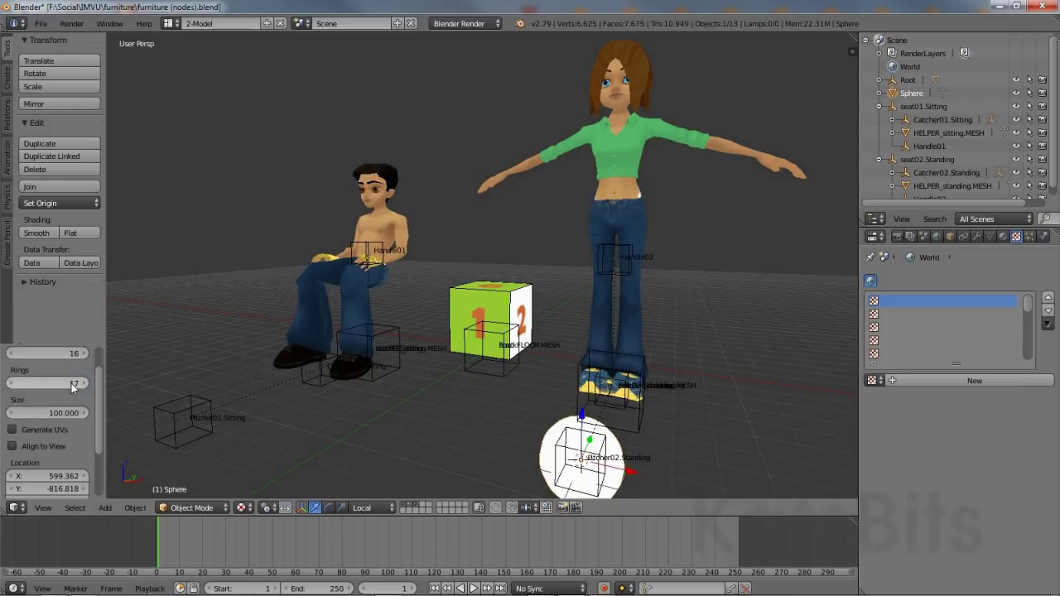
click(71, 384)
text(8)
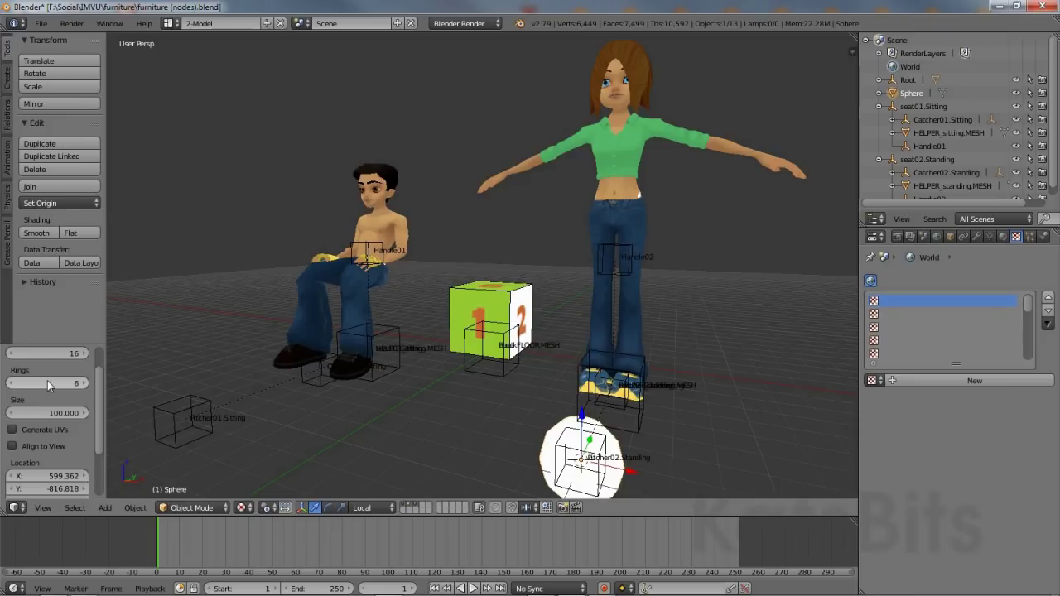
key(Return)
click(13, 430)
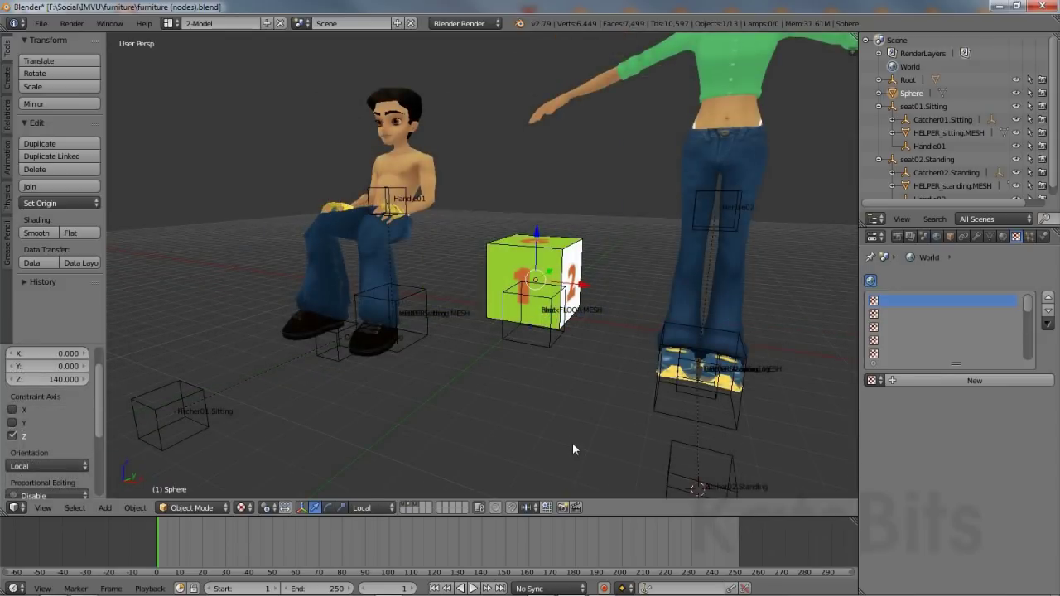
- Select the numbered block mesh blockFLOOR.MESH surrounding the sphere and hide it
middle_drag(573, 442, 611, 420)
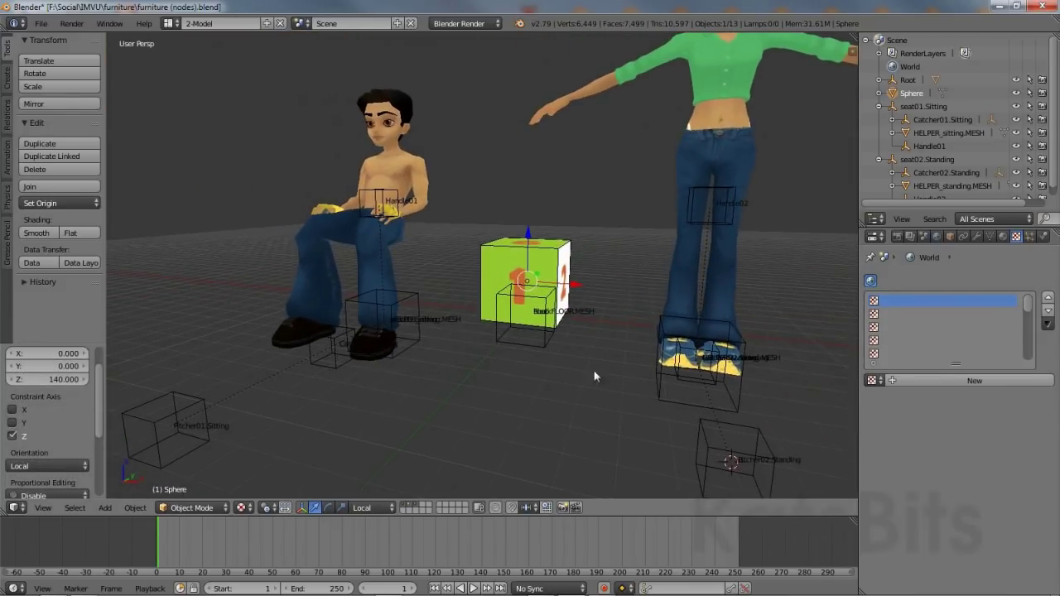
right_click(557, 257)
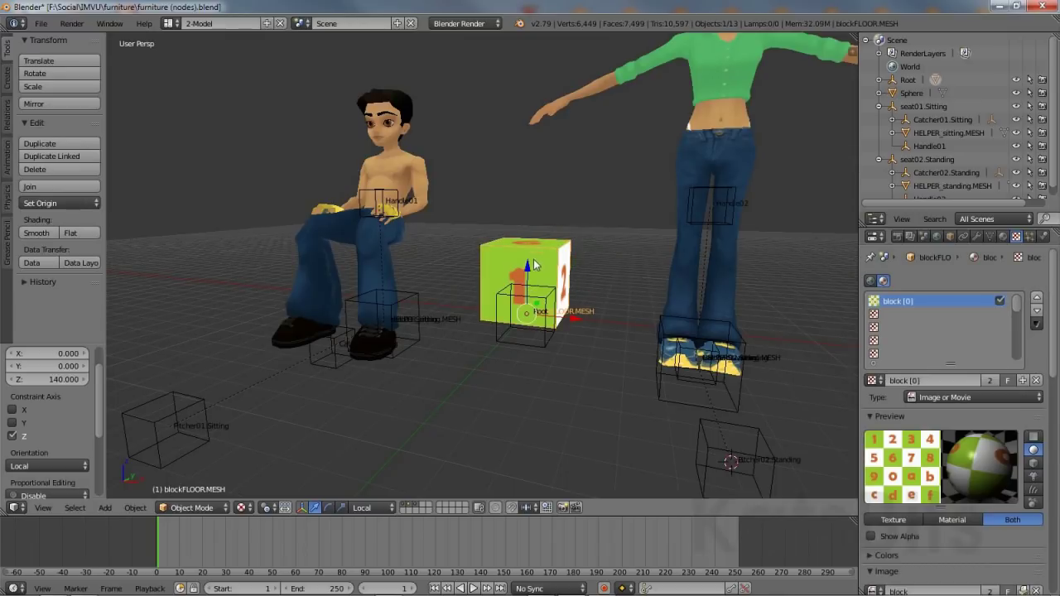
click(137, 509)
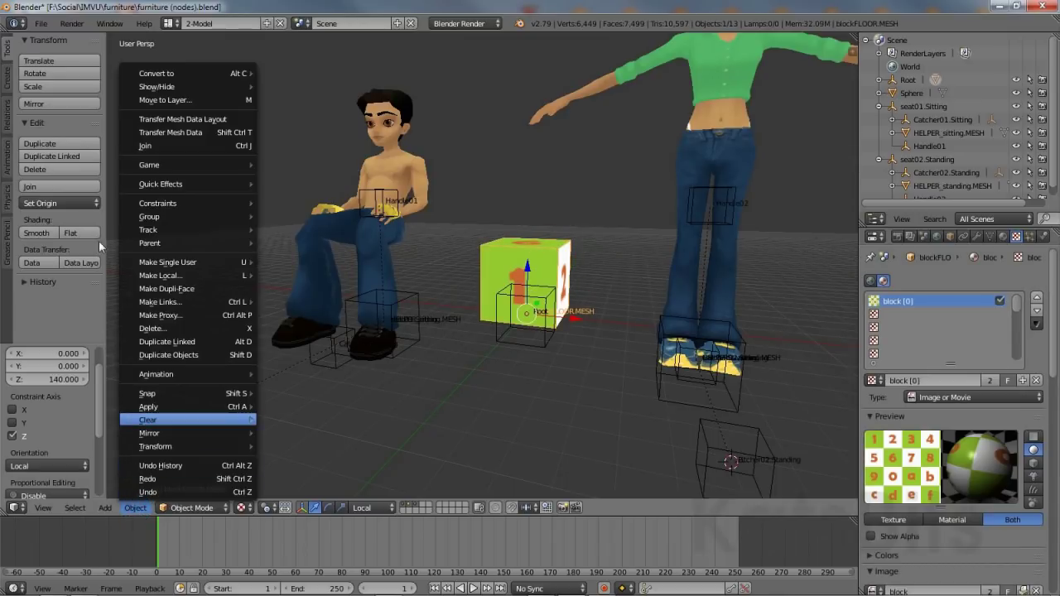
mouse_move(153, 89)
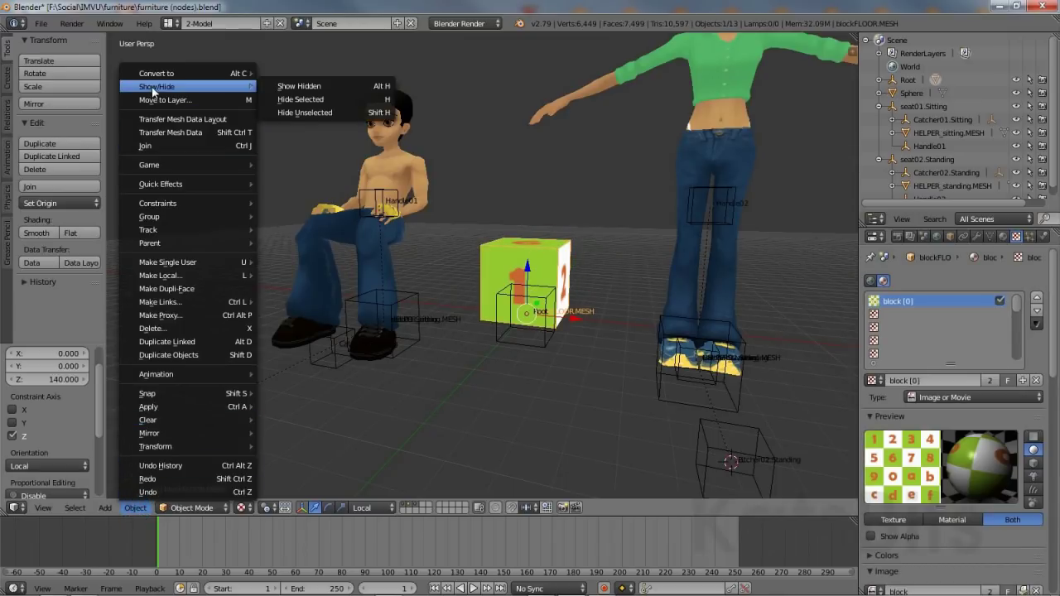
click(317, 101)
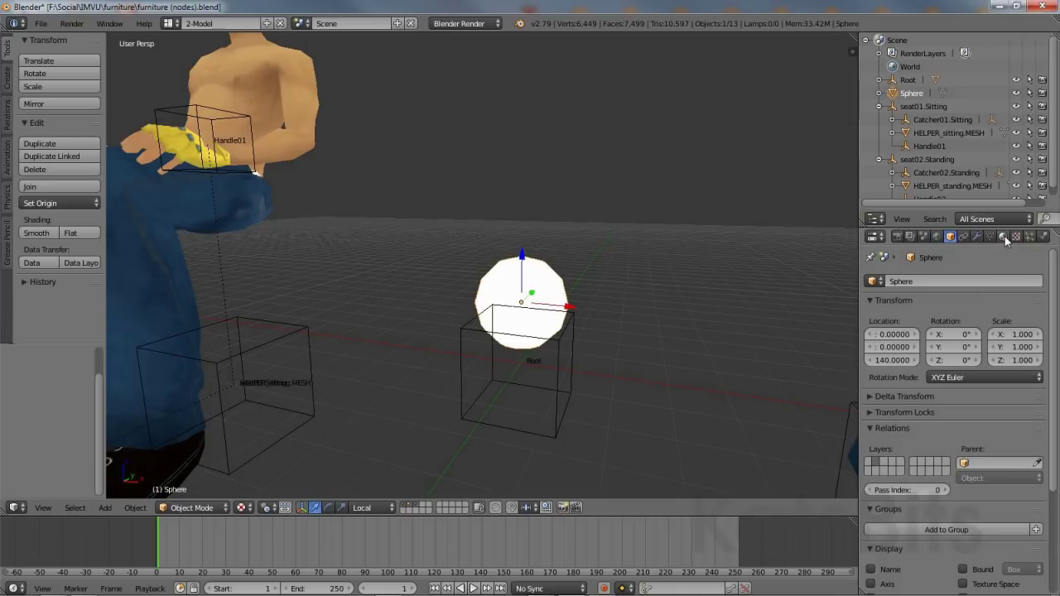
- Add a new material named "pumpkin [0]" to the sphere and give it an orange diffuse colour
click(1004, 237)
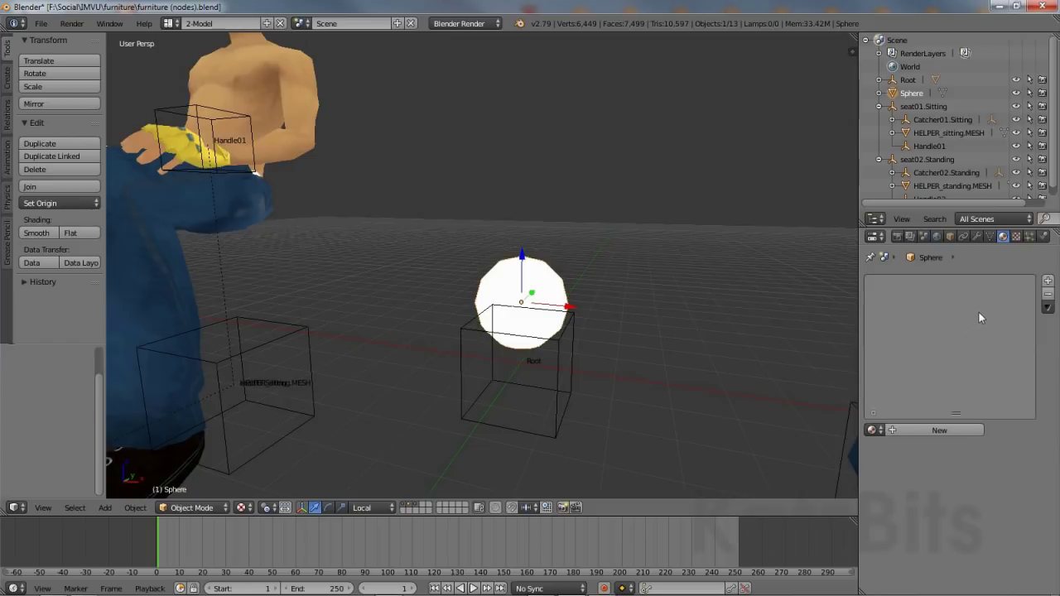
click(923, 431)
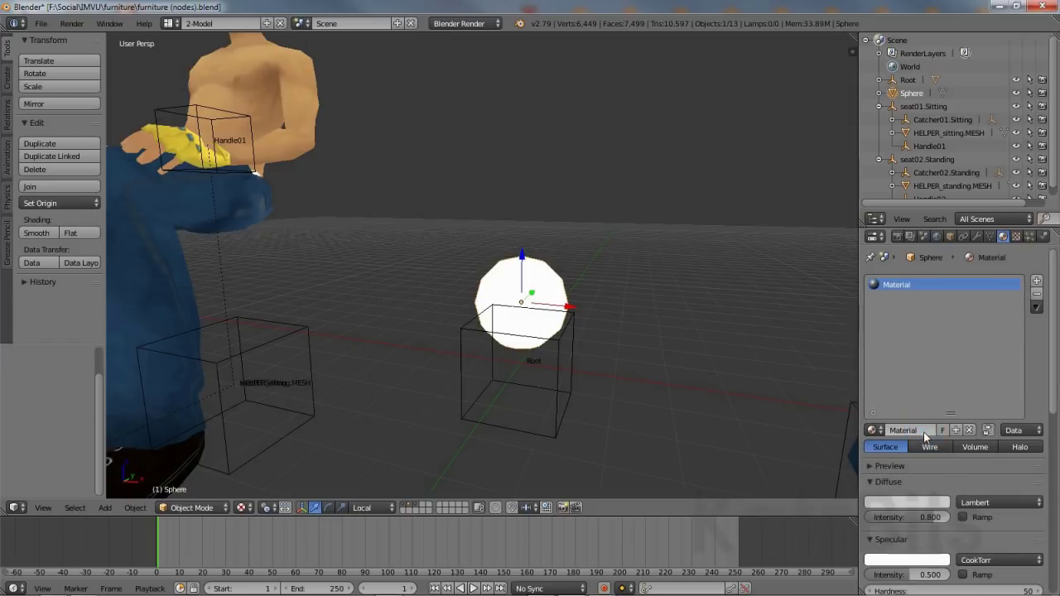
click(920, 428)
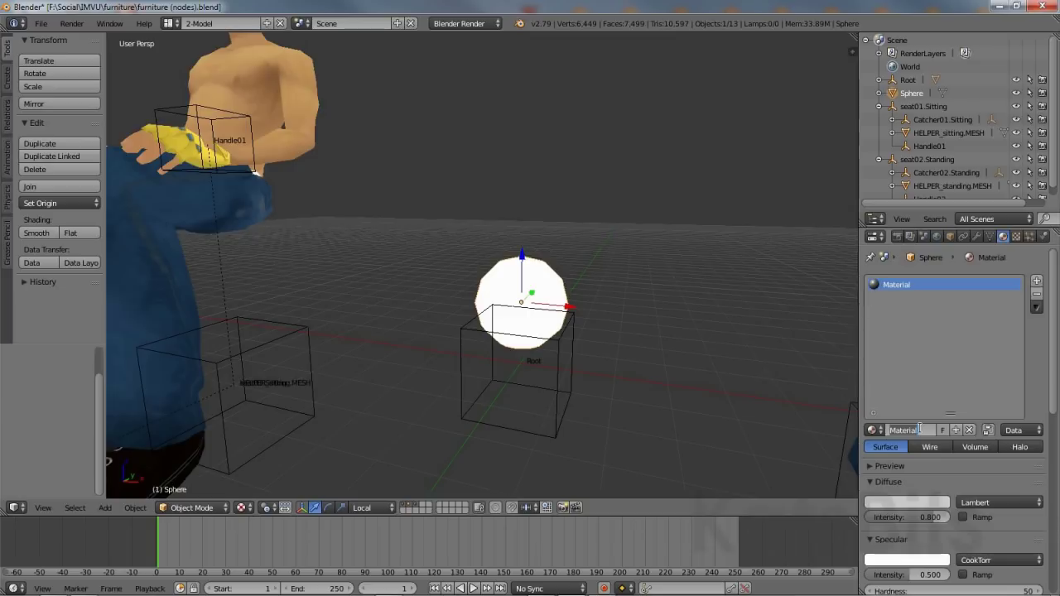
text(pumpkin [0)
key(Return)
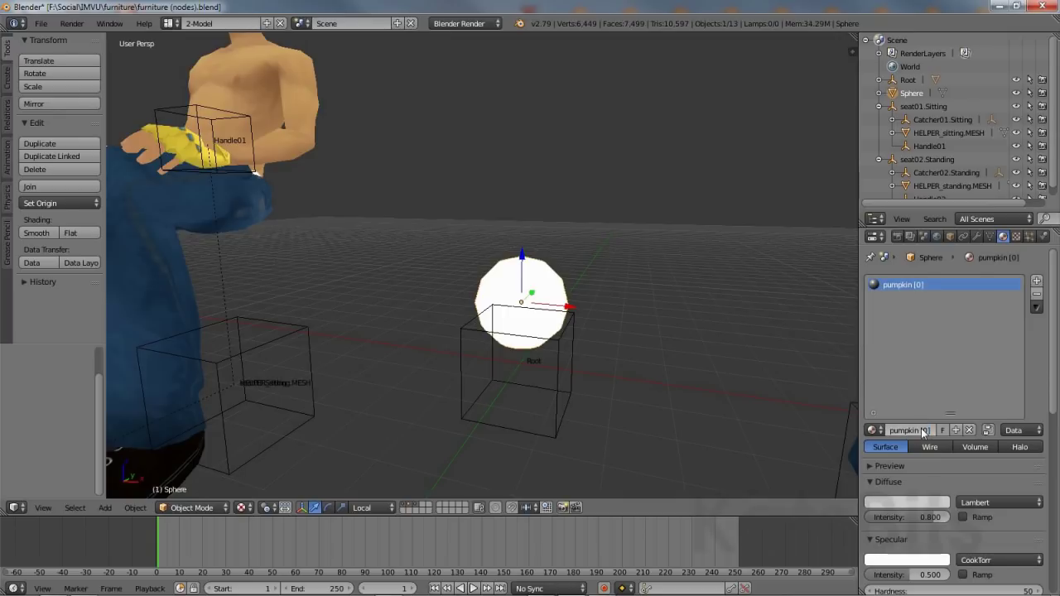
click(890, 503)
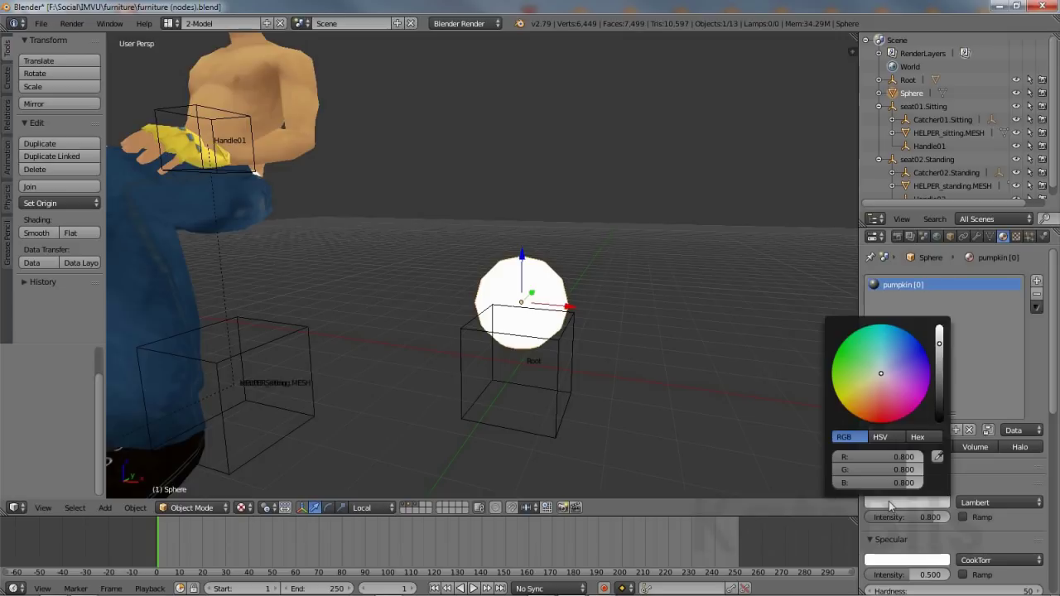
drag(883, 378, 856, 412)
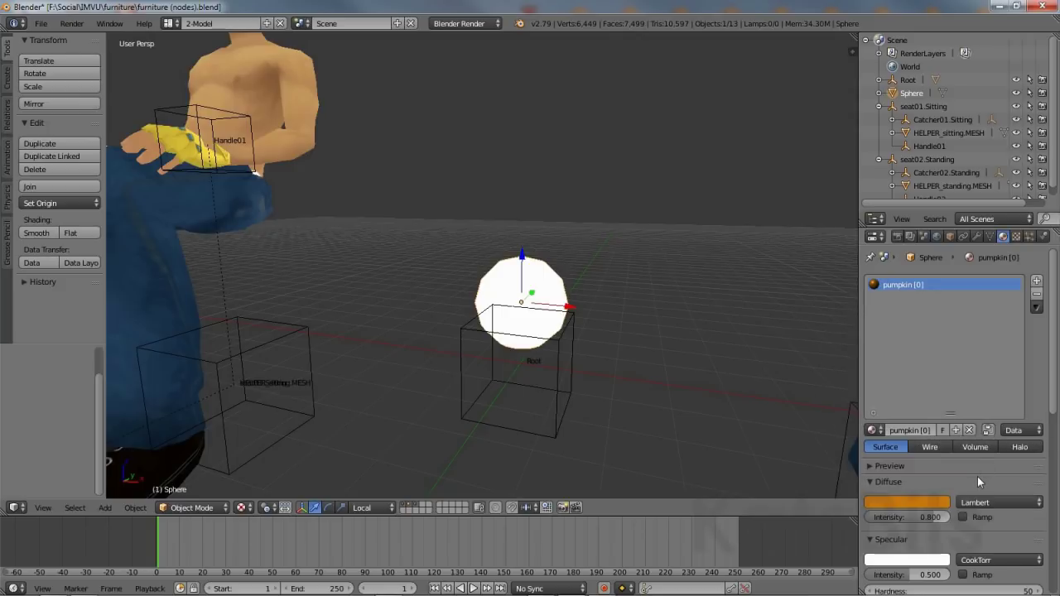
- Add a new texture named "pumpkin" to the sphere's material, using the Image or Movie type
click(1018, 238)
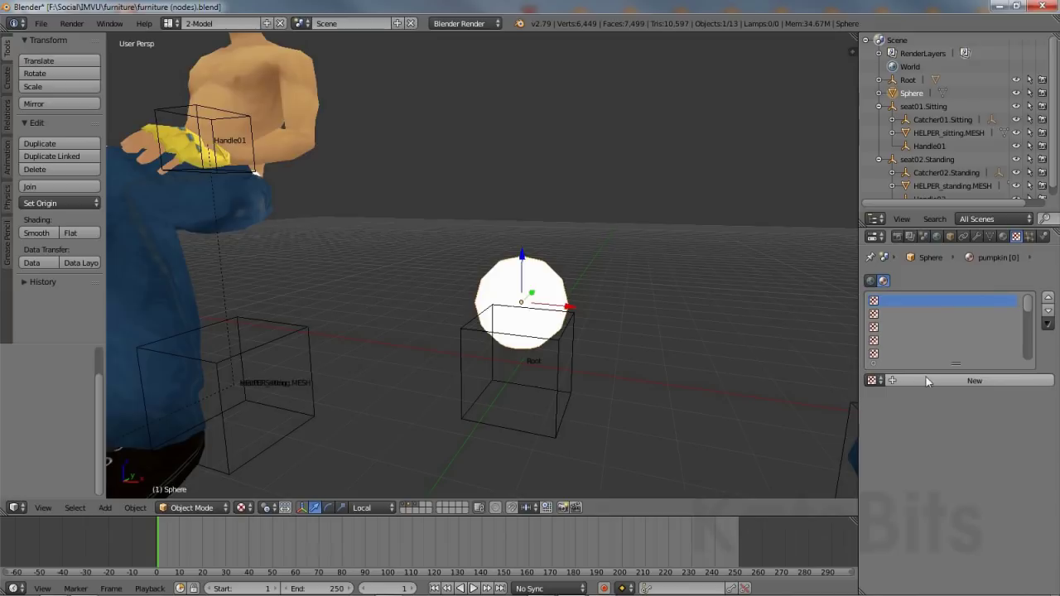
click(976, 381)
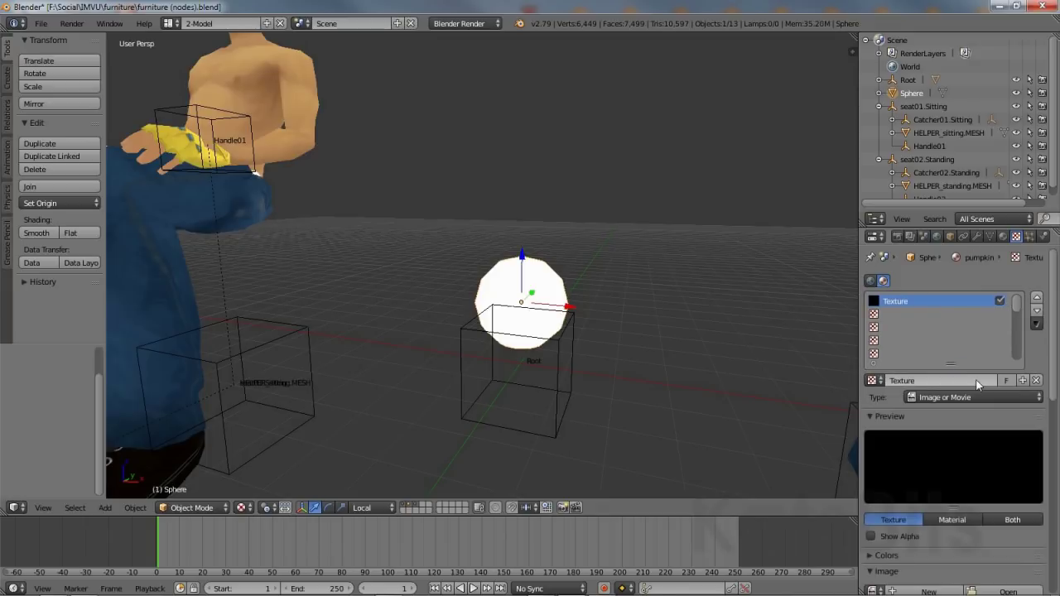
click(903, 382)
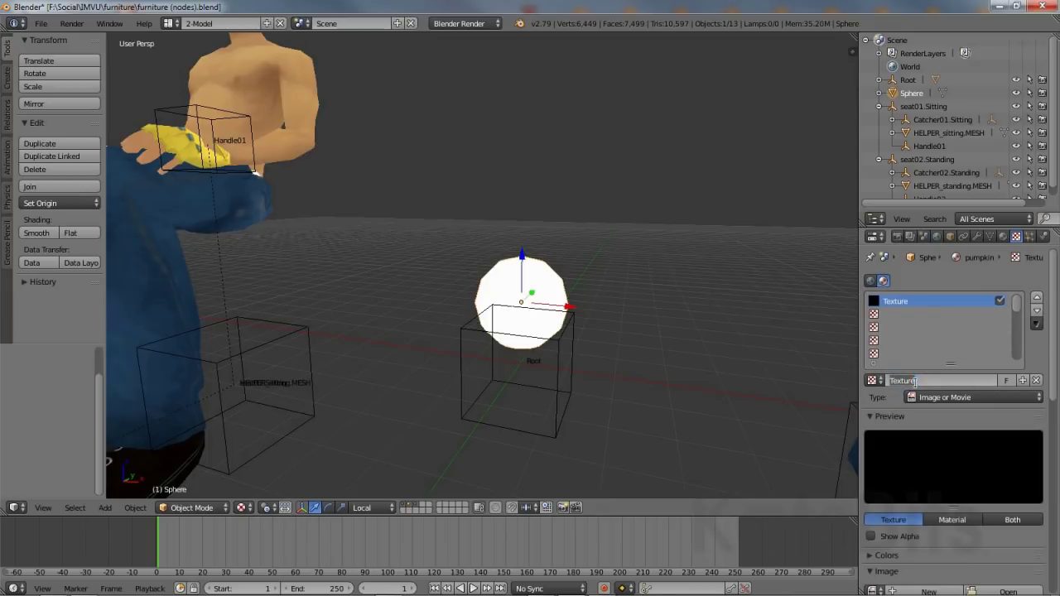
text(pumpkin)
key(Return)
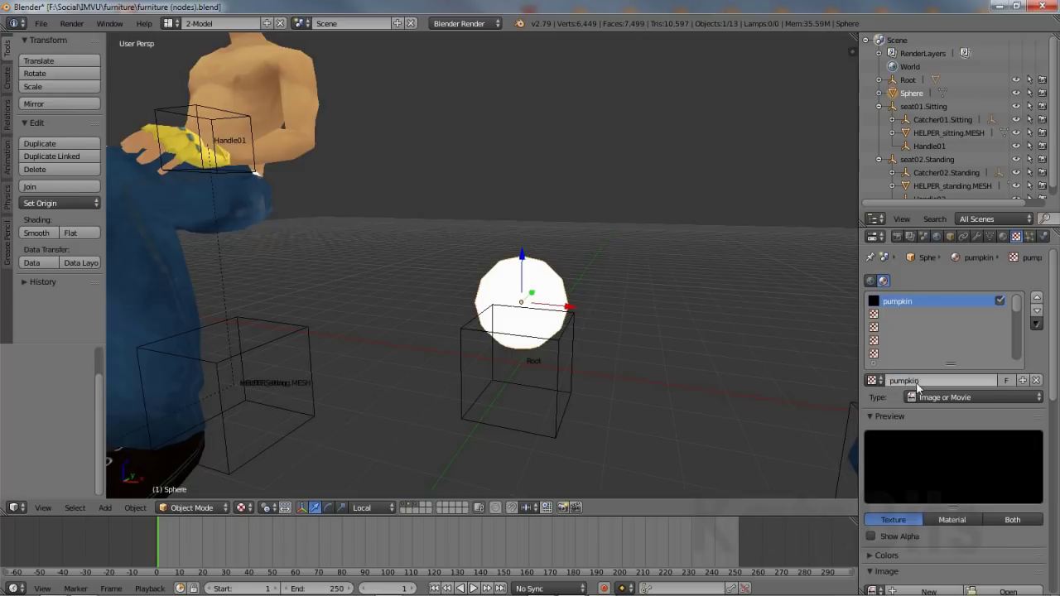
click(955, 397)
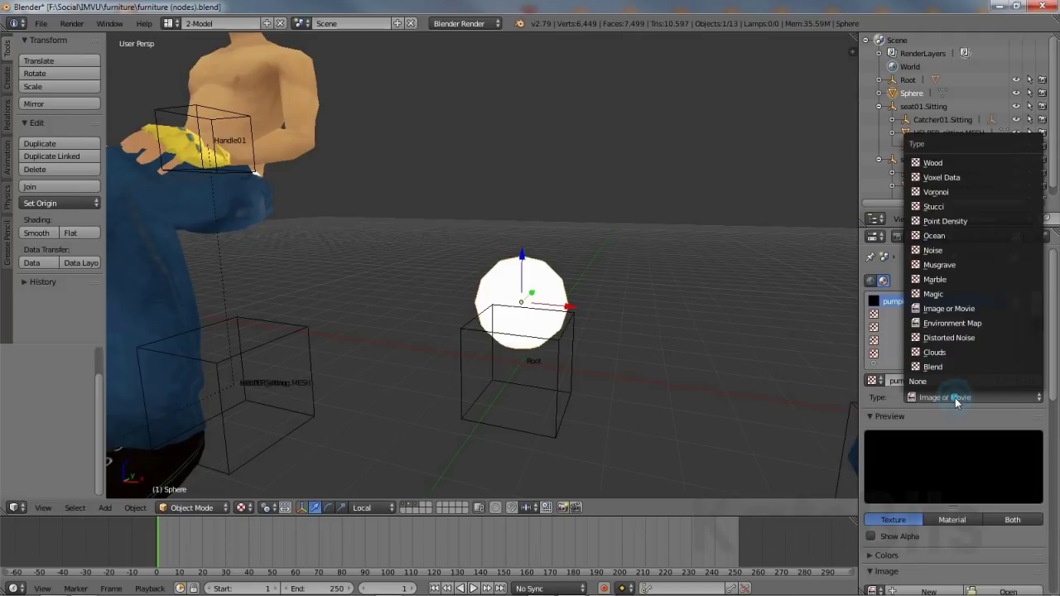
click(963, 308)
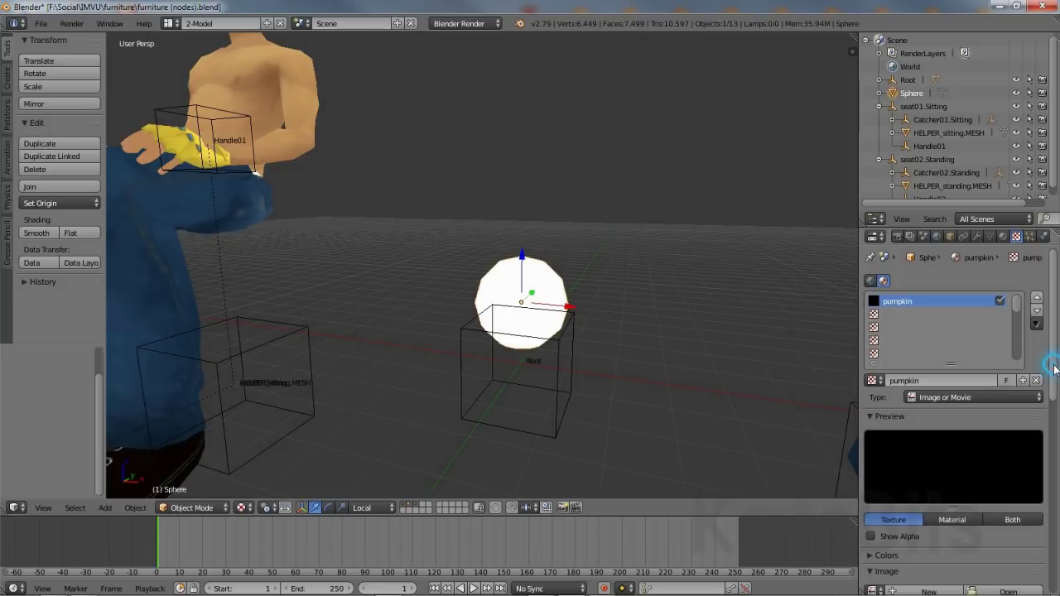
- Start a new image for the pumpkin texture, named "pumpkin", with a width and height of 256 px
drag(1053, 364, 1053, 466)
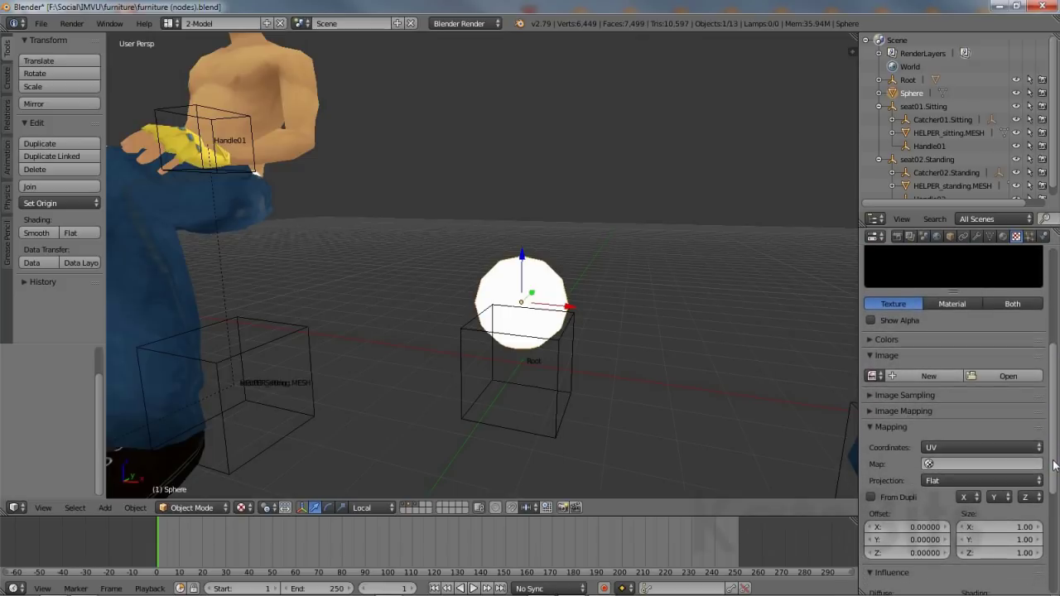
click(929, 376)
click(962, 364)
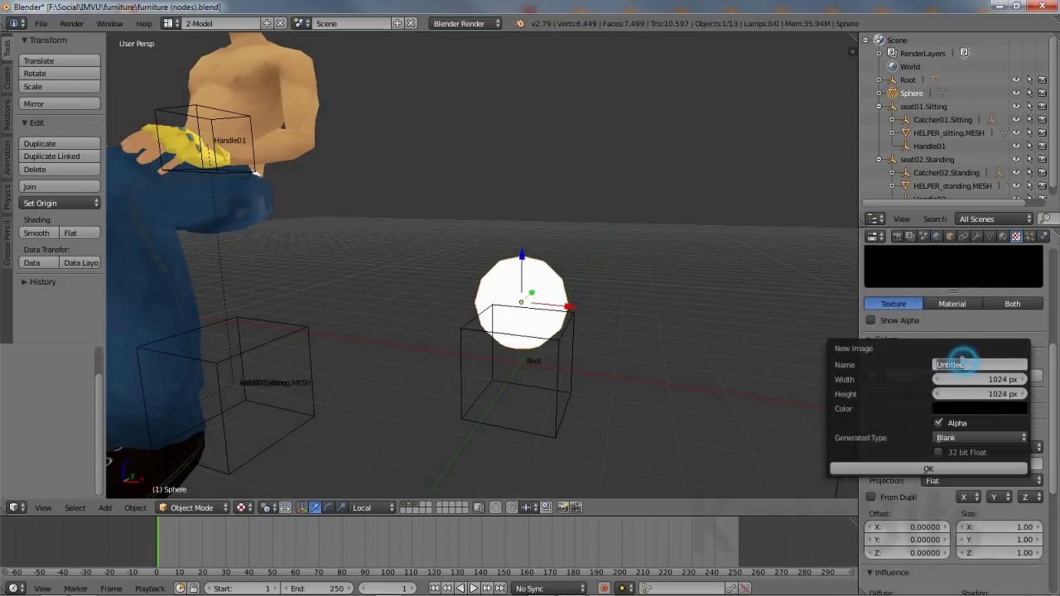
text(pump)
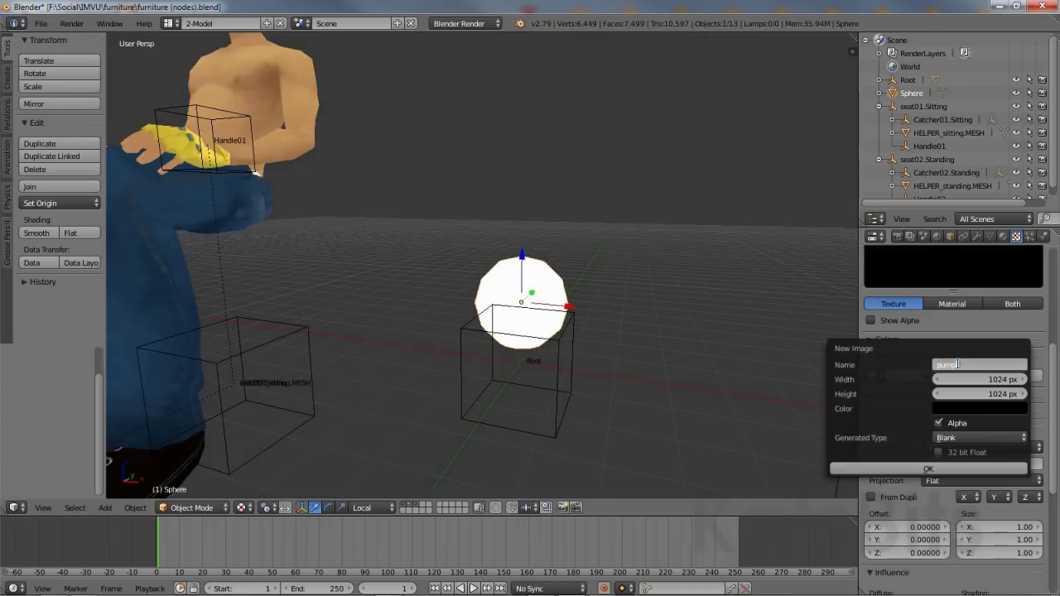
text(kin)
key(Tab)
text(2)
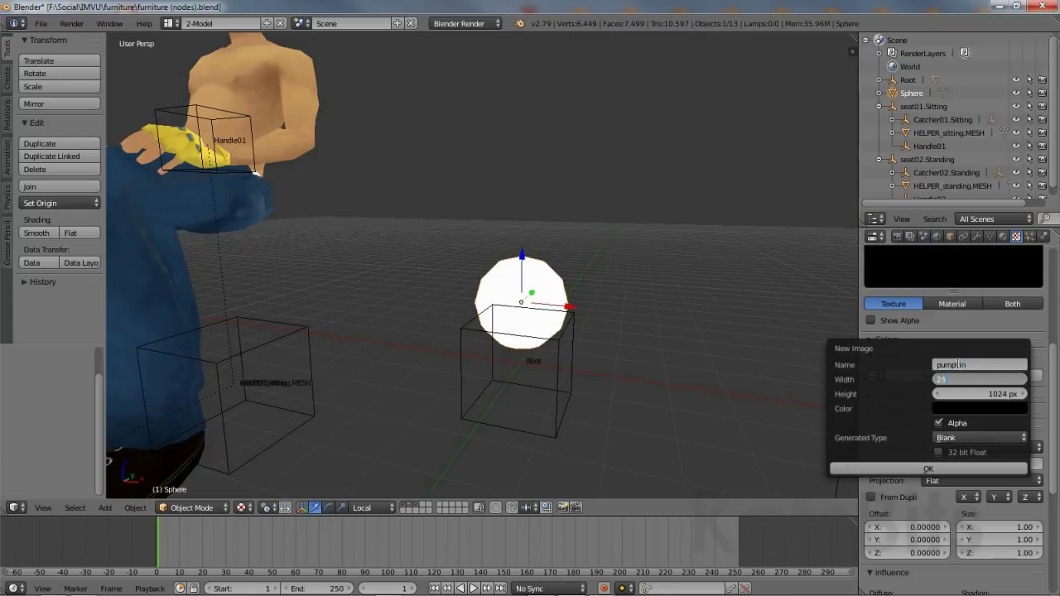
text(56)
key(Tab)
text(2)
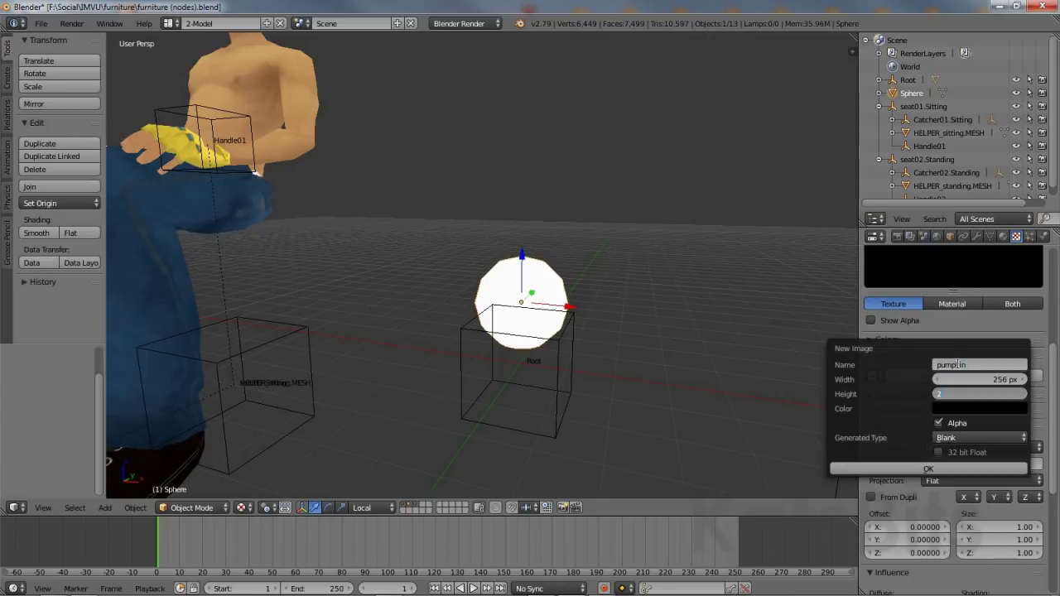
text(56)
key(Return)
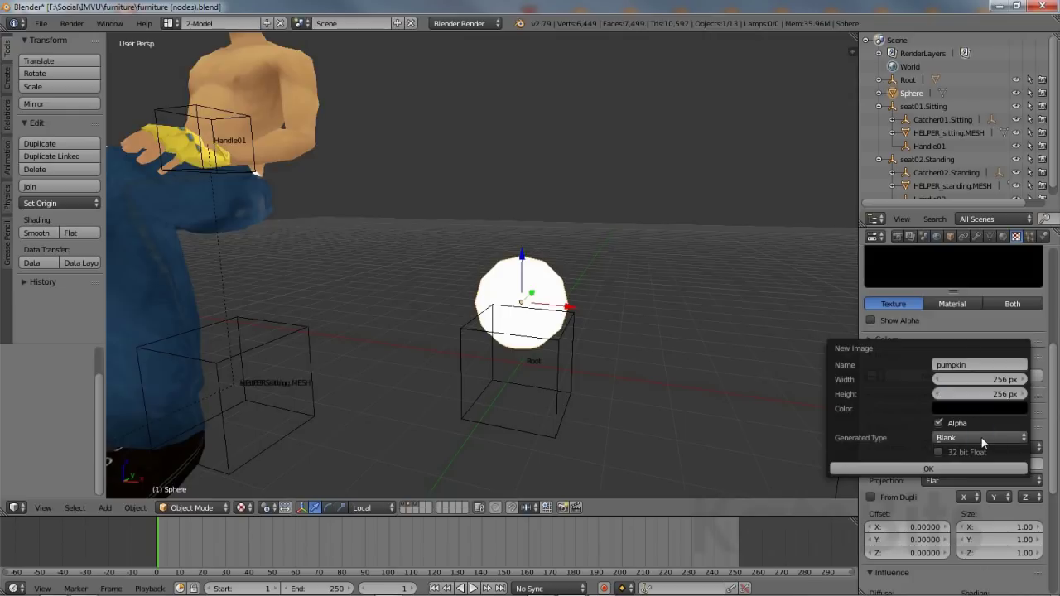
- Set the new image's generated type to UV Grid and create the image
click(981, 437)
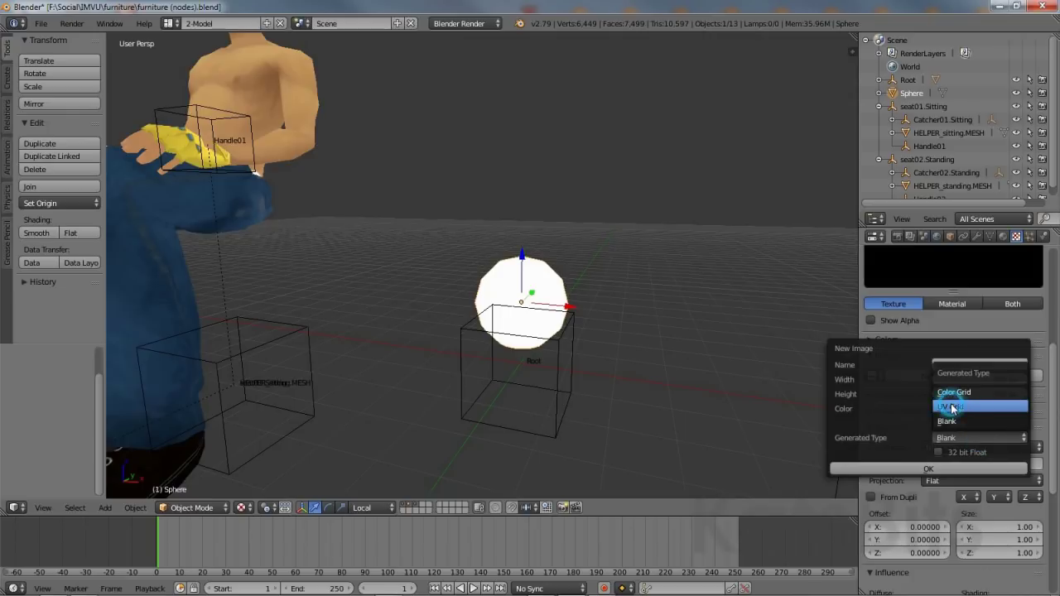
click(965, 407)
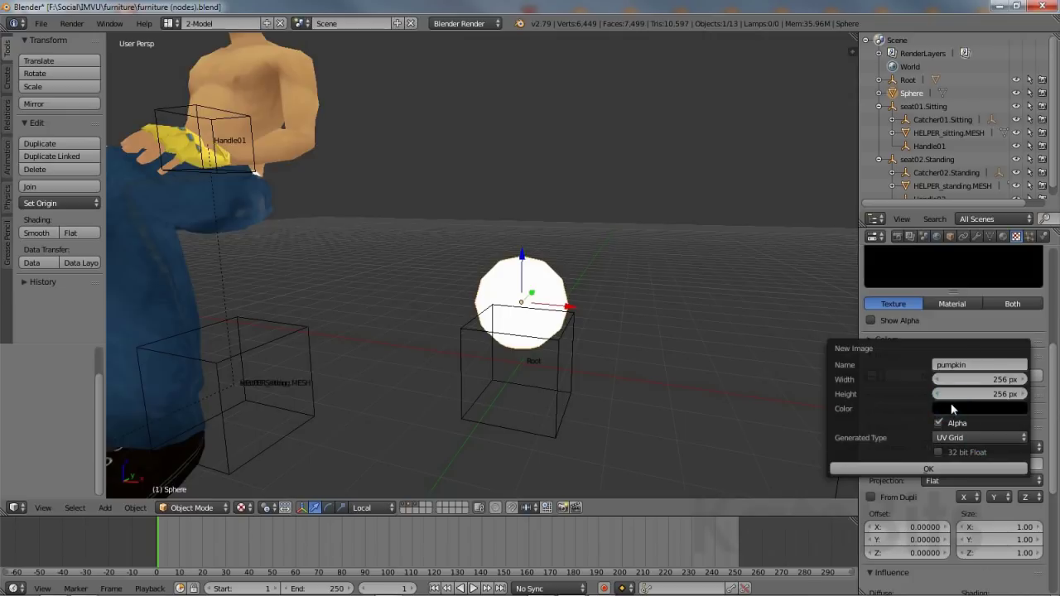
click(912, 468)
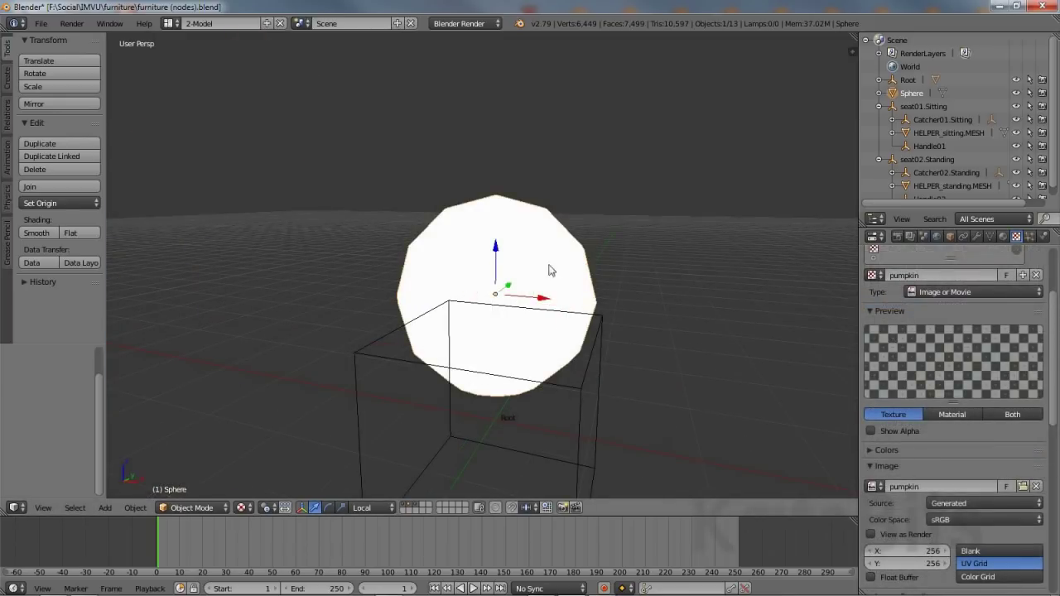
- Switch the sphere to Edit Mode and toggle the selection off and on so that its whole mesh is selected
right_click(495, 208)
click(190, 510)
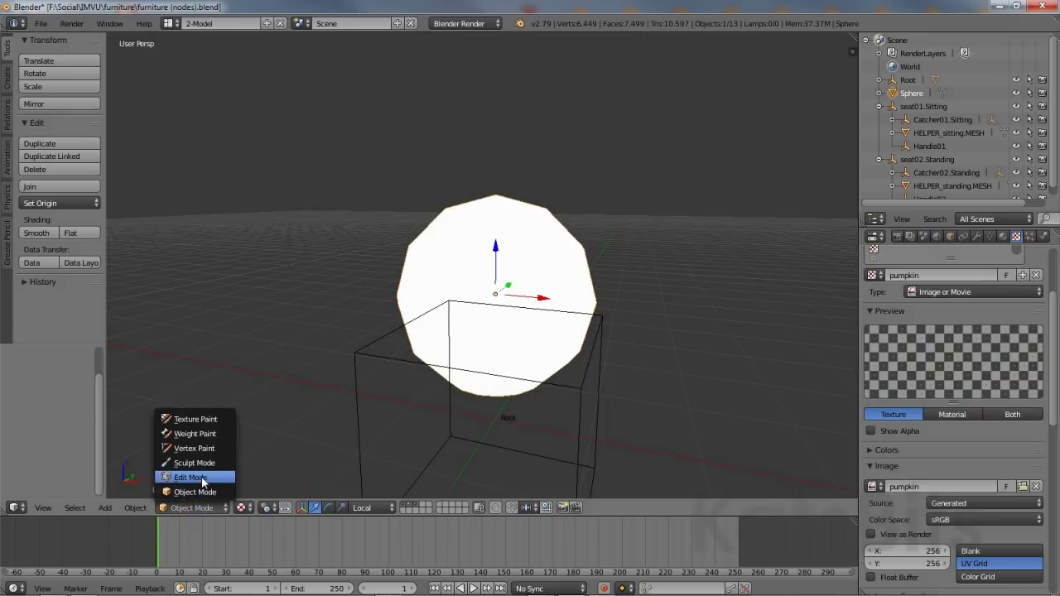
click(201, 479)
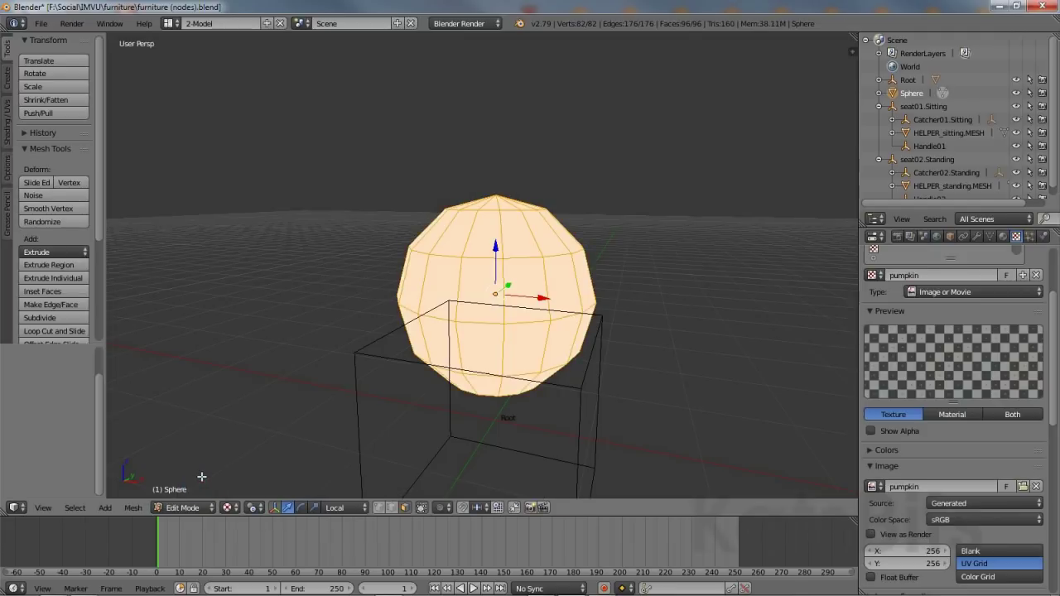
click(74, 508)
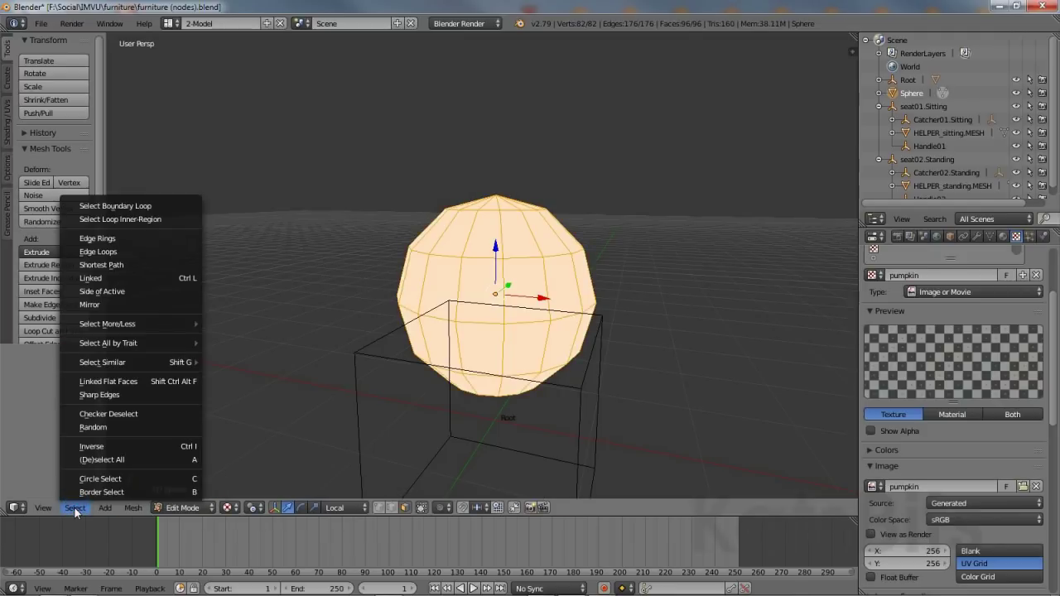
click(88, 460)
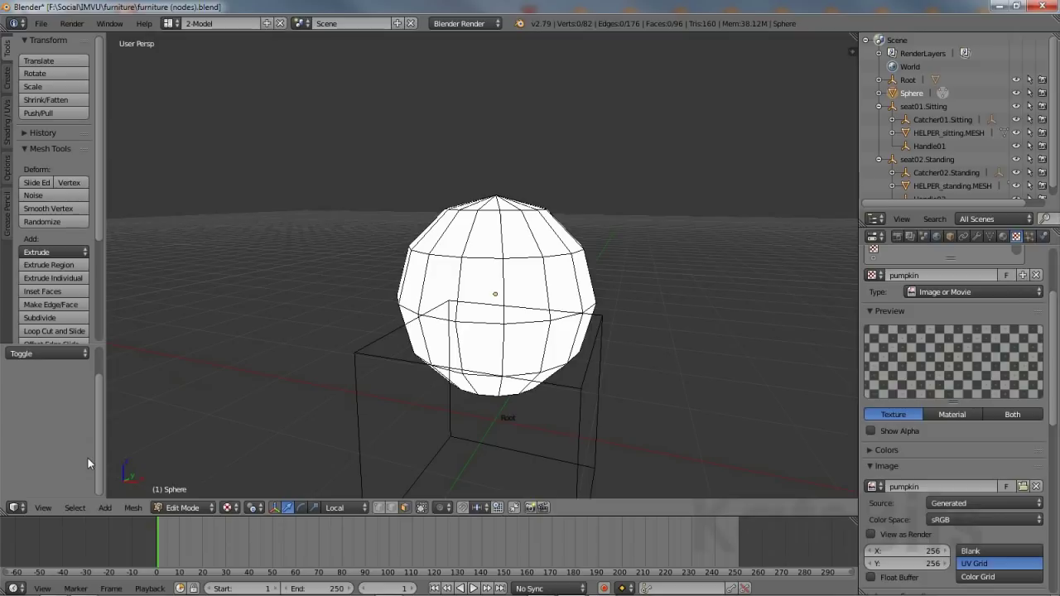
click(72, 509)
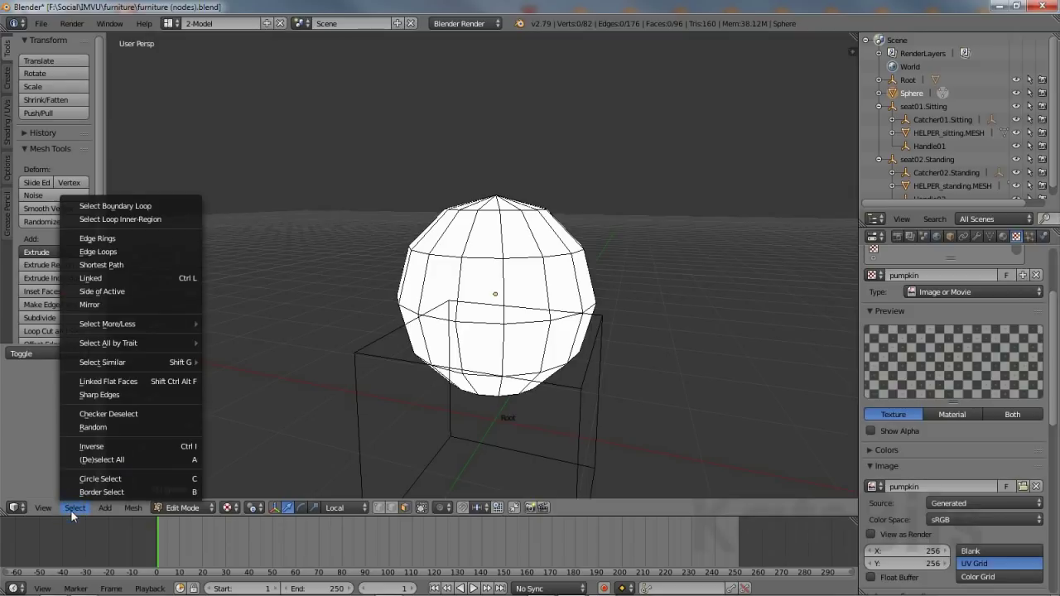
click(88, 458)
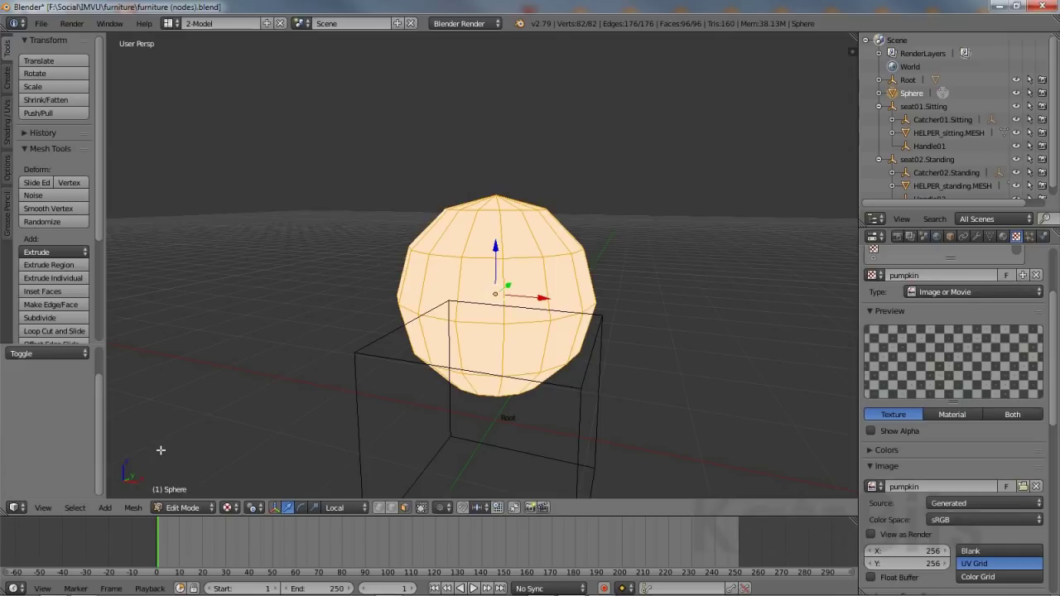
- Assign the existing "pumpkin" image to the sphere's selected UV layout in the UV/Image Editor
click(17, 508)
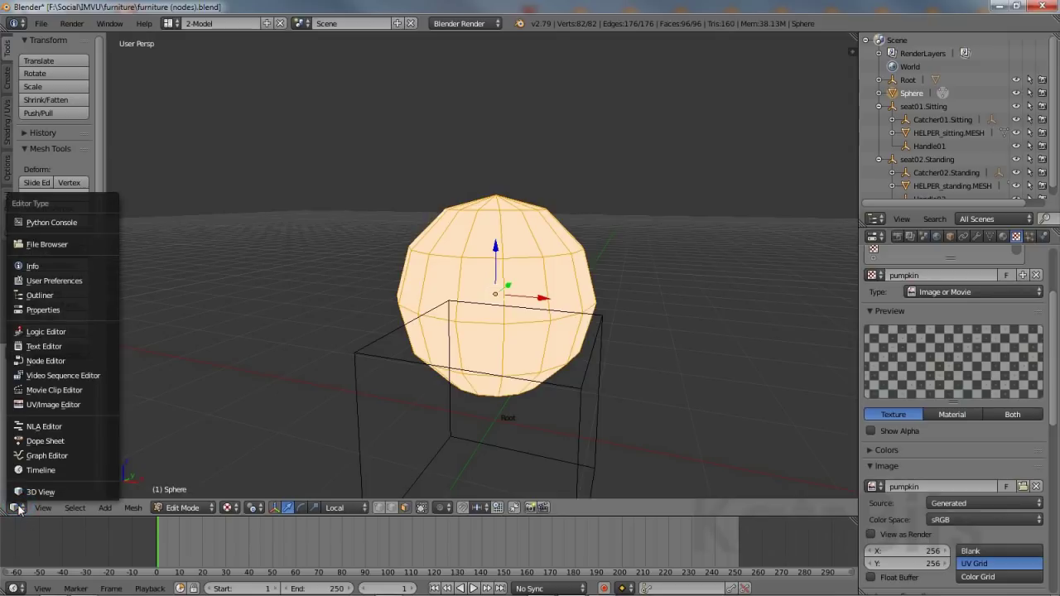
click(41, 404)
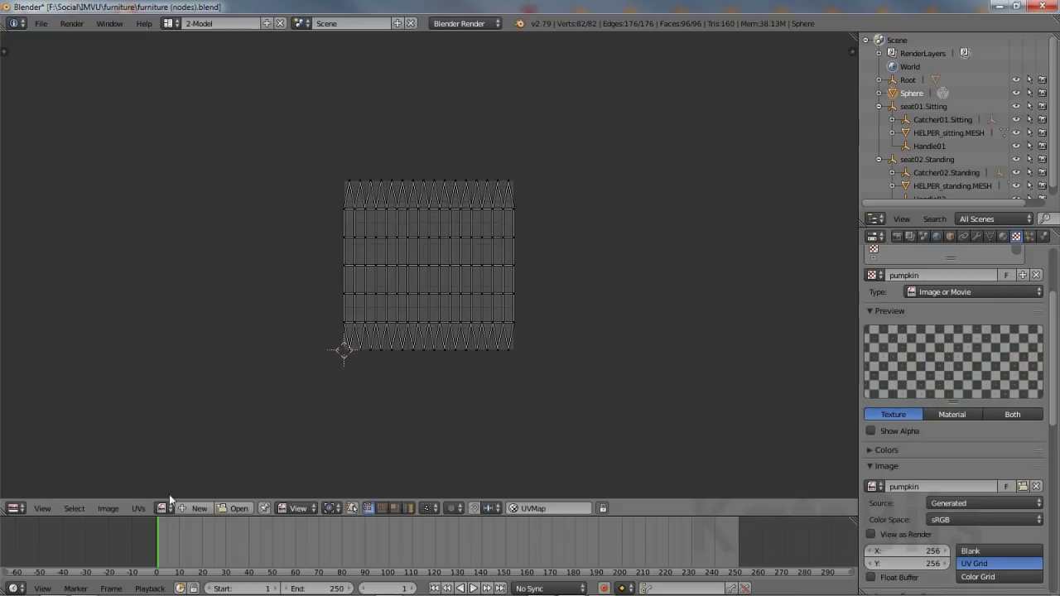
click(166, 507)
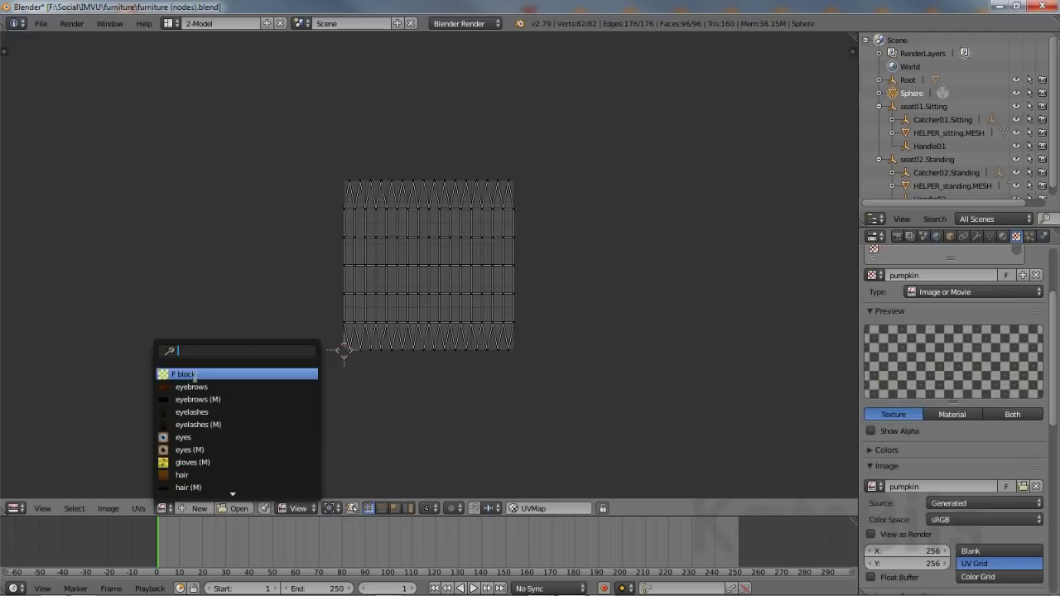
scroll(198, 387, down, 13)
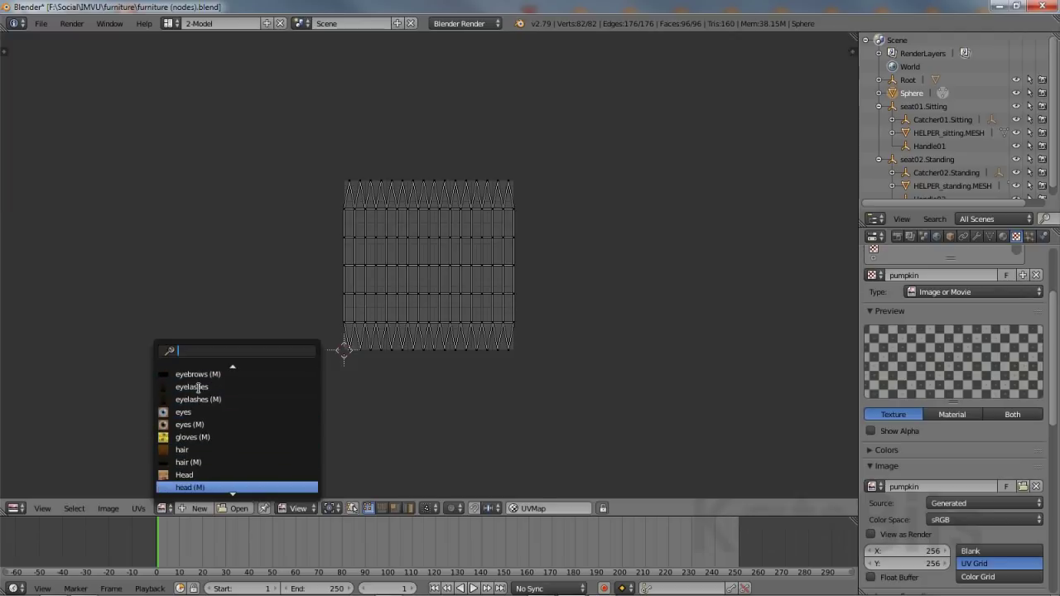
scroll(198, 387, down, 3)
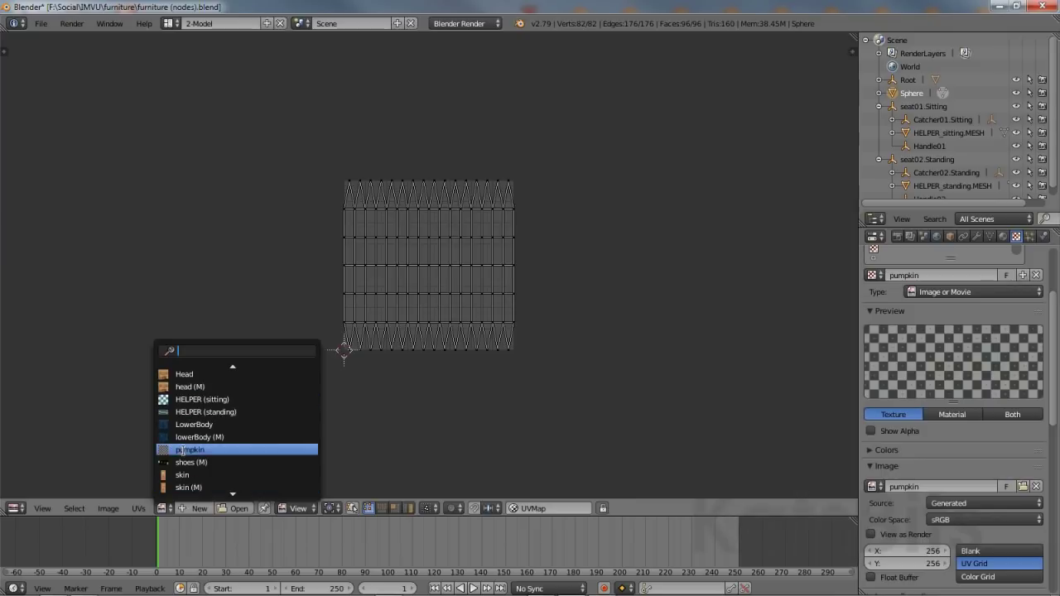
click(183, 450)
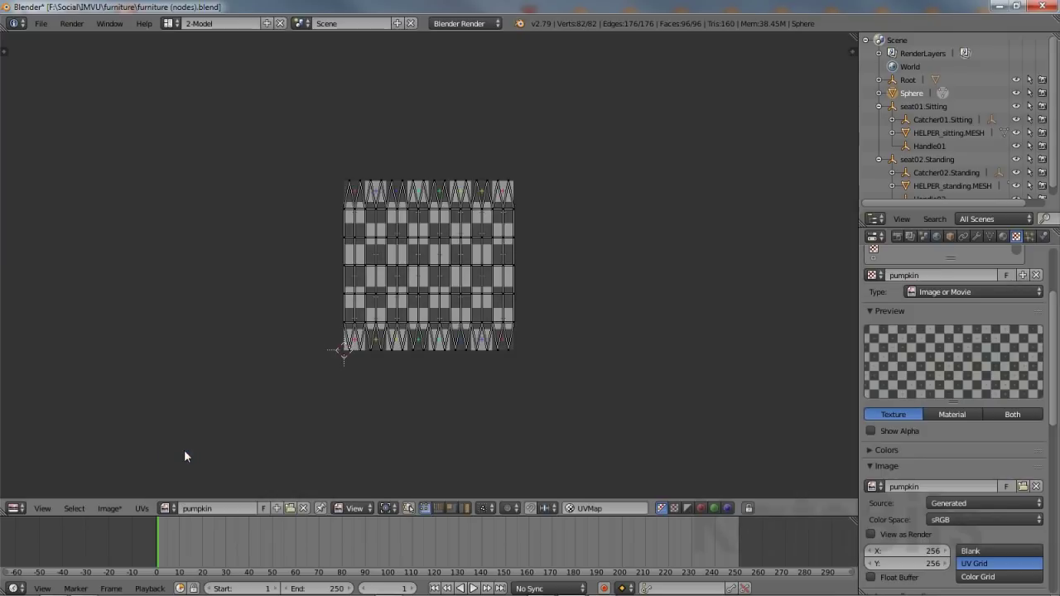
- Return the main editor to the 3D View and compare the sphere in Solid and Texture viewport shading, leaving it on Texture
click(15, 508)
click(25, 492)
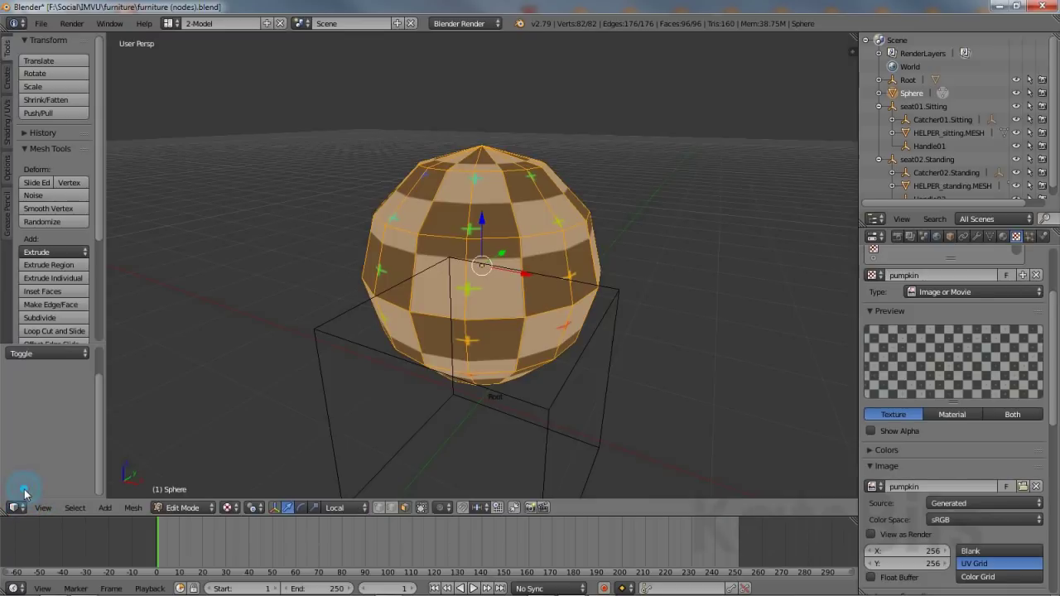
click(232, 510)
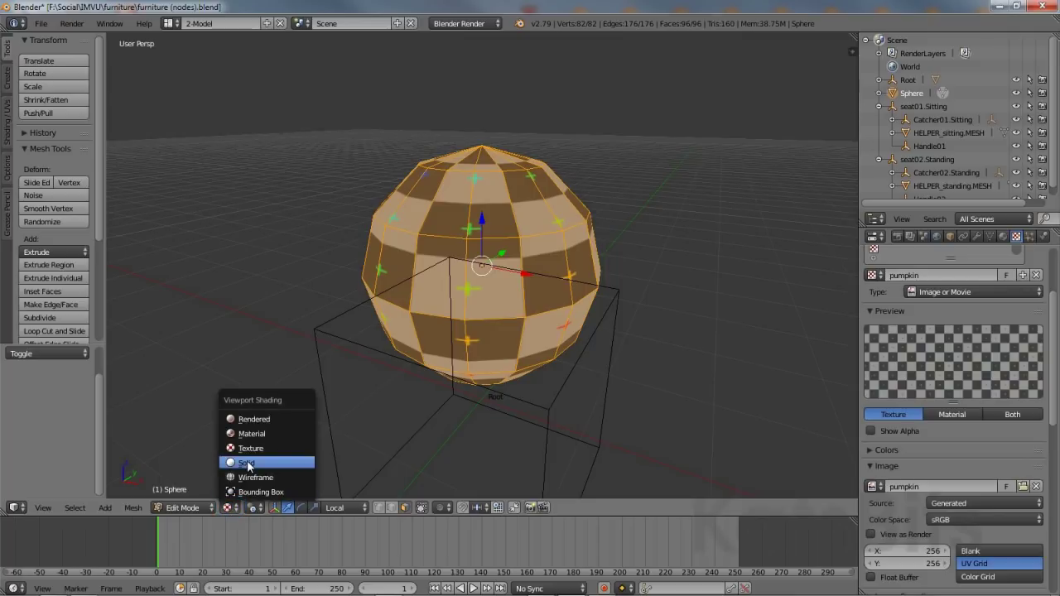
click(244, 465)
click(229, 507)
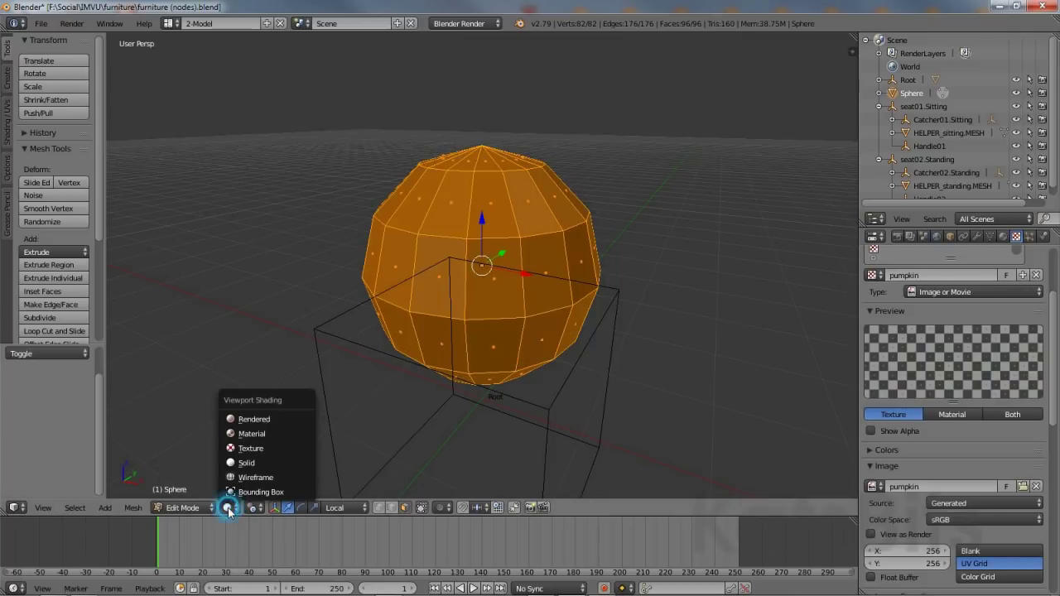
click(247, 449)
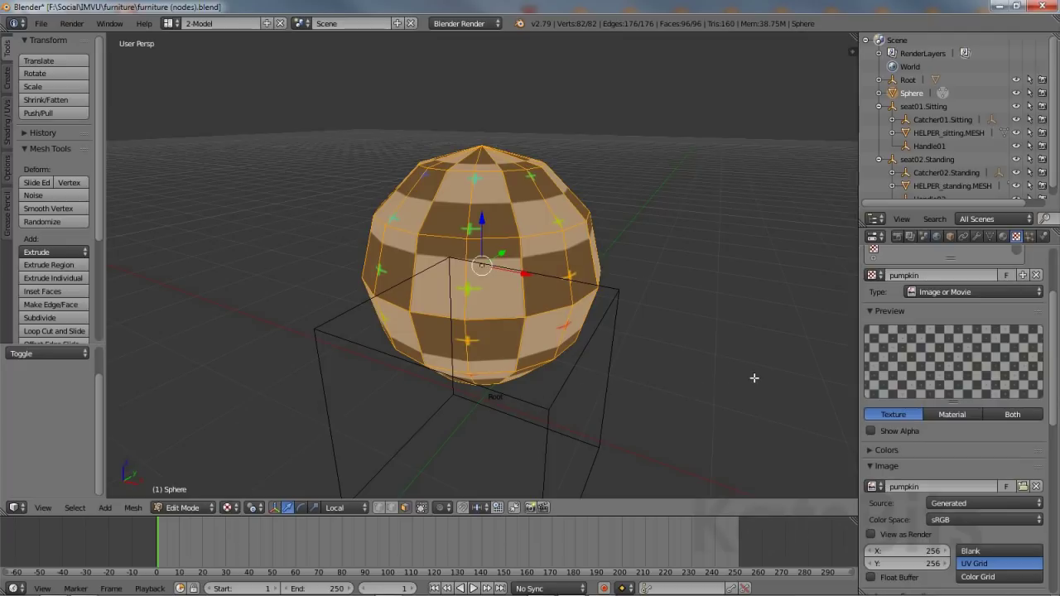
middle_drag(754, 377, 229, 385)
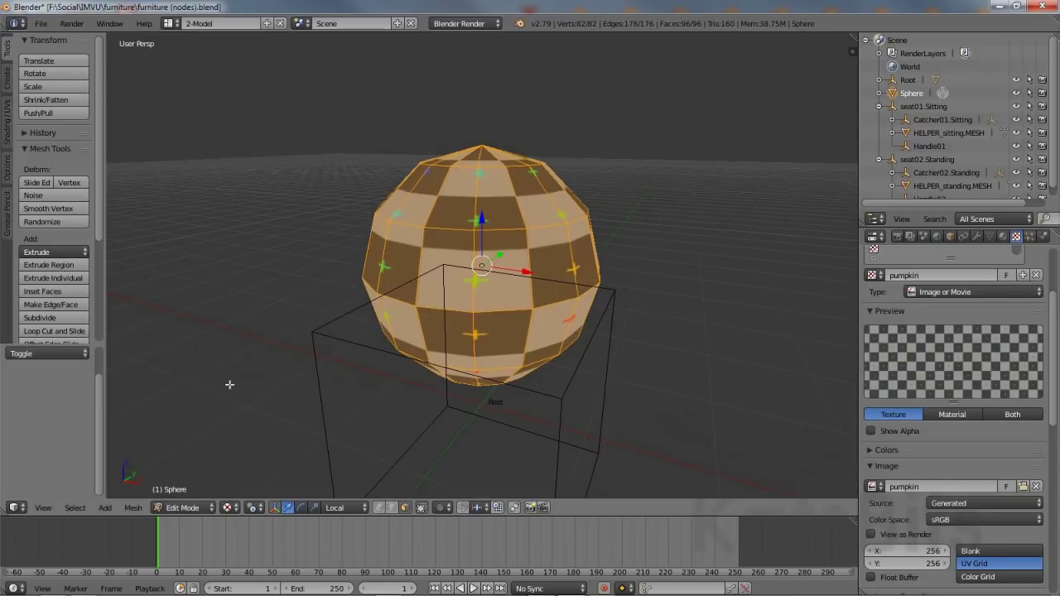
- Look at the textured sphere in Object Mode and return it to Edit Mode
key(Tab)
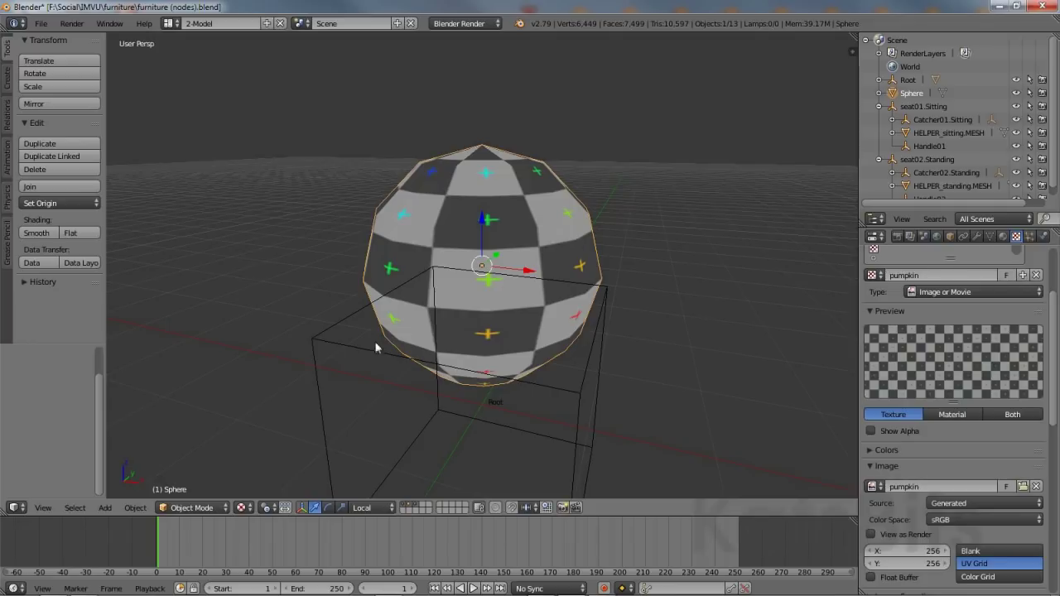
click(195, 507)
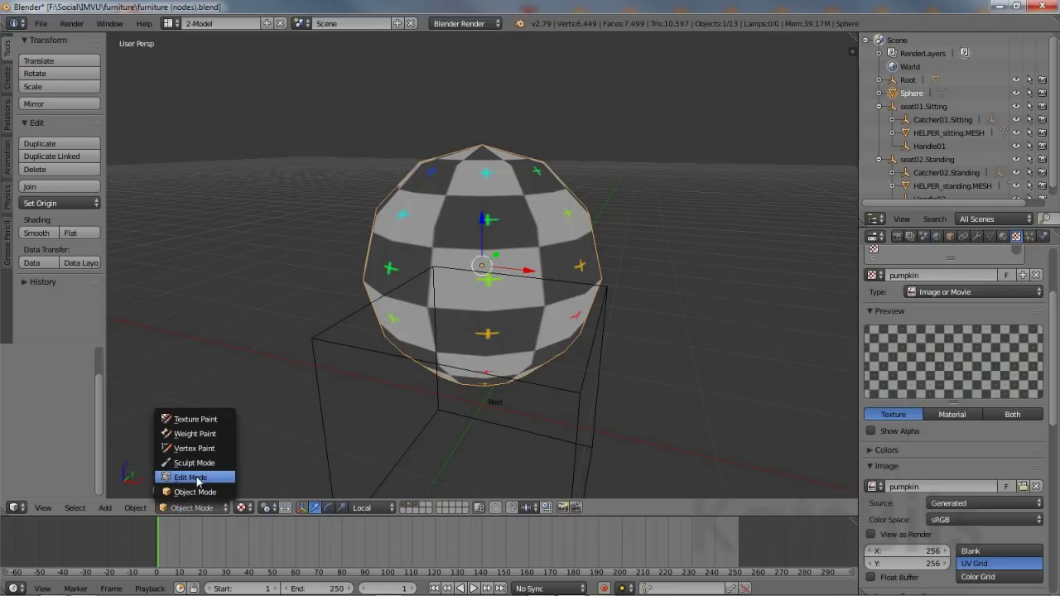
click(195, 479)
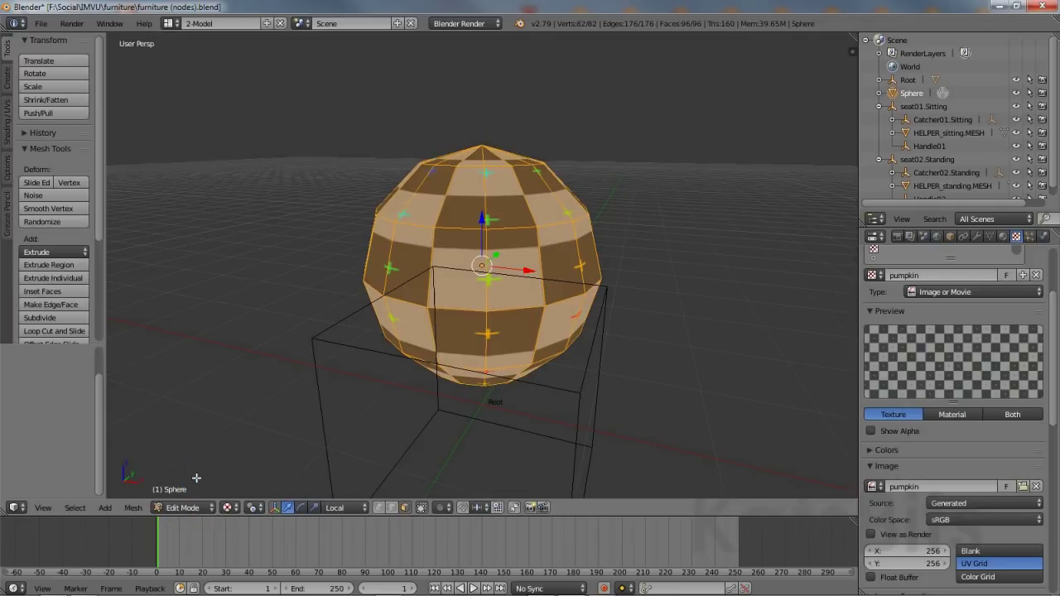
- Enable vertex selection, select only the pole vertex at the sphere's top and lower it along Z to dent the crown
middle_drag(360, 236, 368, 304)
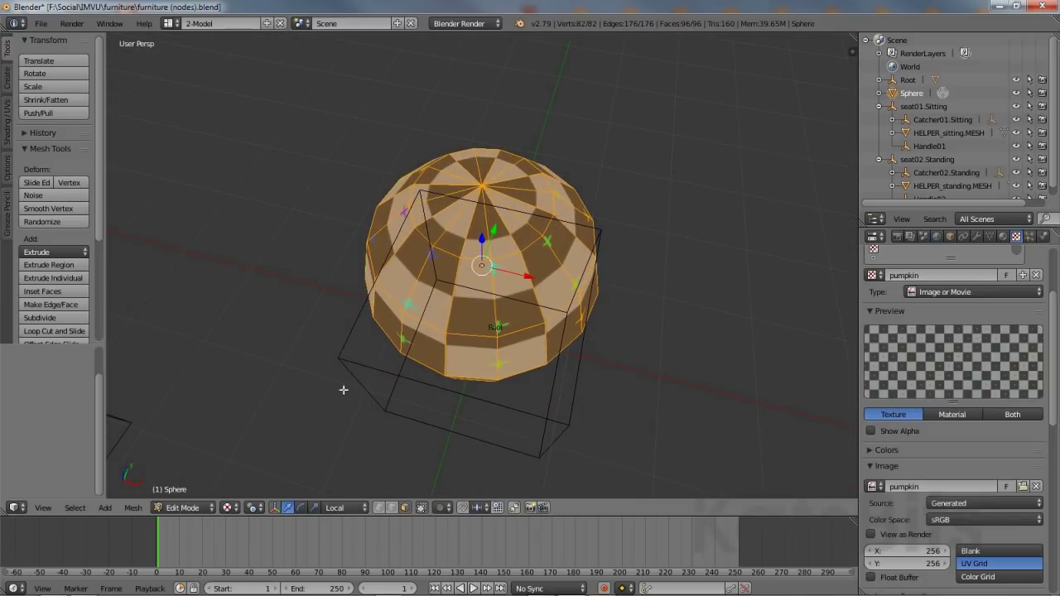
right_click(478, 191)
right_click(495, 208)
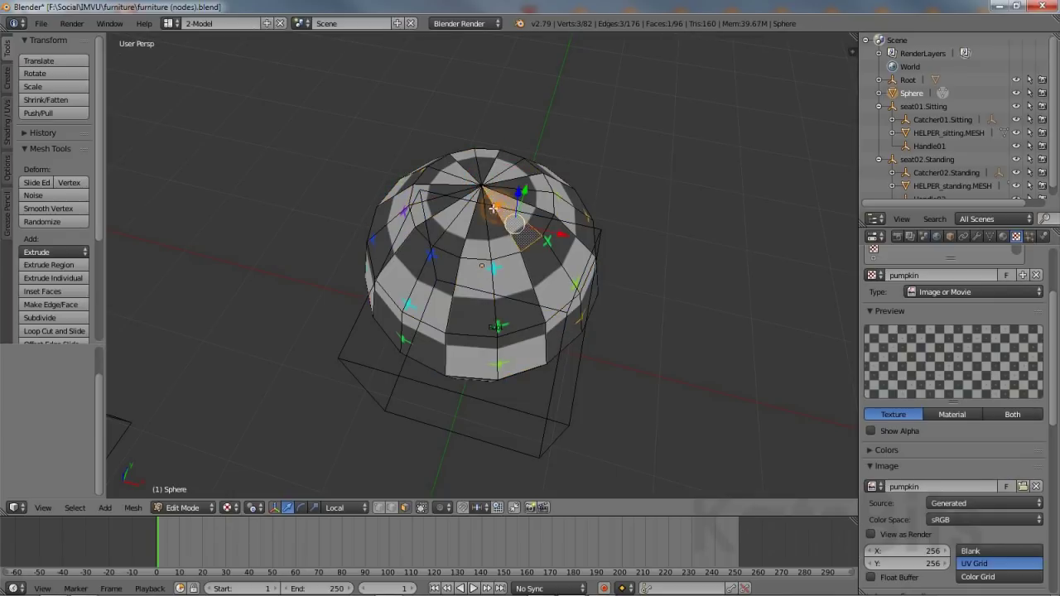
right_click(496, 227)
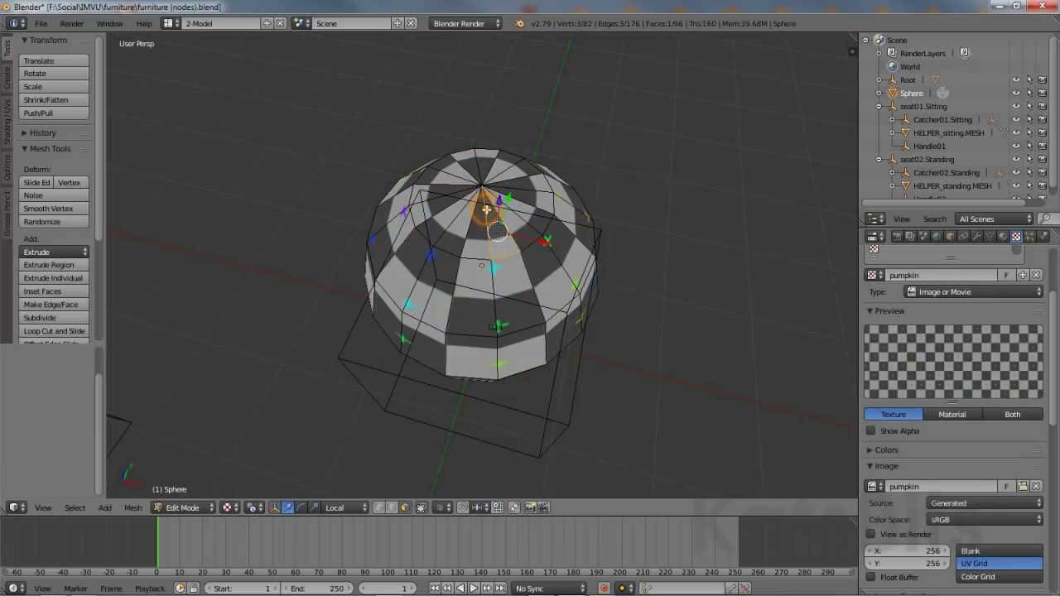
click(381, 509)
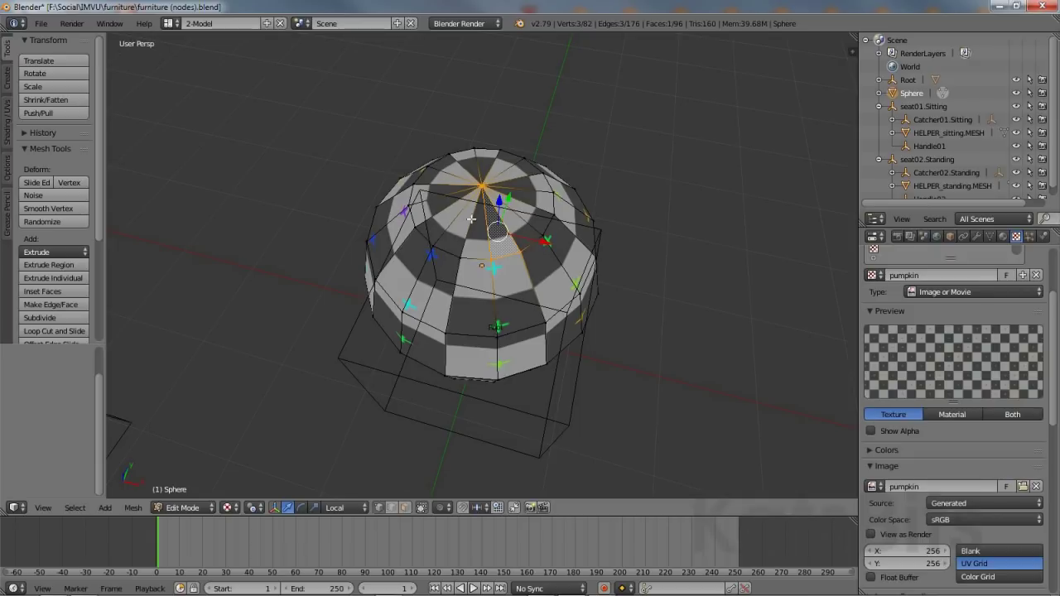
right_click(482, 184)
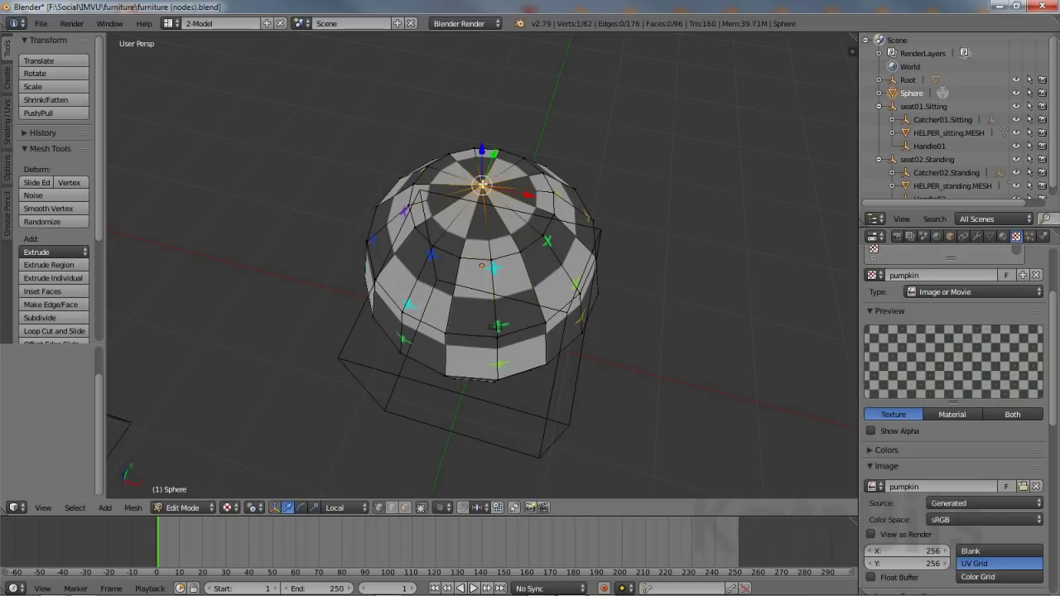
middle_drag(400, 380, 413, 324)
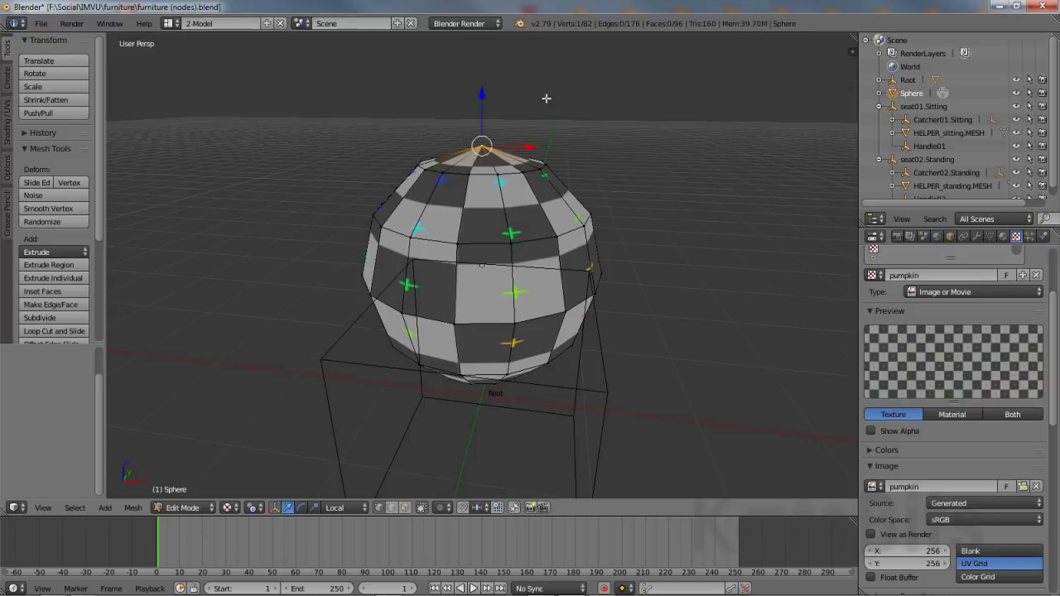
drag(484, 93, 503, 132)
- Add every second vertex of the sphere's top ring to the selected pole vertex and move them all by -7.140 along local Z
middle_drag(651, 179, 689, 261)
scroll(501, 282, up, 3)
key(a)
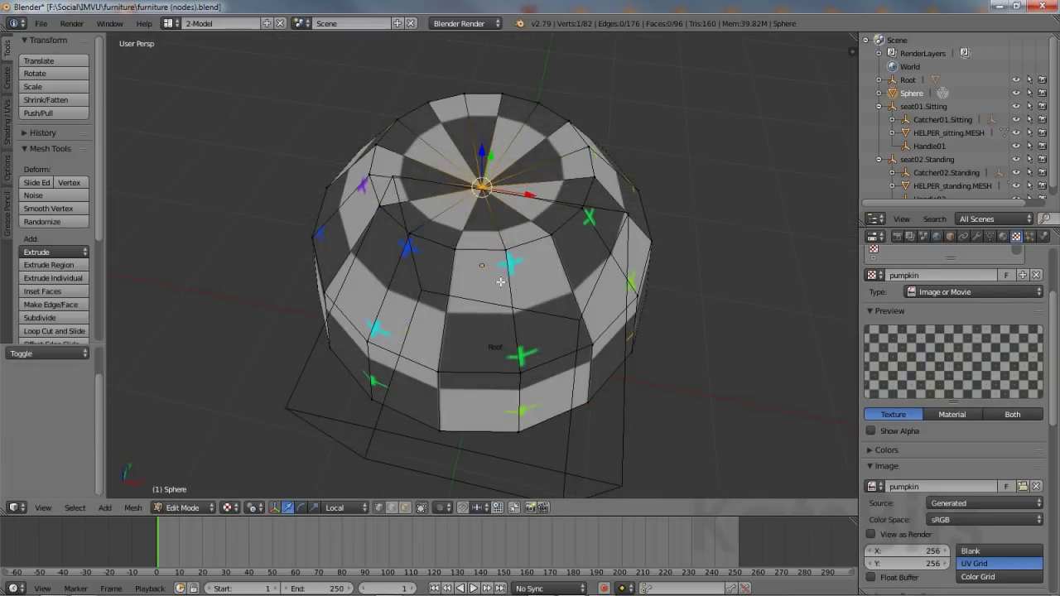
shift+right_click(506, 246)
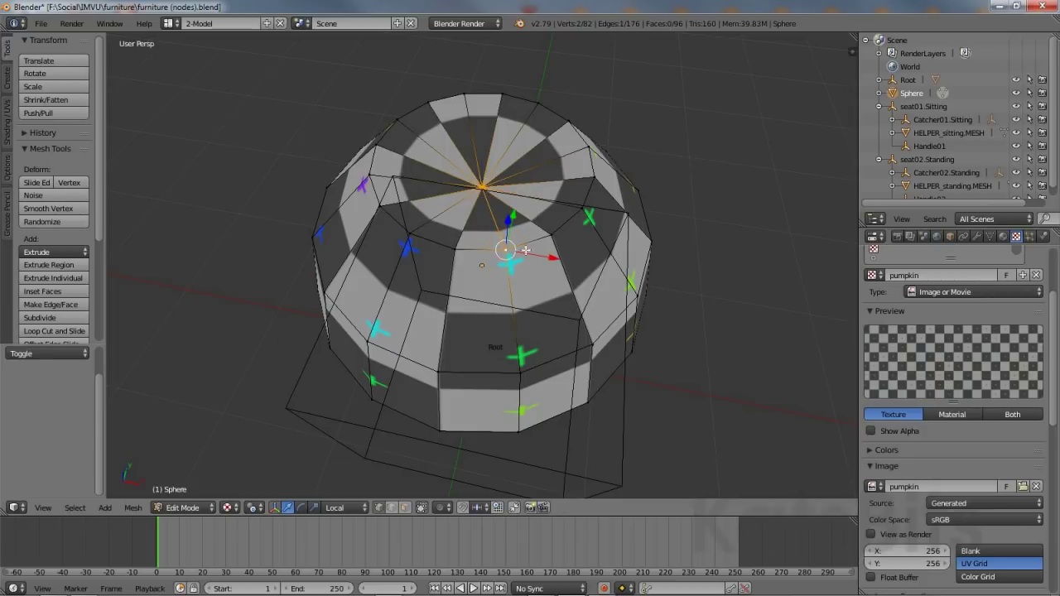
shift+right_click(582, 203)
shift+right_click(585, 145)
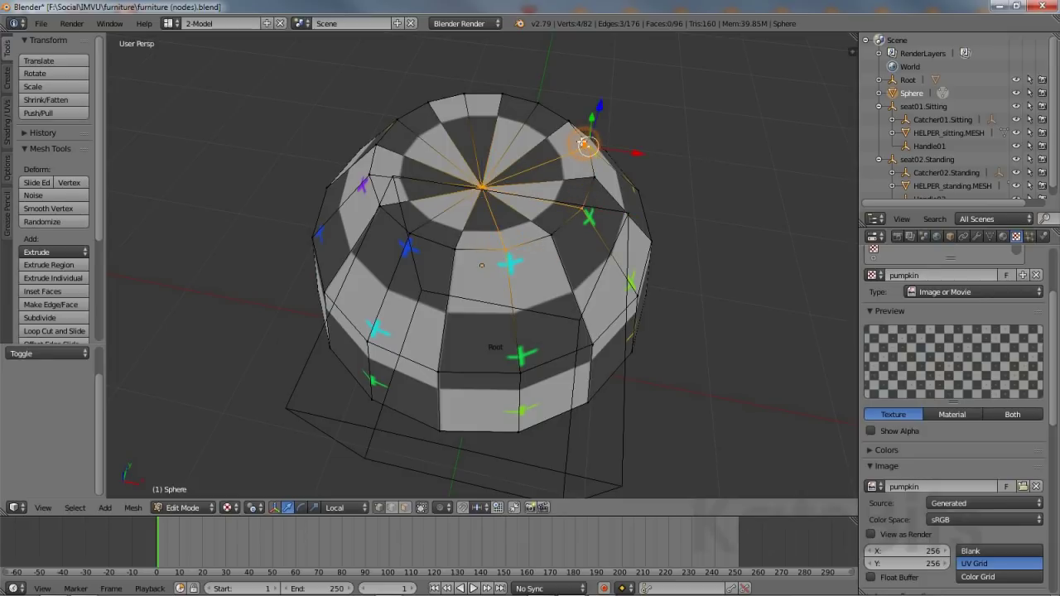
shift+right_click(536, 102)
shift+right_click(467, 92)
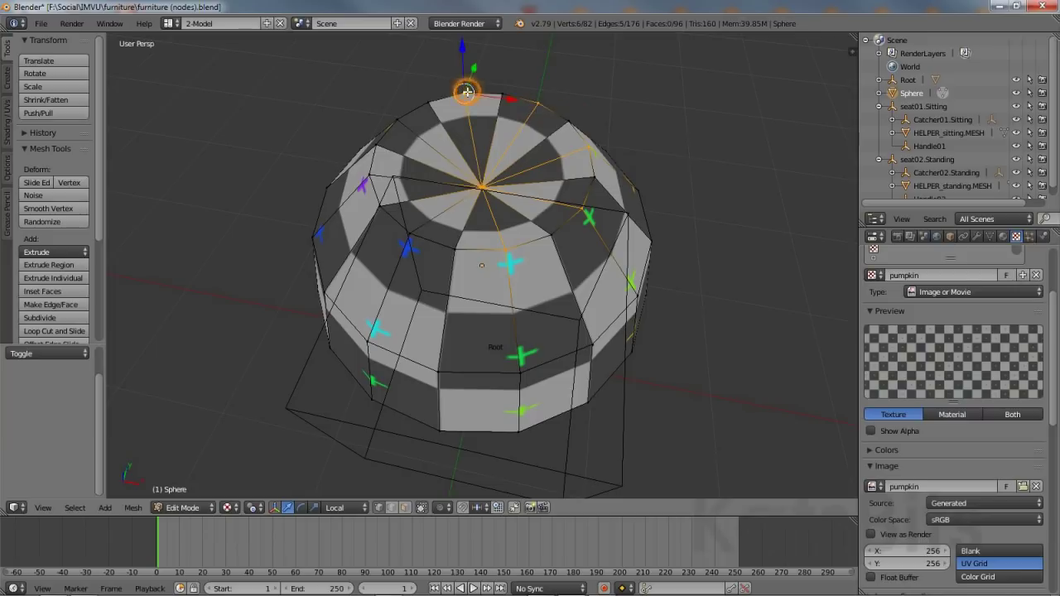
shift+right_click(399, 118)
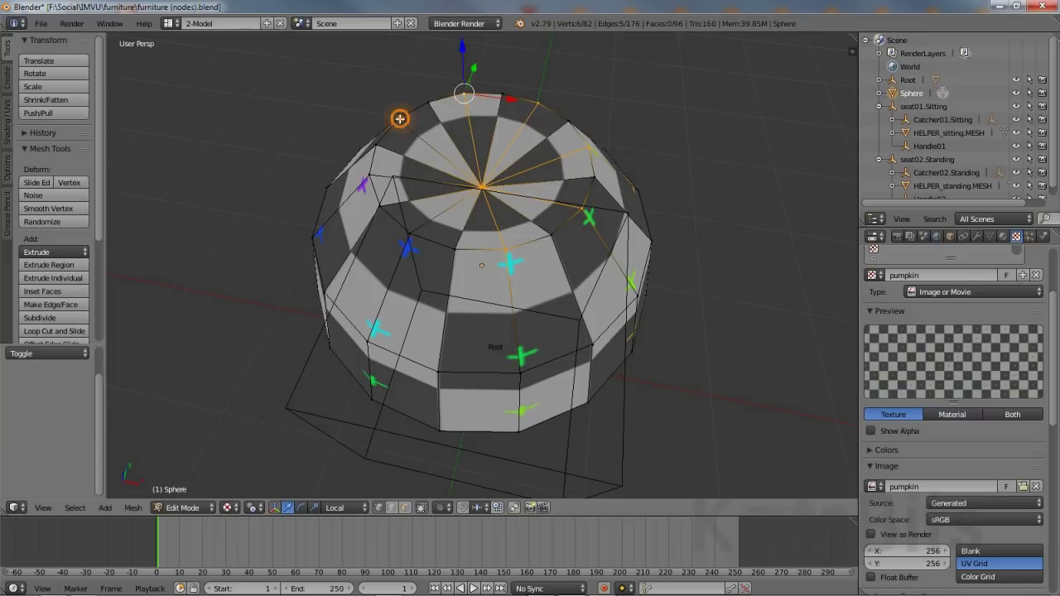
shift+right_click(370, 176)
shift+right_click(393, 236)
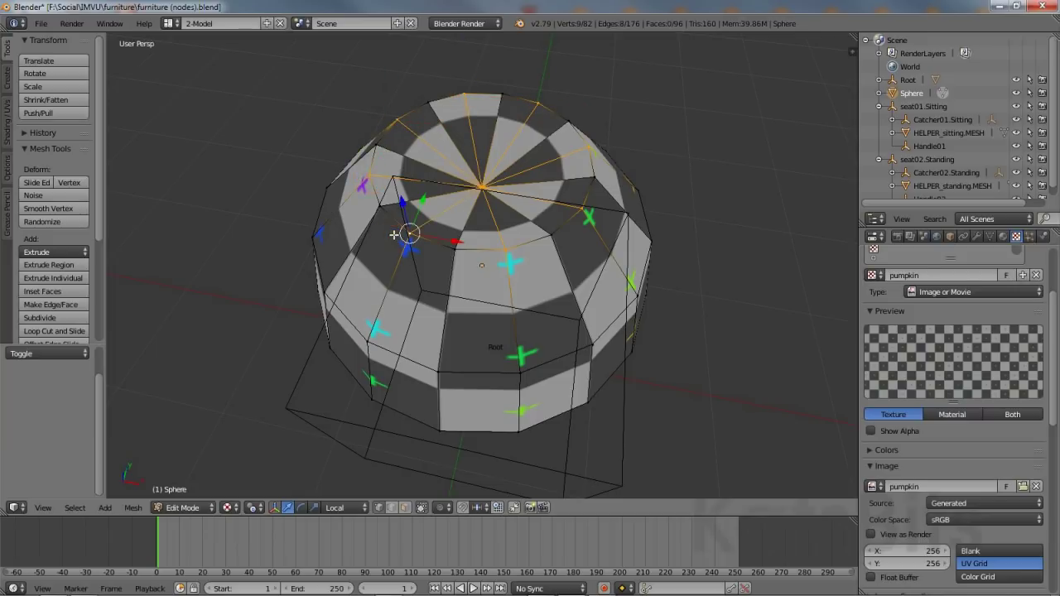
middle_drag(435, 365, 442, 319)
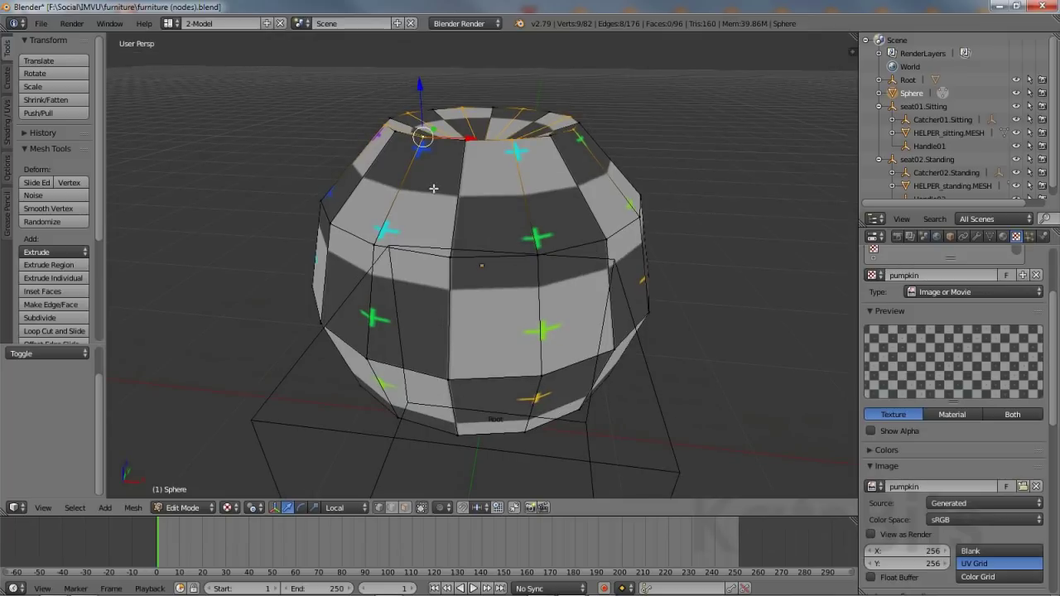
drag(419, 89, 464, 203)
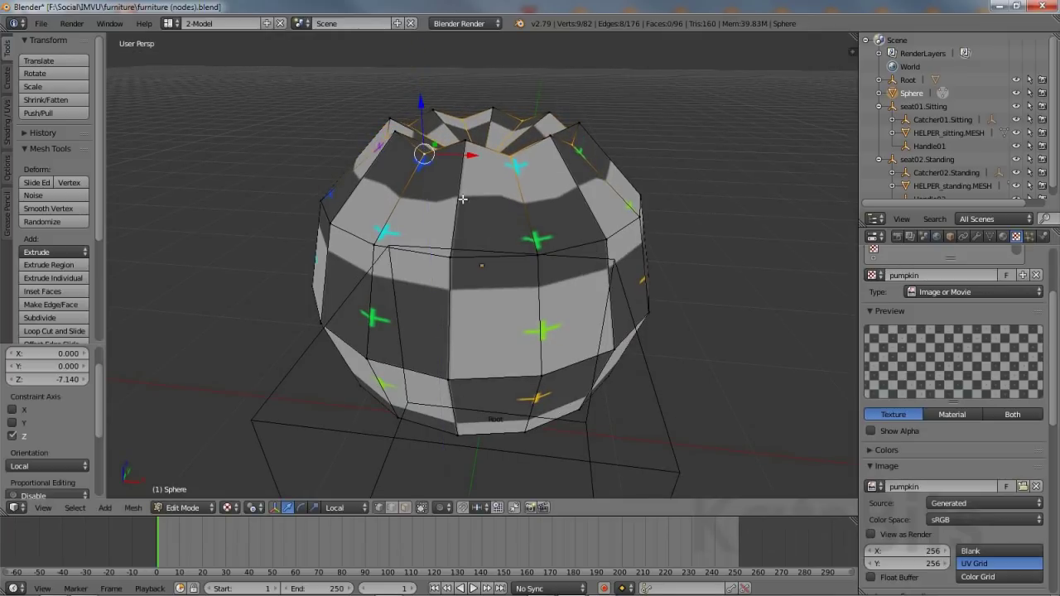
- Select every second column's vertices on the sphere's three middle rings and scale them to about 0.870 to form the pumpkin's vertical grooves
middle_drag(464, 203, 504, 247)
middle_drag(631, 300, 496, 308)
right_click(489, 312)
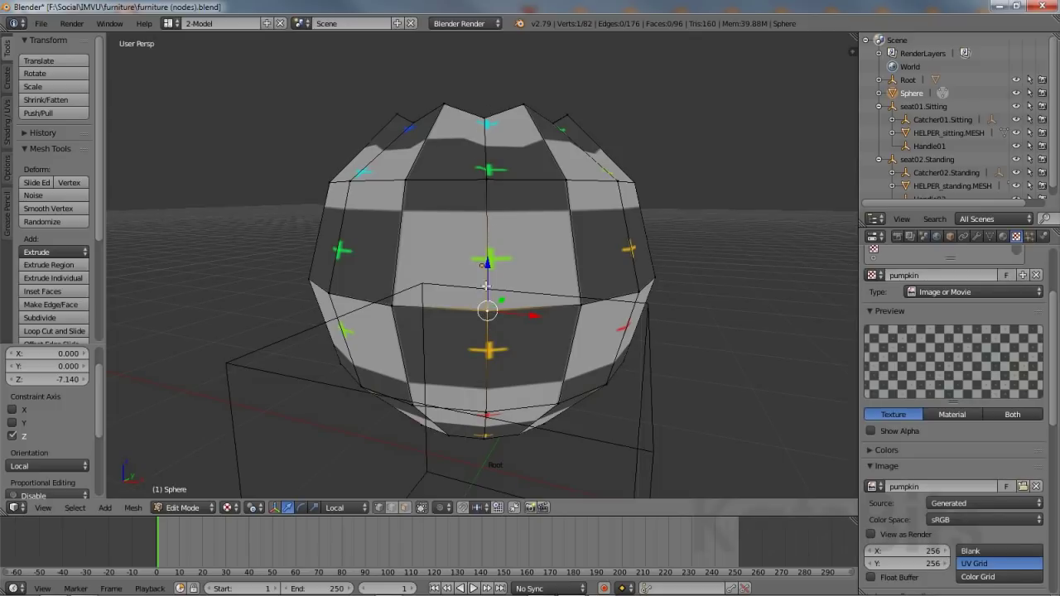
shift+right_click(486, 183)
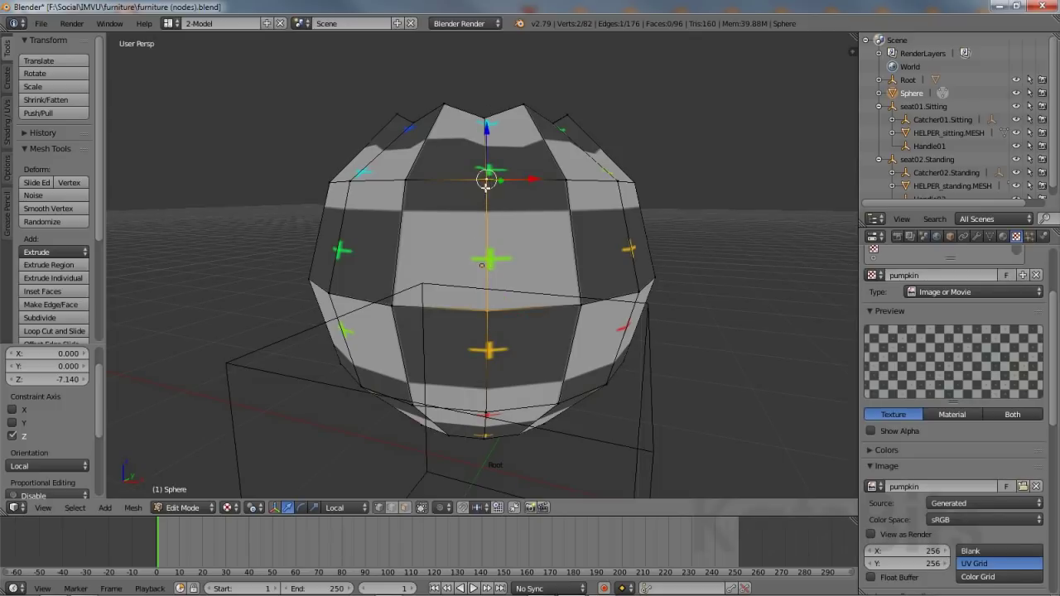
shift+right_click(489, 413)
middle_drag(489, 412, 523, 395)
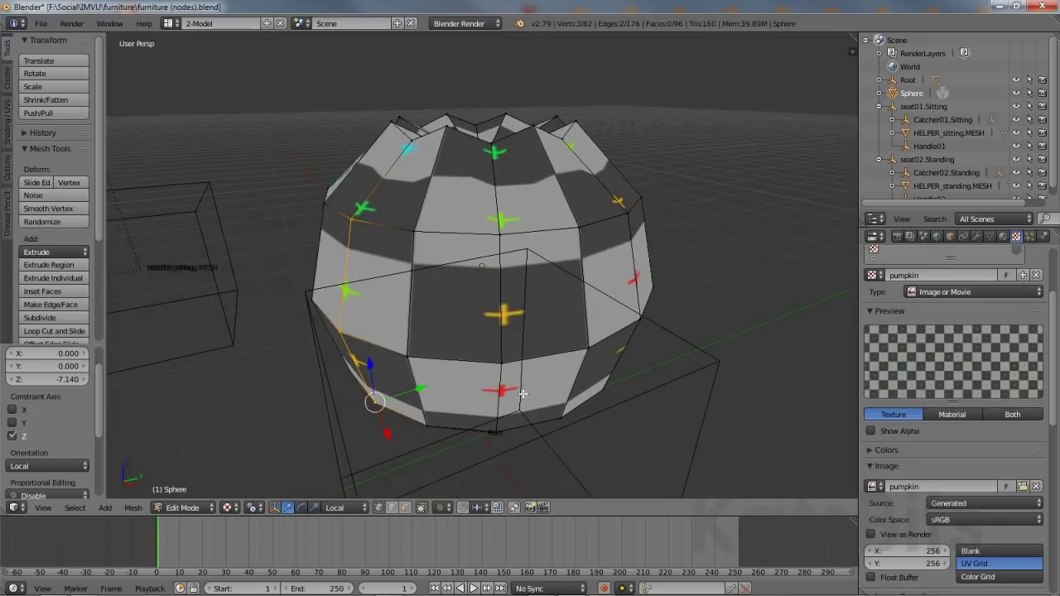
shift+right_click(500, 231)
shift+right_click(501, 362)
shift+right_click(495, 430)
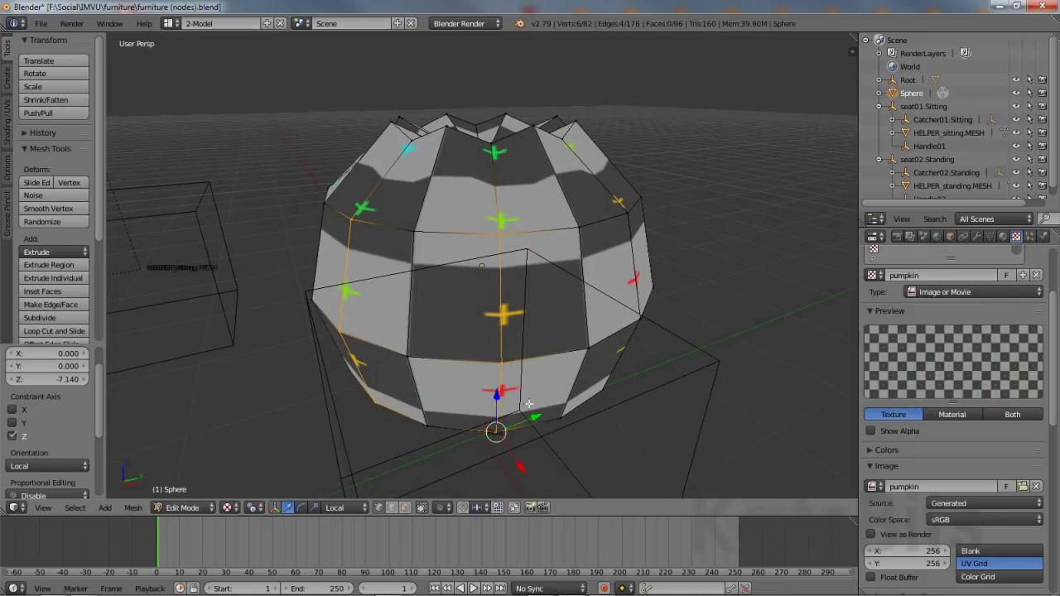
middle_drag(529, 404, 430, 383)
shift+right_click(462, 232)
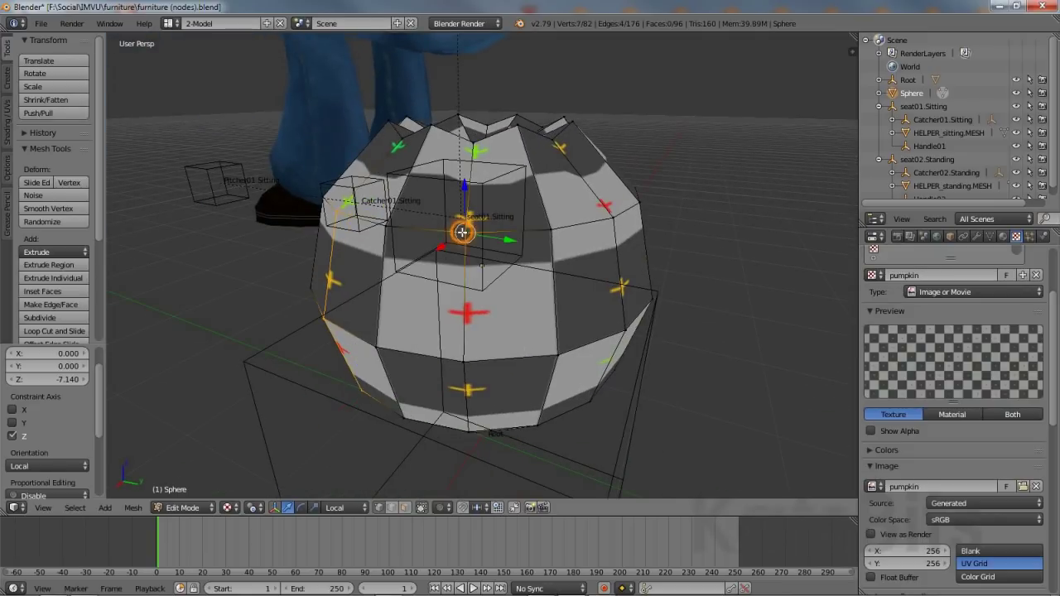
alt+shift+right_click(464, 347)
middle_drag(464, 348, 476, 349)
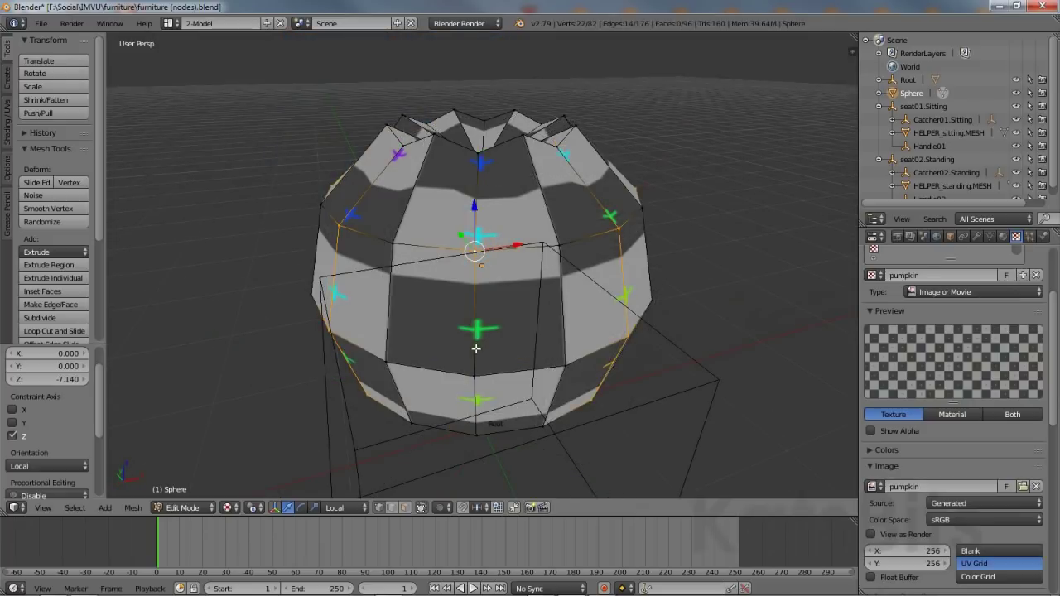
shift+right_click(475, 377)
shift+right_click(476, 432)
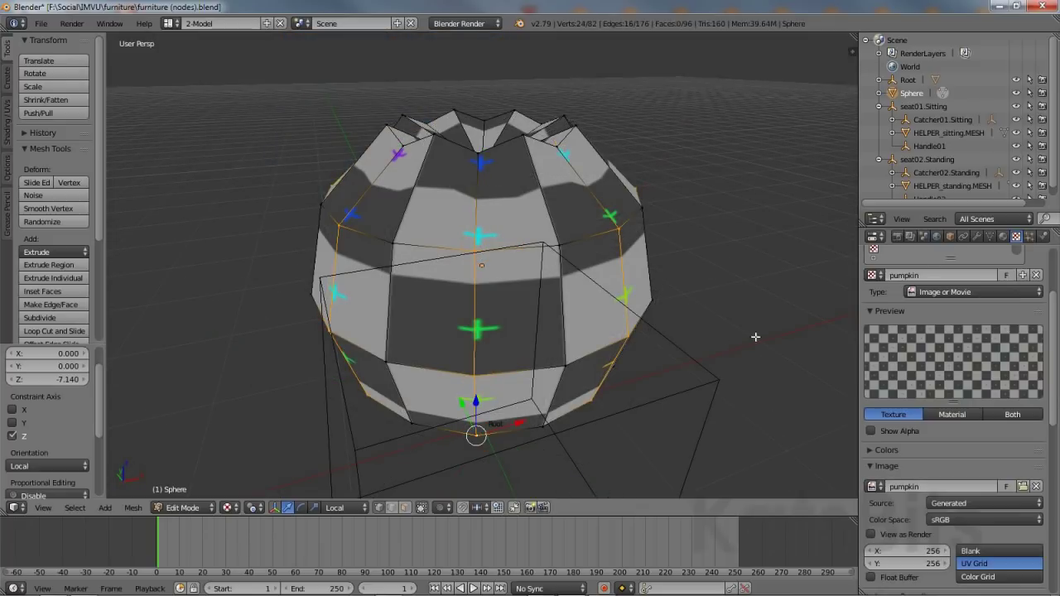
middle_drag(756, 337, 162, 464)
click(134, 508)
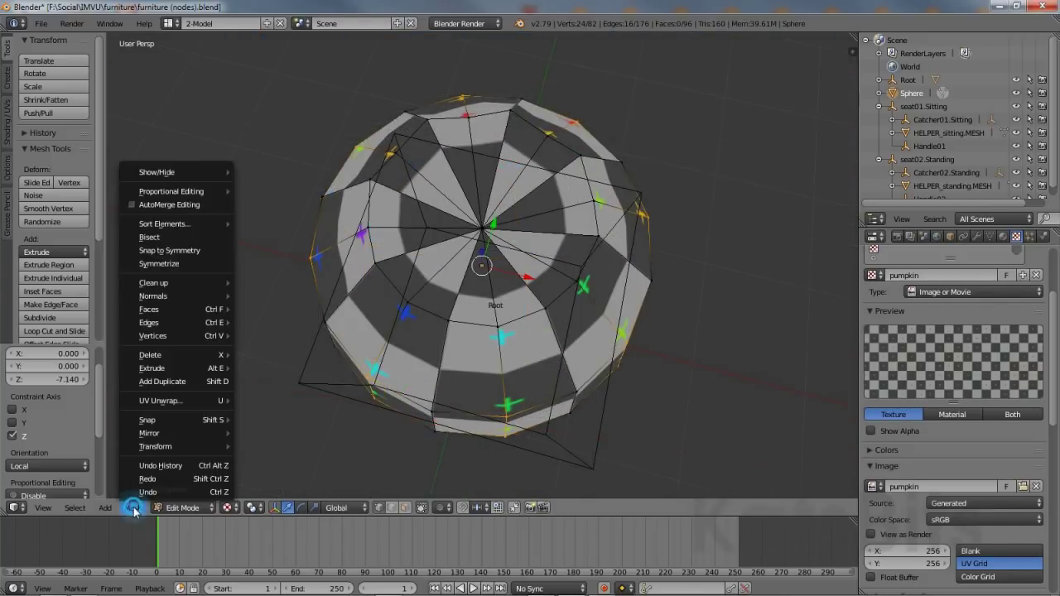
mouse_move(160, 451)
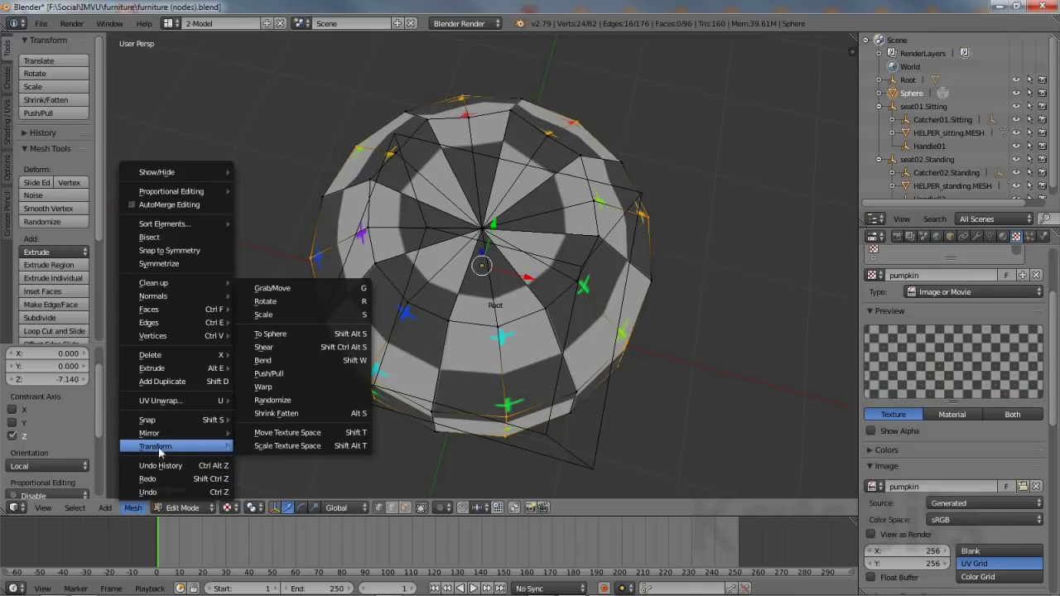
click(265, 315)
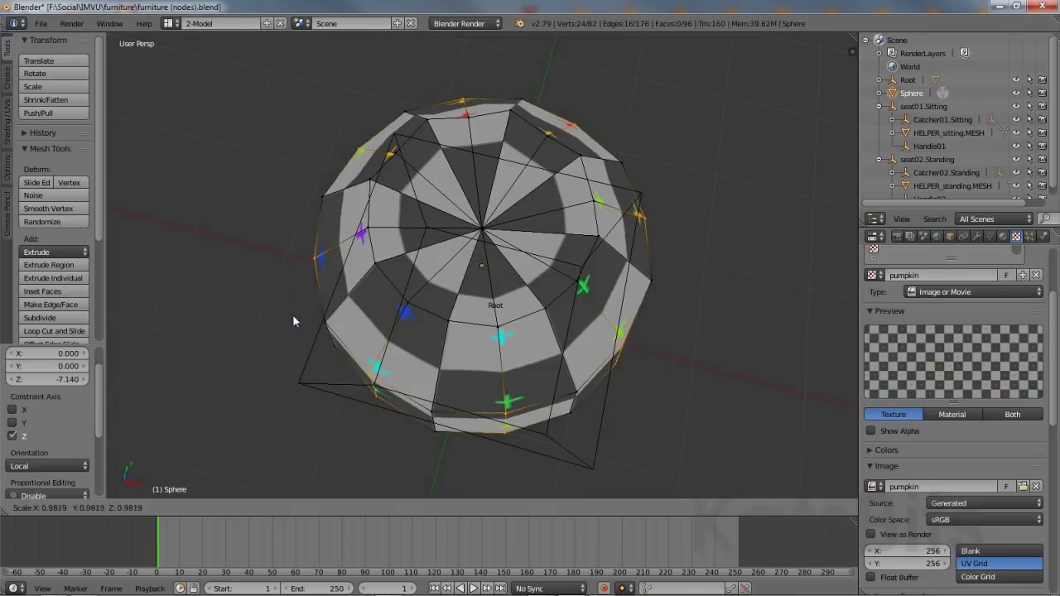
click(312, 312)
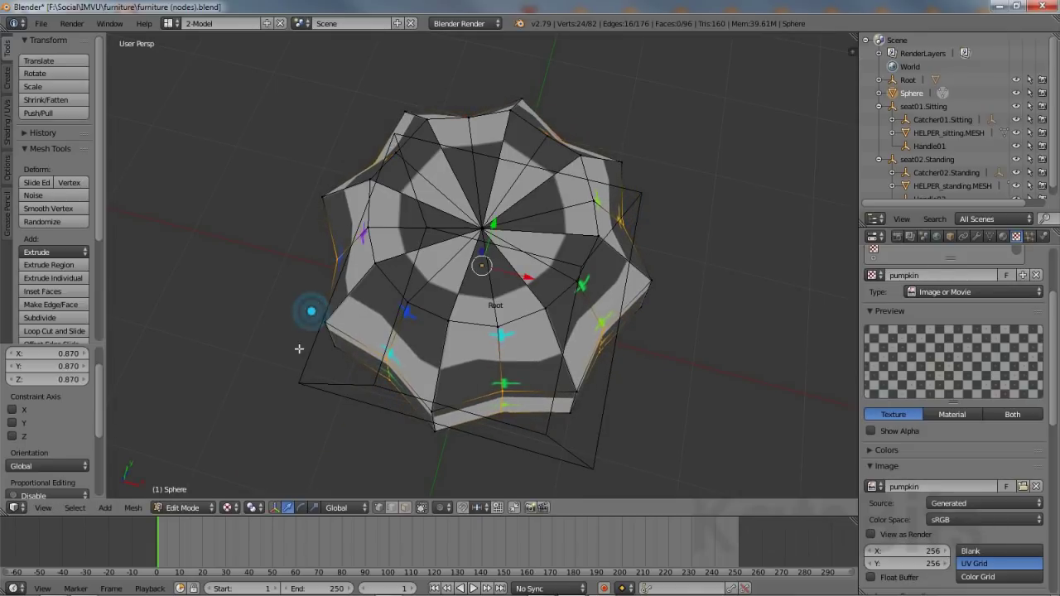
- Finish editing the grooved sphere and return it to Object Mode
middle_drag(249, 442, 356, 430)
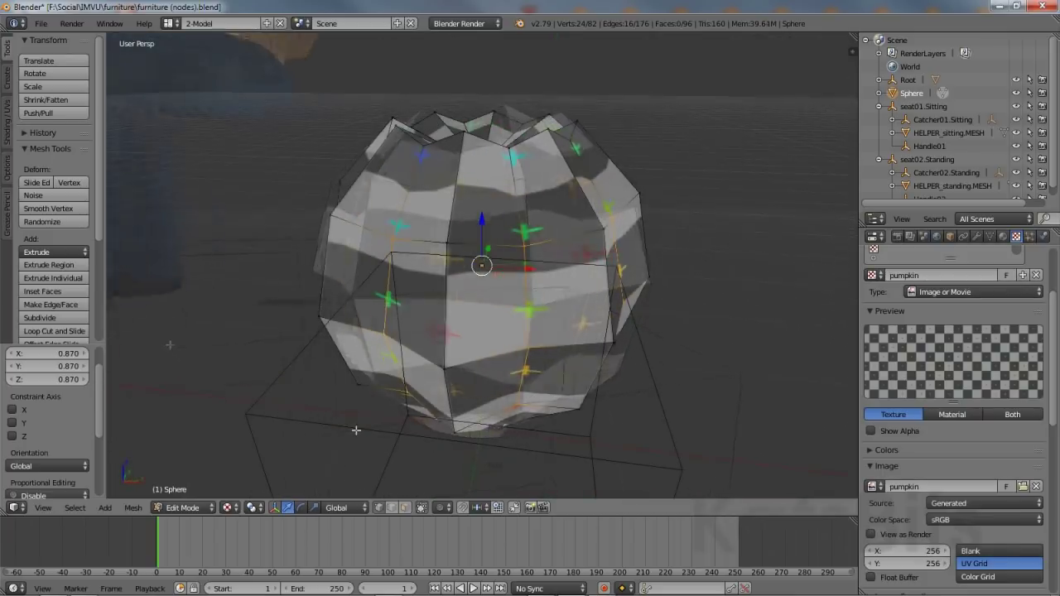
click(183, 508)
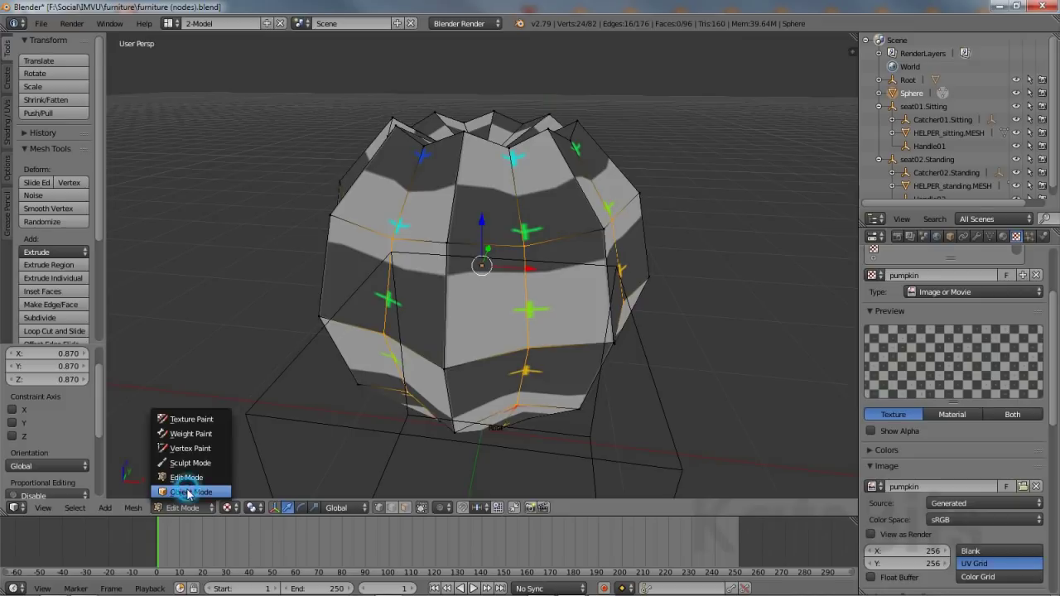
click(189, 492)
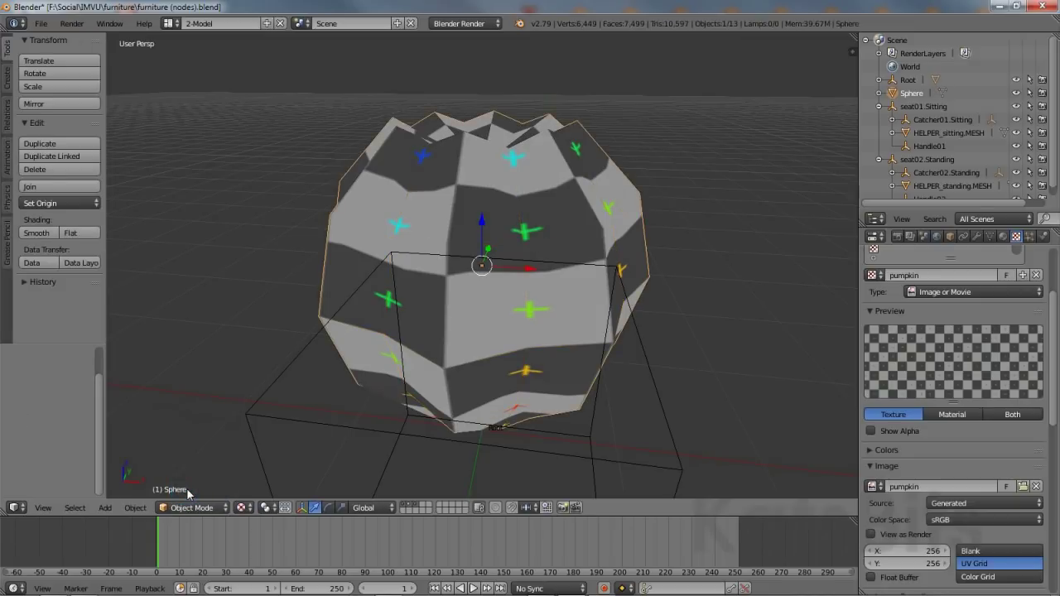
- Apply smooth shading to the pumpkin while viewing it in Solid display, and restore the Texture display
click(241, 508)
click(264, 465)
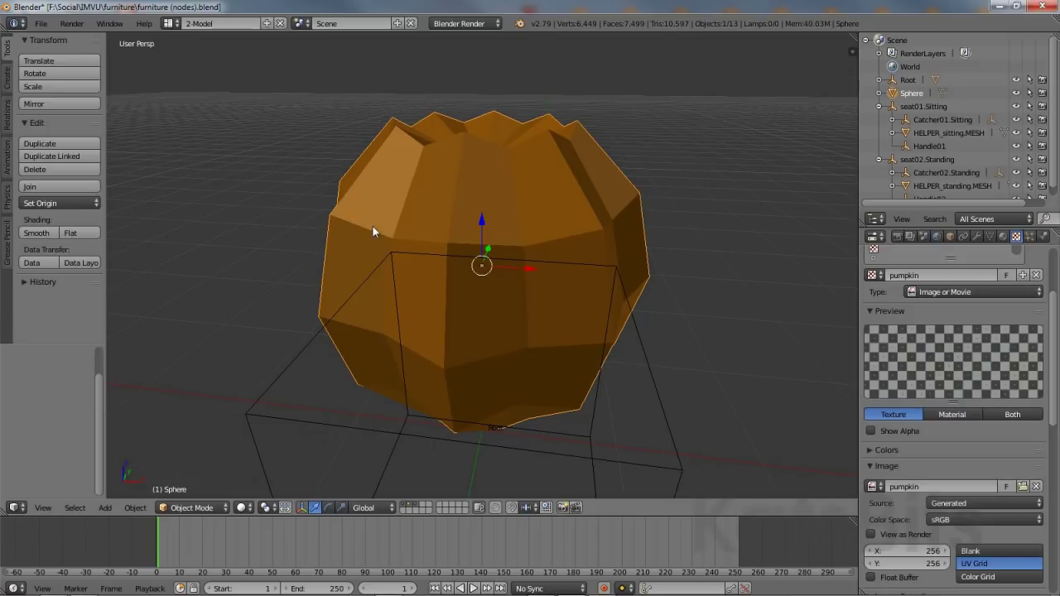
click(37, 233)
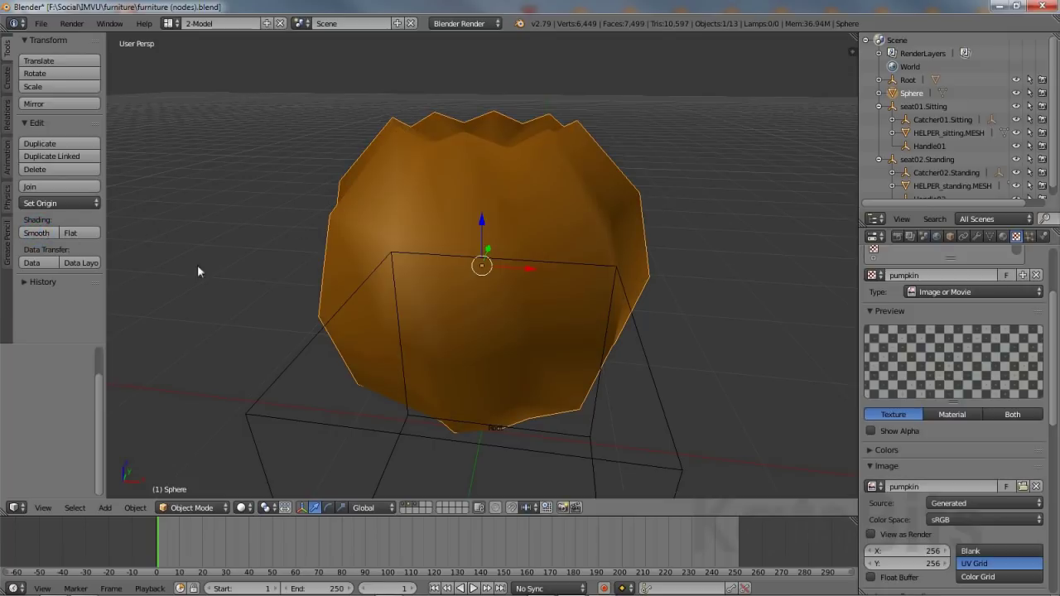
click(241, 508)
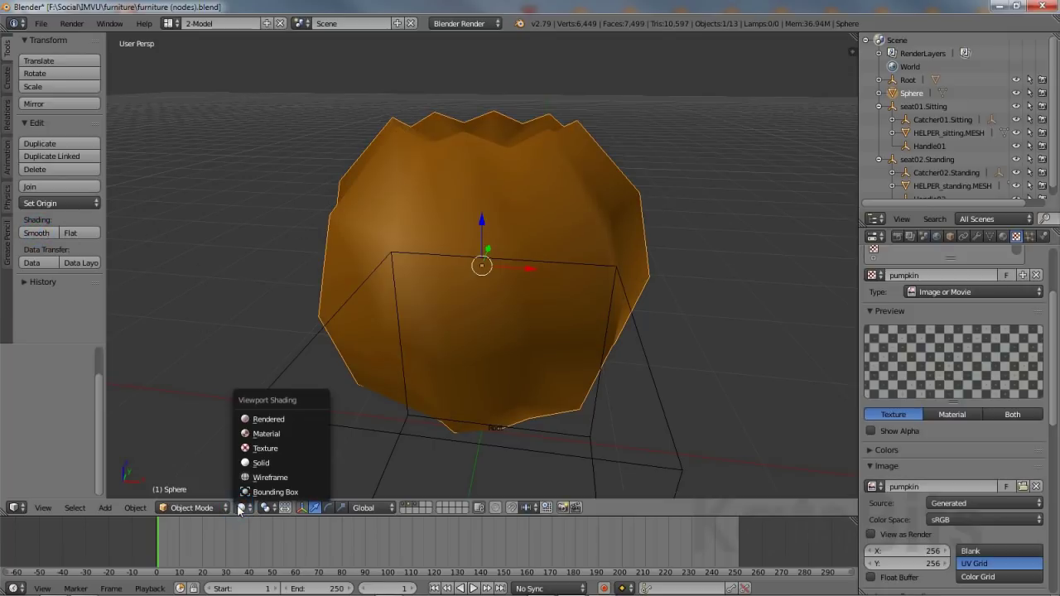
click(264, 448)
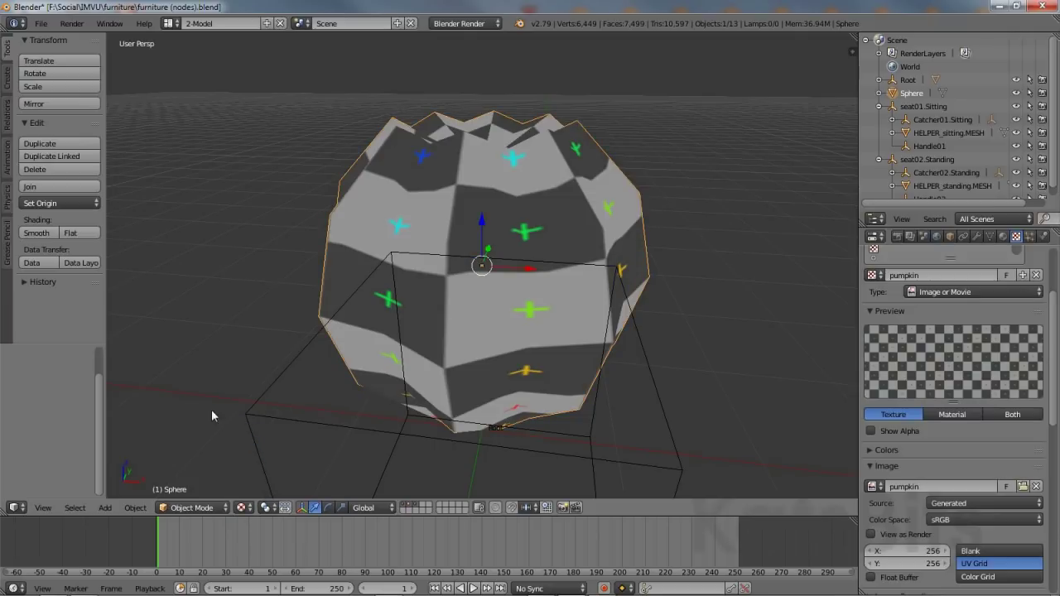
- Save the scene as a new file named "my first mesh - pumpkin.blend" in the furniture folder
click(40, 24)
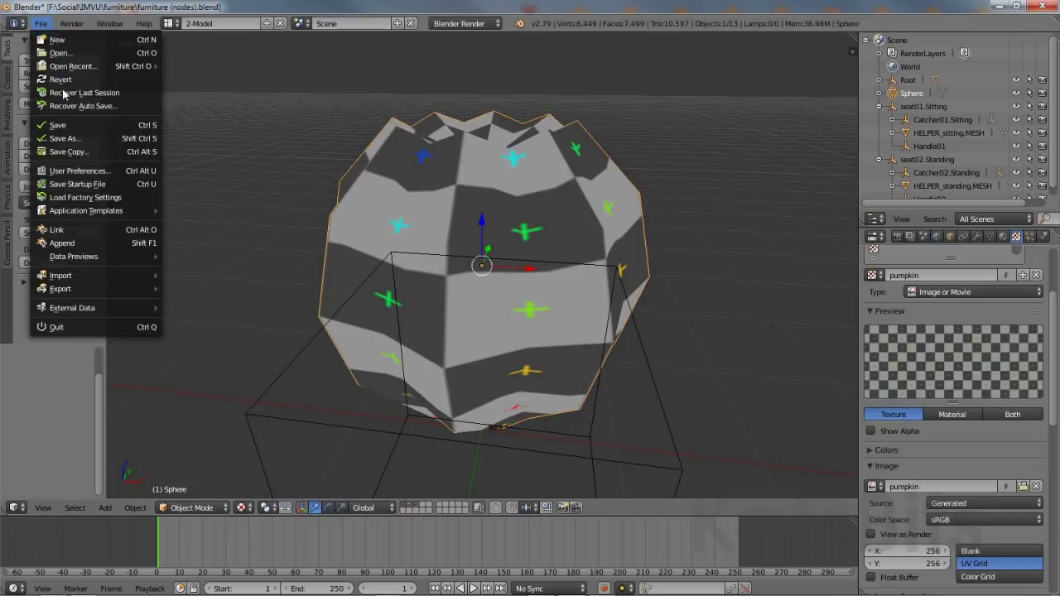
click(65, 139)
click(268, 74)
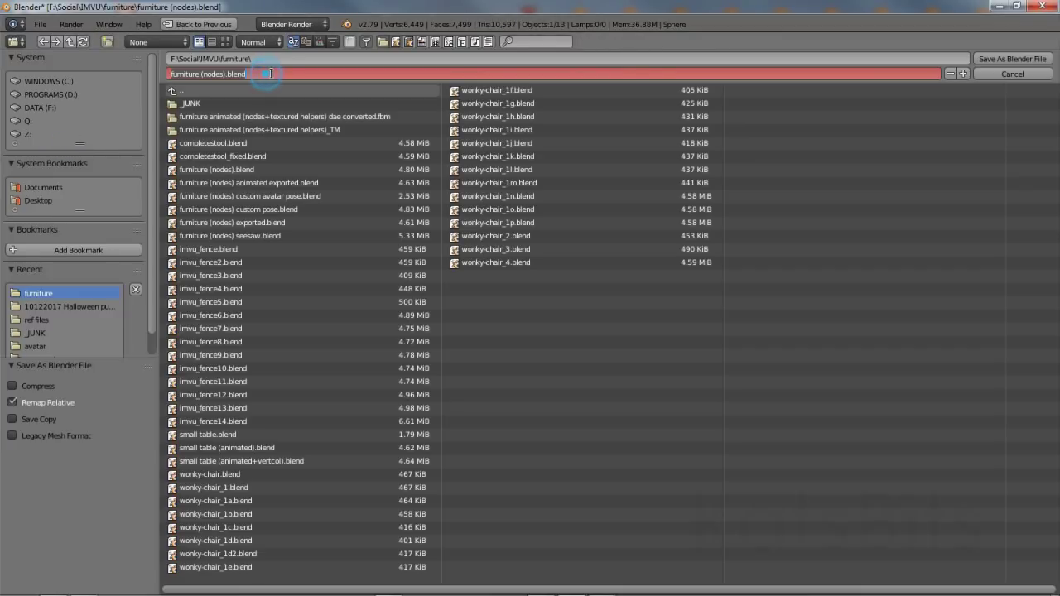
text(my firs)
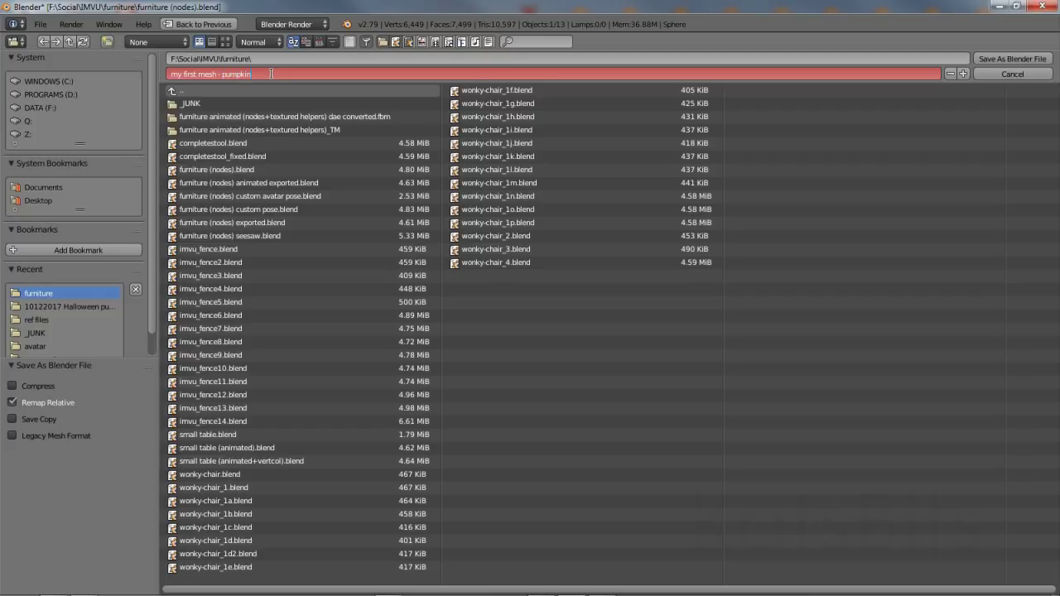
key(Return)
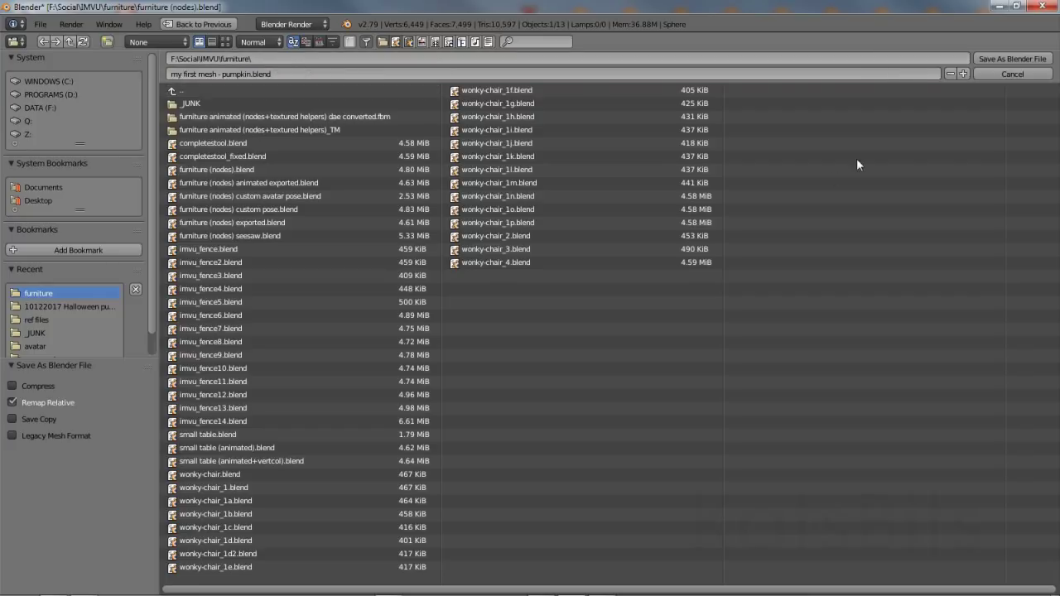
click(1005, 58)
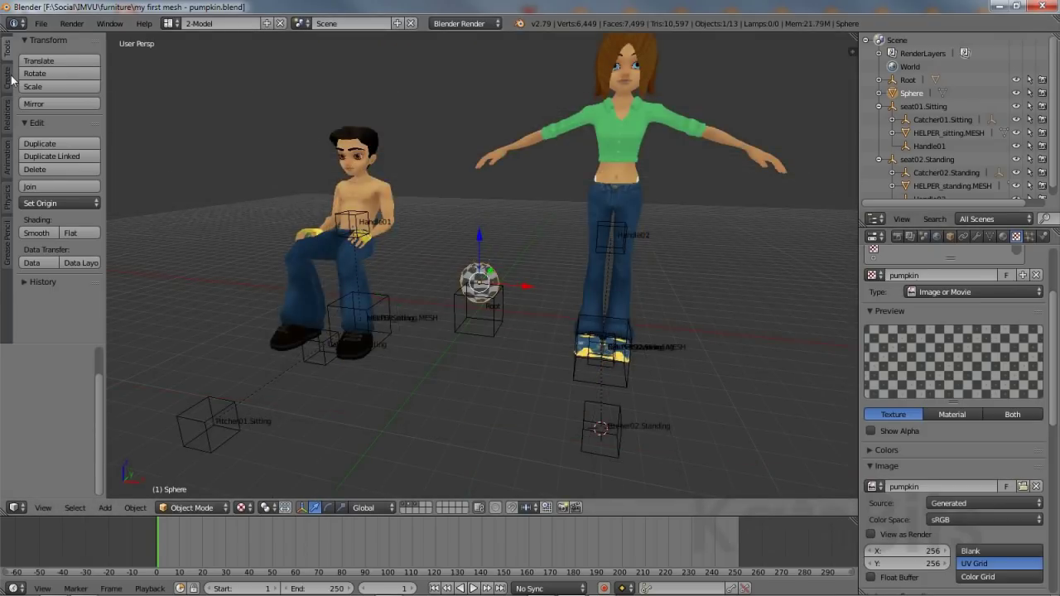
- Add a mesh cube at the 3D cursor with Generate UVs enabled
click(8, 78)
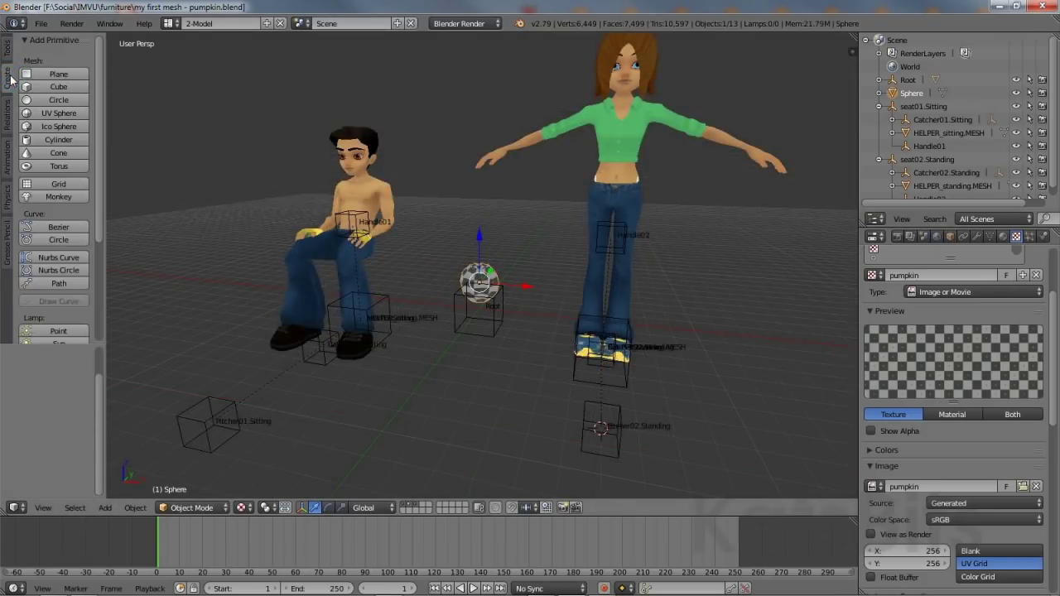
click(58, 73)
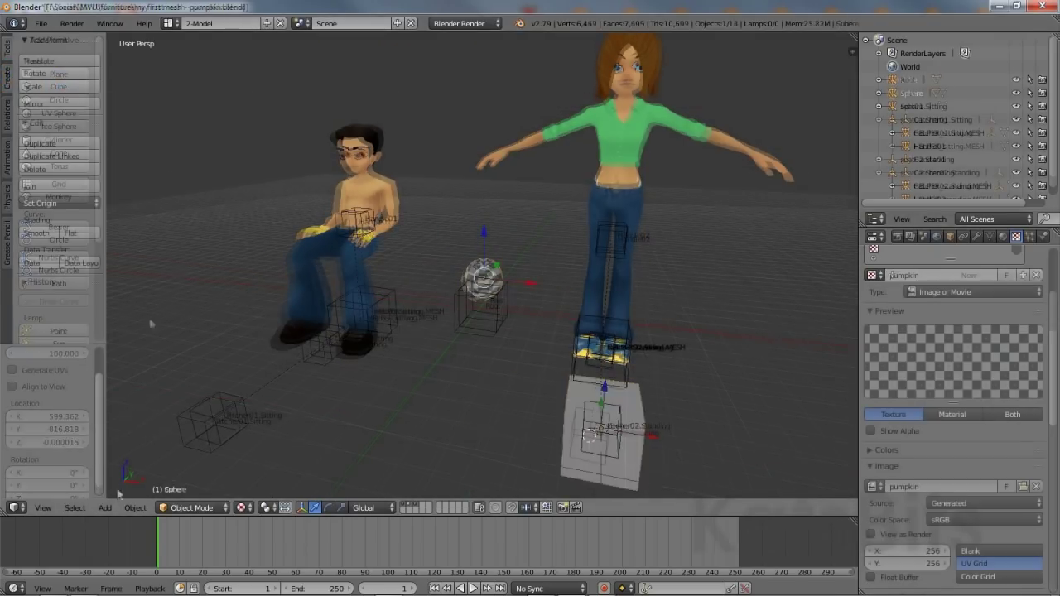
click(105, 508)
mouse_move(122, 492)
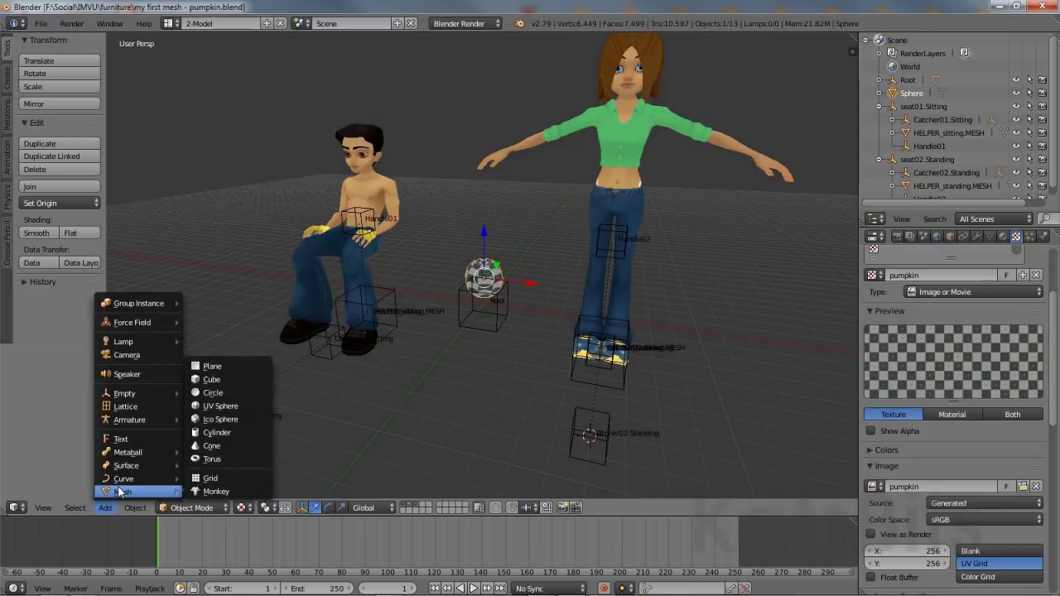
click(218, 380)
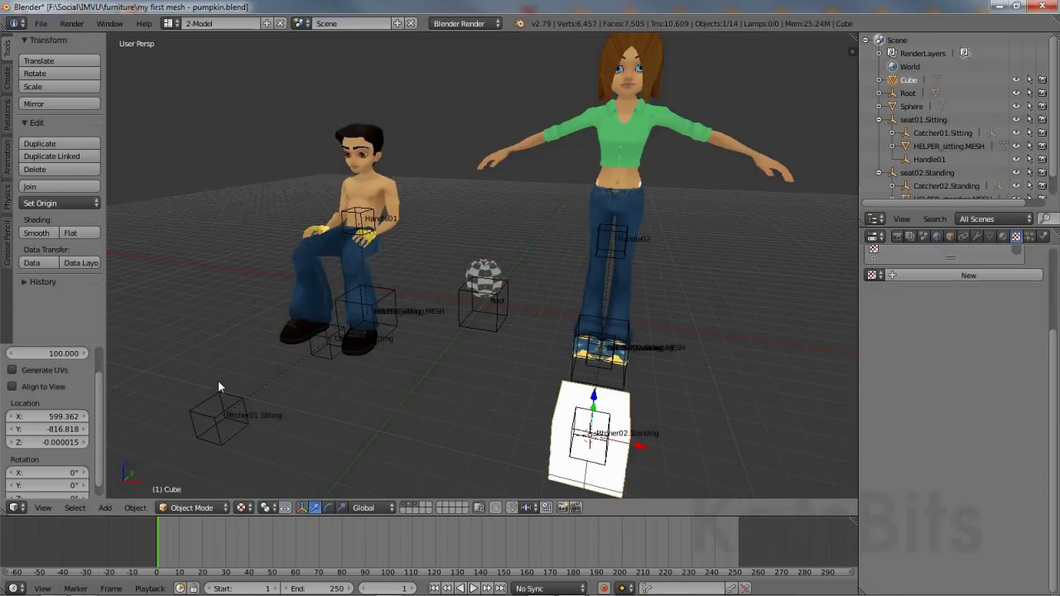
click(12, 370)
drag(100, 406, 99, 375)
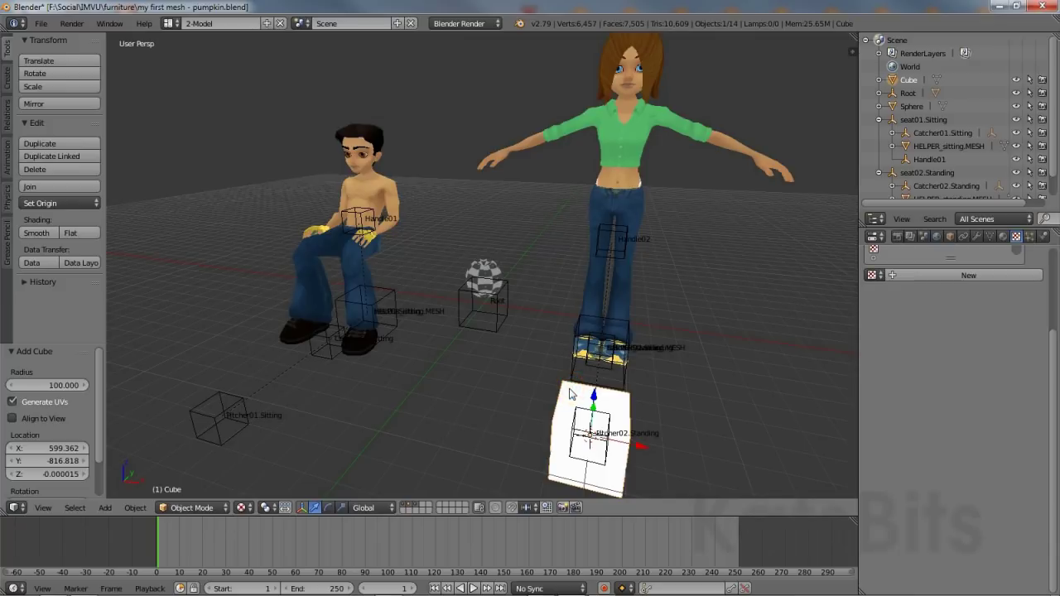
- Add the pumpkin to the selection as the active object and snap the cube to its position
right_click(493, 272)
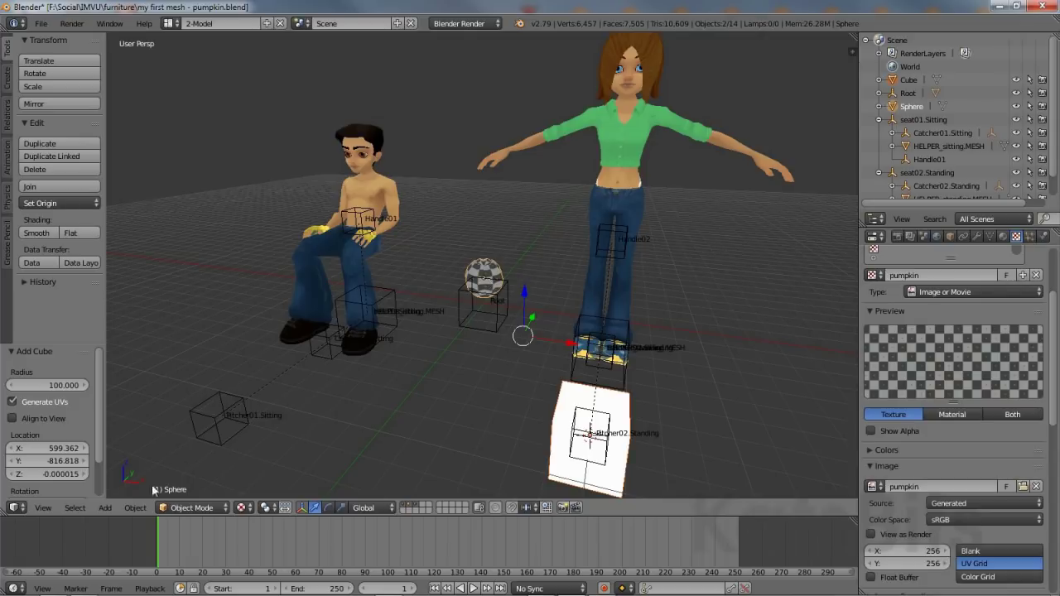
click(135, 509)
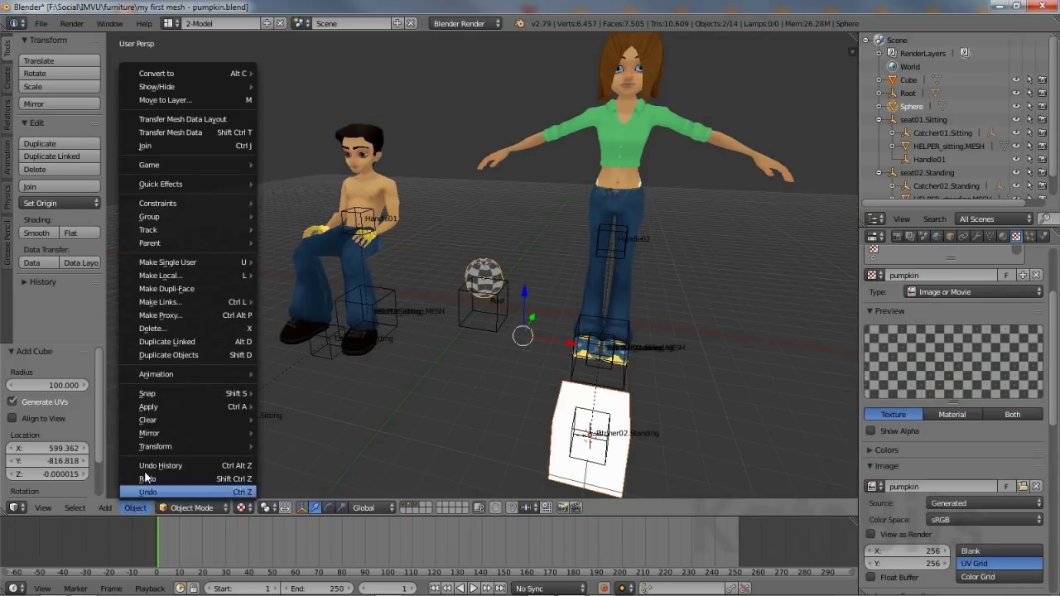
mouse_move(156, 395)
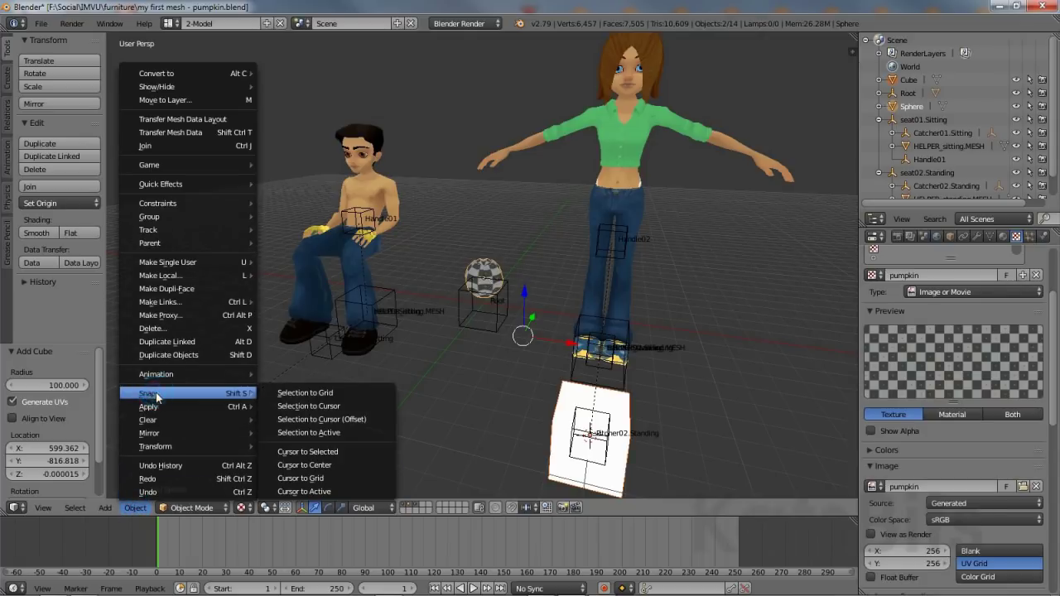
click(326, 433)
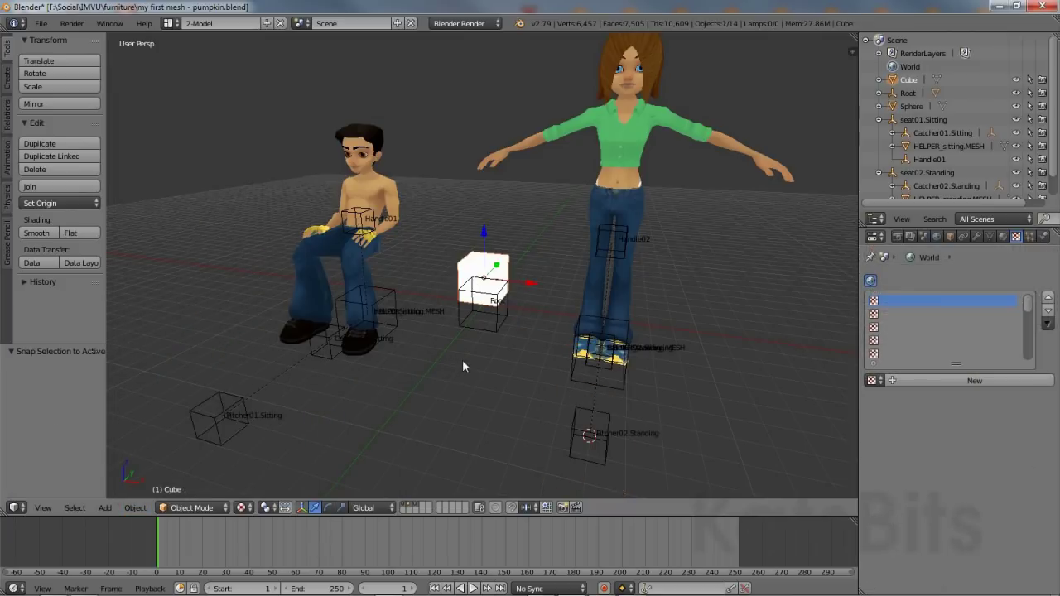
- Scale the cube uniformly to about 0.407 and raise it about 76 along Z to the pumpkin's crown
scroll(489, 382, up, 6)
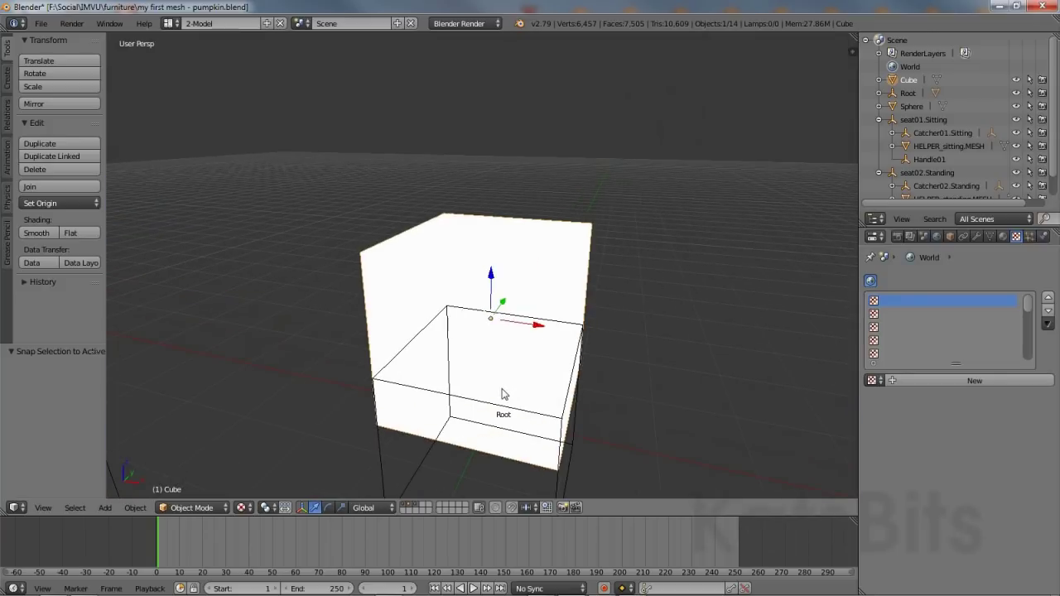
scroll(455, 388, up, 2)
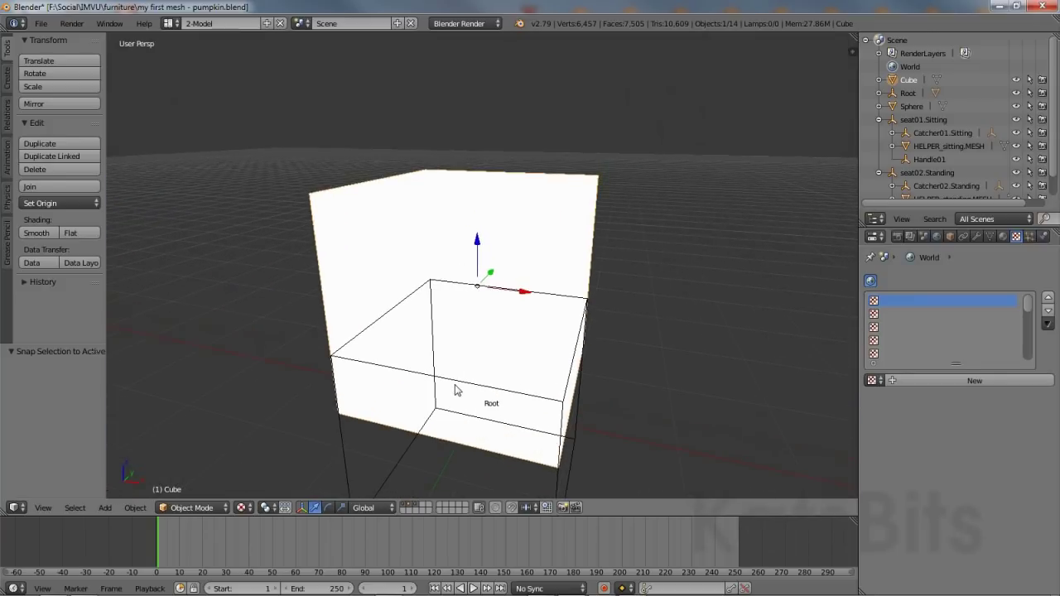
right_click(332, 237)
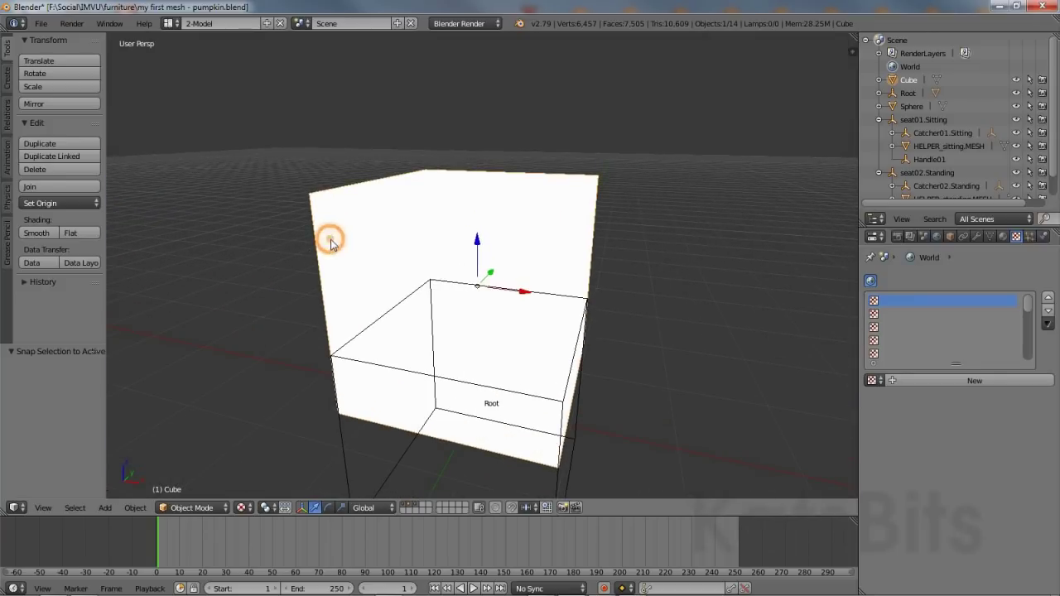
click(135, 508)
mouse_move(151, 448)
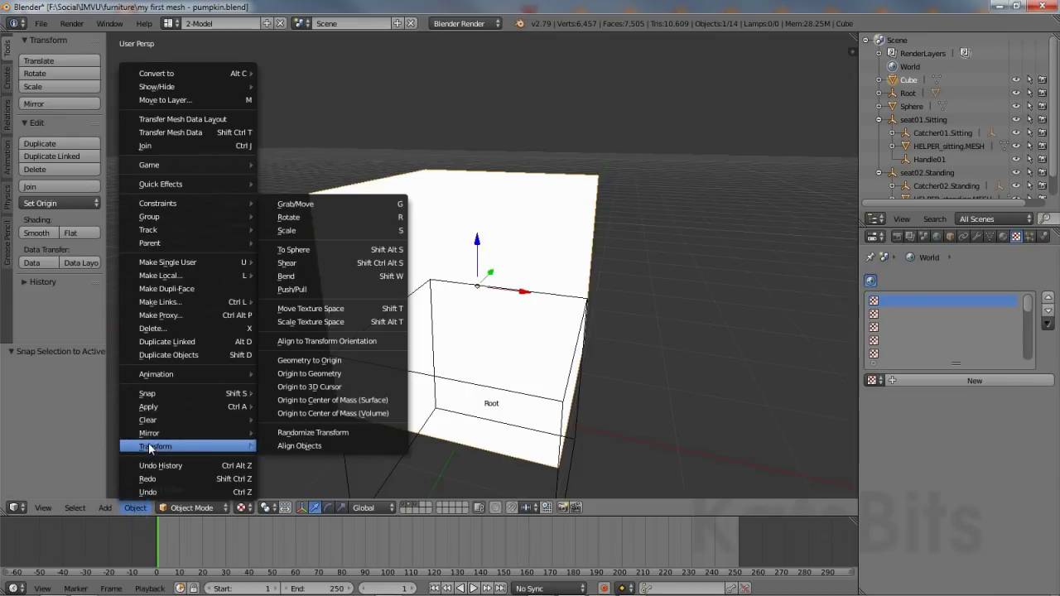
click(296, 232)
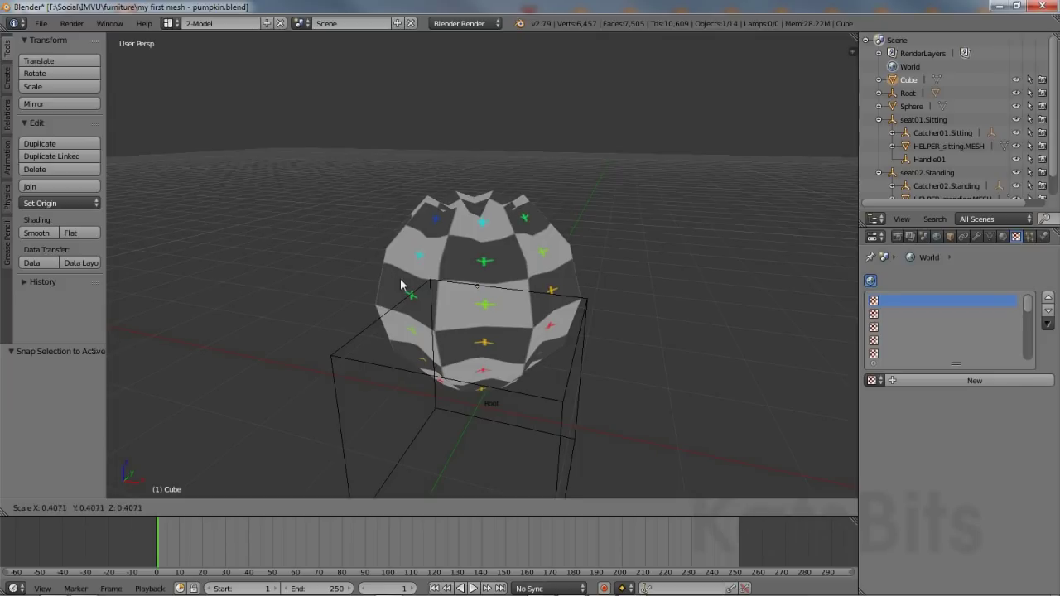
click(400, 284)
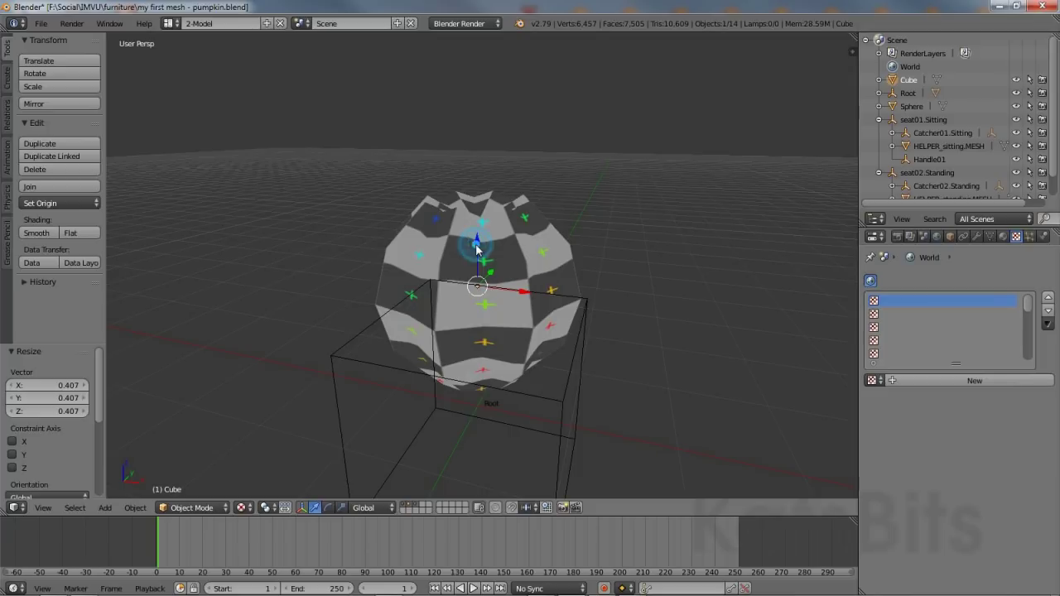
drag(477, 242, 492, 168)
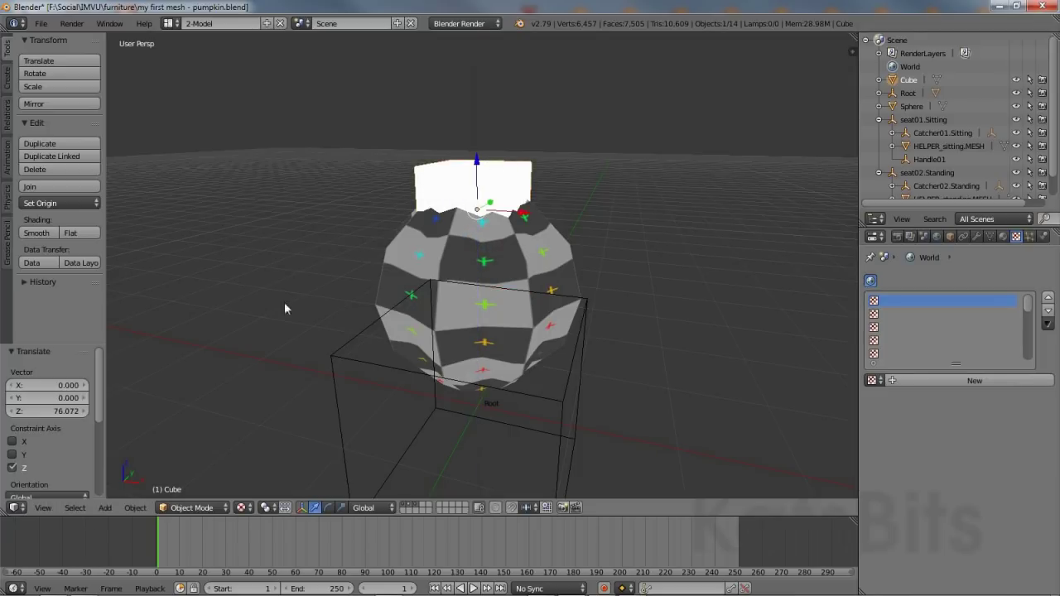
- Scale the cube uniformly by a further 0.293 so it fits within the pumpkin's crown as the stem base
click(136, 507)
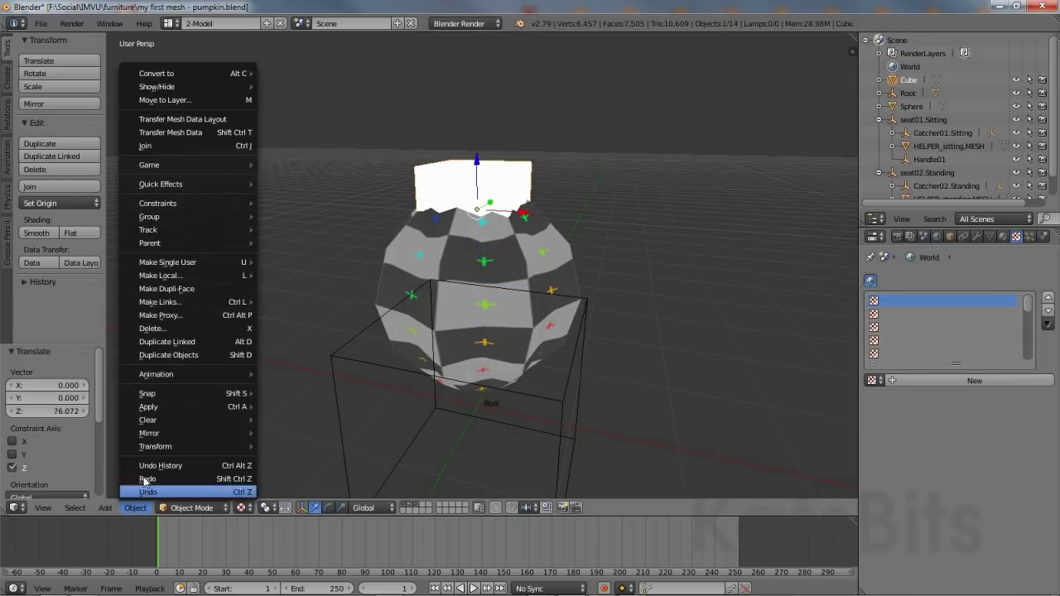
mouse_move(160, 447)
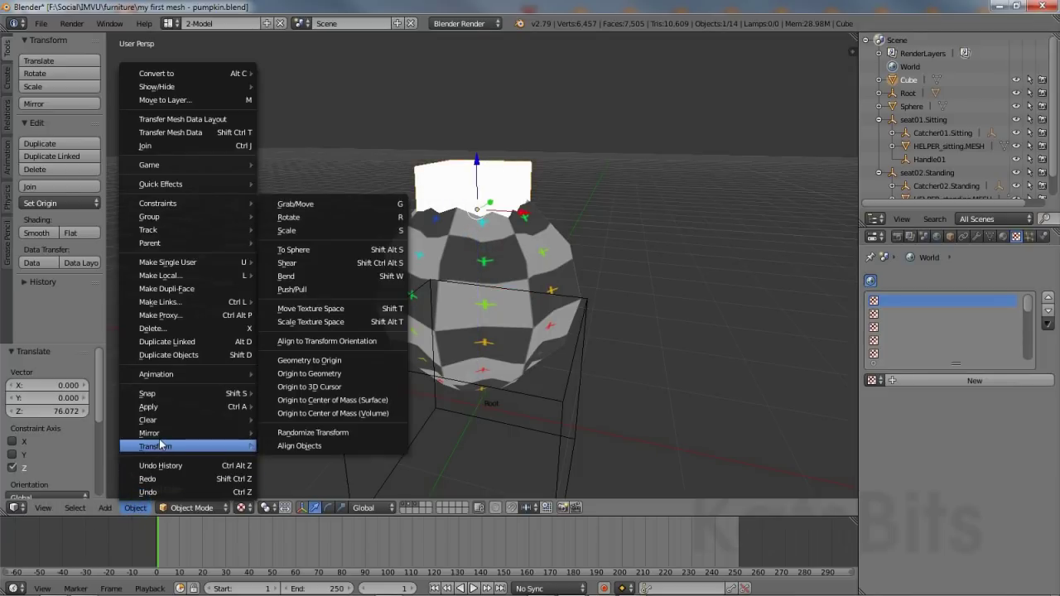
click(318, 231)
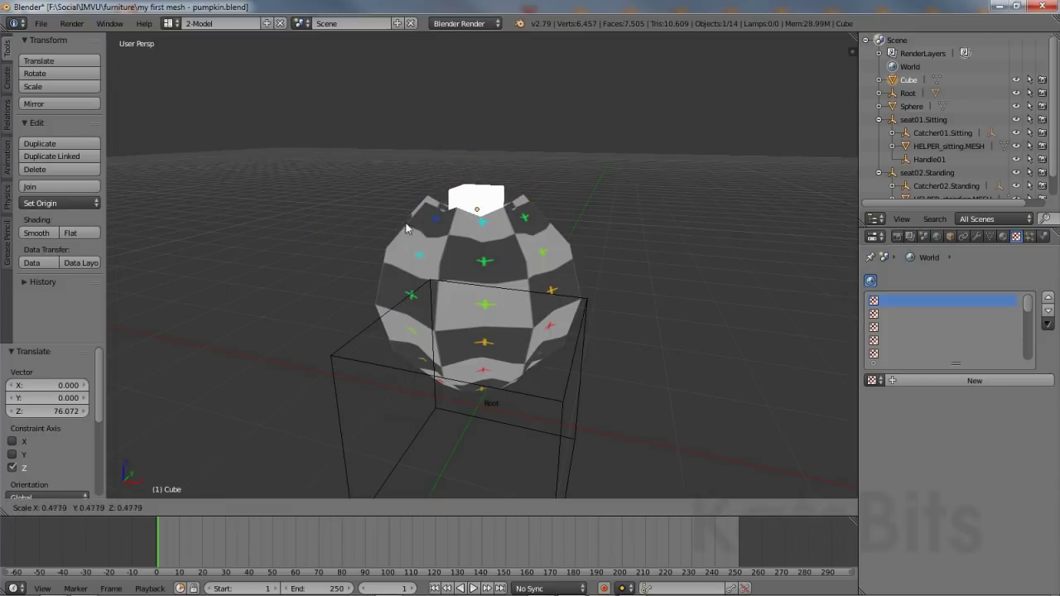
click(427, 221)
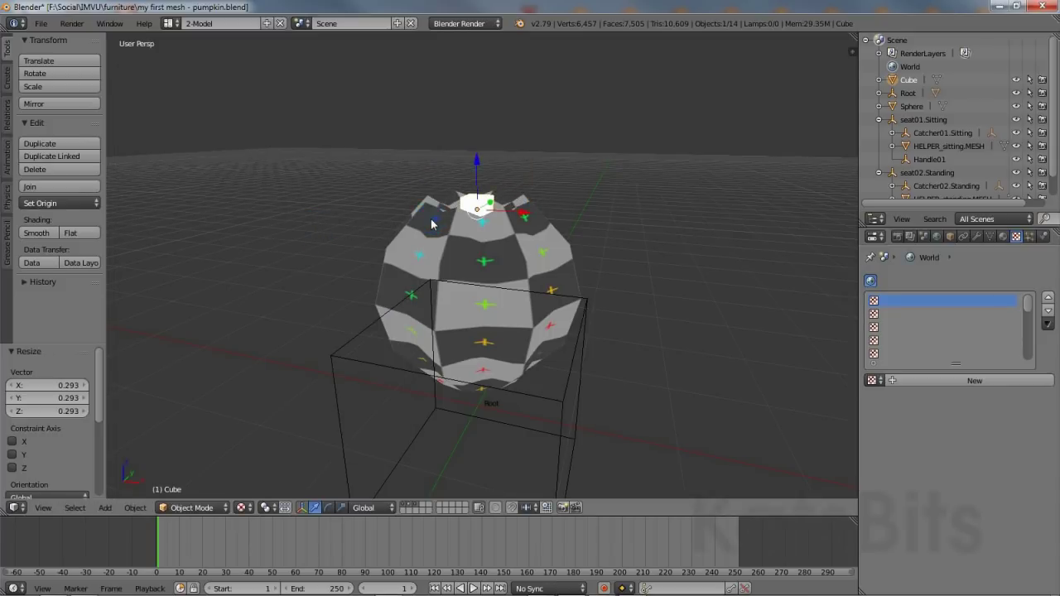
scroll(525, 363, up, 5)
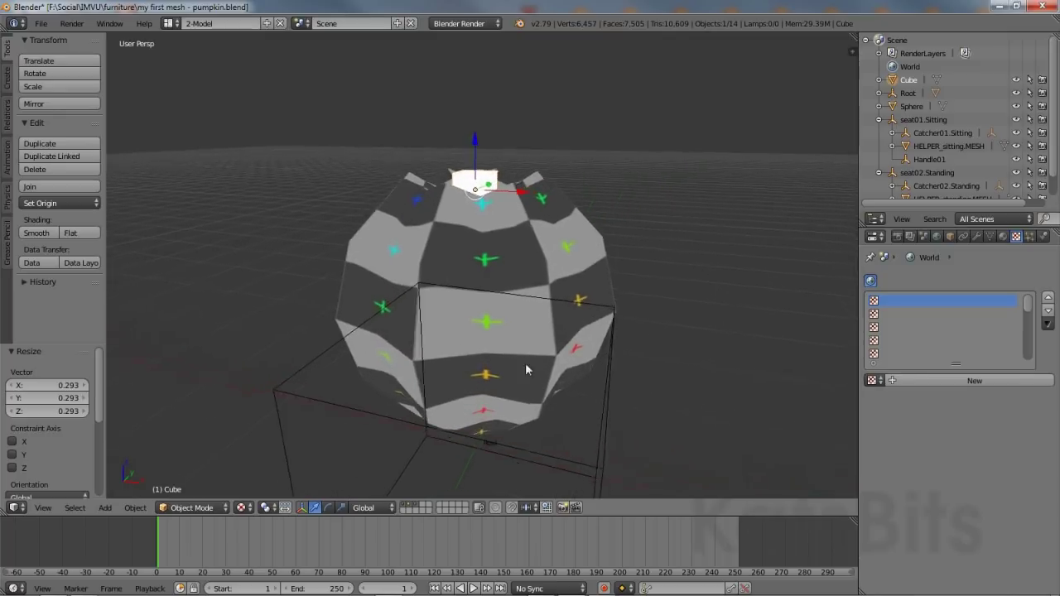
middle_drag(504, 217, 507, 313)
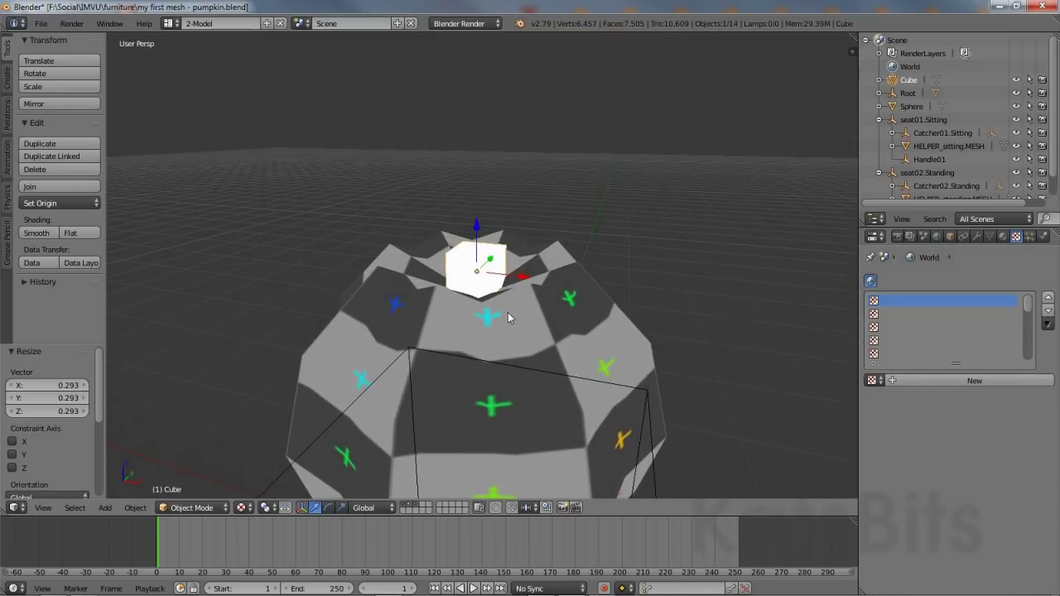
scroll(525, 383, up, 3)
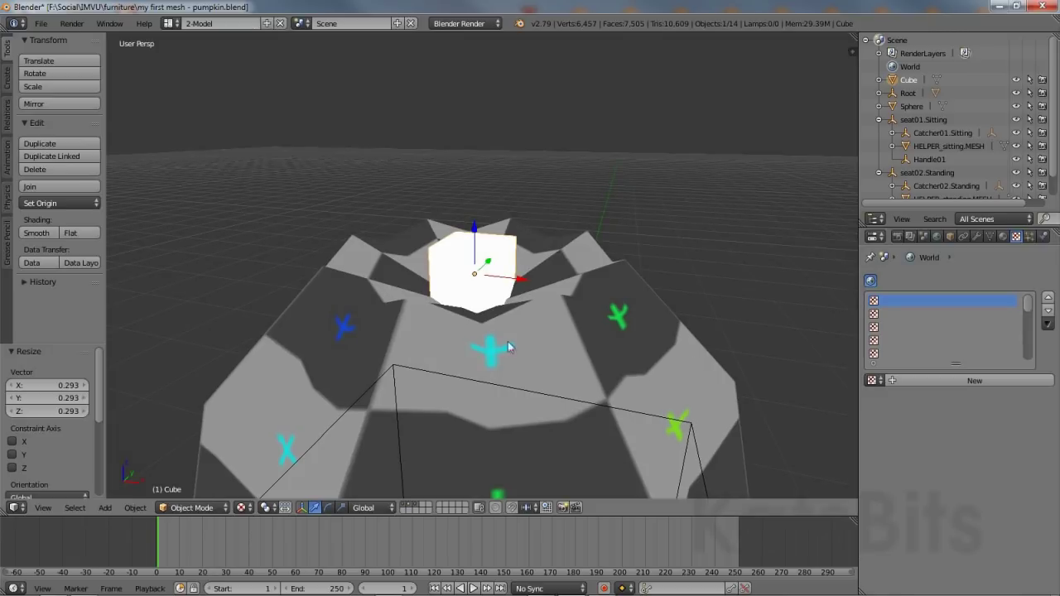
- Enter Edit Mode on the stem cube and select its top face using face selection
right_click(458, 250)
right_click(458, 249)
shift+right_click(458, 247)
click(204, 508)
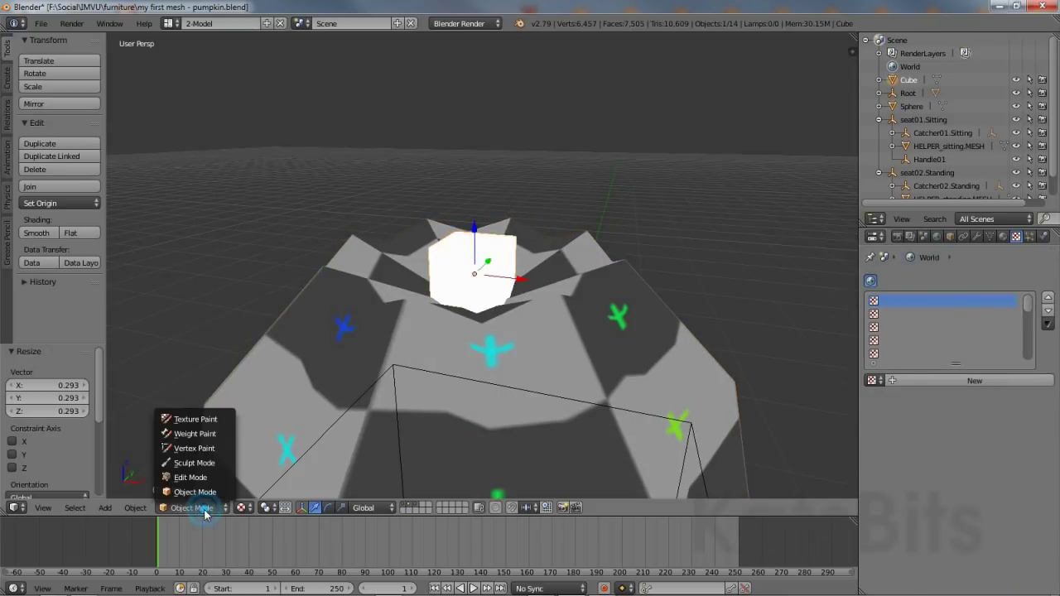
click(193, 478)
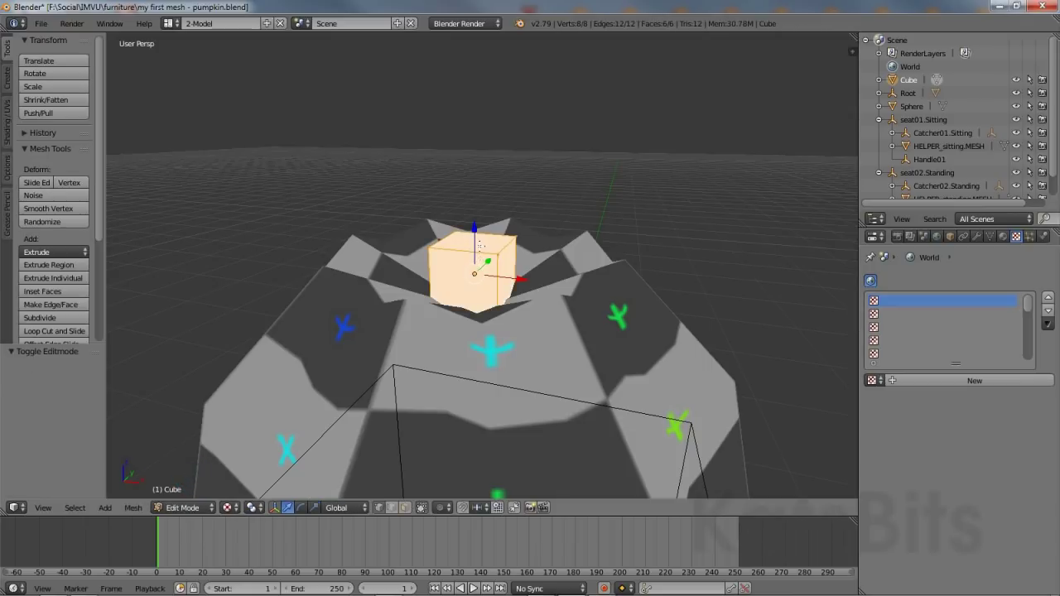
right_click(495, 244)
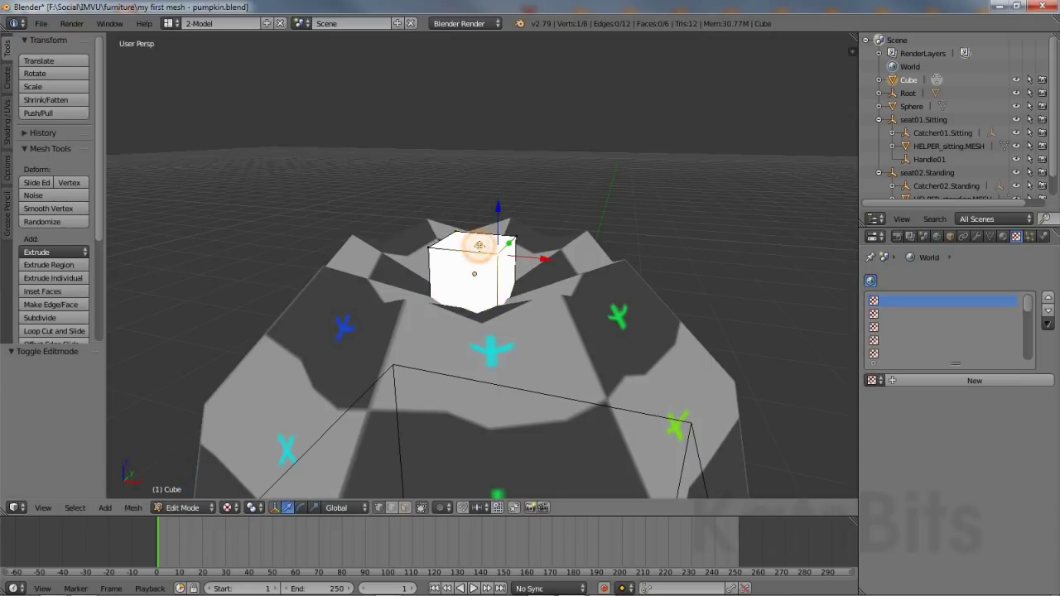
click(405, 508)
right_click(481, 246)
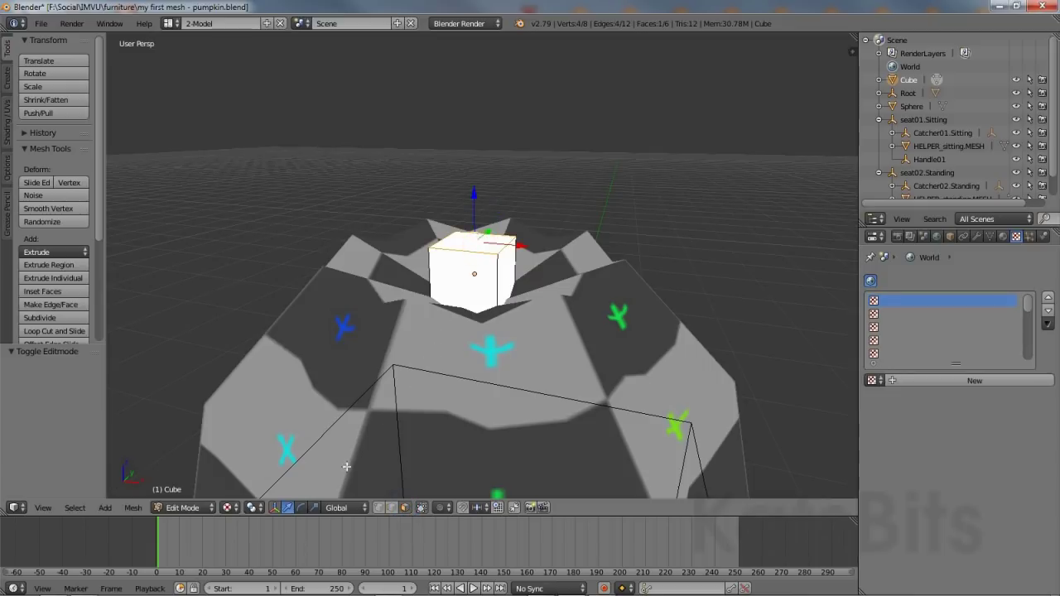
- Tilt the cube's top face with a 14.5° rotation about the X axis and return to Object Mode
click(301, 508)
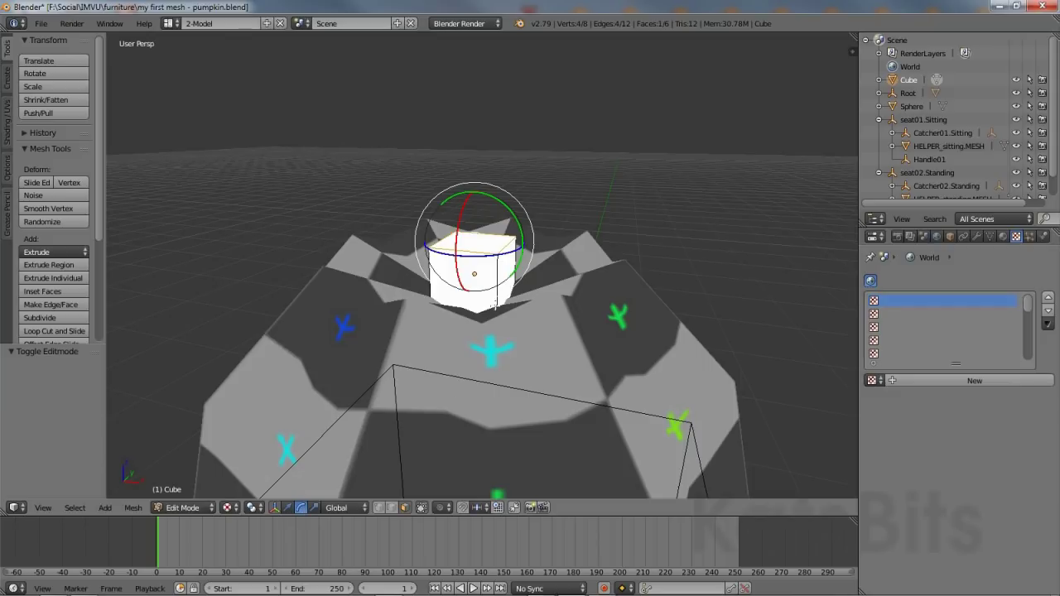
drag(504, 205, 457, 217)
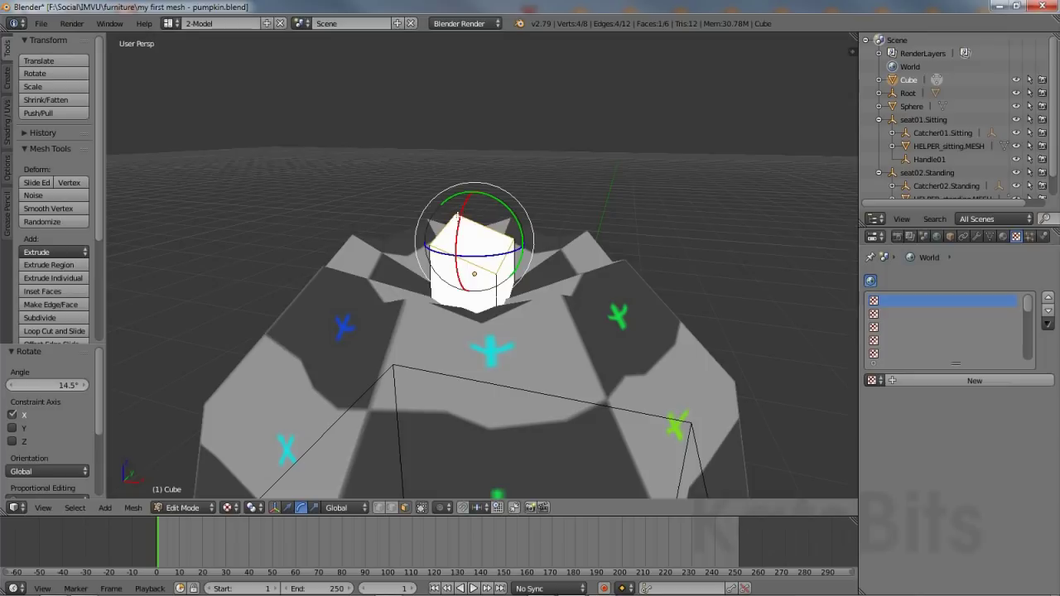
click(288, 508)
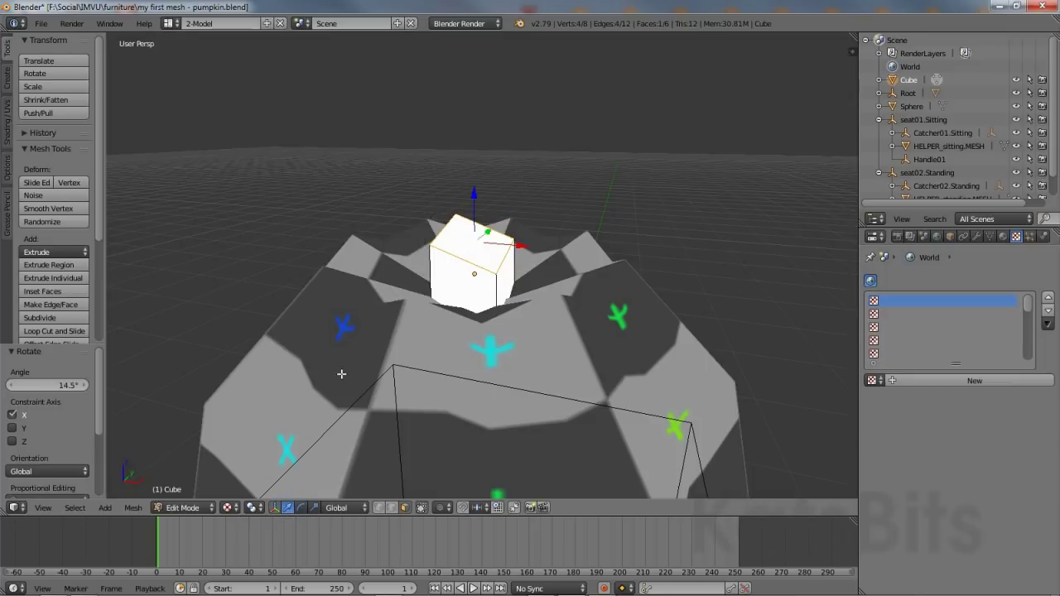
click(184, 508)
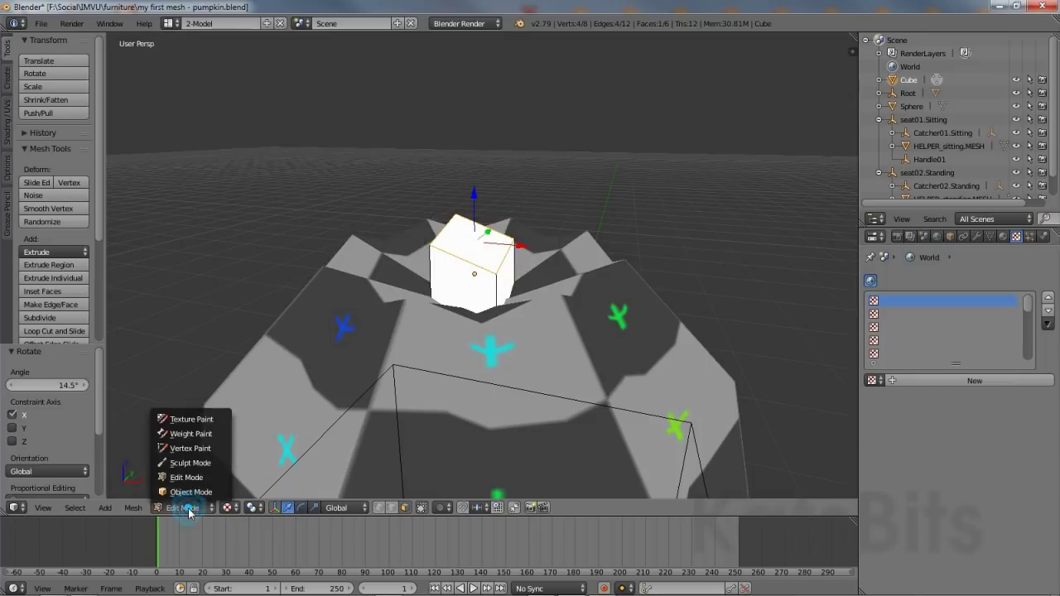
click(189, 492)
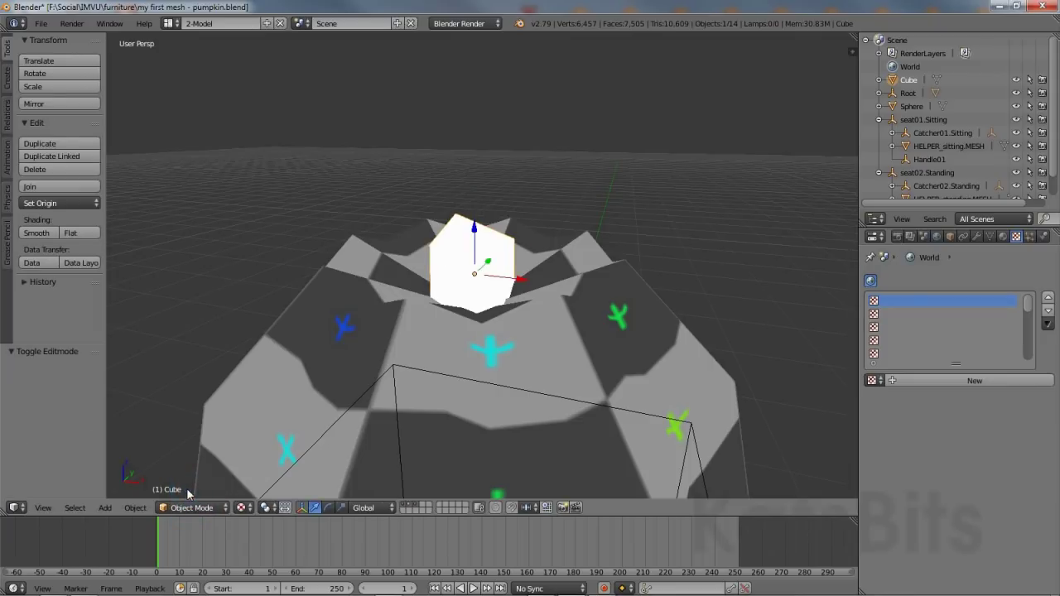
- Give the stem cube a new material named "stalk" with a bright green diffuse colour
right_click(441, 252)
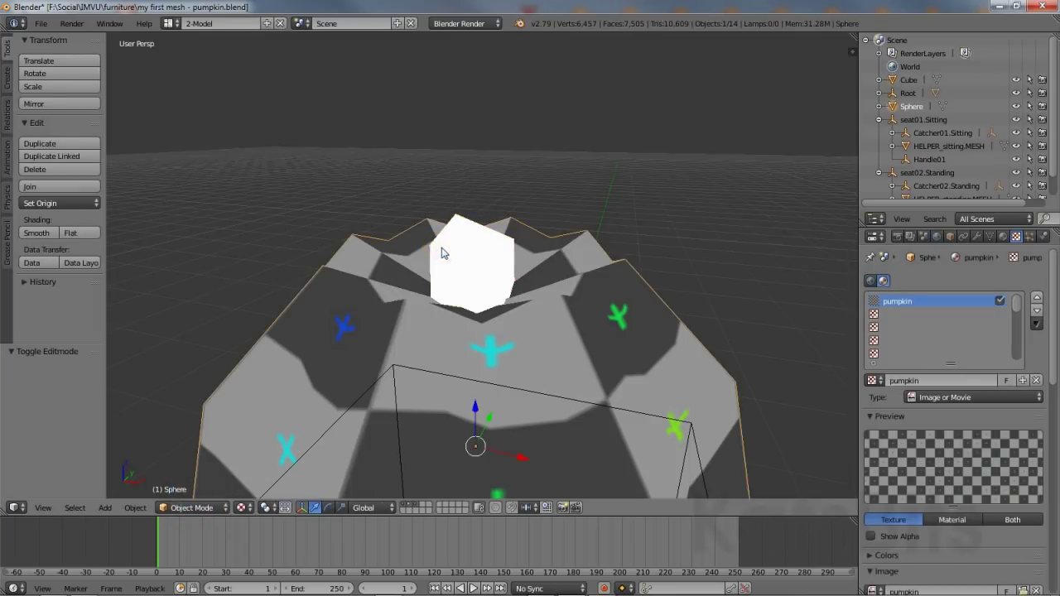
right_click(458, 232)
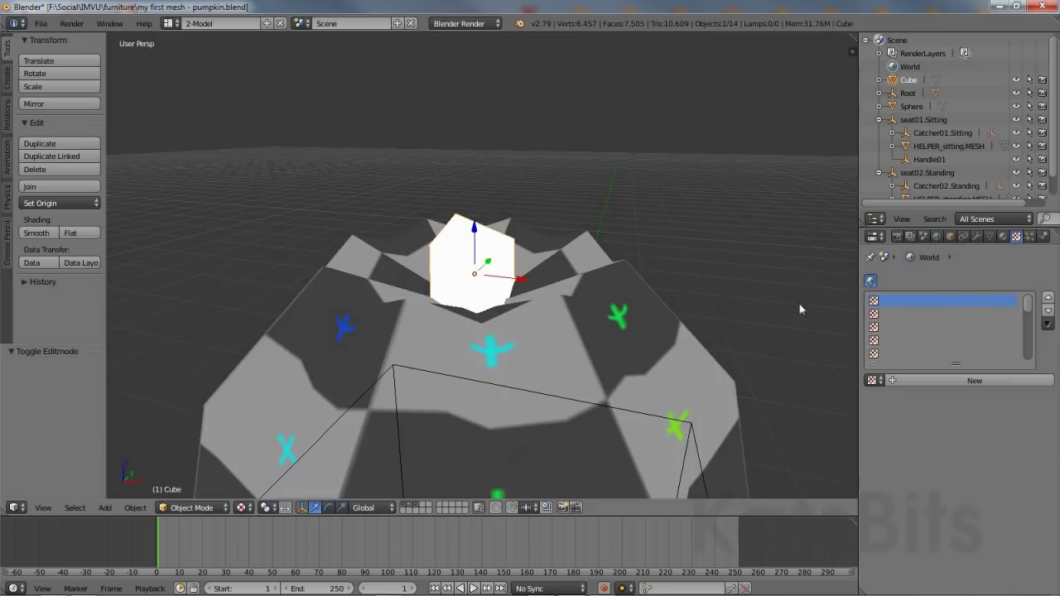
click(1004, 236)
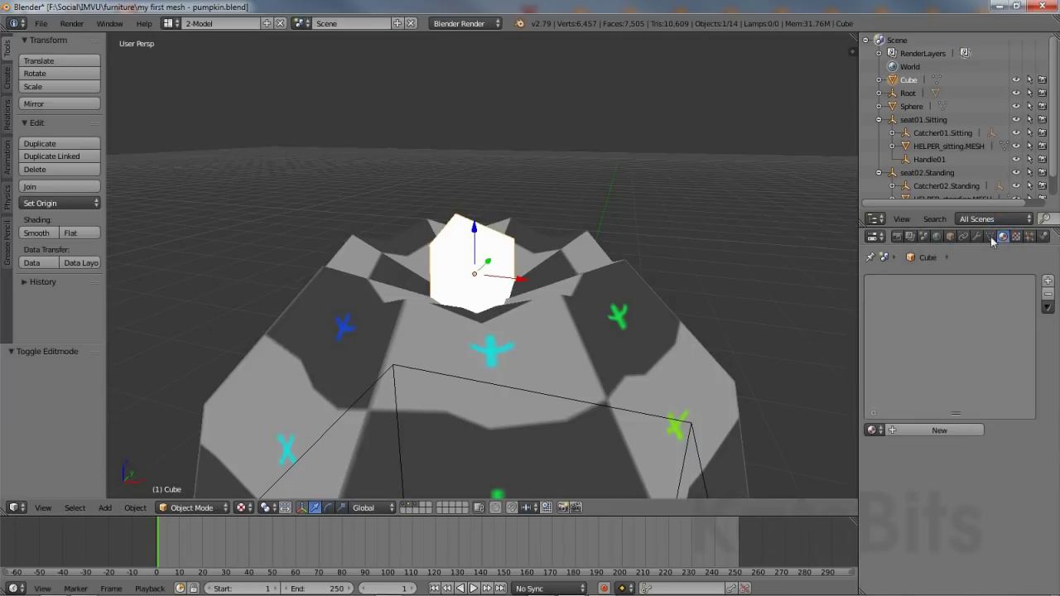
click(914, 430)
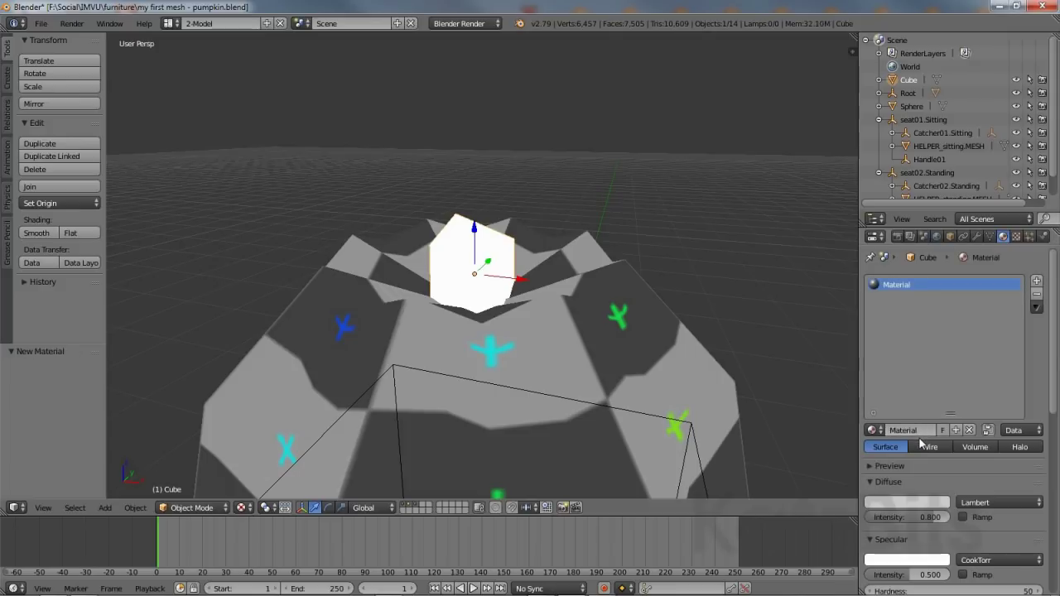
click(925, 430)
key(BackSpace)
text(stalk)
key(Return)
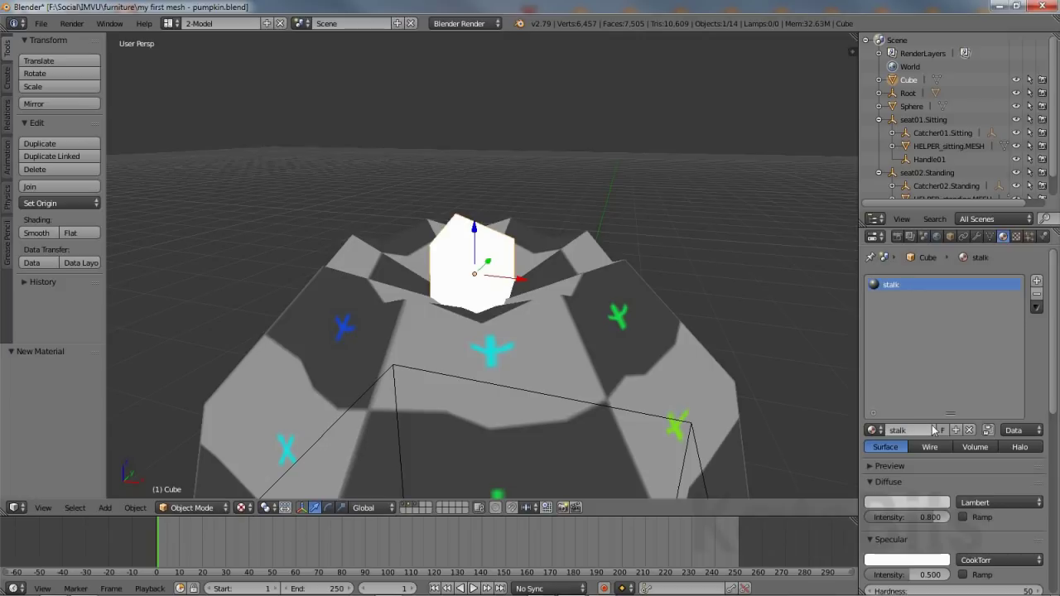
click(901, 503)
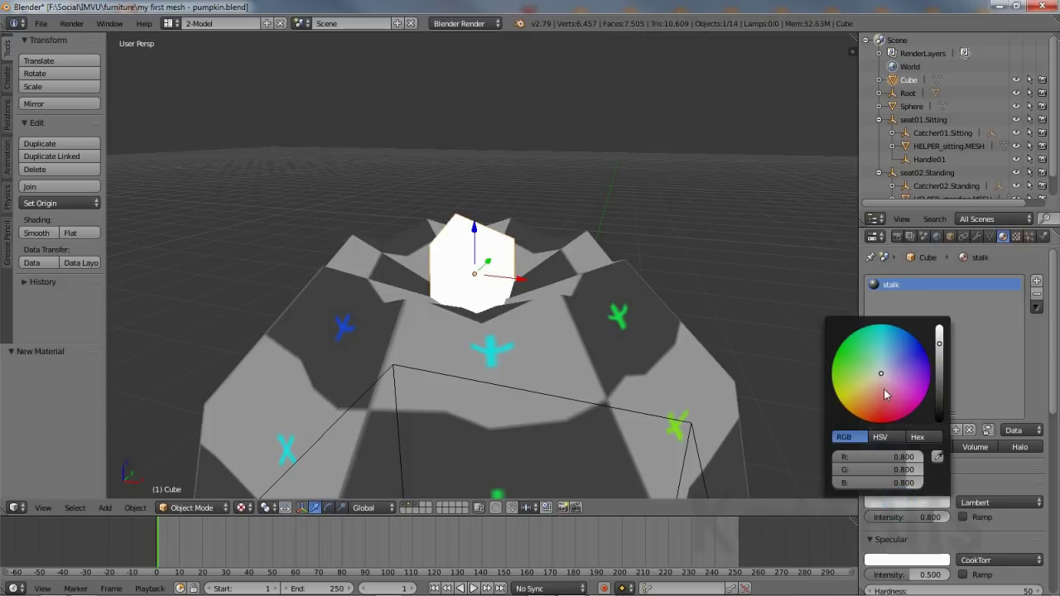
drag(882, 378, 834, 368)
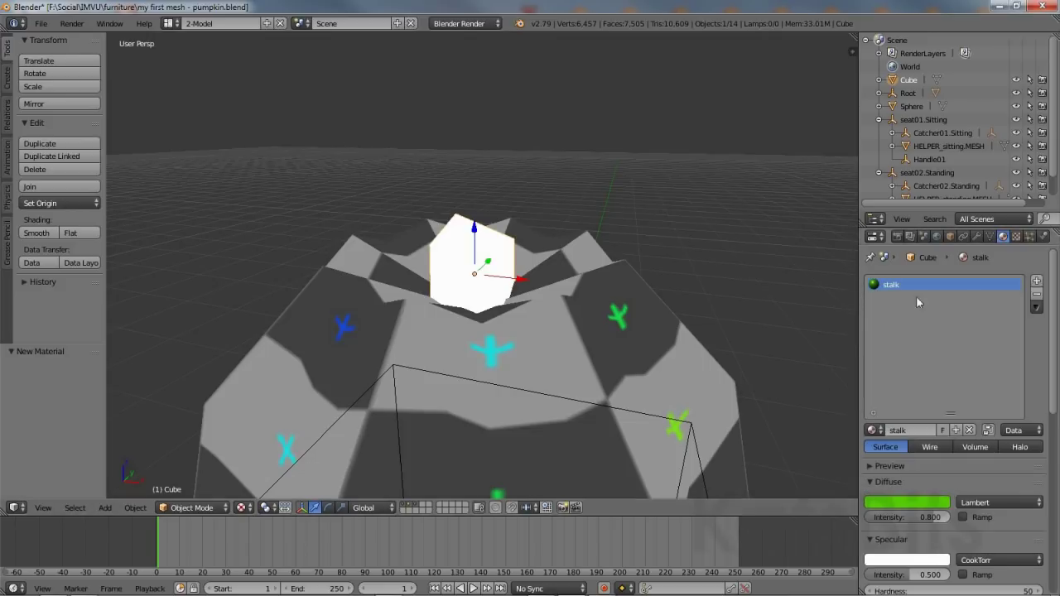
- Add an Image or Movie texture named "stalk" to the cube's material
click(1018, 237)
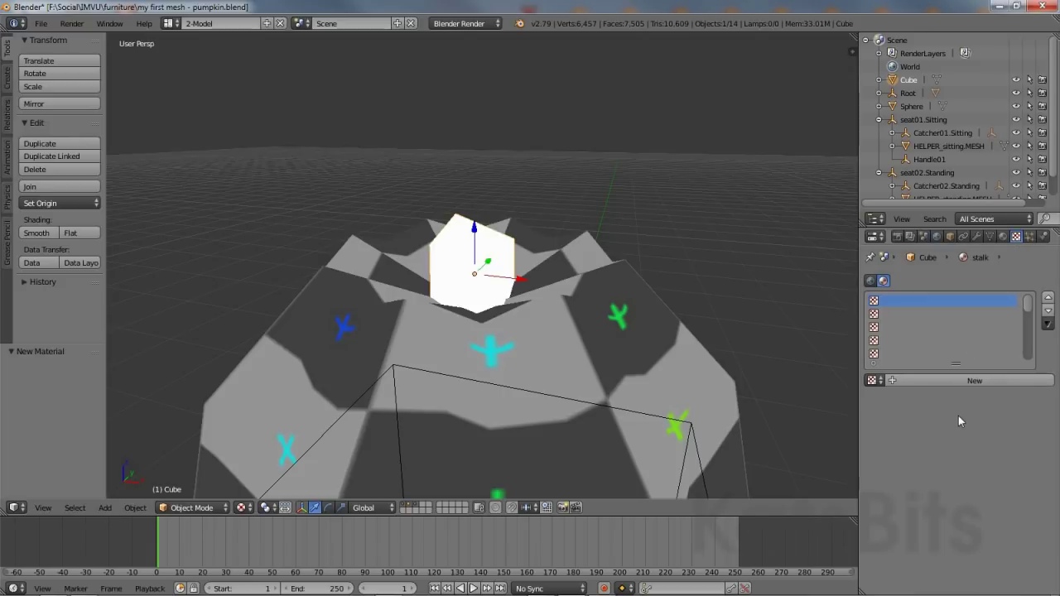
click(971, 380)
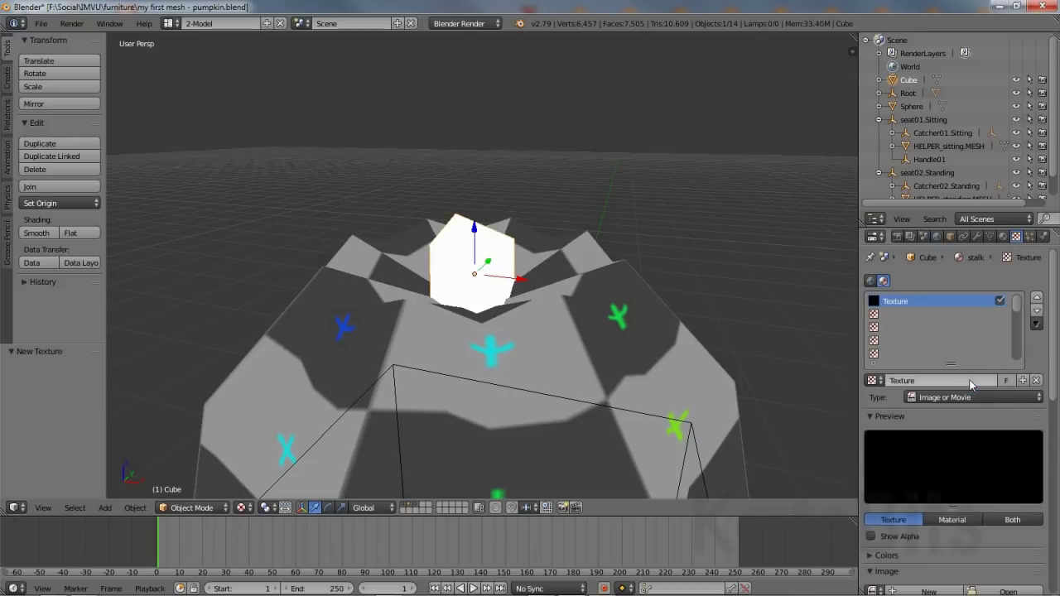
click(977, 399)
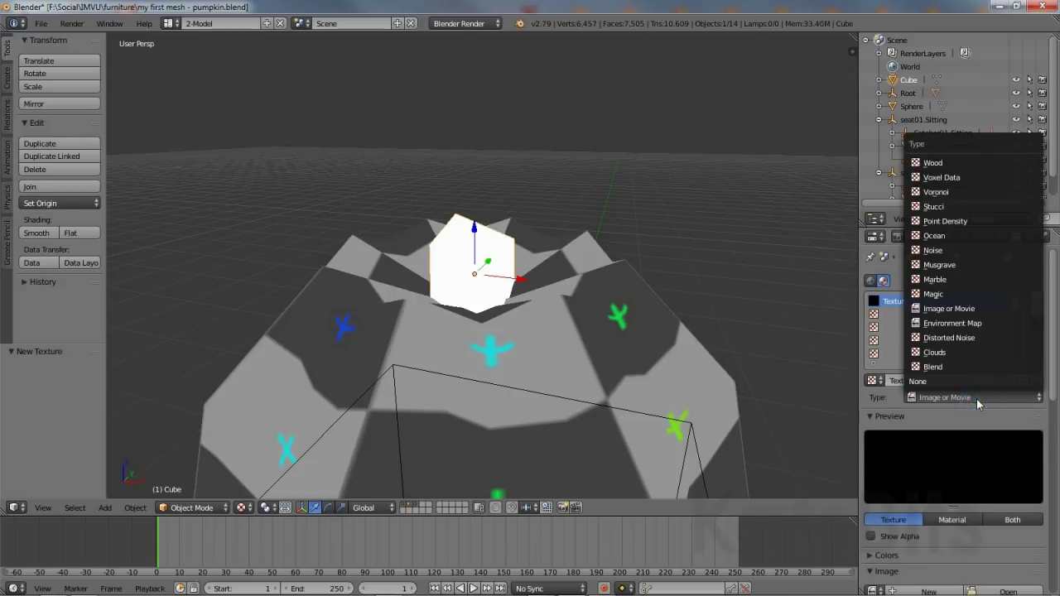
click(968, 309)
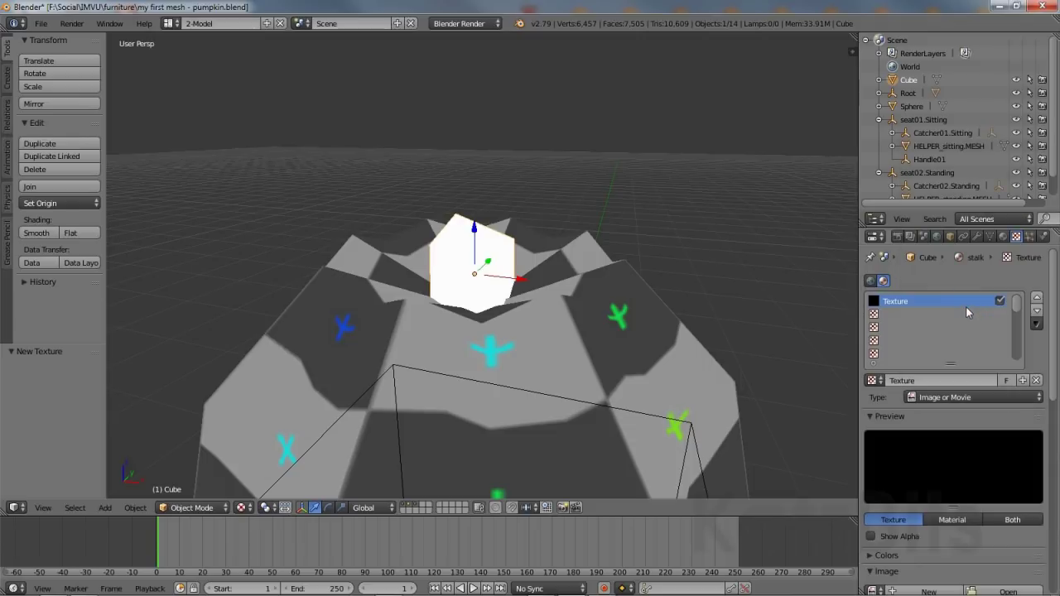
click(925, 381)
key(BackSpace)
key(Return)
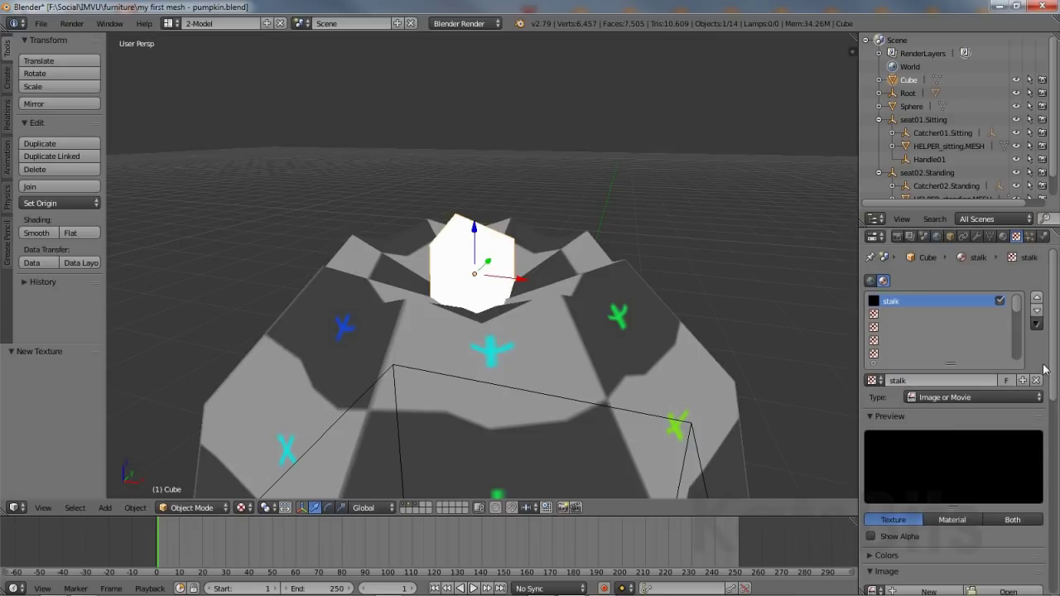
- Create a new 128 × 128 px image named "stalk" with the UV Grid generated type for the stalk texture
drag(1049, 339, 1050, 444)
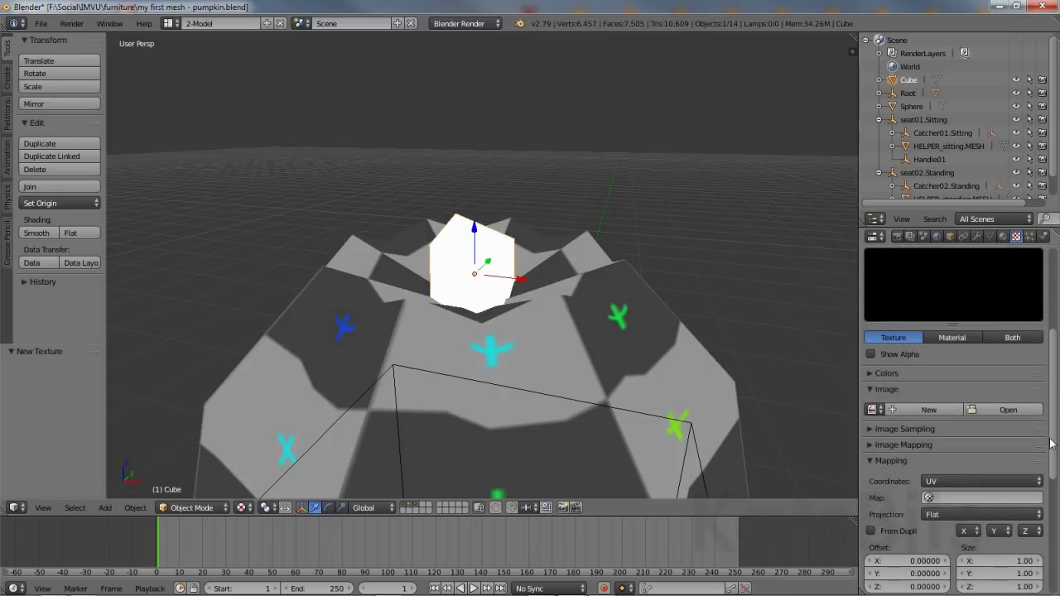
click(927, 411)
click(961, 399)
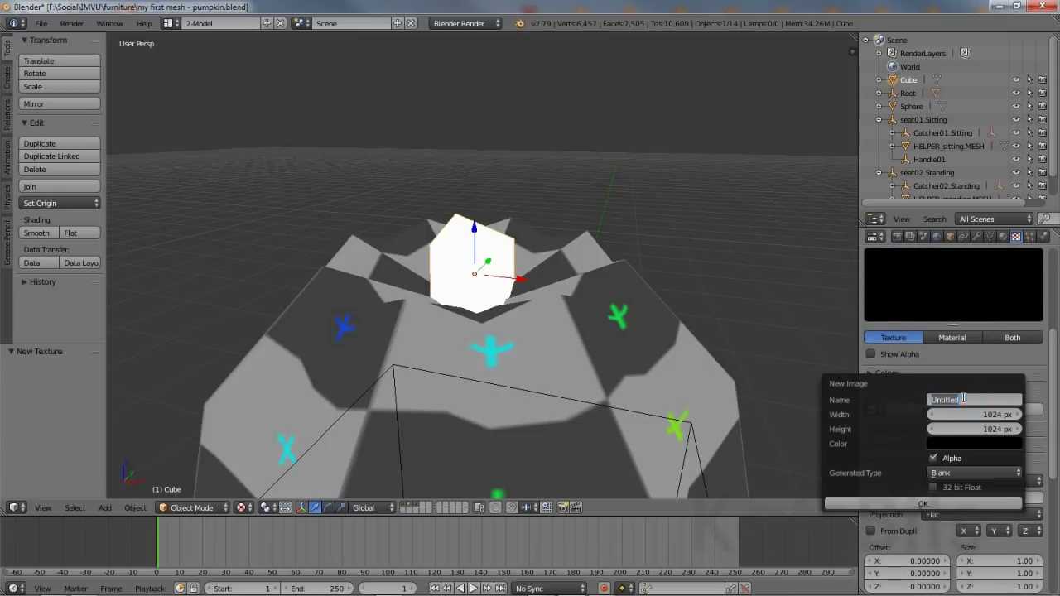
text(stalk)
key(Return)
click(994, 414)
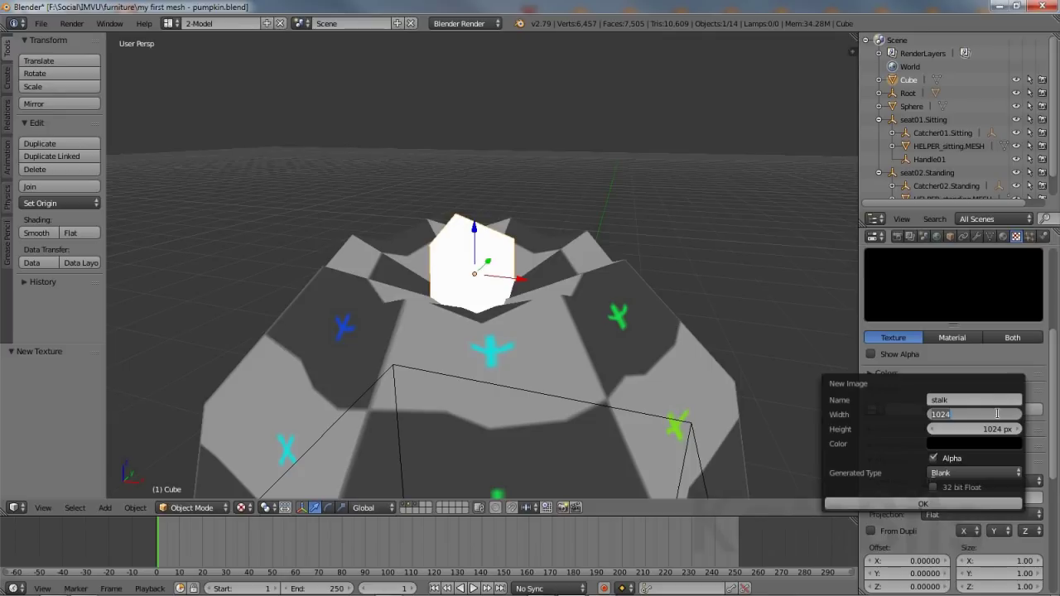
text(128)
key(Return)
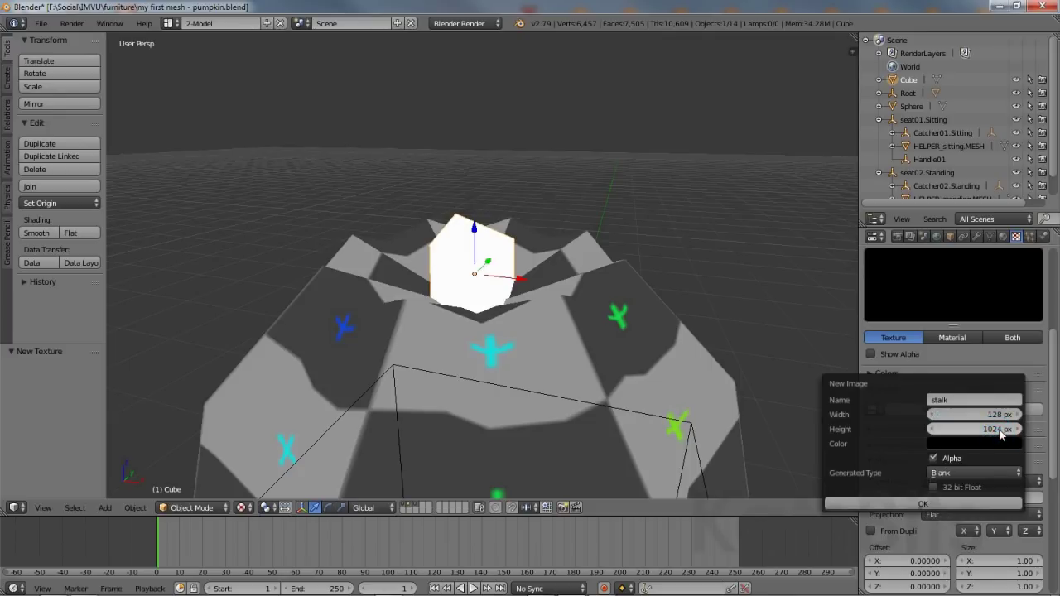
click(998, 429)
text(128)
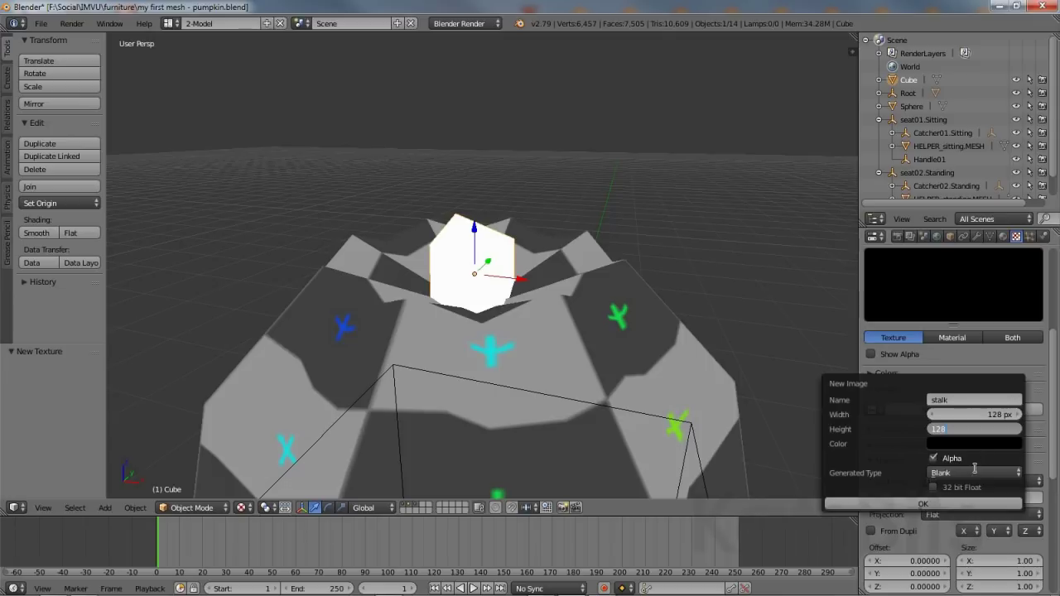
click(978, 472)
click(978, 472)
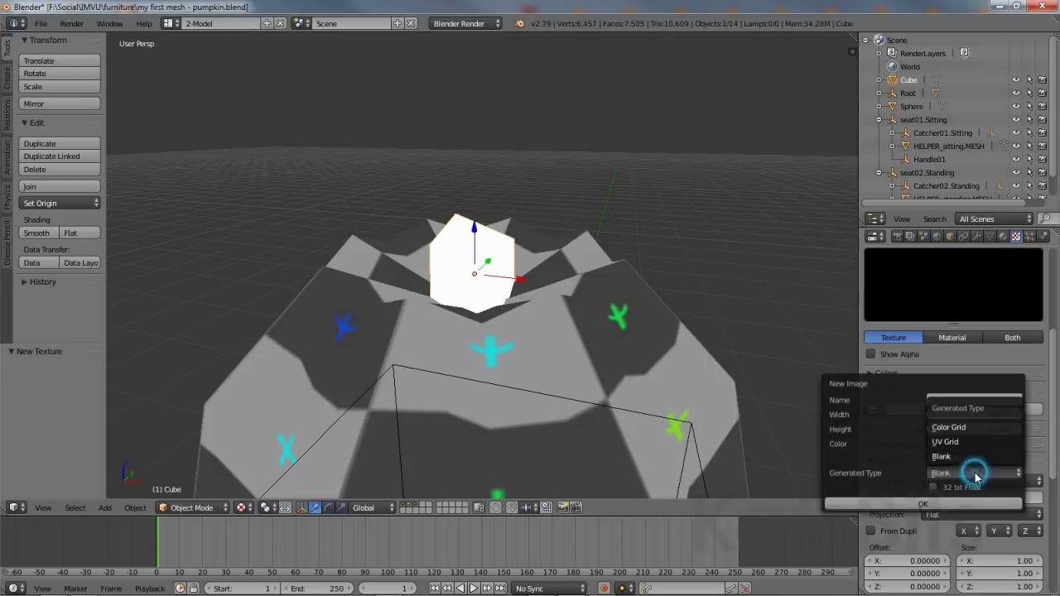
click(961, 443)
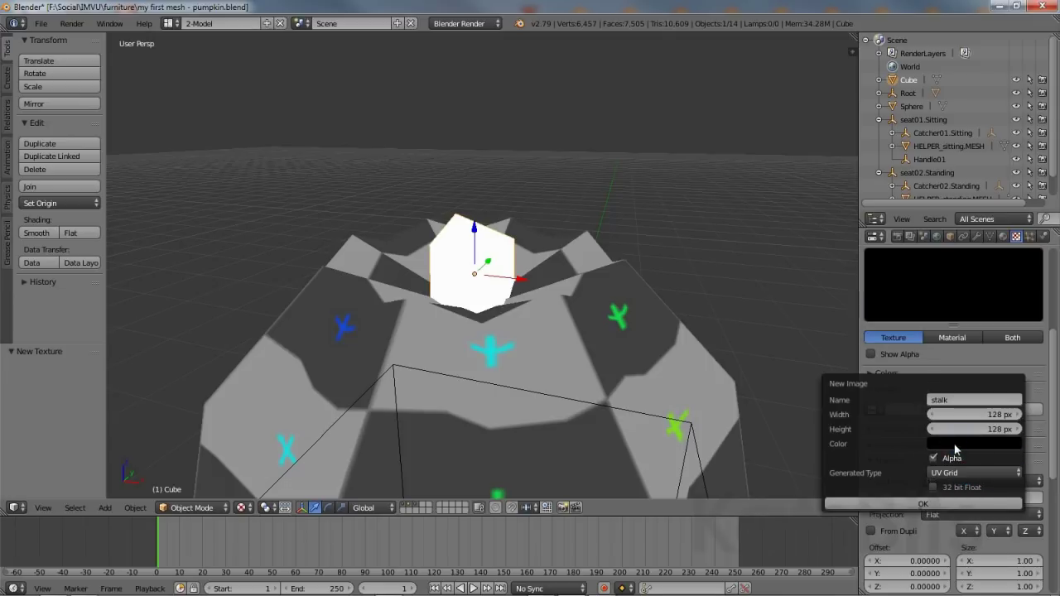
click(918, 503)
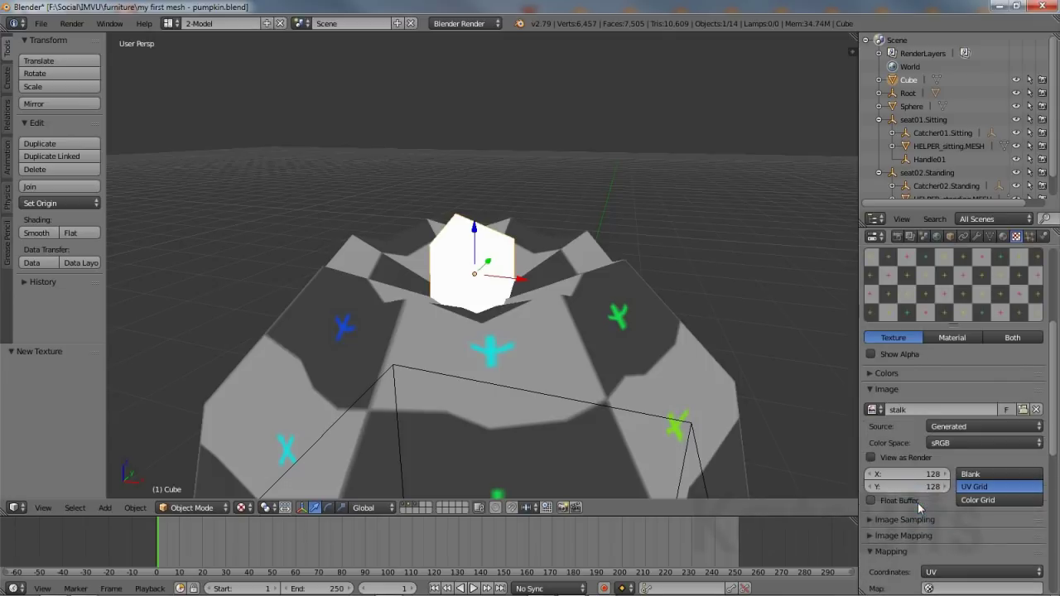
- Enter Edit Mode on the stalk cube and select all of its faces
key(Tab)
key(Tab)
click(451, 219)
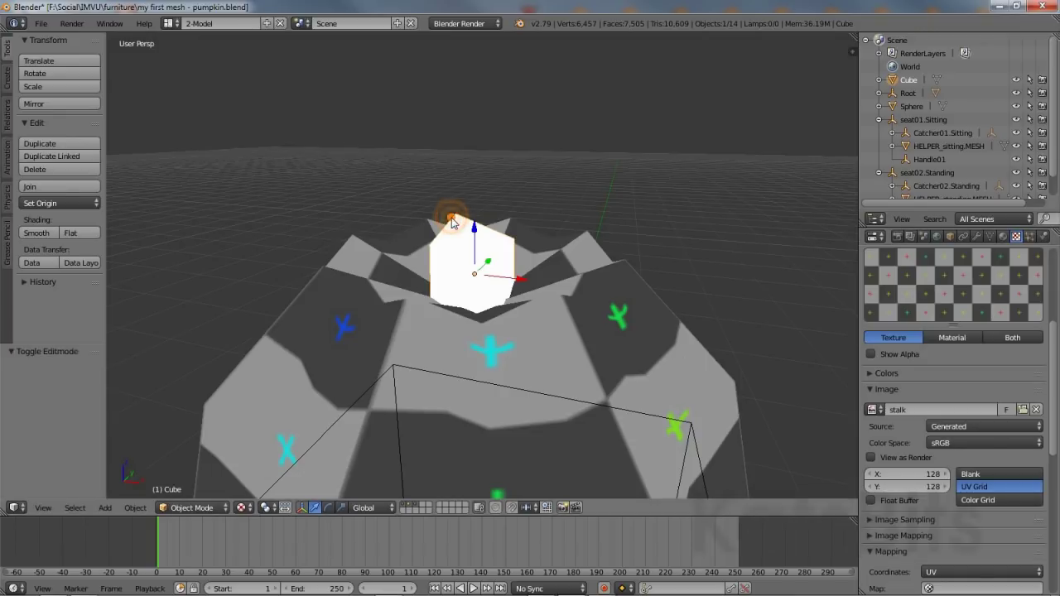
click(196, 507)
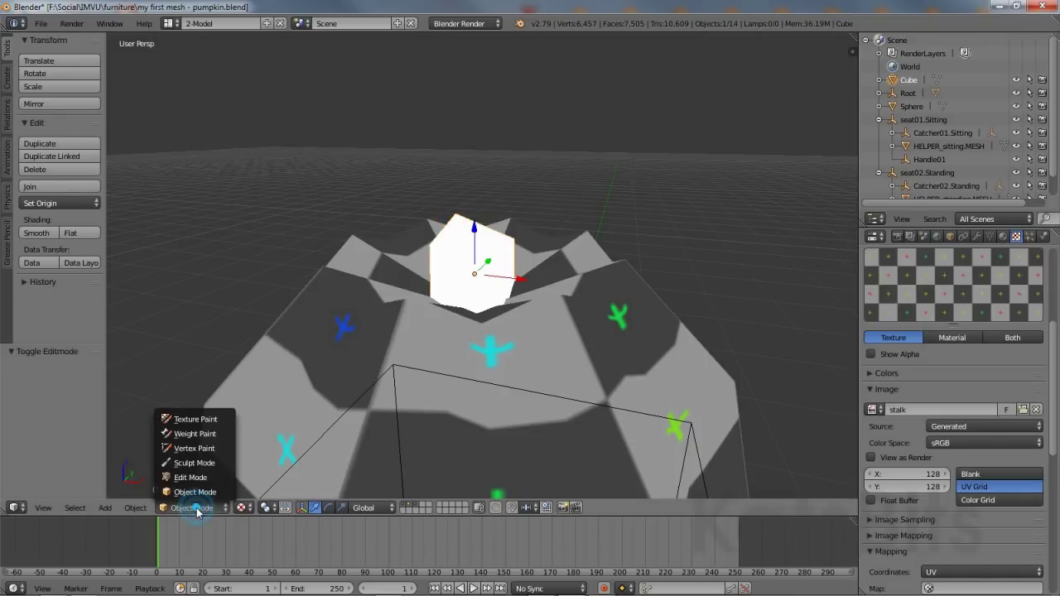
click(191, 478)
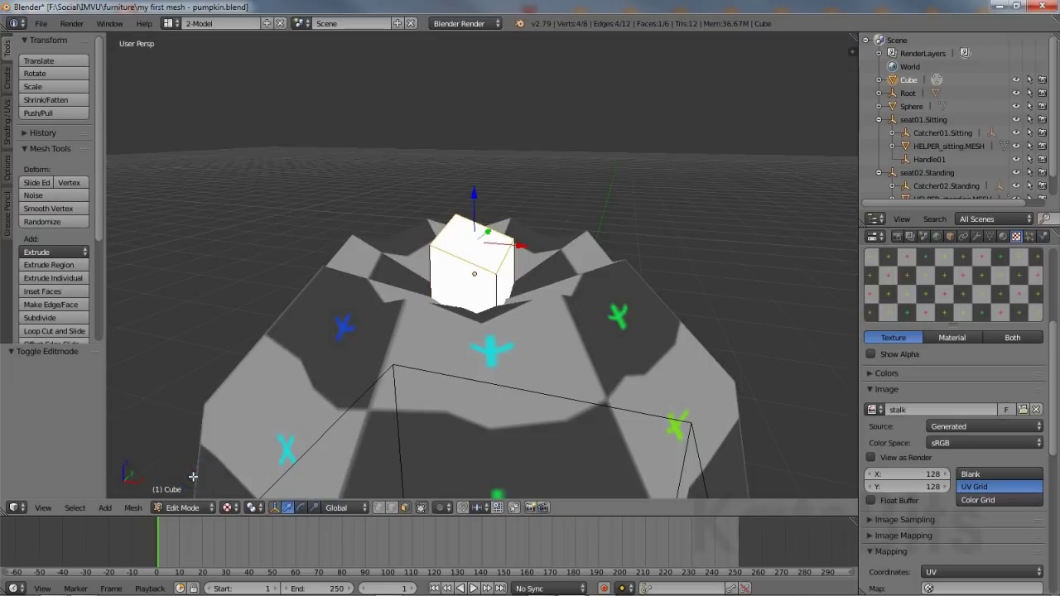
click(75, 508)
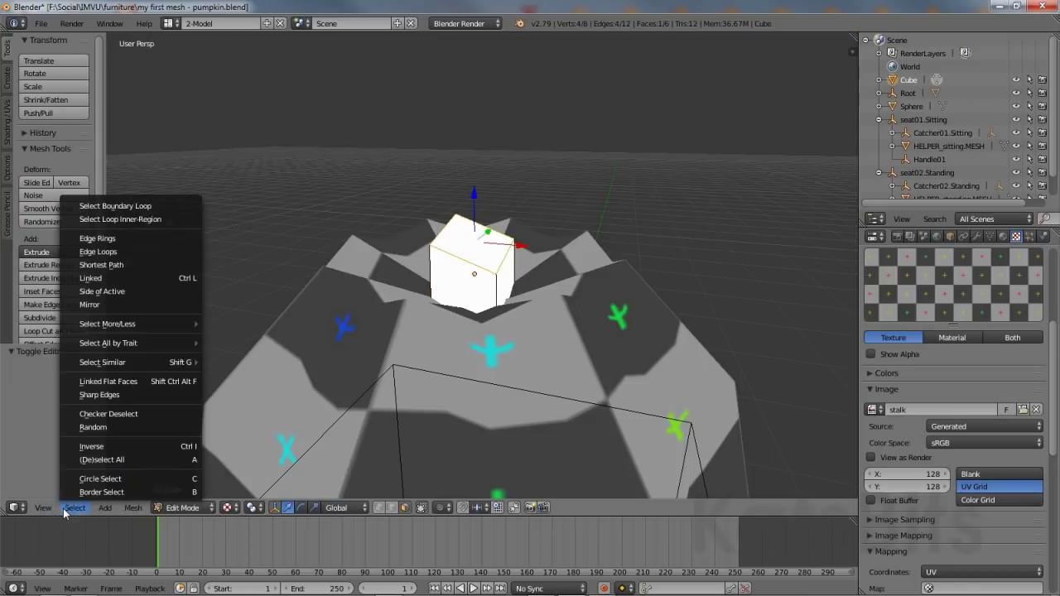
click(96, 457)
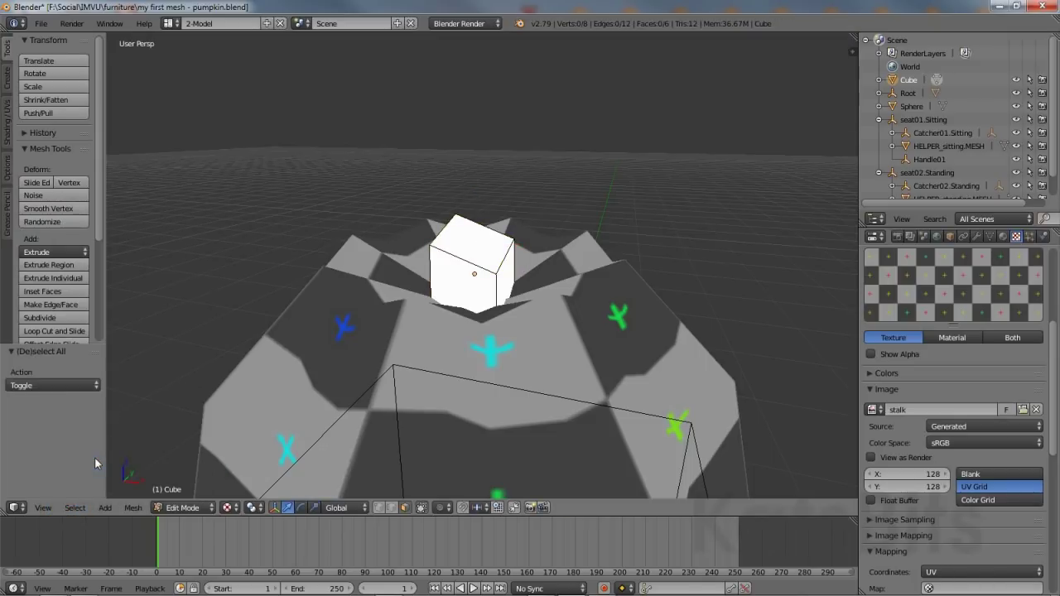
click(74, 508)
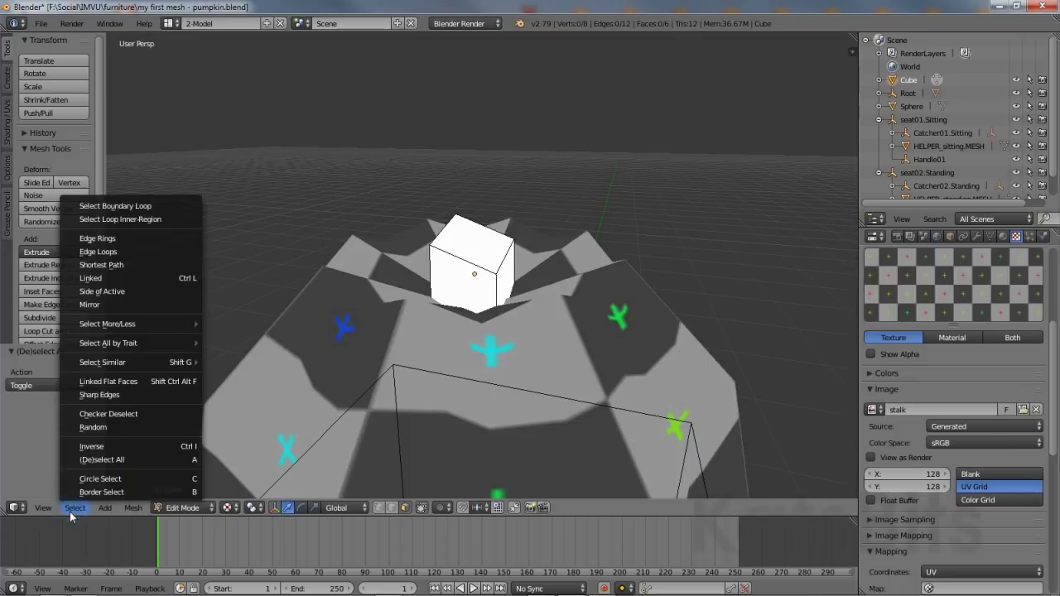
click(88, 459)
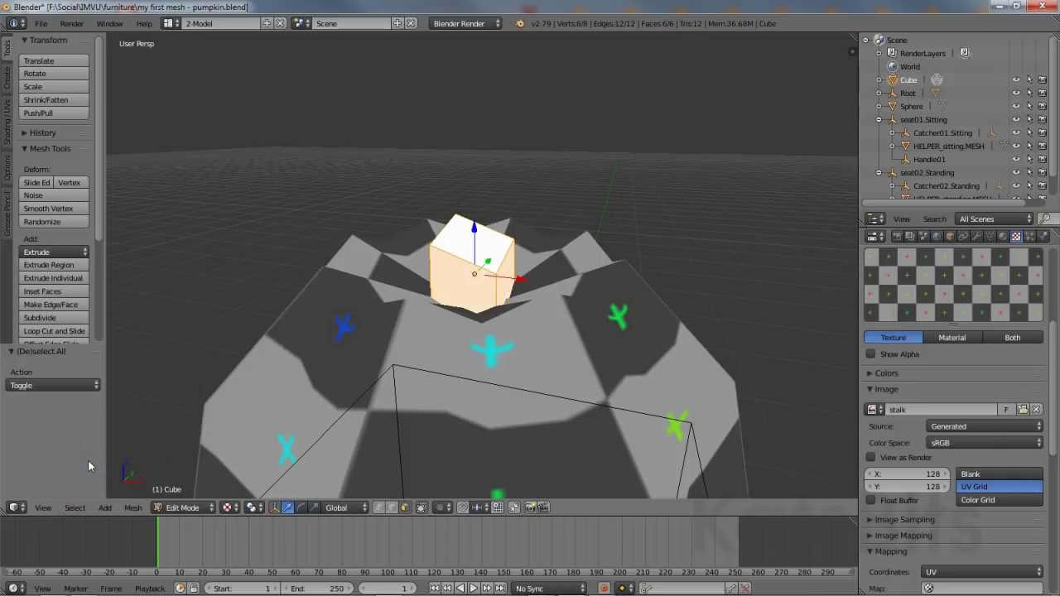
- Assign the "stalk" image to the cube's unwrapped faces in the UV/Image Editor
click(15, 507)
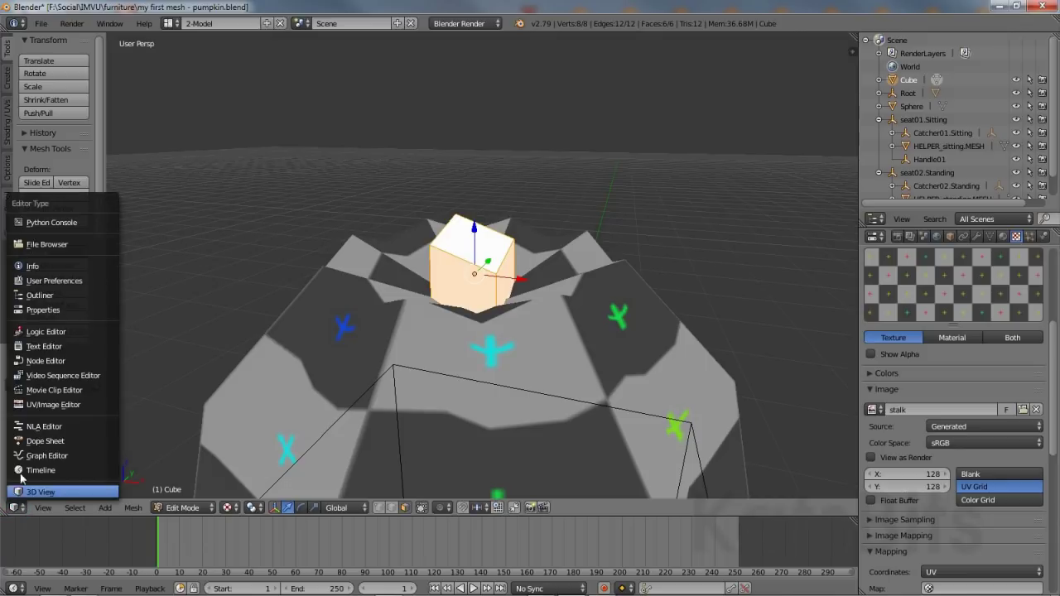
click(42, 405)
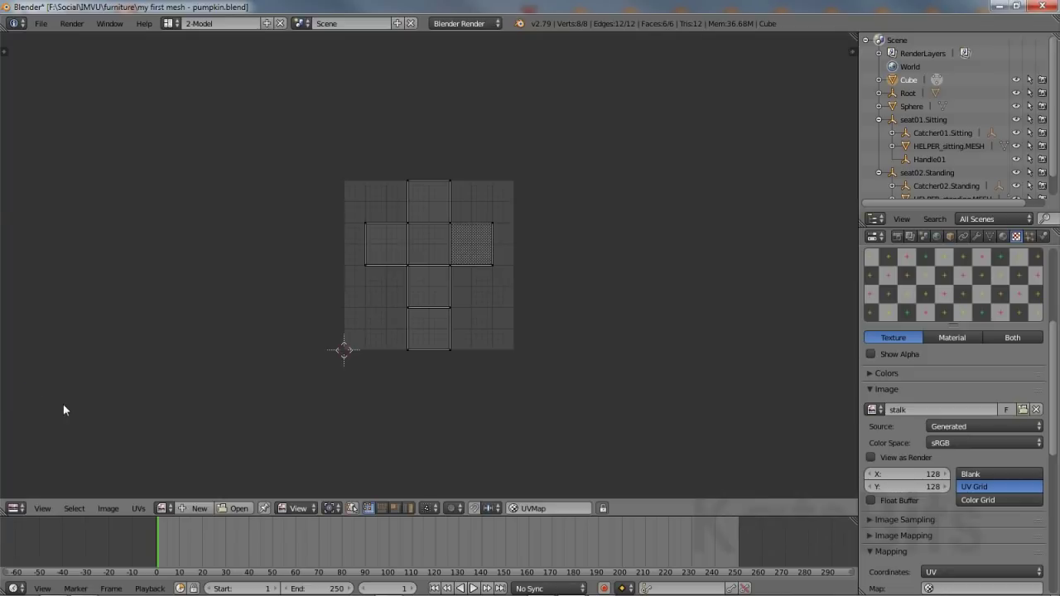
click(166, 507)
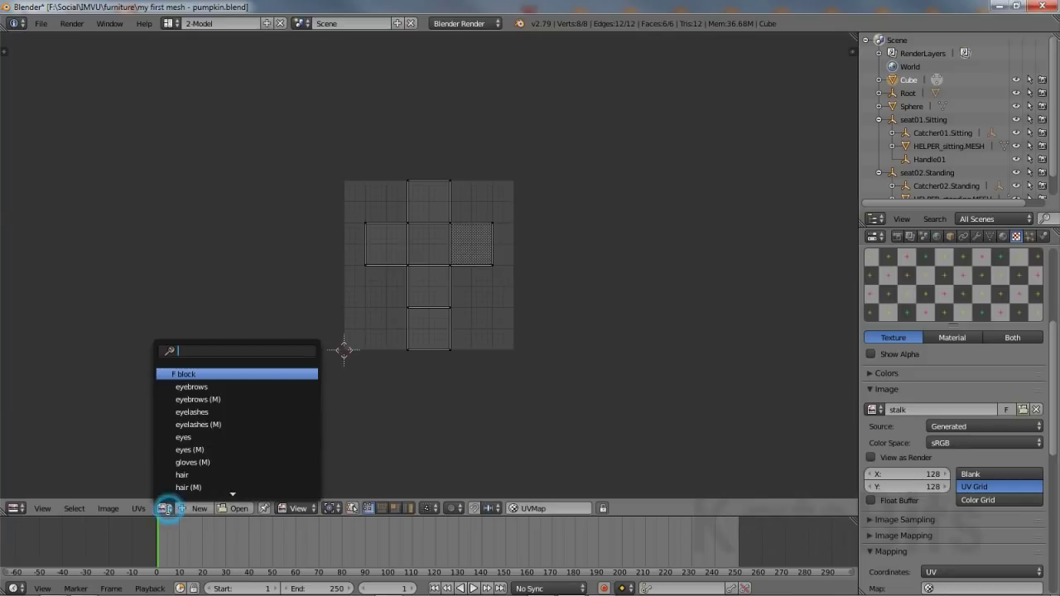
scroll(199, 448, down, 20)
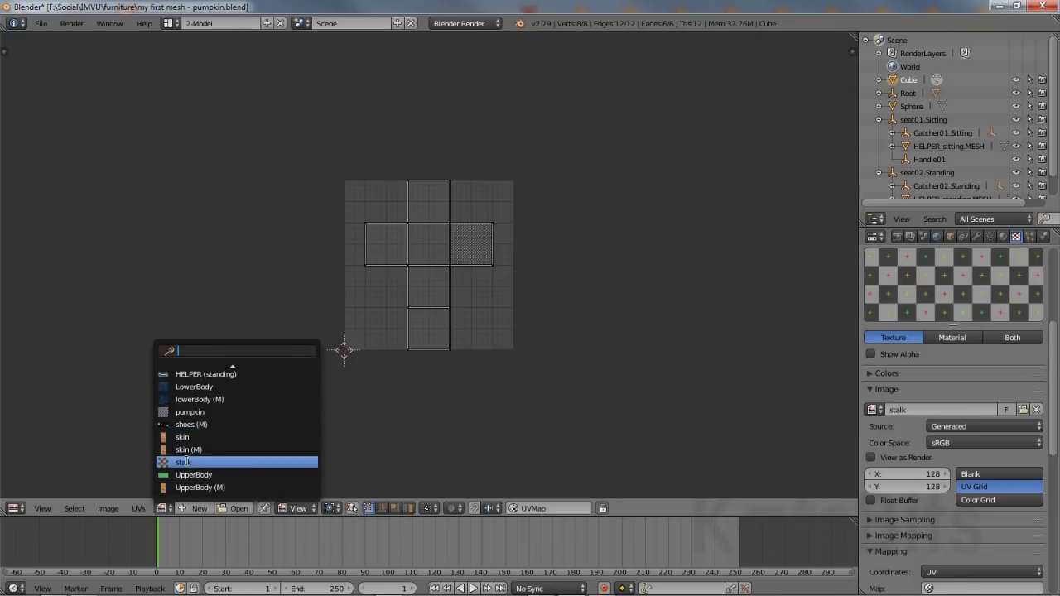
click(188, 464)
scroll(418, 390, up, 3)
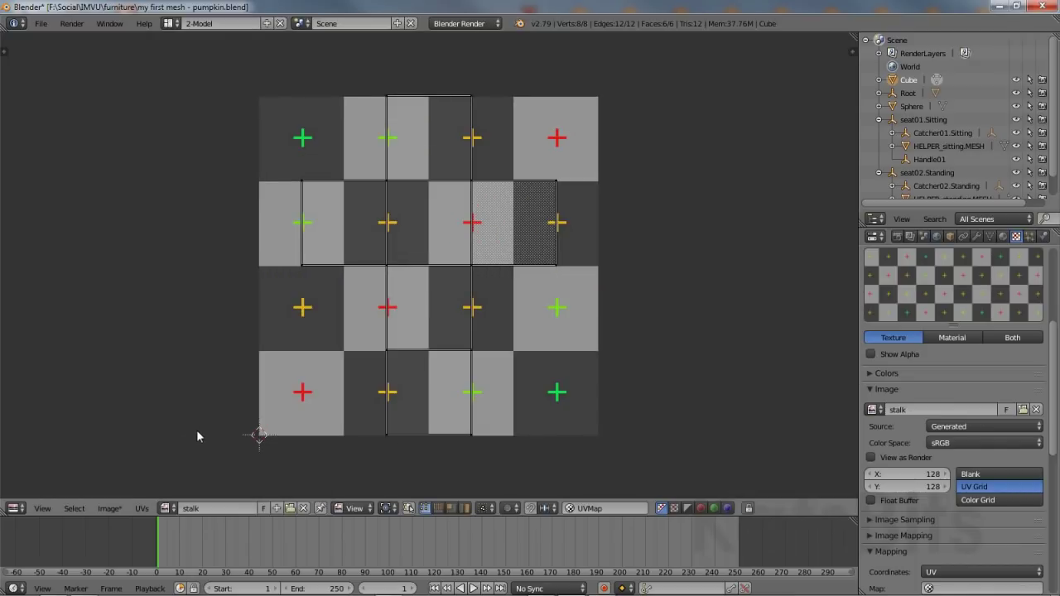
- Switch back to the 3D View and return the textured stalk cube to Object Mode
click(15, 510)
click(33, 493)
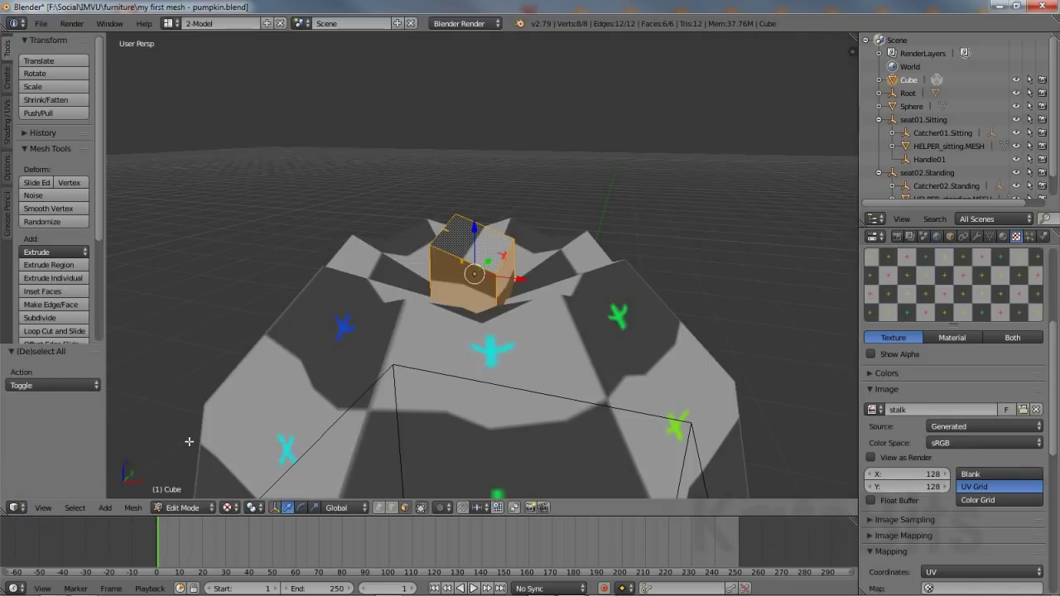
middle_drag(188, 441, 735, 404)
key(Tab)
key(Tab)
click(188, 507)
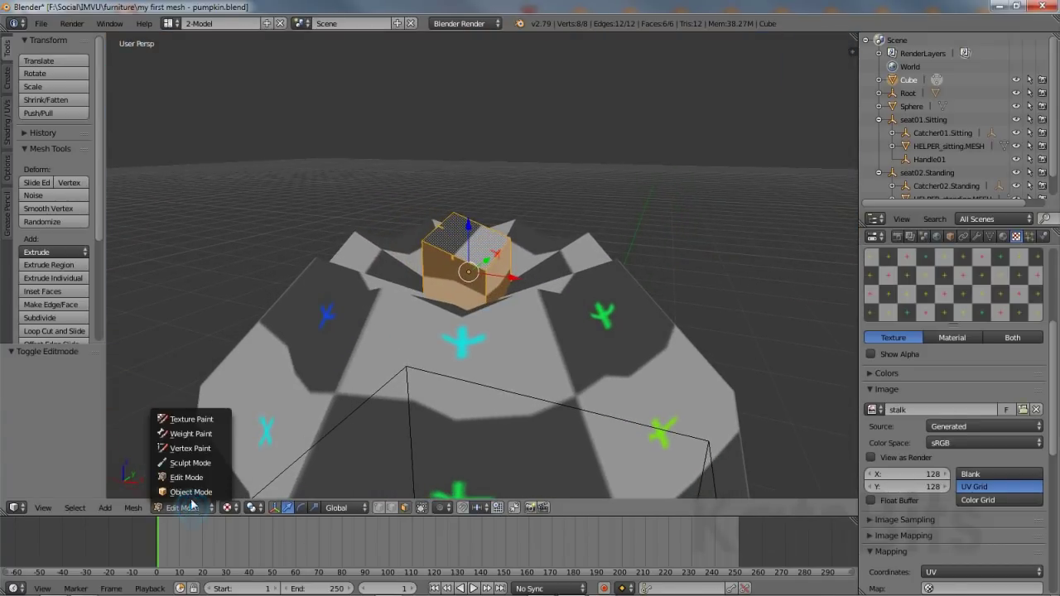
click(190, 493)
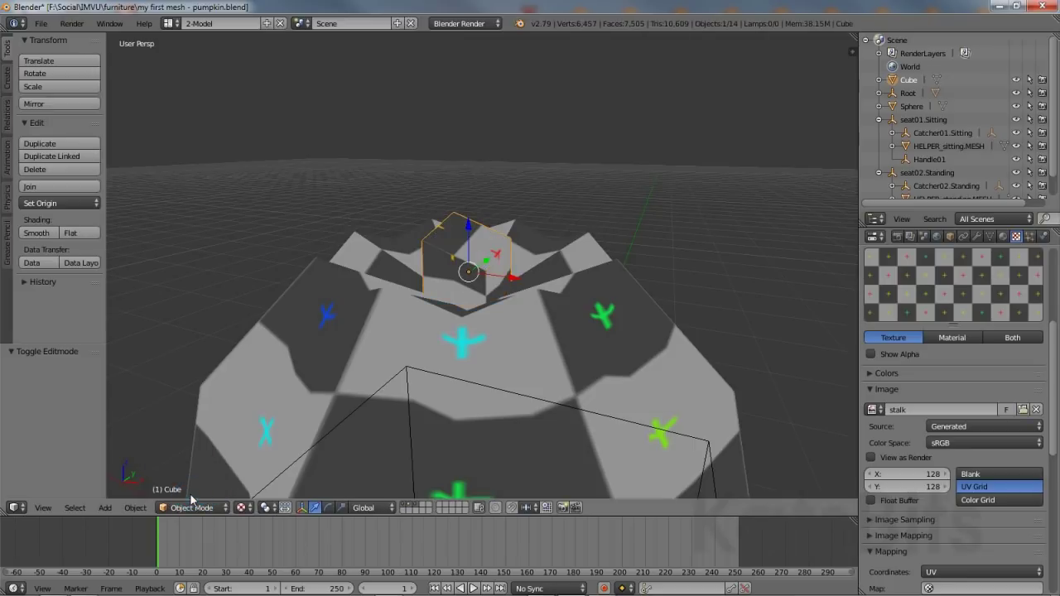
- Save the scene as a new file named "my first mesh - pumpkin_2.blend" in the furniture folder
click(39, 22)
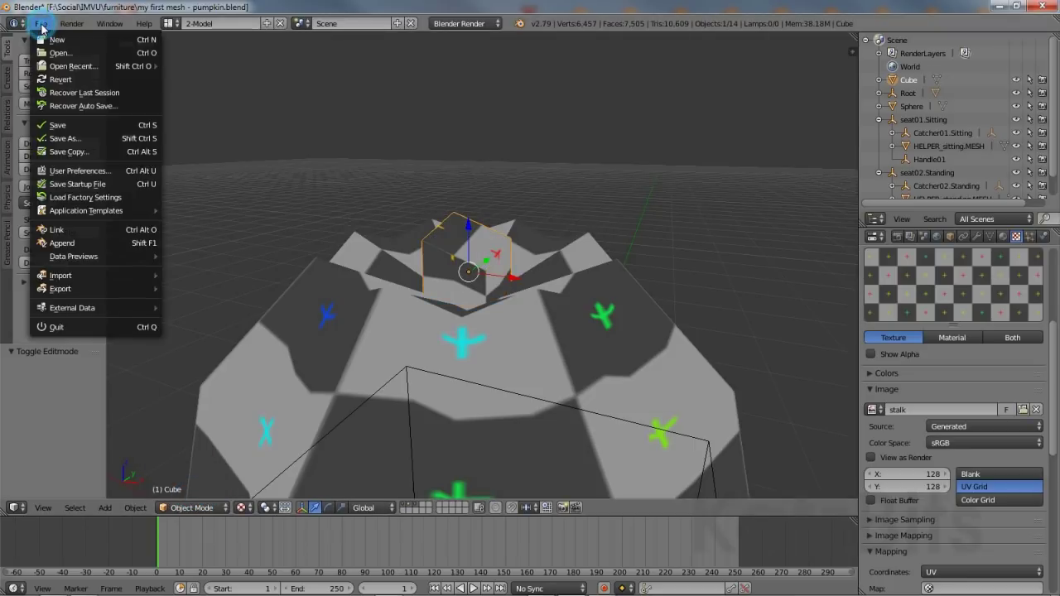
click(64, 139)
click(260, 73)
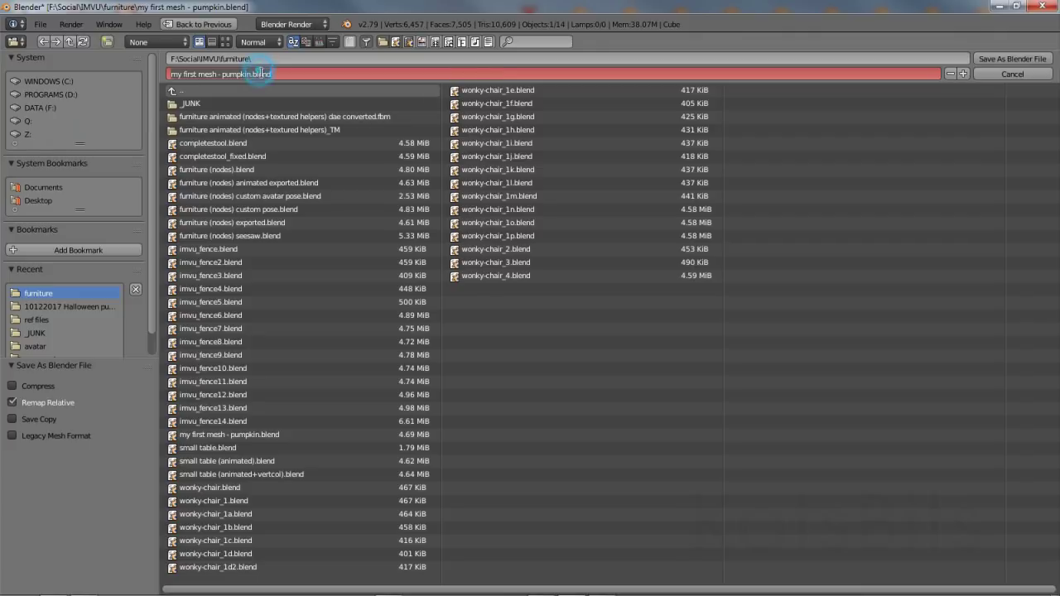
click(251, 74)
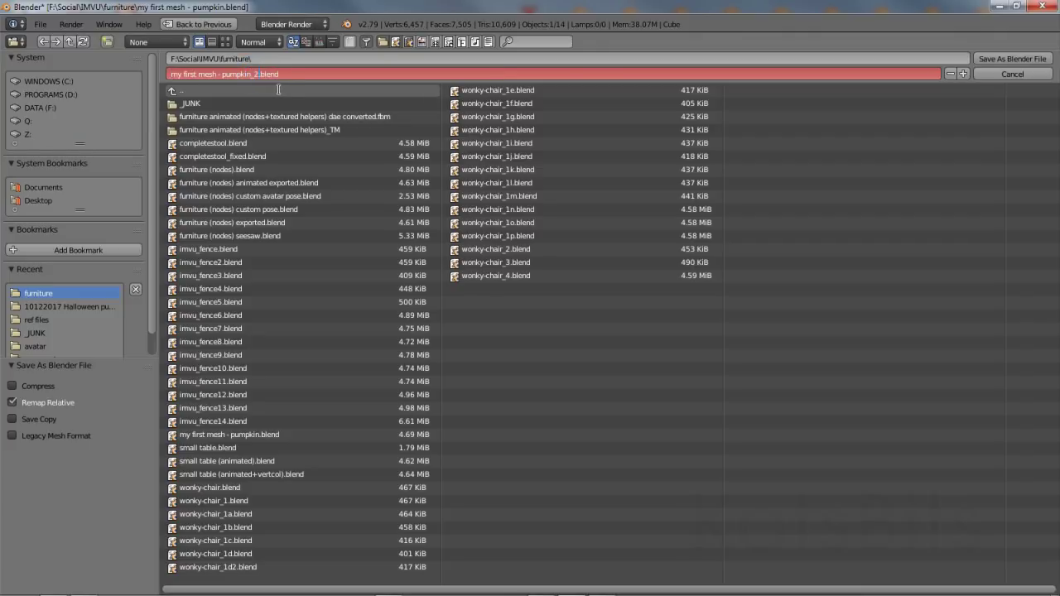
key(Return)
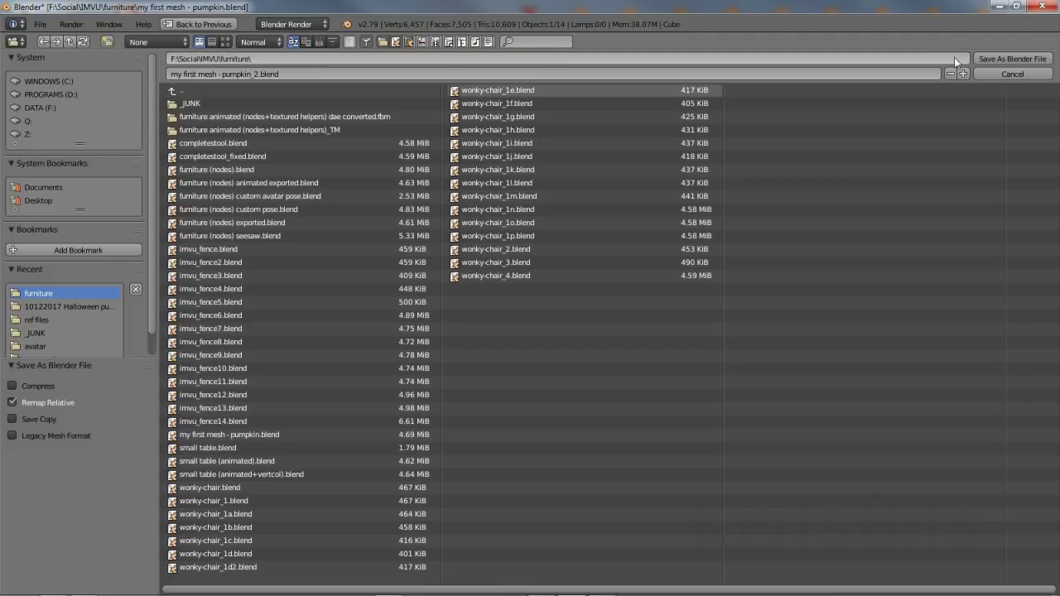
click(1017, 60)
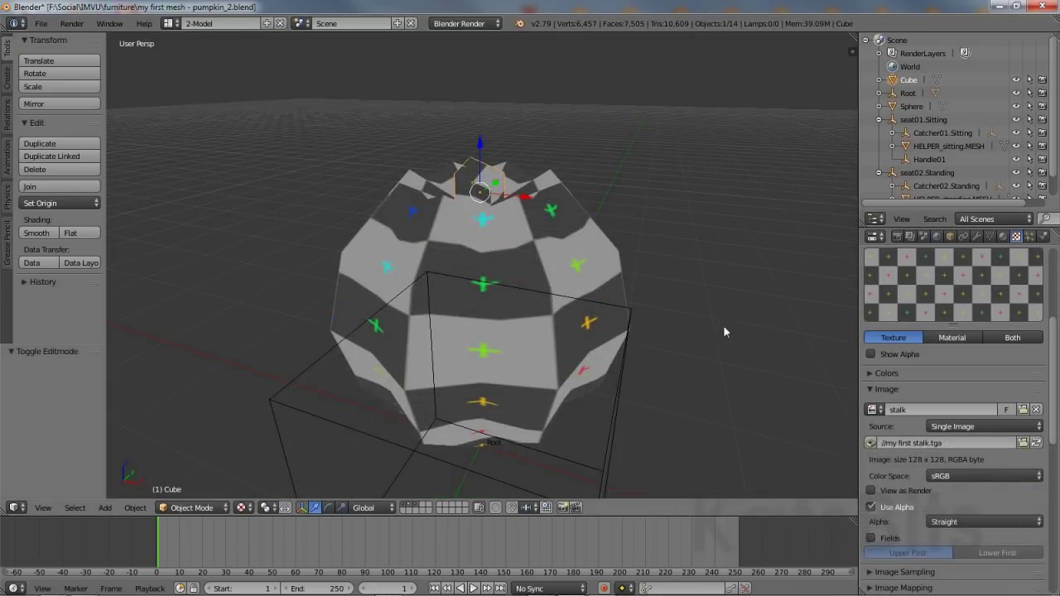
- Enter Edit Mode on the stalk cube and select only its front side face
middle_drag(724, 325, 508, 324)
middle_drag(453, 331, 298, 316)
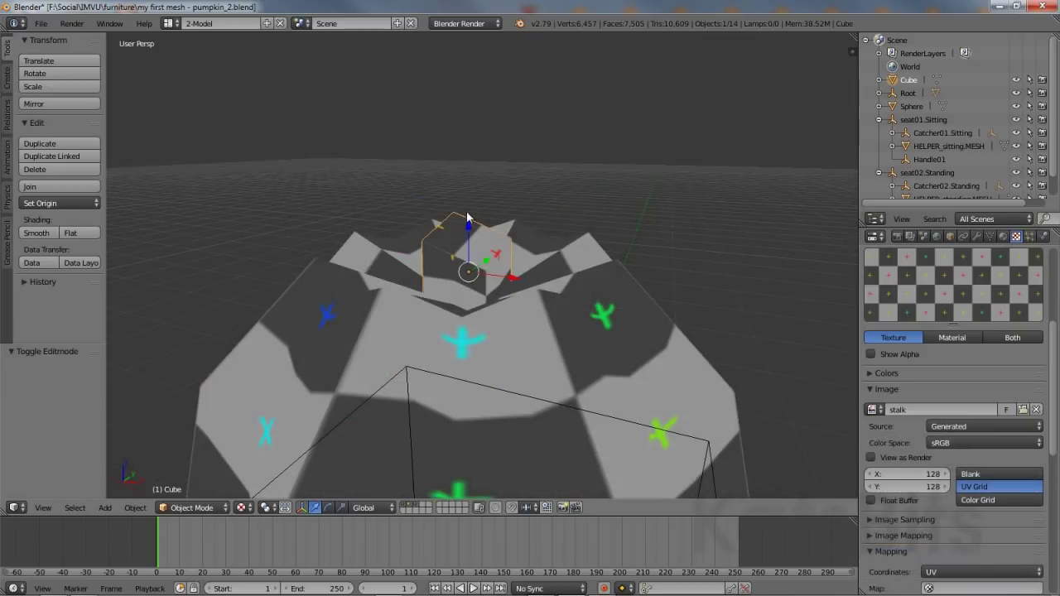
click(192, 508)
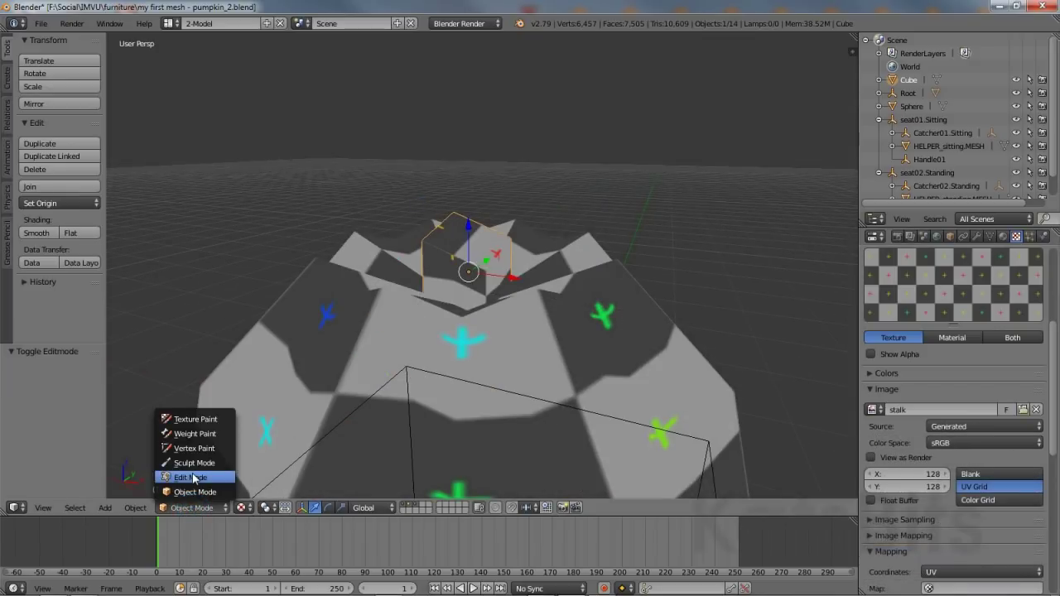
click(192, 477)
right_click(447, 287)
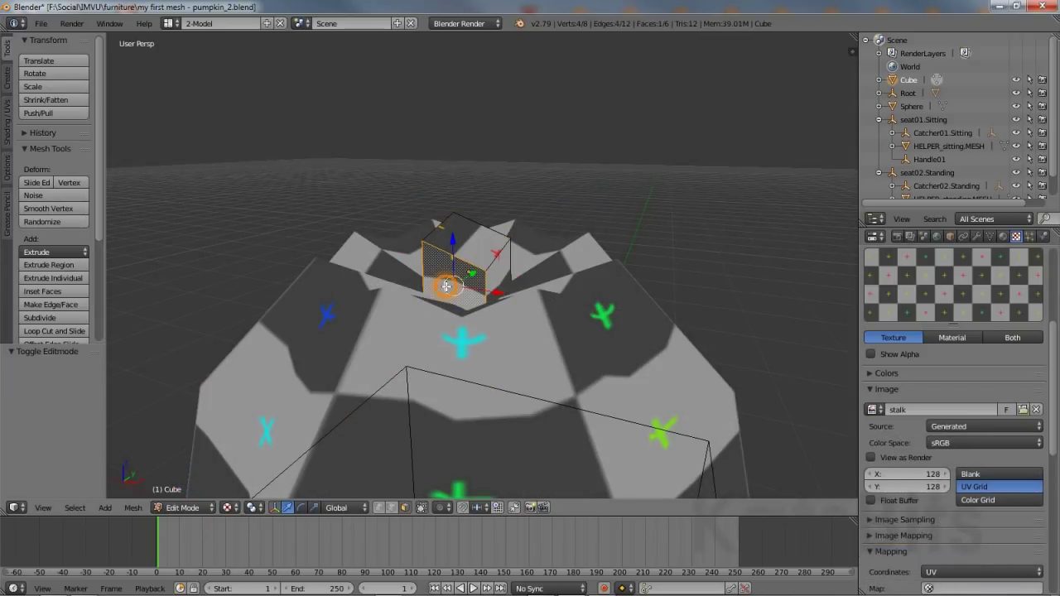
right_click(466, 247)
right_click(450, 286)
- Show the front face's UVs in the UV/Image Editor and select them in face selection mode
click(18, 508)
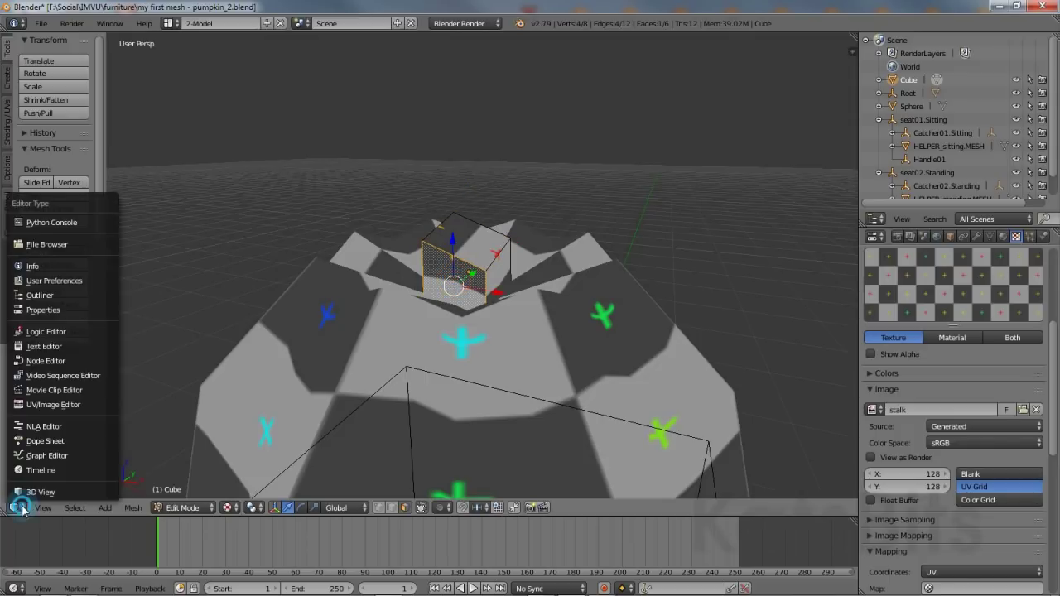
click(32, 405)
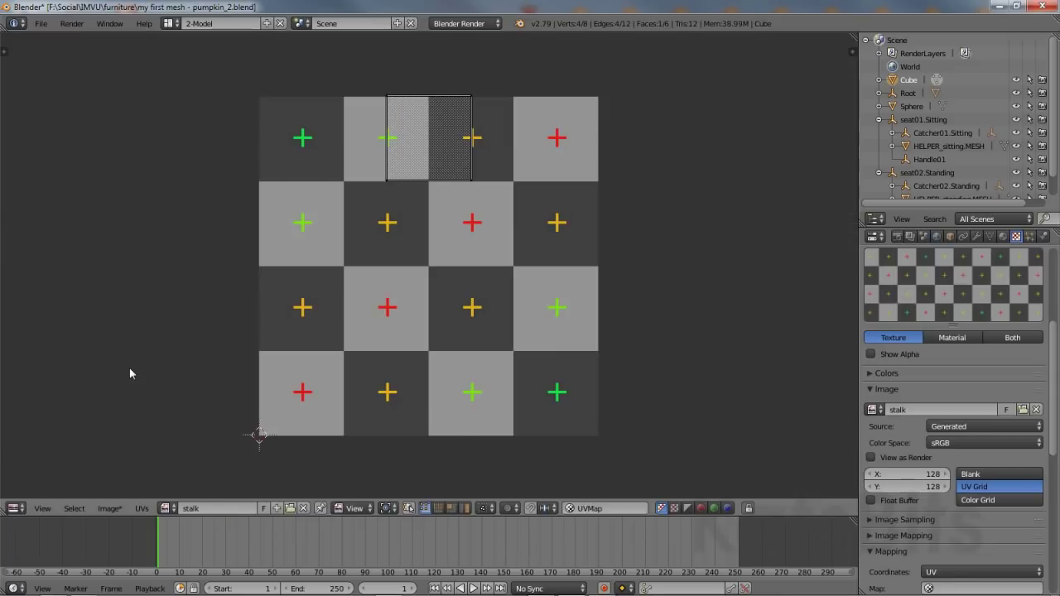
right_click(438, 149)
click(451, 508)
right_click(428, 145)
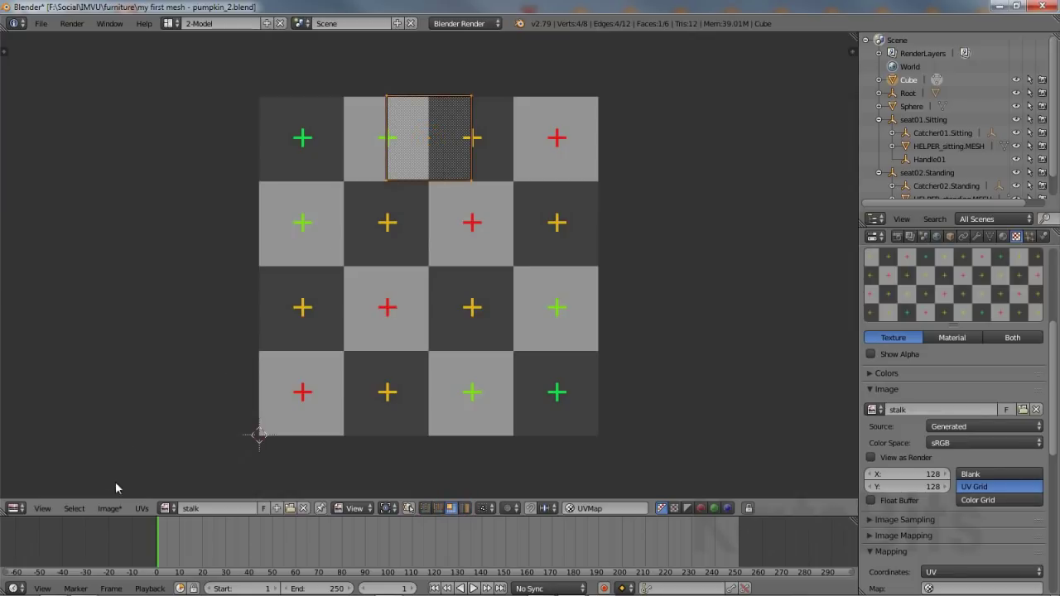
- Save the stalk image in Targa Raw format as "my first stalk.tga" in the furniture folder and return to the 3D View
click(108, 508)
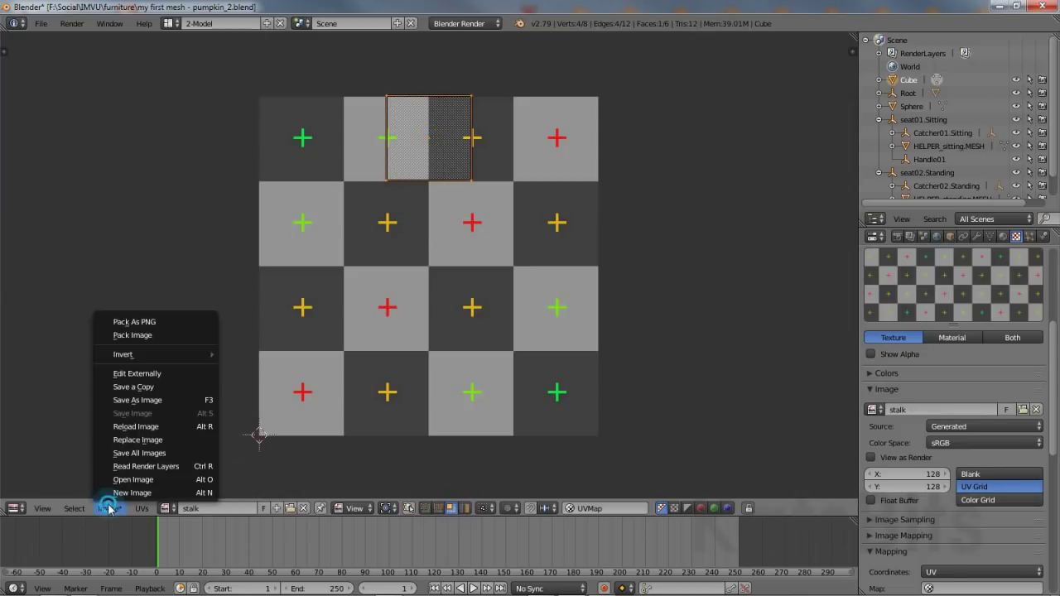
click(132, 399)
drag(131, 397, 130, 408)
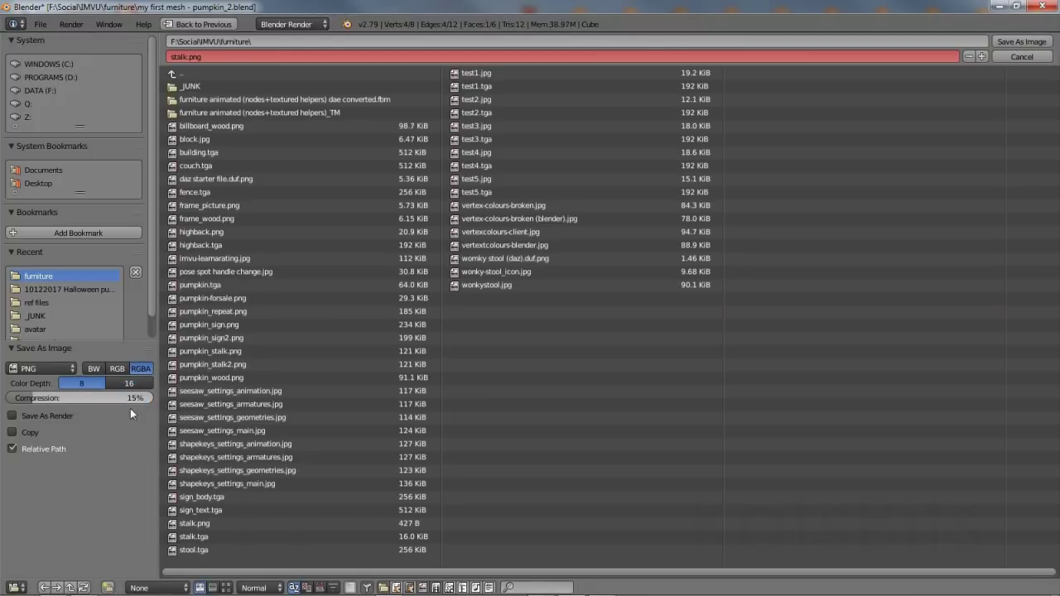
click(225, 56)
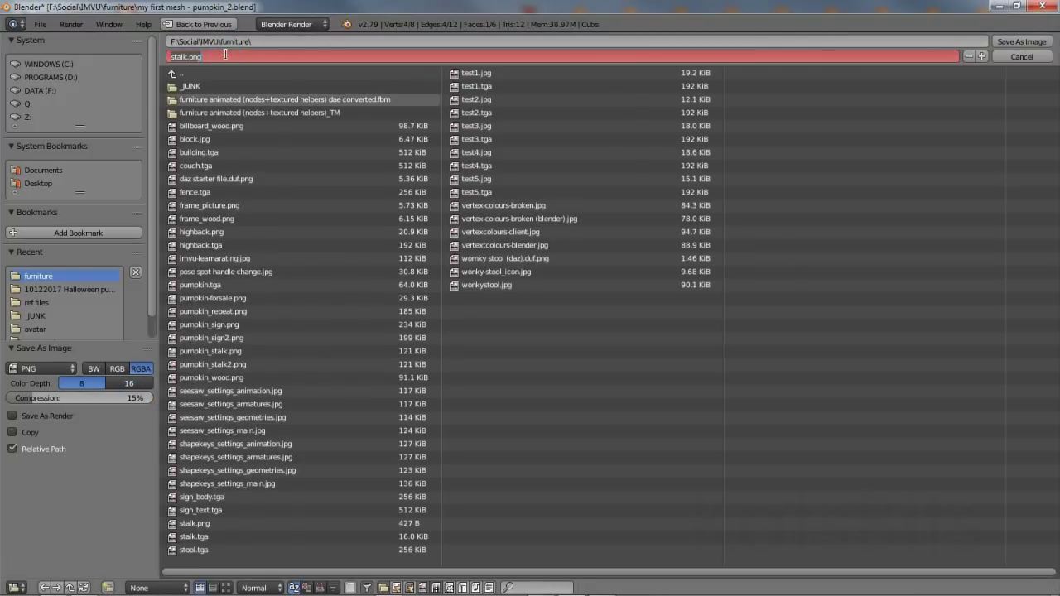
click(224, 56)
text(my first)
click(52, 373)
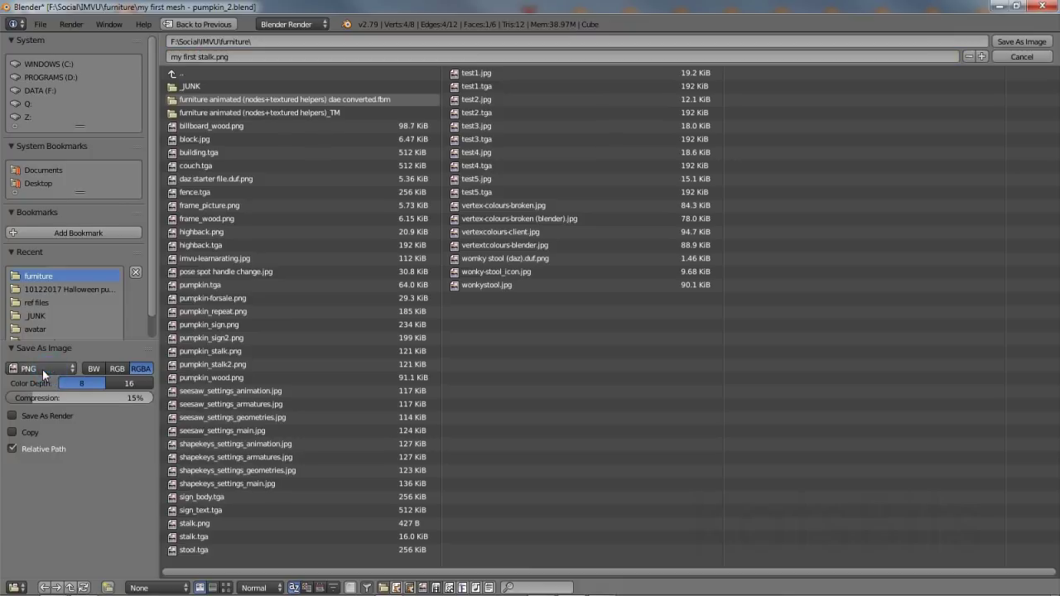
click(42, 369)
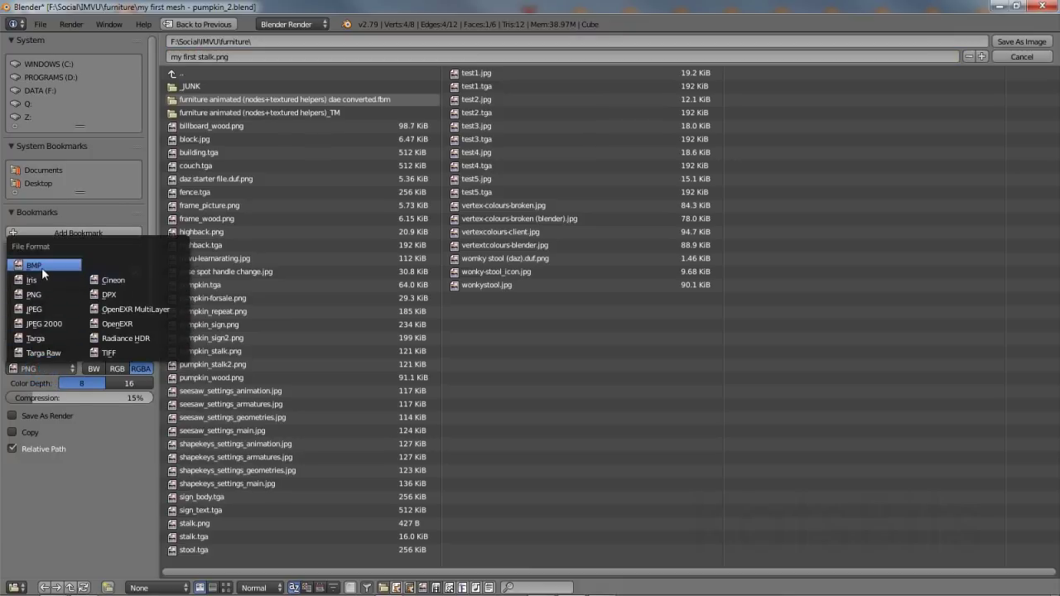
click(44, 354)
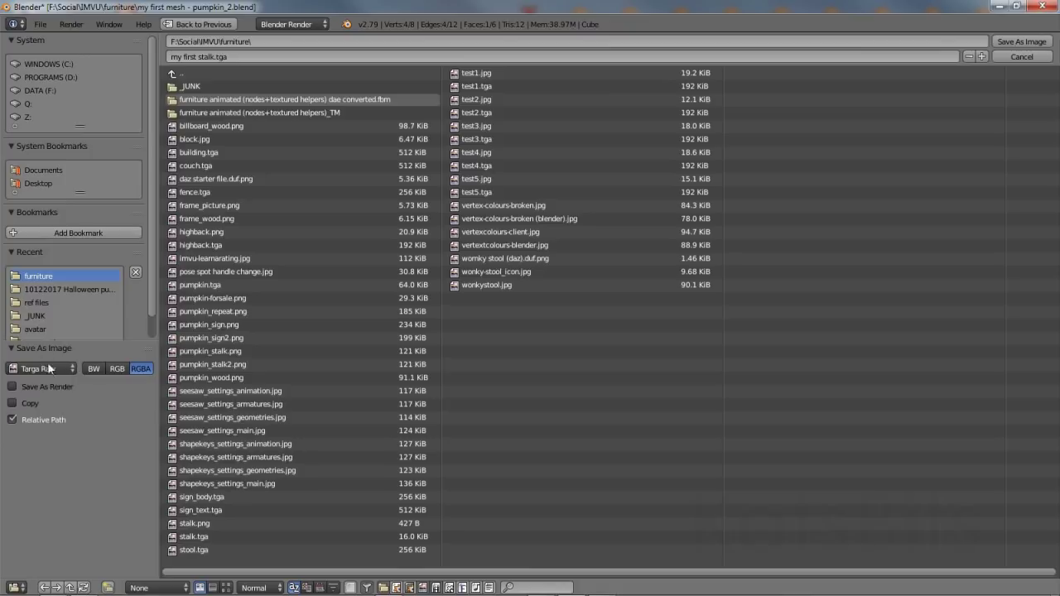
click(1020, 42)
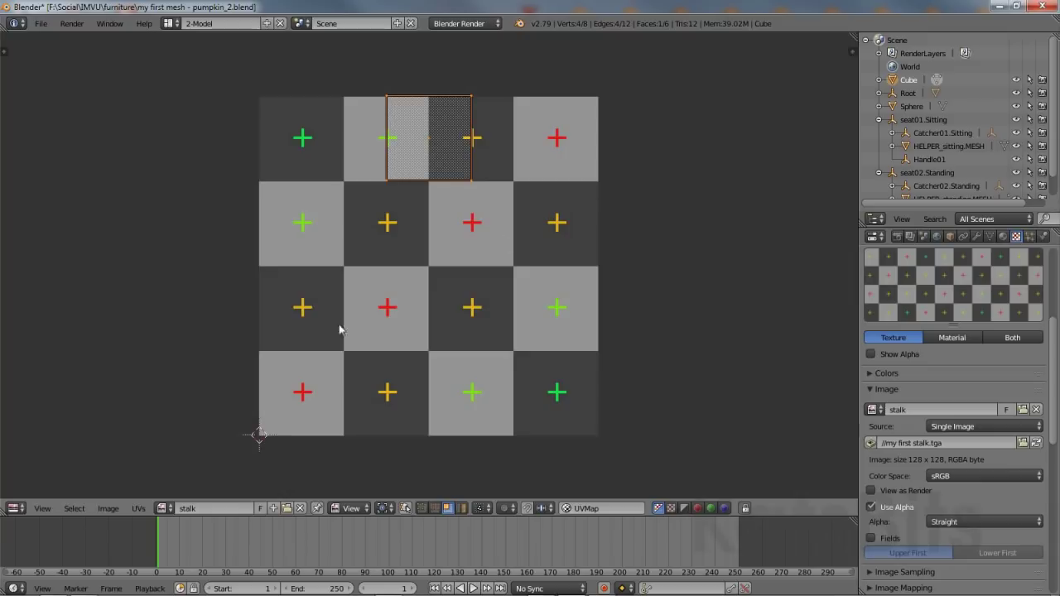
click(18, 509)
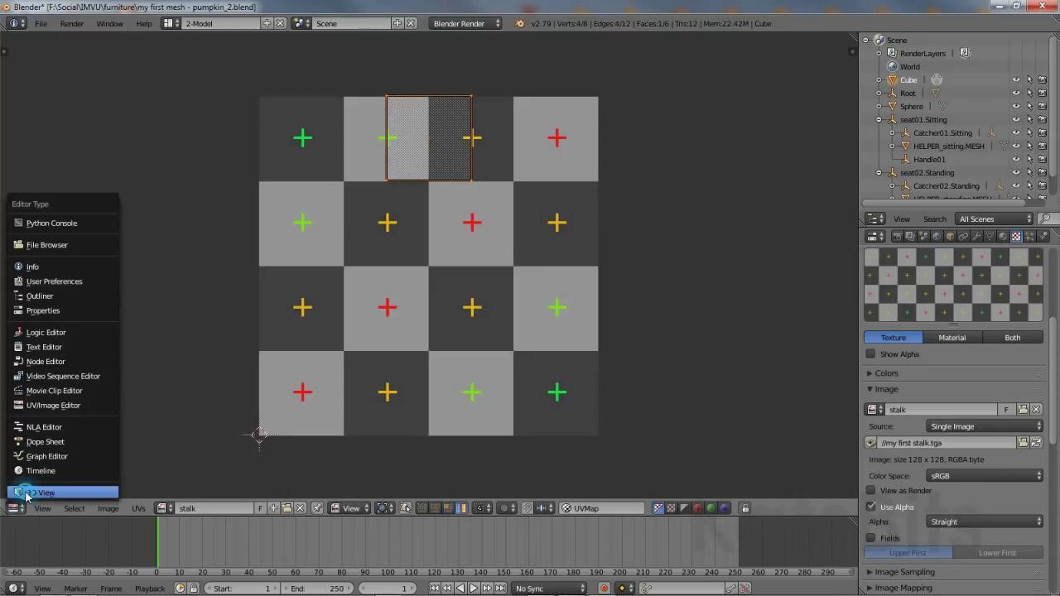
click(26, 494)
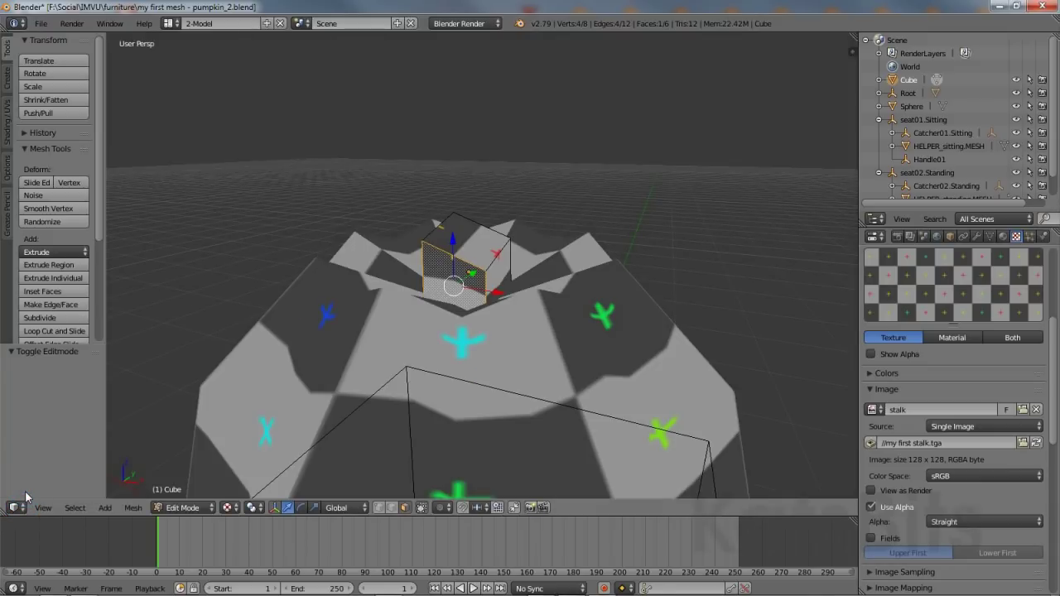
- Leave the stalk's Edit Mode, then enter Edit Mode on the pumpkin sphere and select one upper side face
click(182, 507)
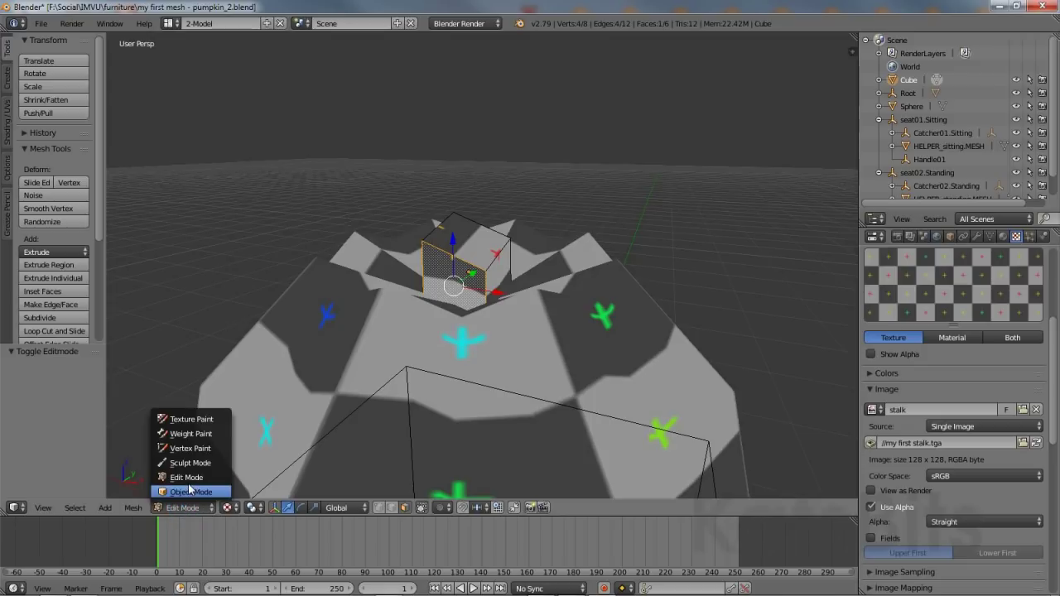
click(190, 492)
right_click(302, 294)
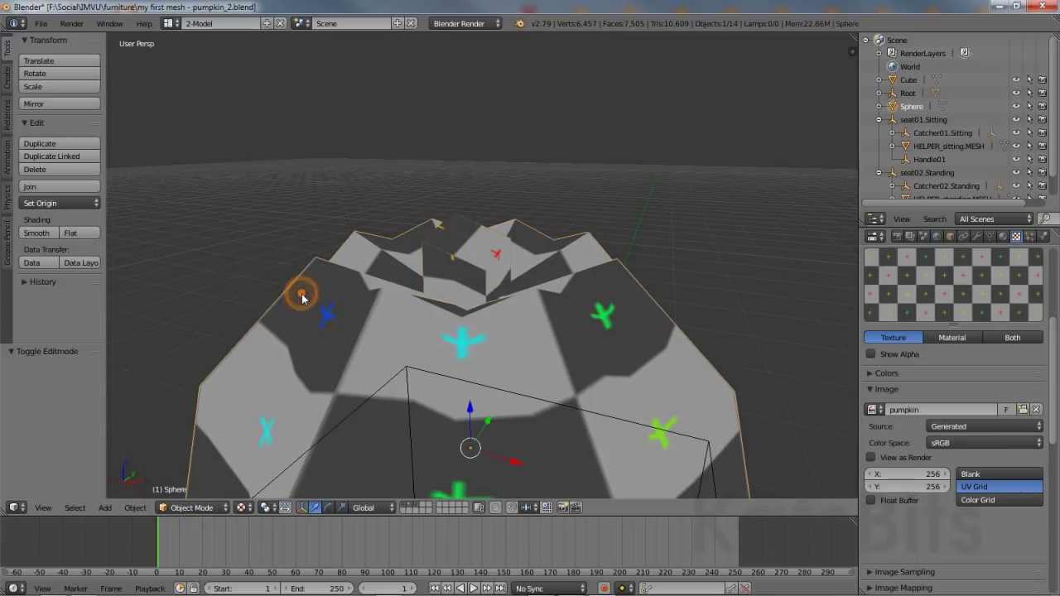
click(192, 507)
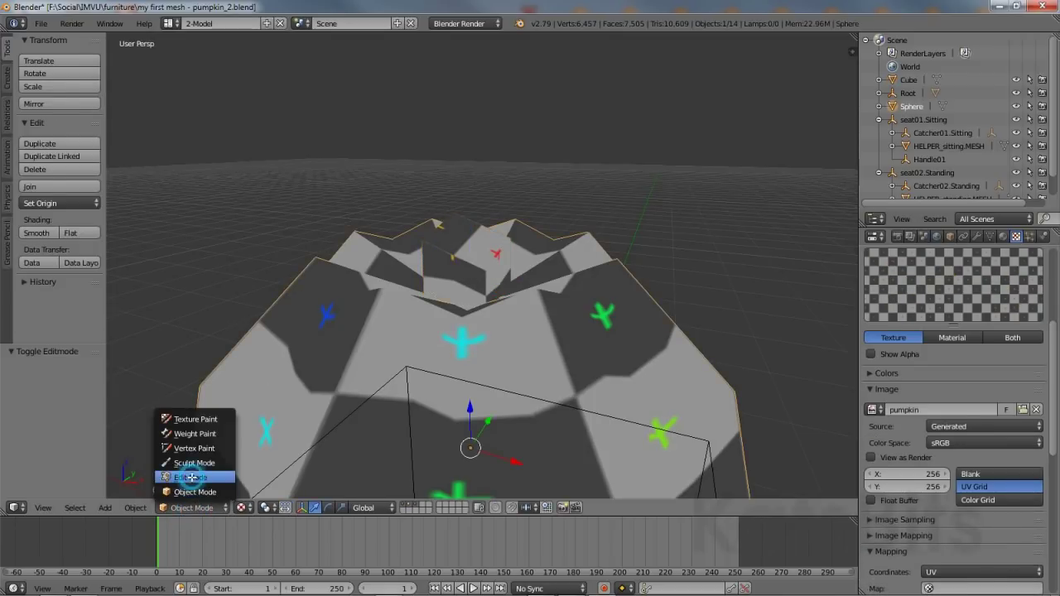
click(190, 477)
right_click(262, 368)
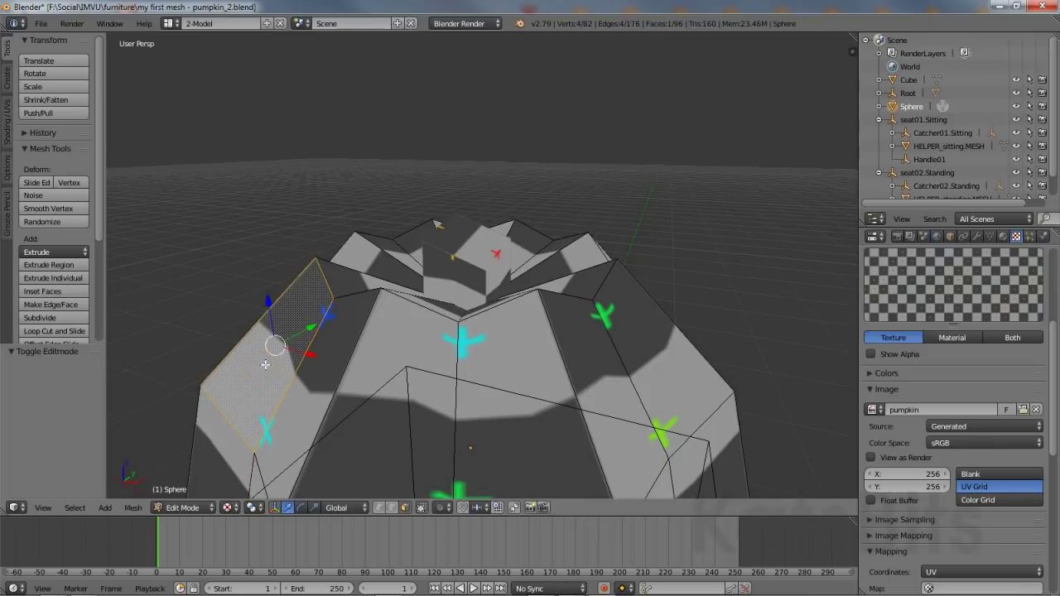
- Show the pumpkin face's UVs in the UV/Image Editor and select them
click(15, 507)
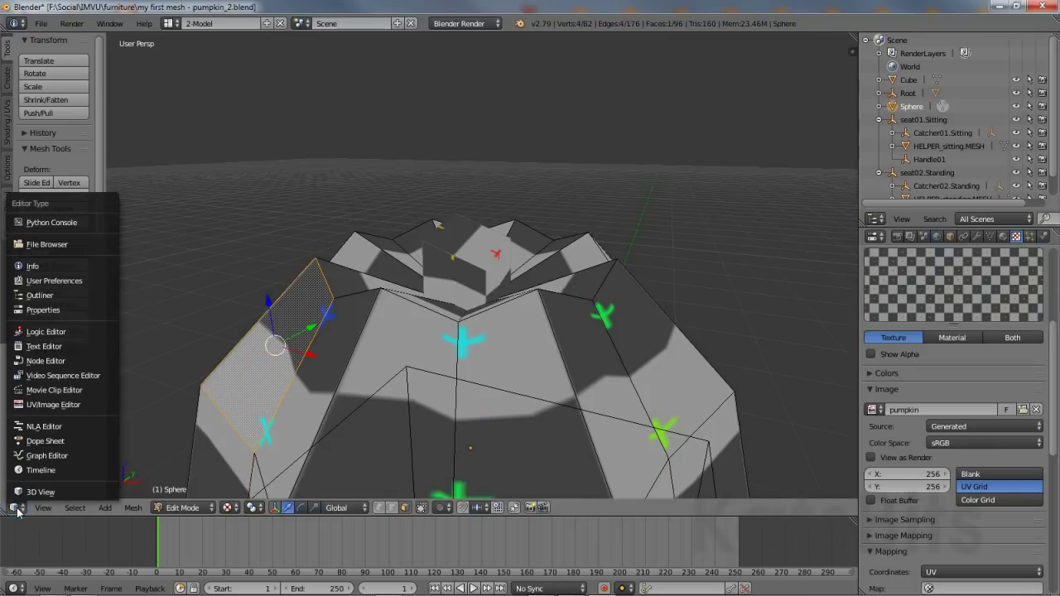
click(58, 405)
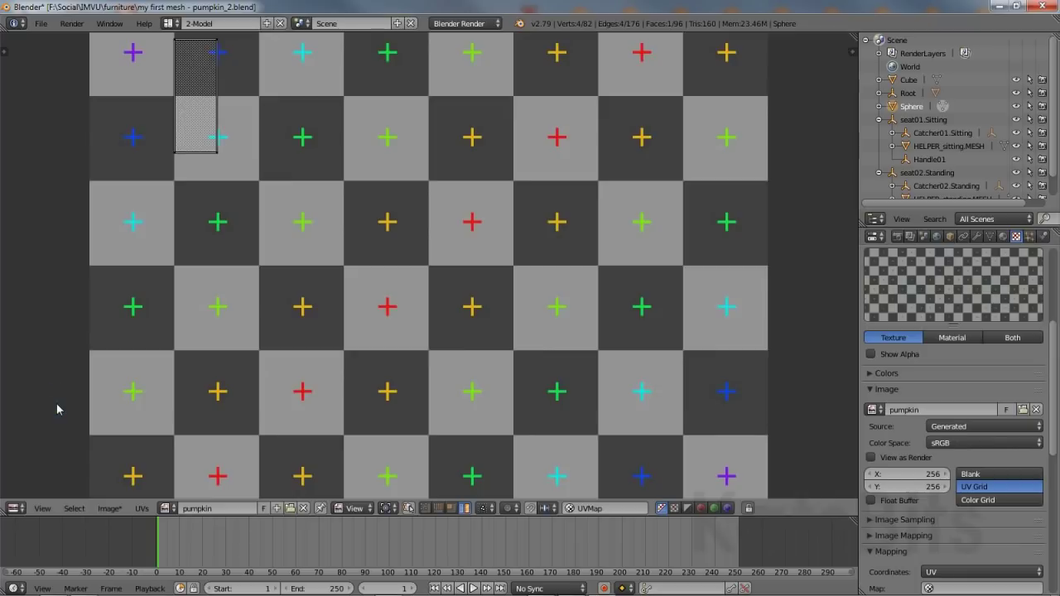
right_click(192, 103)
- Save the pumpkin image in Targa Raw format as "my first pumpkin.tga" in the furniture folder and return to the 3D View
click(109, 509)
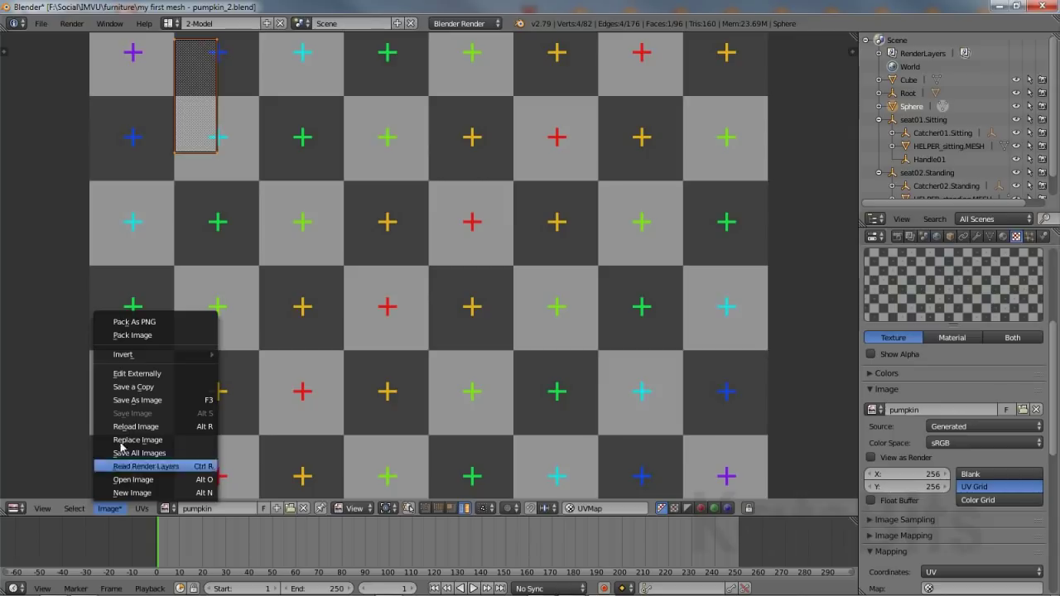
click(132, 403)
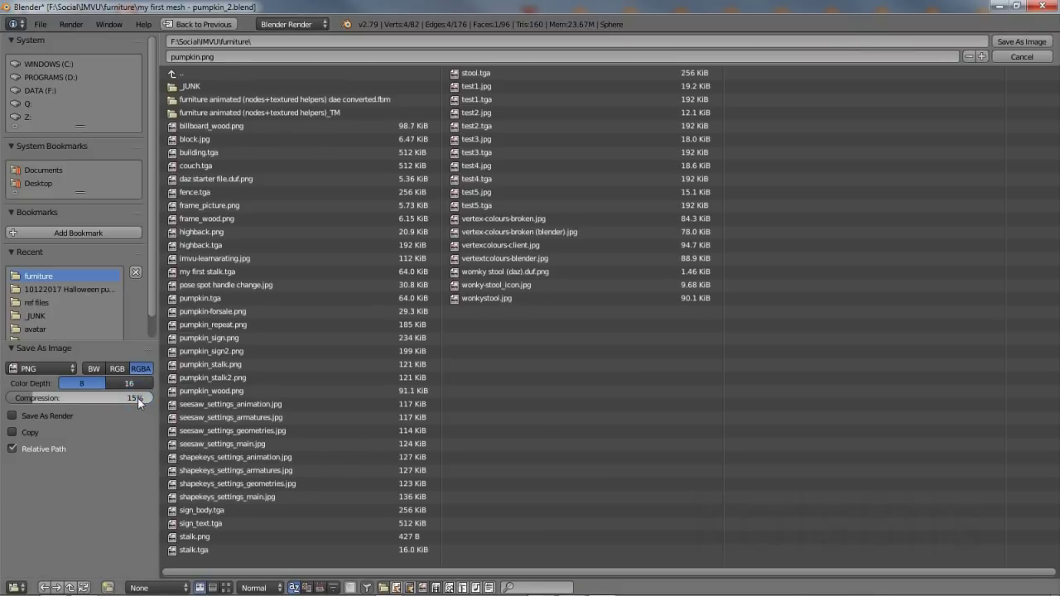
click(233, 54)
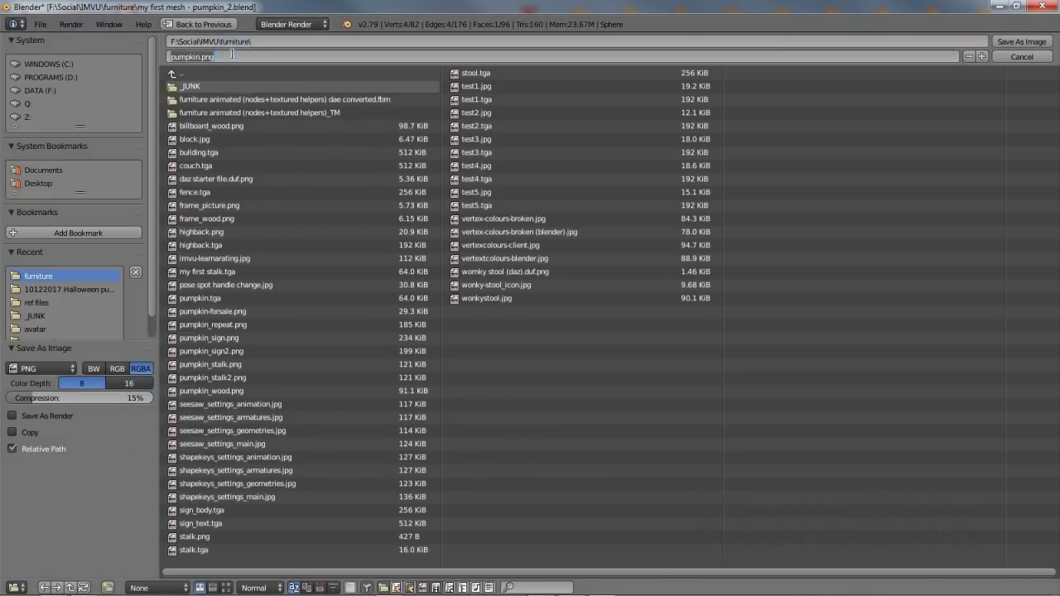
key(Home)
text(my first)
key(Return)
click(41, 369)
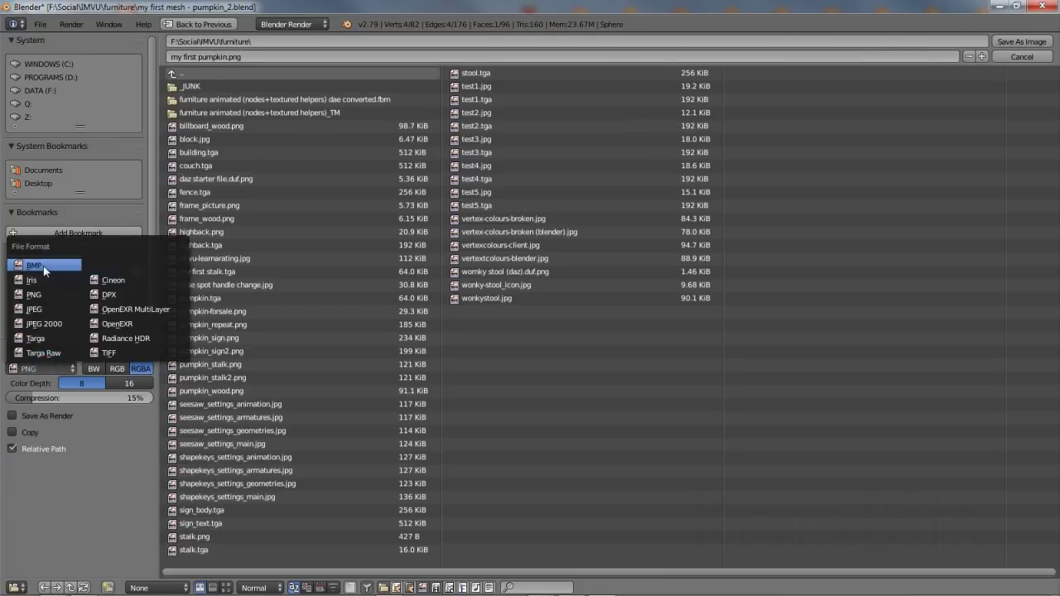
click(47, 352)
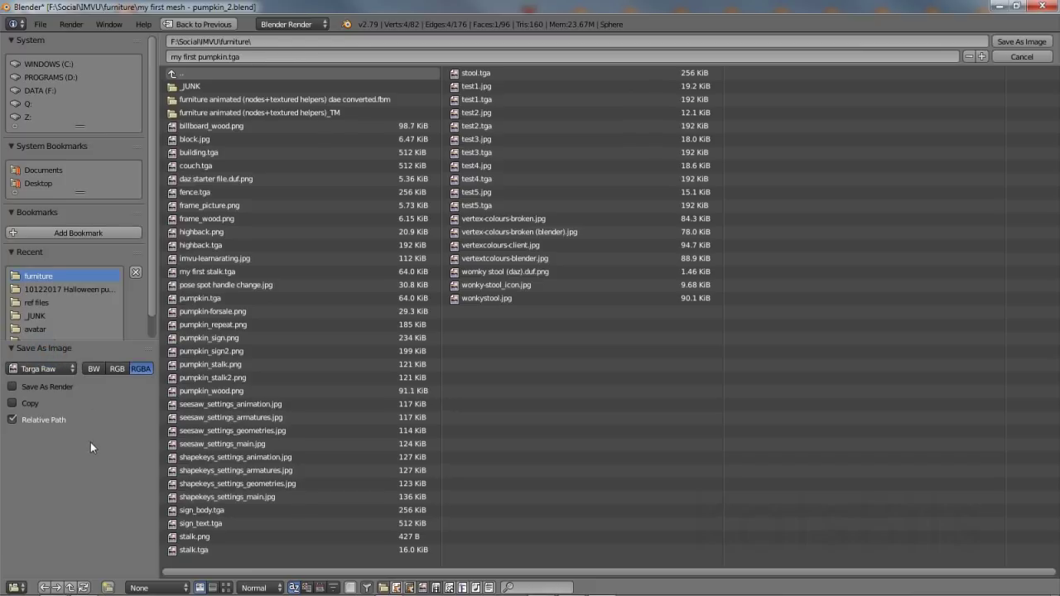
click(1019, 42)
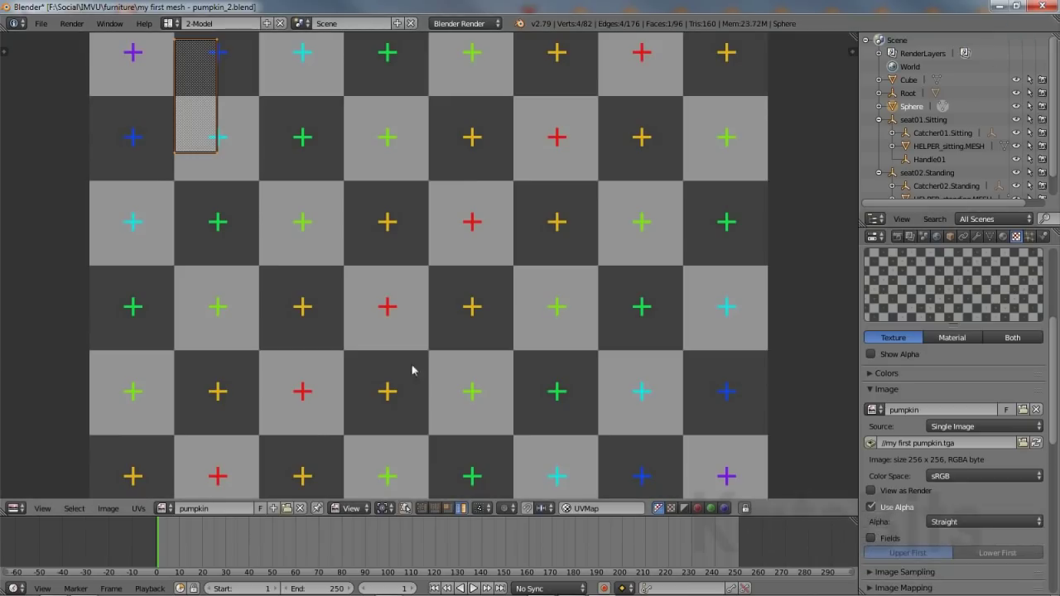
click(15, 508)
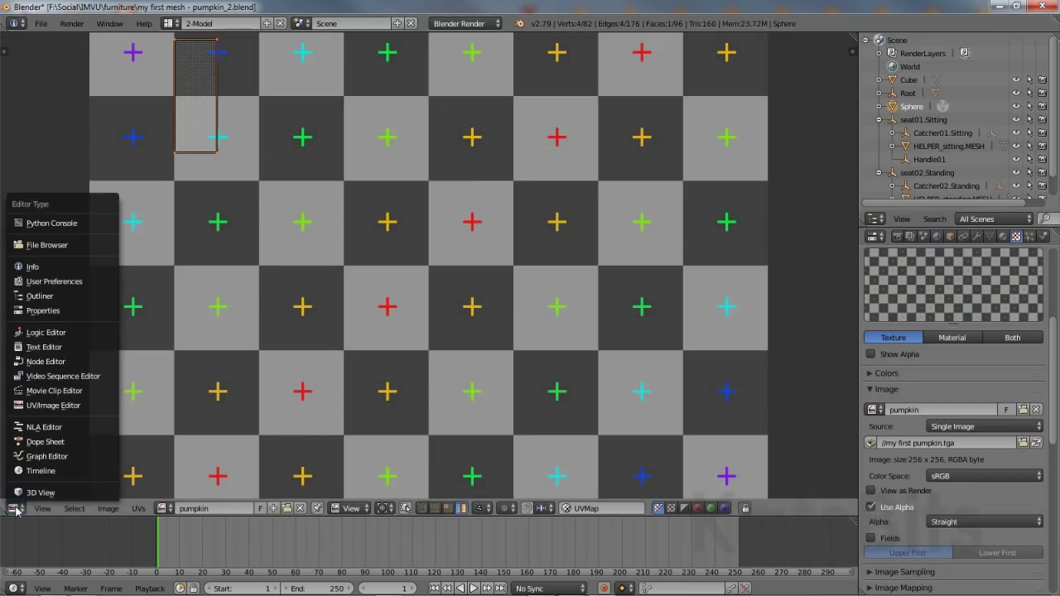
click(41, 493)
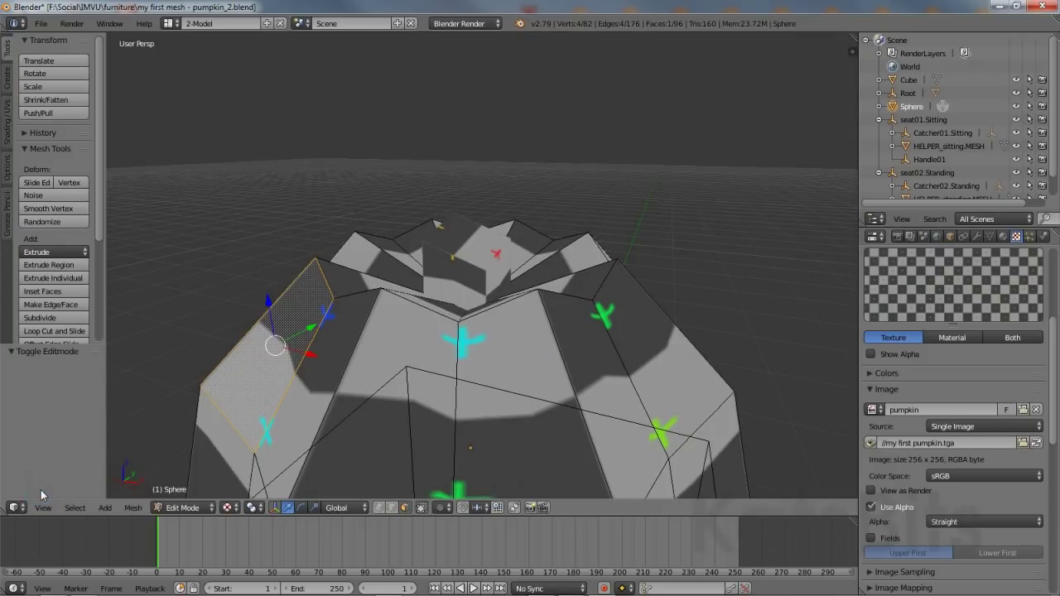
- In Object Mode, select the stalk cube and the pumpkin sphere, with the sphere active, and join them into one mesh
click(184, 507)
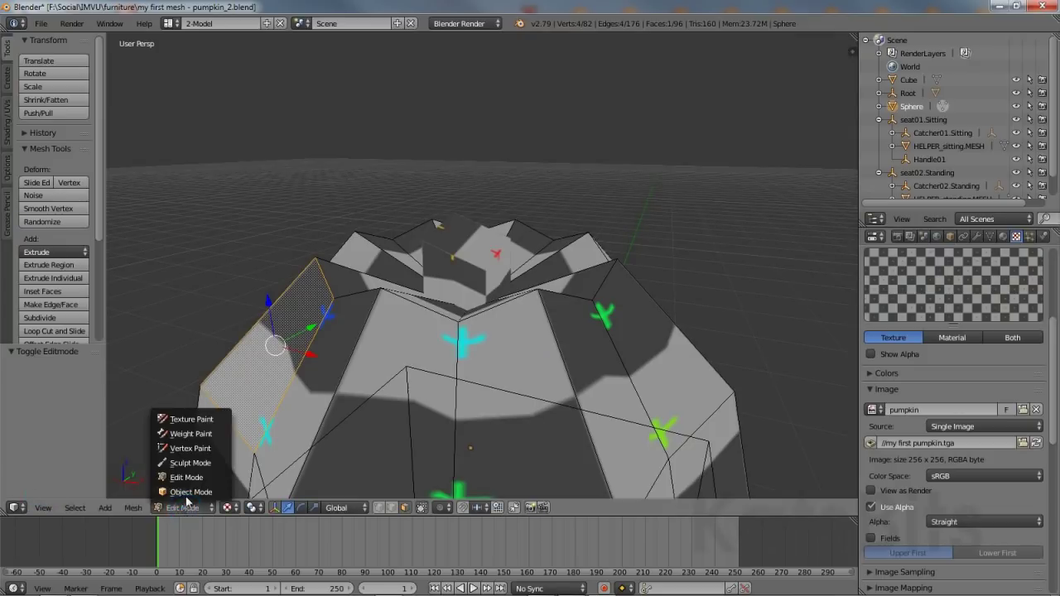
click(187, 495)
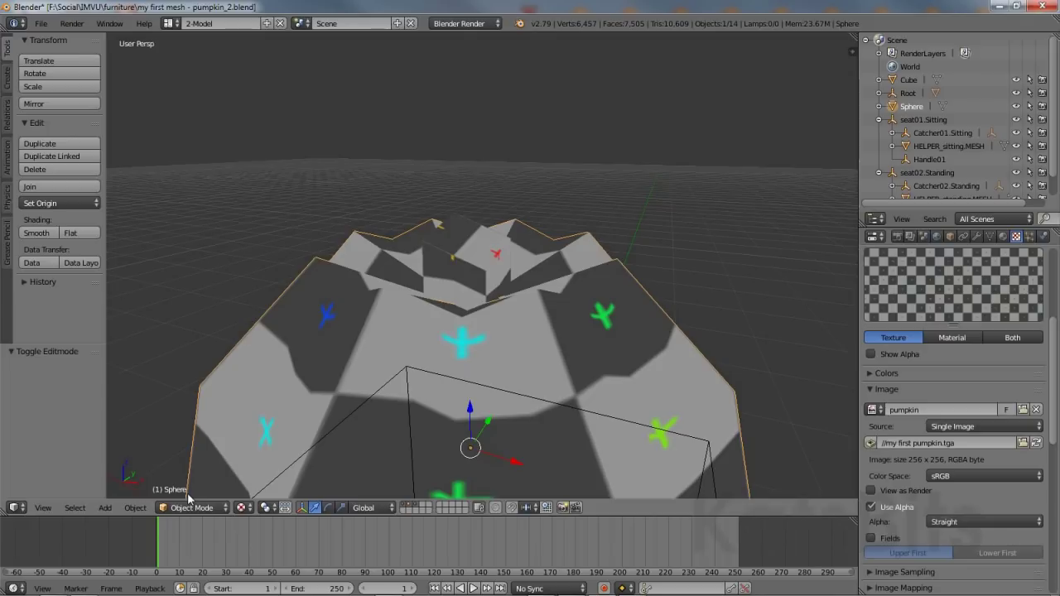
right_click(469, 219)
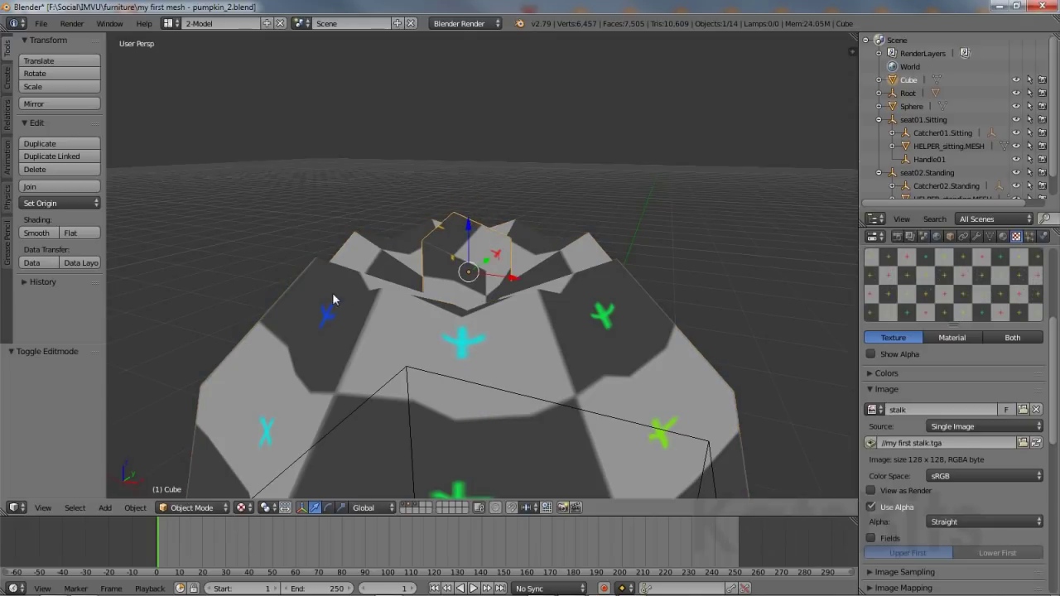
right_click(320, 285)
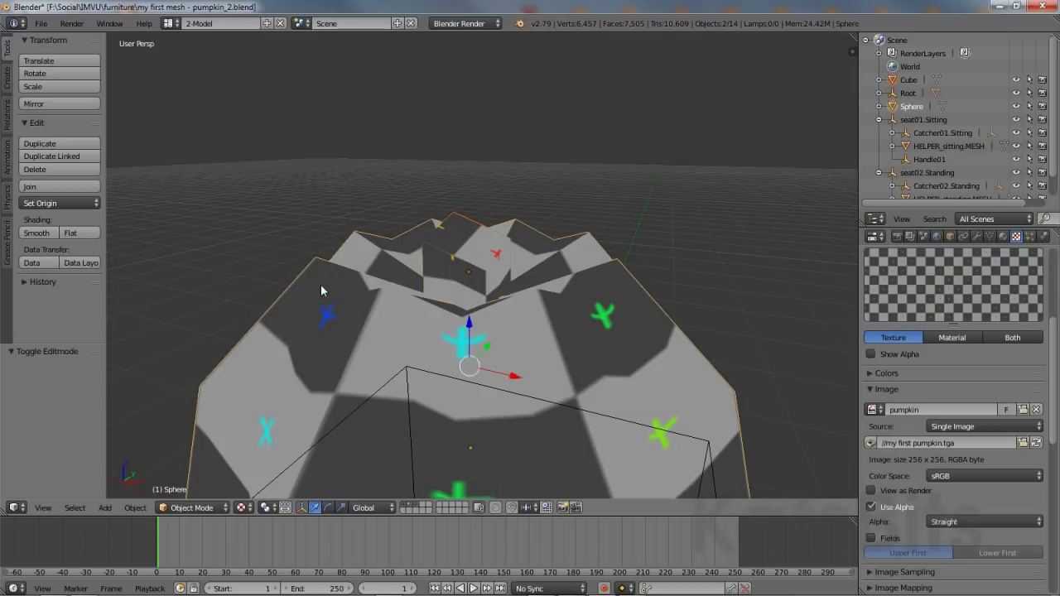
click(135, 508)
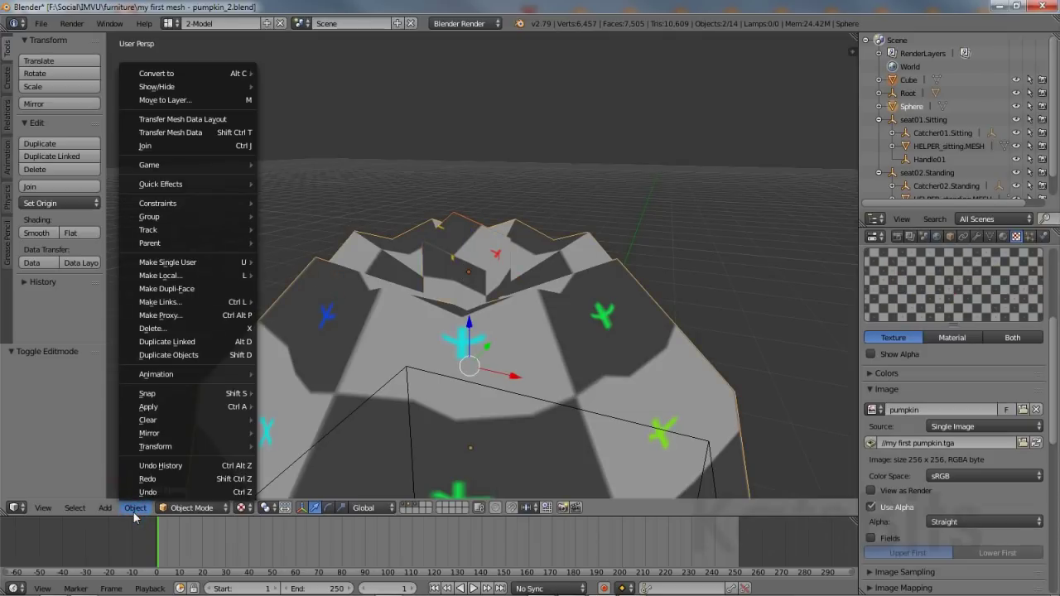
click(151, 147)
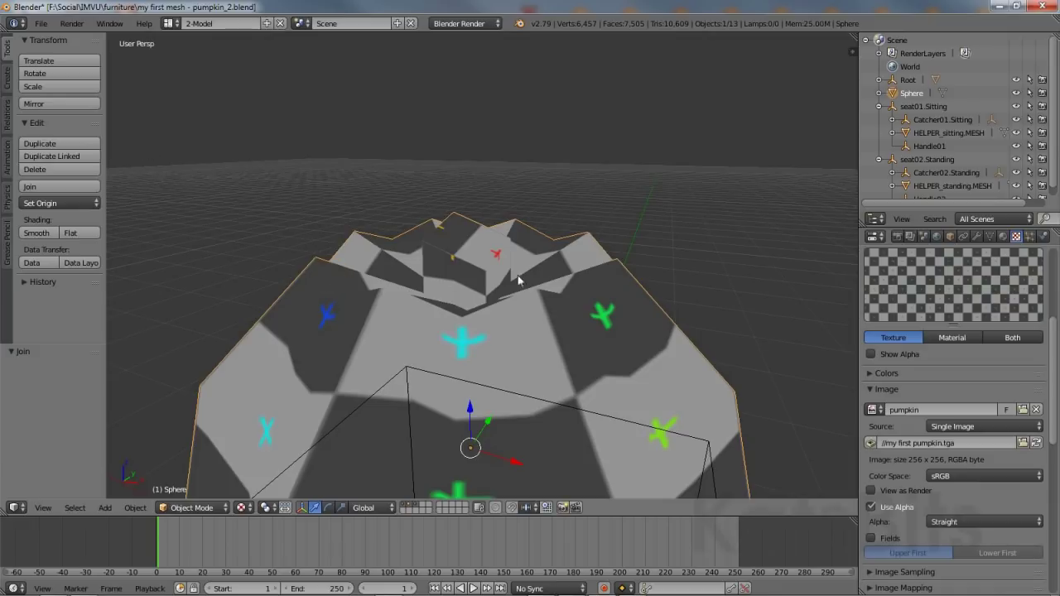
- Add a vertex group to the joined pumpkin mesh and name it "Root"
click(990, 237)
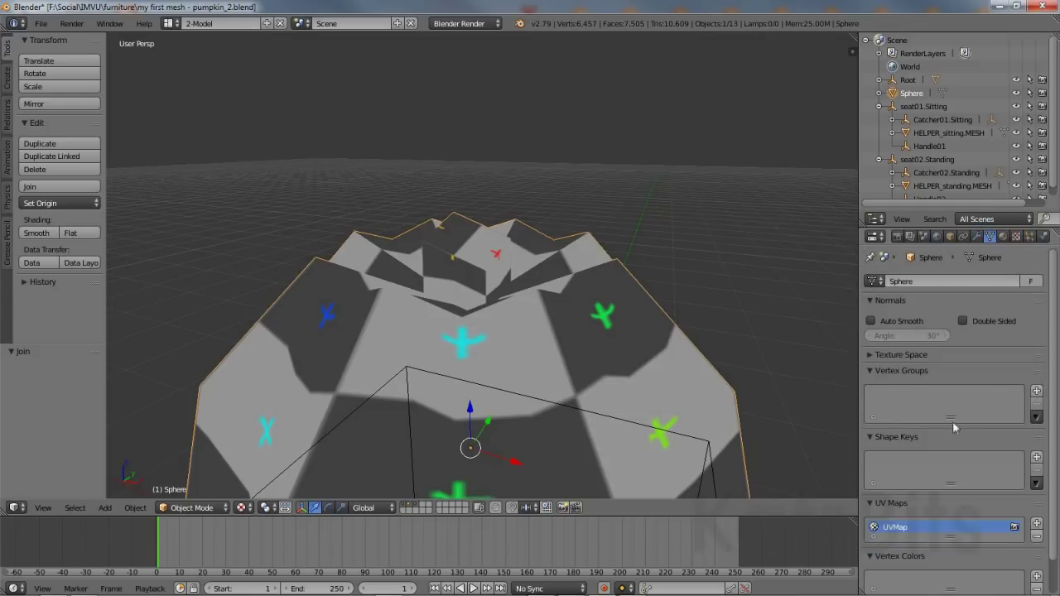
click(1037, 392)
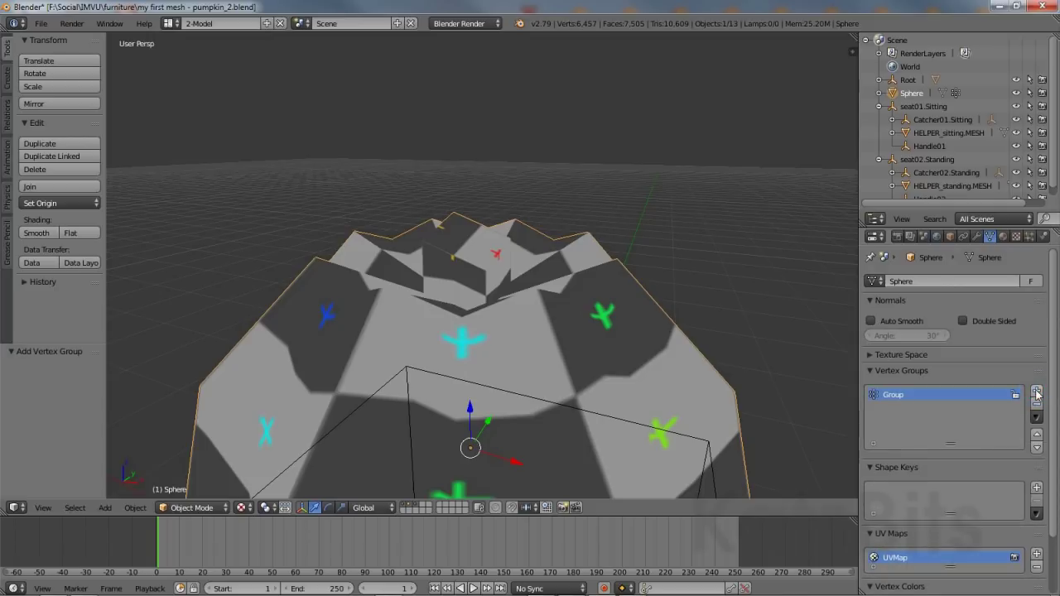
double_click(893, 396)
text(Root)
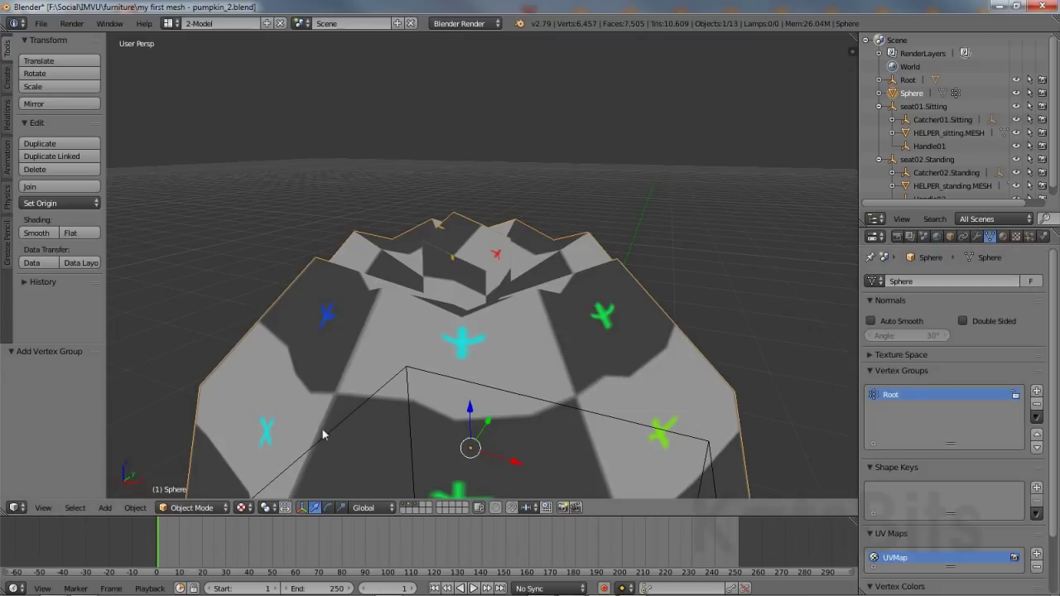
- Enter Edit Mode, select all of the pumpkin and stalk mesh, and assign it to the Root vertex group
click(193, 508)
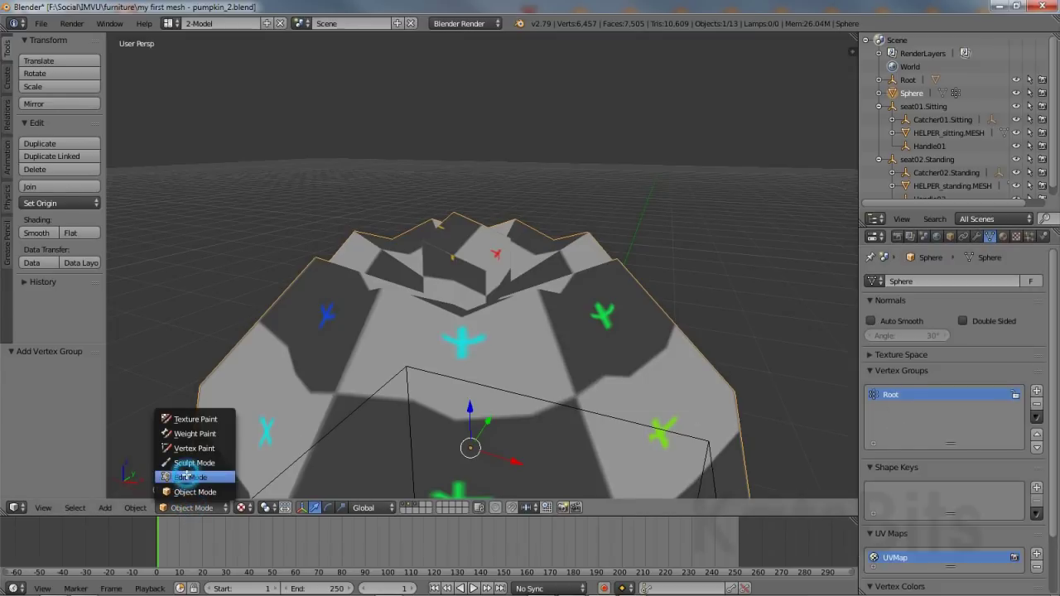
click(187, 477)
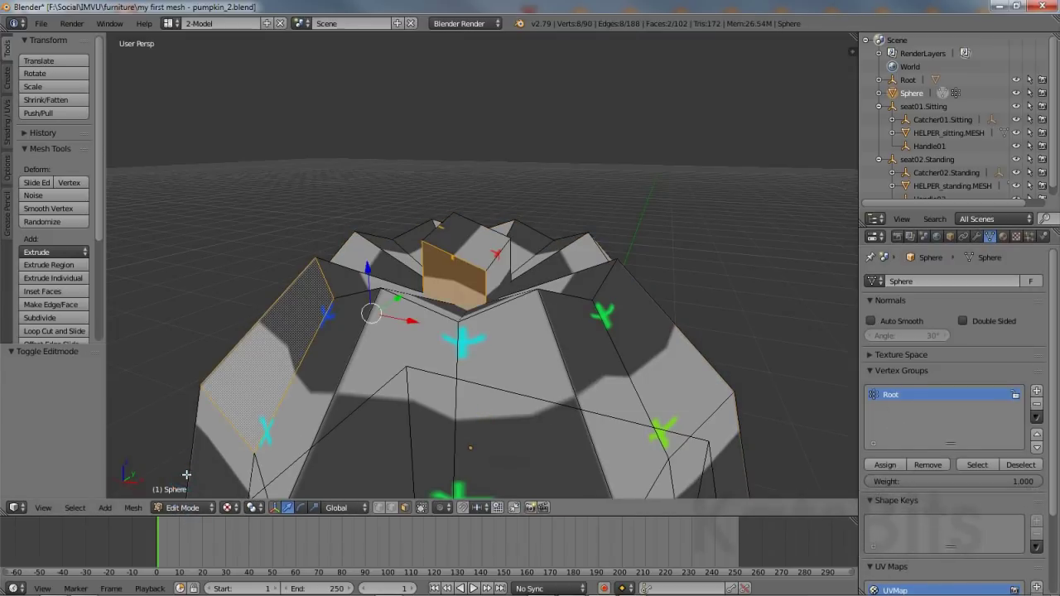
click(75, 509)
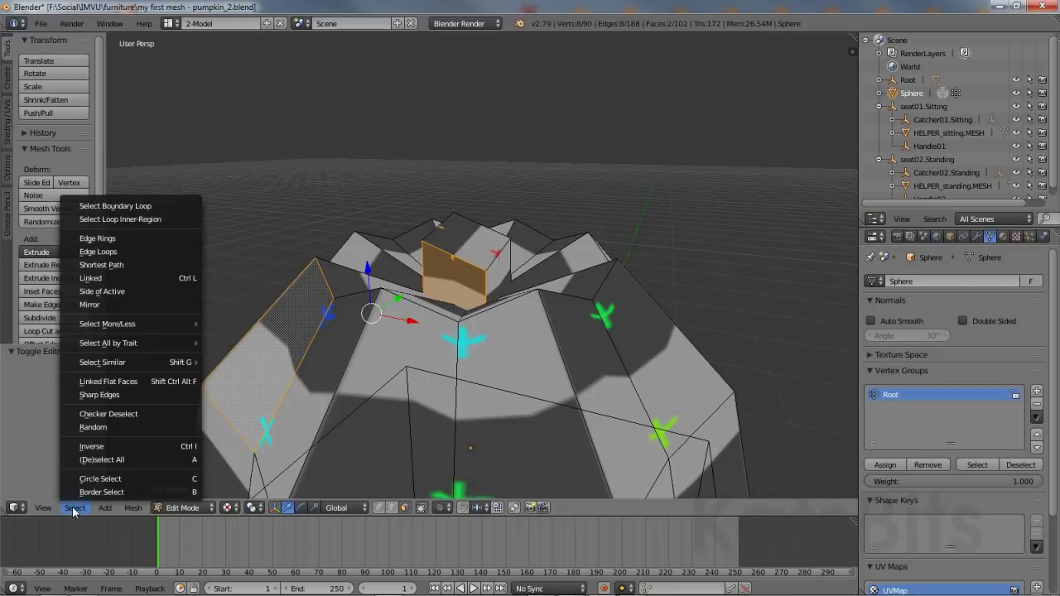
click(86, 461)
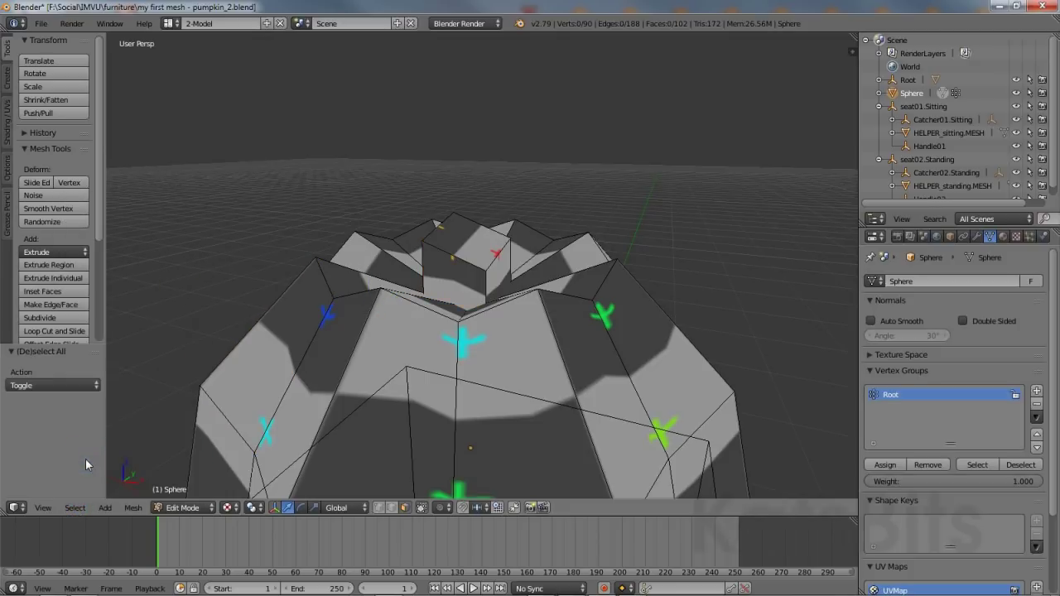
click(74, 508)
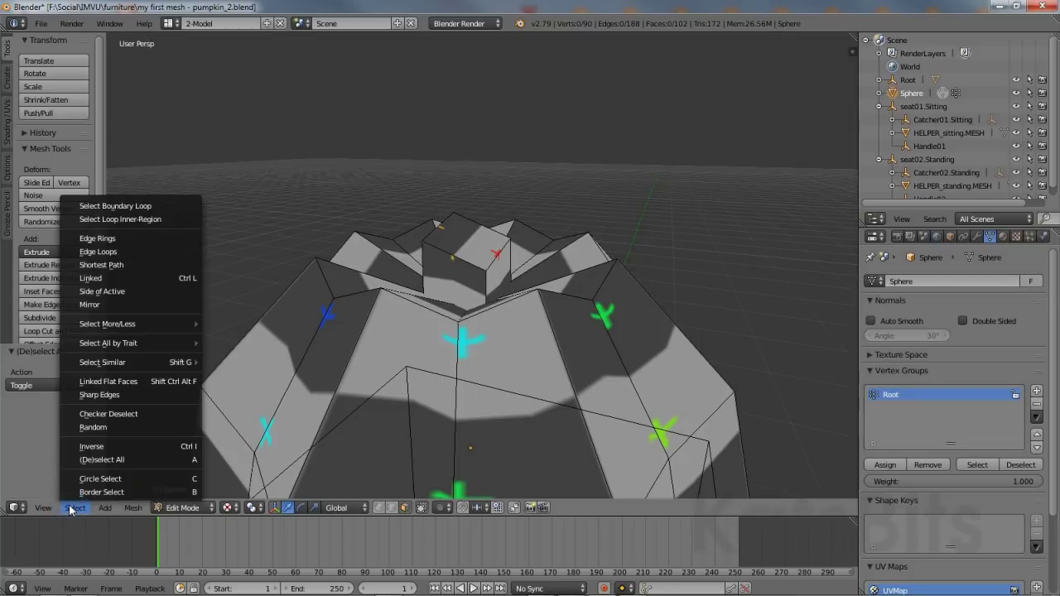
click(86, 461)
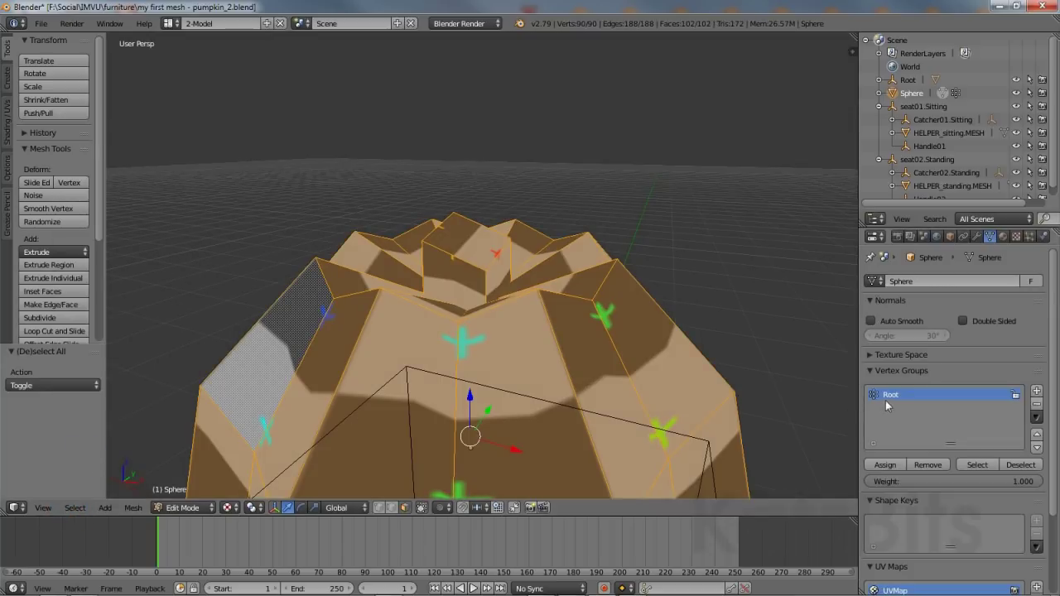
click(886, 466)
- Check the Root group's assignment by deselecting and reselecting its vertices, then leave them deselected and return to Object Mode
click(1019, 466)
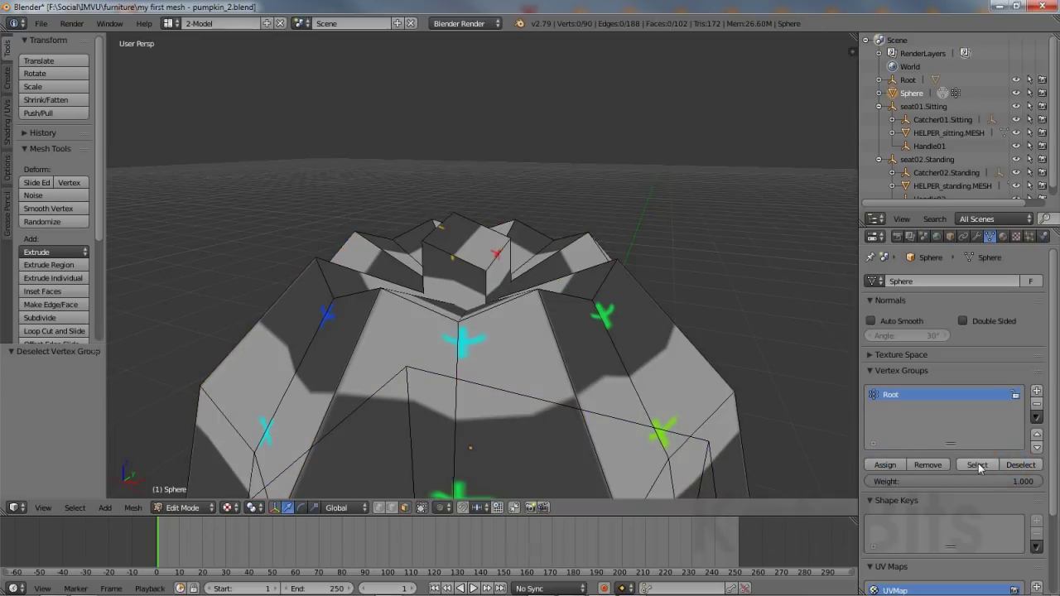
click(978, 466)
click(1019, 465)
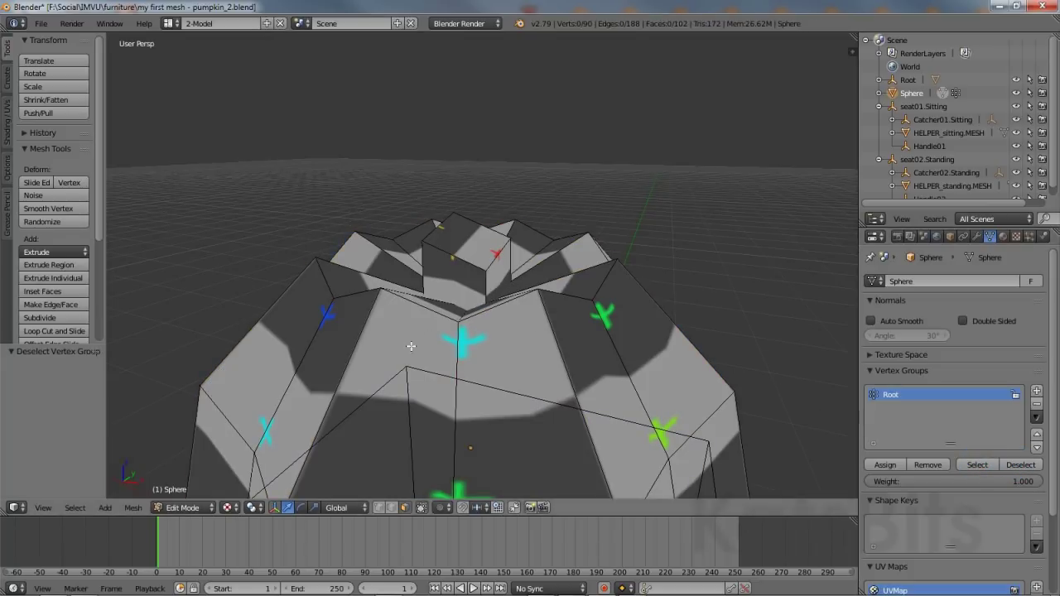
click(184, 507)
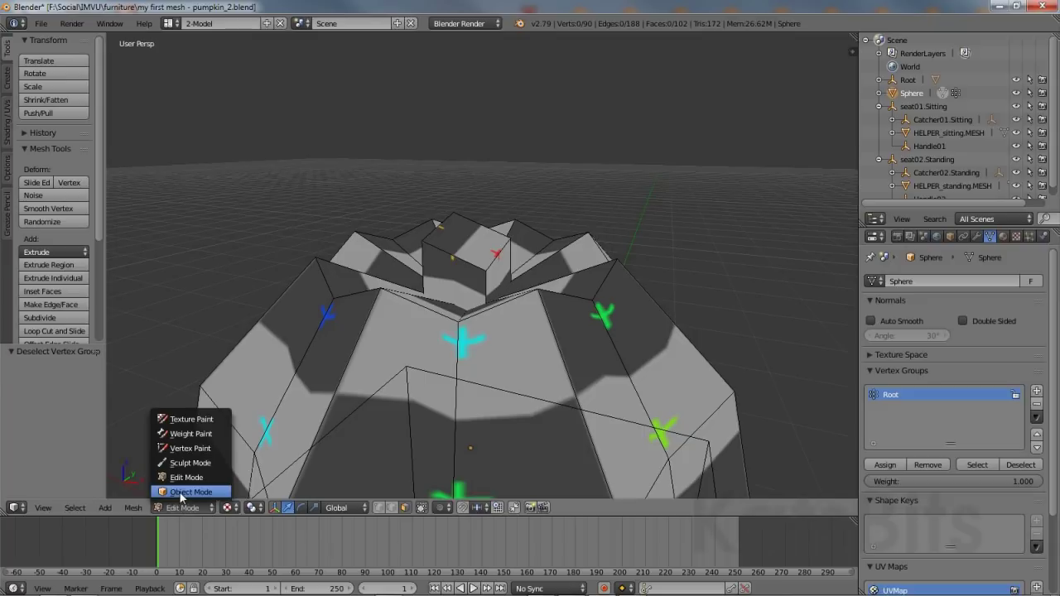
click(183, 495)
scroll(211, 319, down, 5)
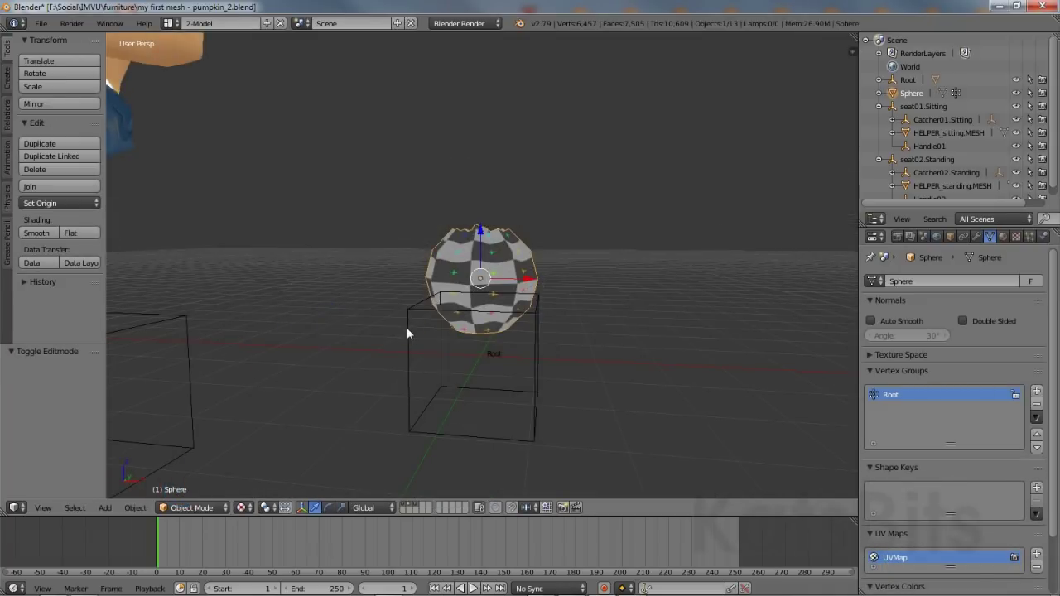
right_click(407, 327)
shift+middle_drag(441, 403, 433, 342)
middle_drag(622, 363, 785, 363)
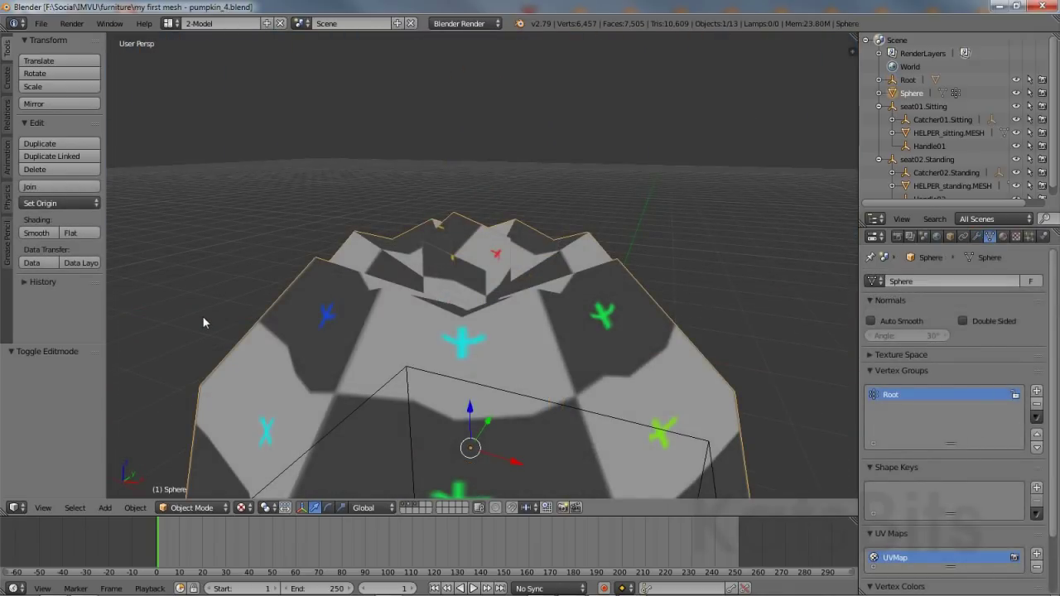
scroll(310, 320, down, 3)
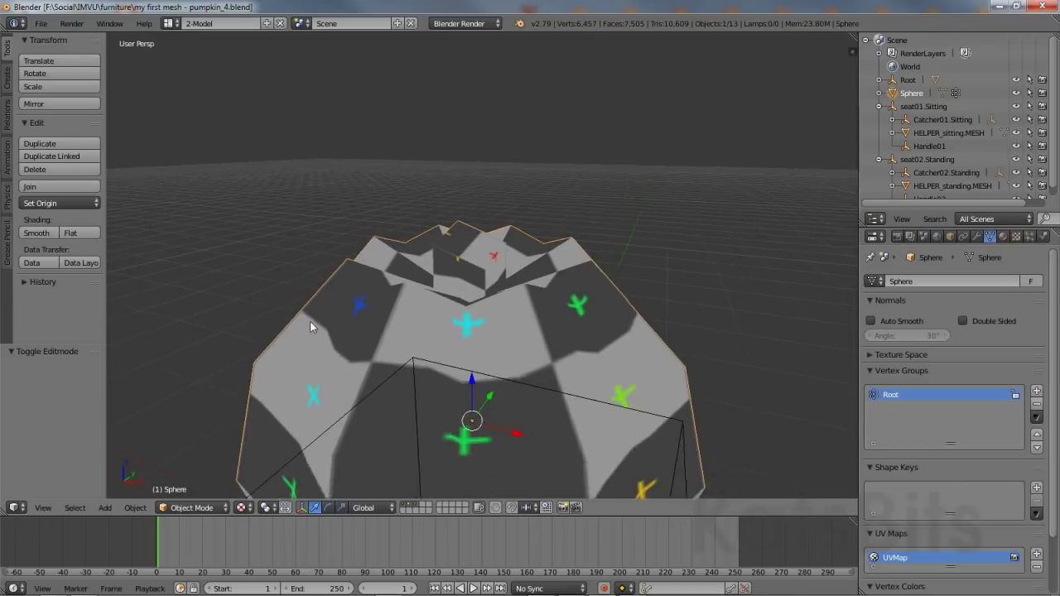
- Try parenting the pumpkin mesh to the Root empty with Object (Keep Transform), and start moving Root to test the link
middle_drag(401, 323, 460, 305)
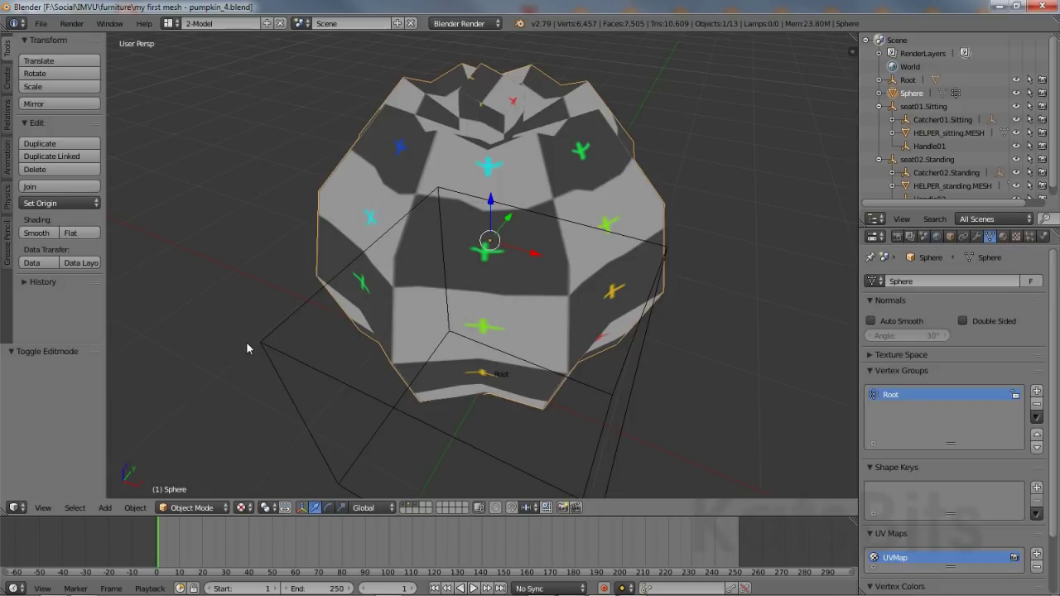
click(332, 184)
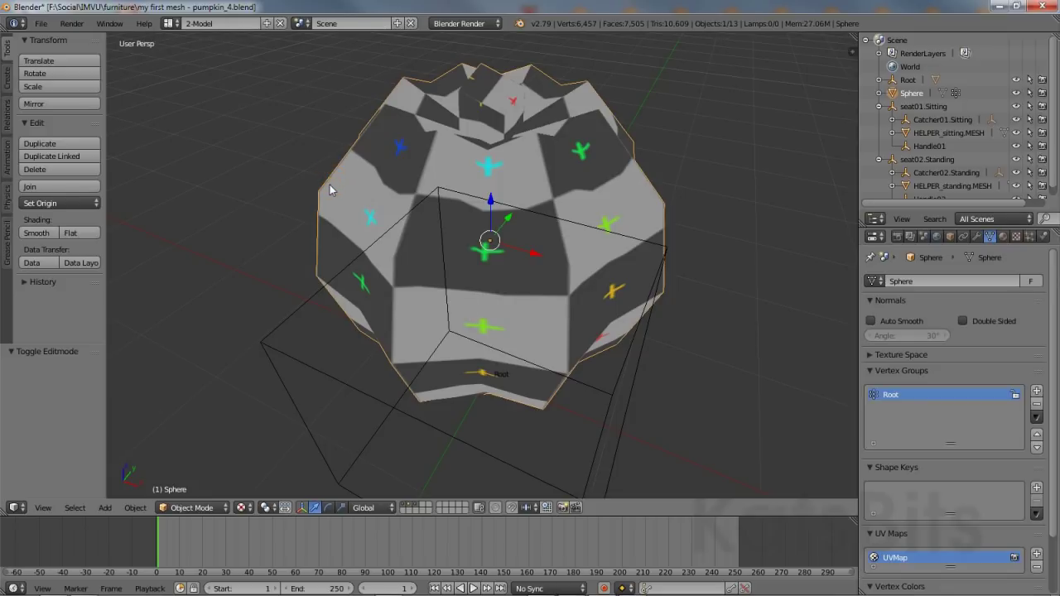
right_click(282, 322)
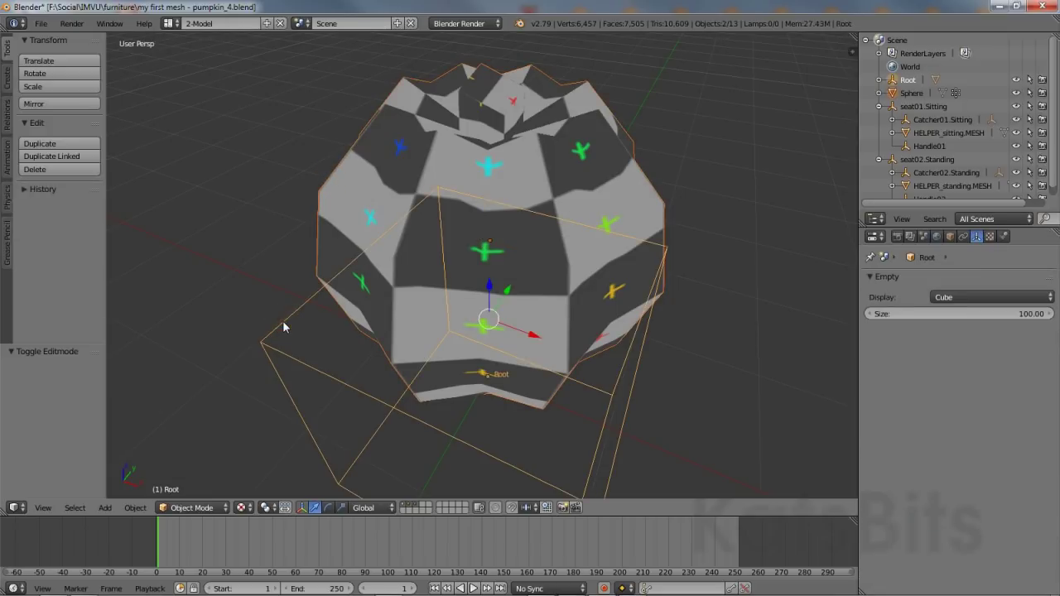
click(135, 508)
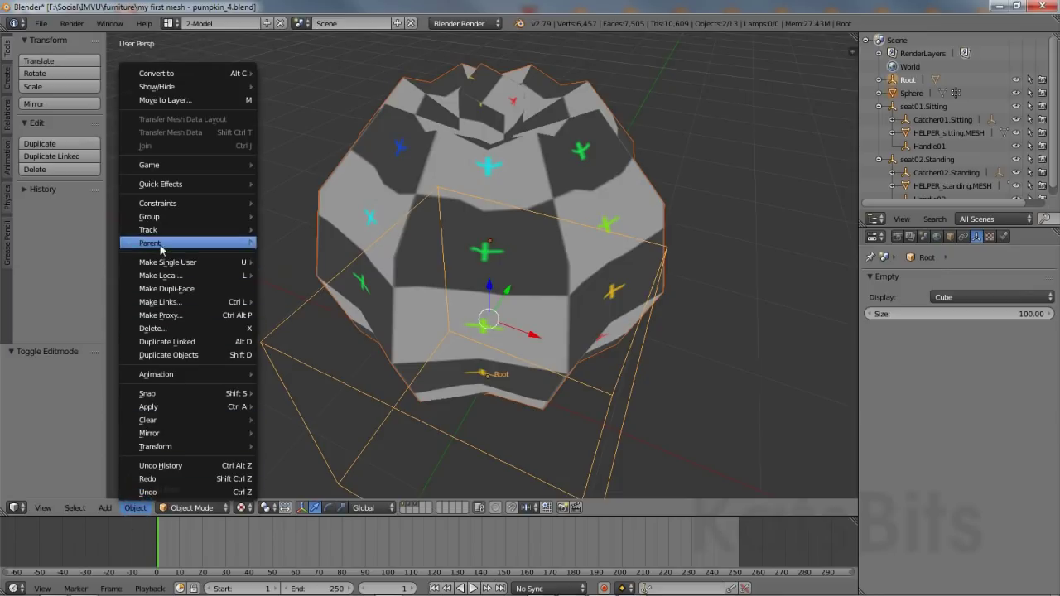
mouse_move(161, 245)
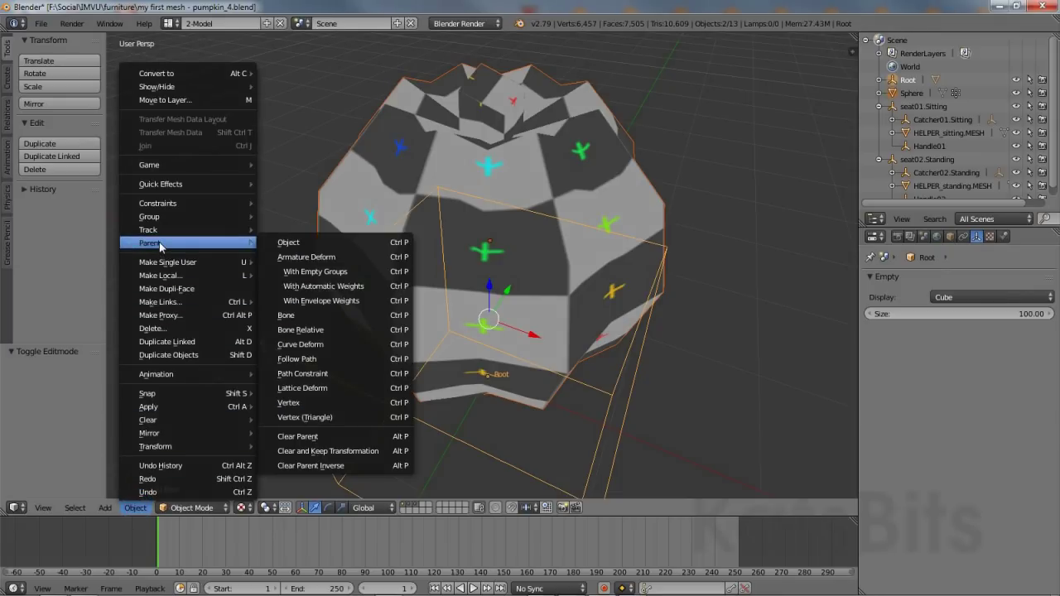
click(295, 242)
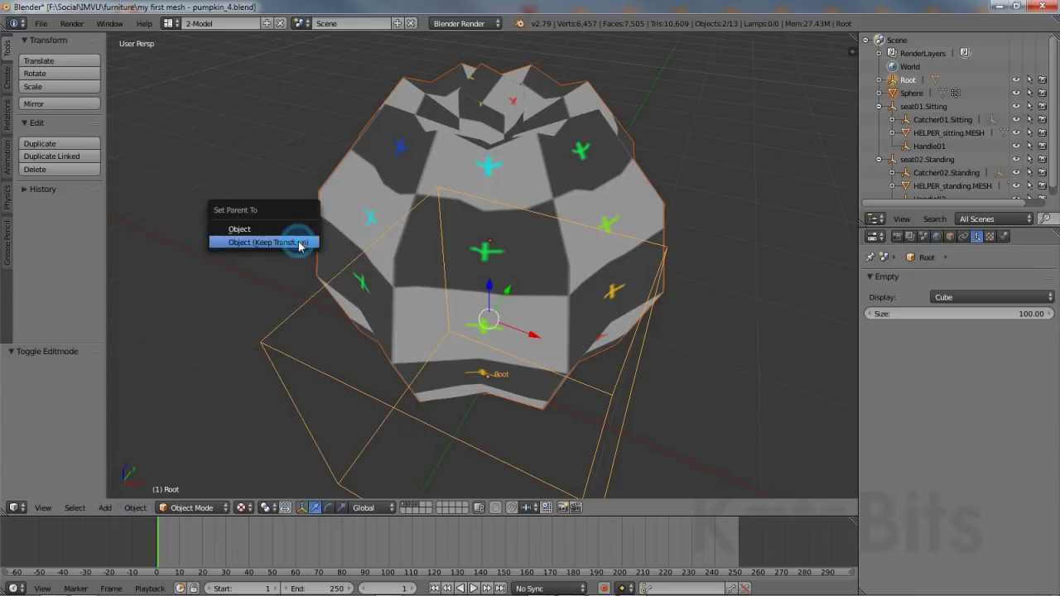
click(240, 243)
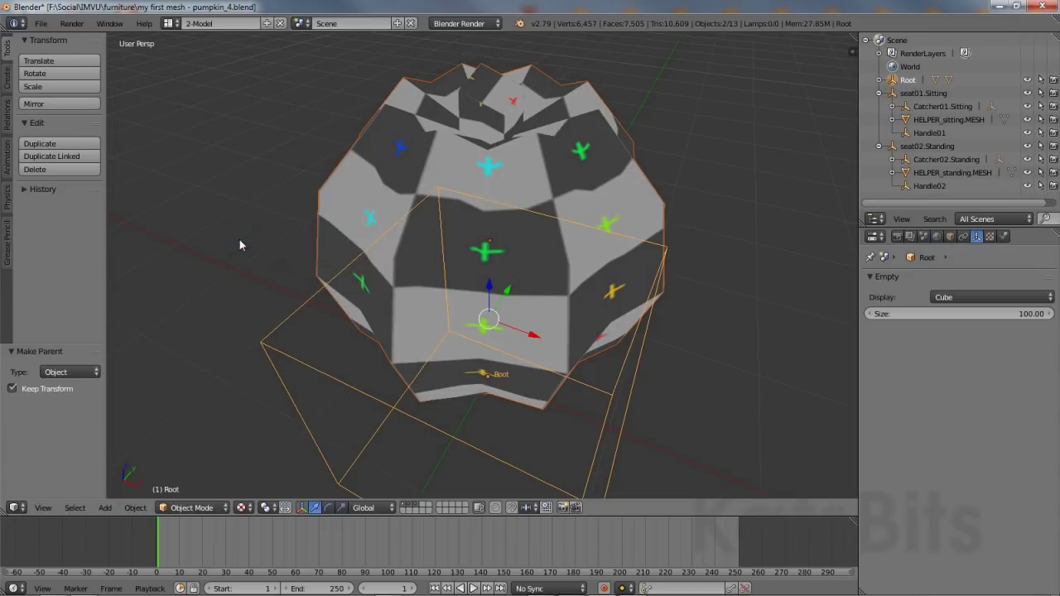
click(280, 350)
key(g)
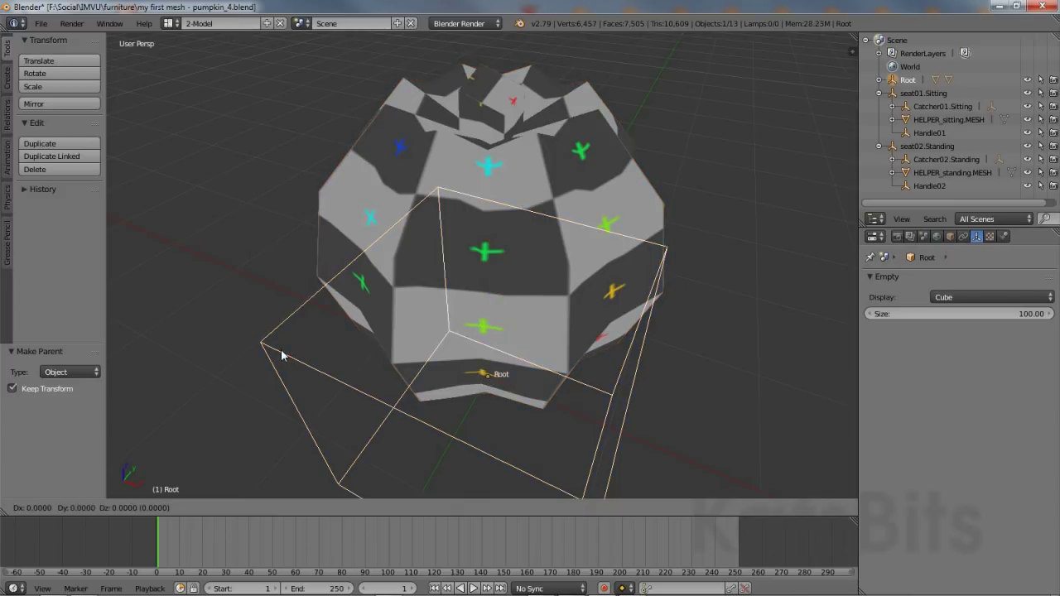
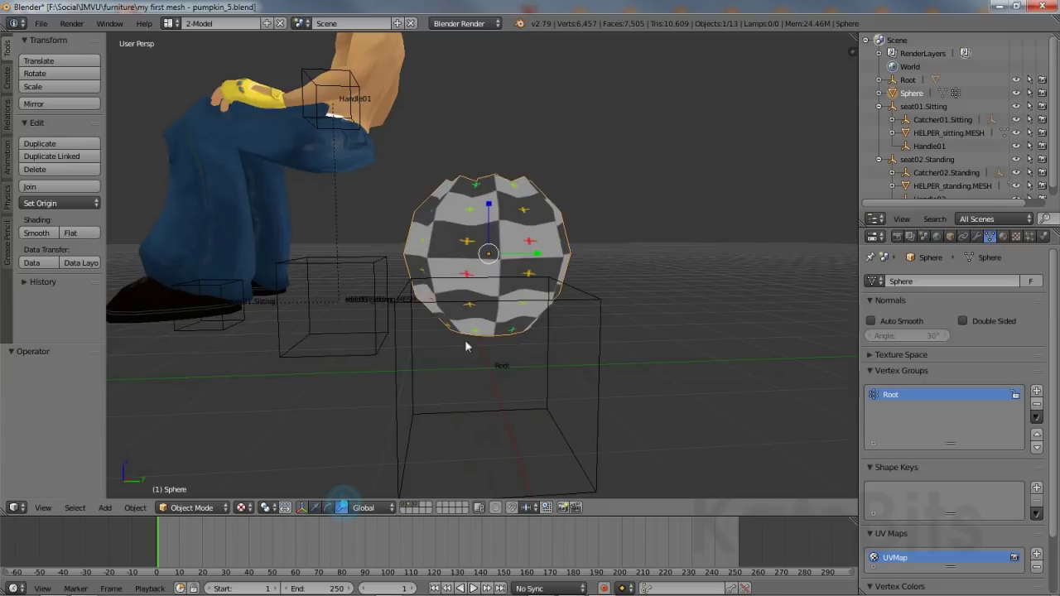
- Enlarge the pumpkin along Y and by about 1.112 along Z, and tilt it about 9.6° around the Y axis
drag(537, 258, 560, 255)
drag(489, 214, 485, 174)
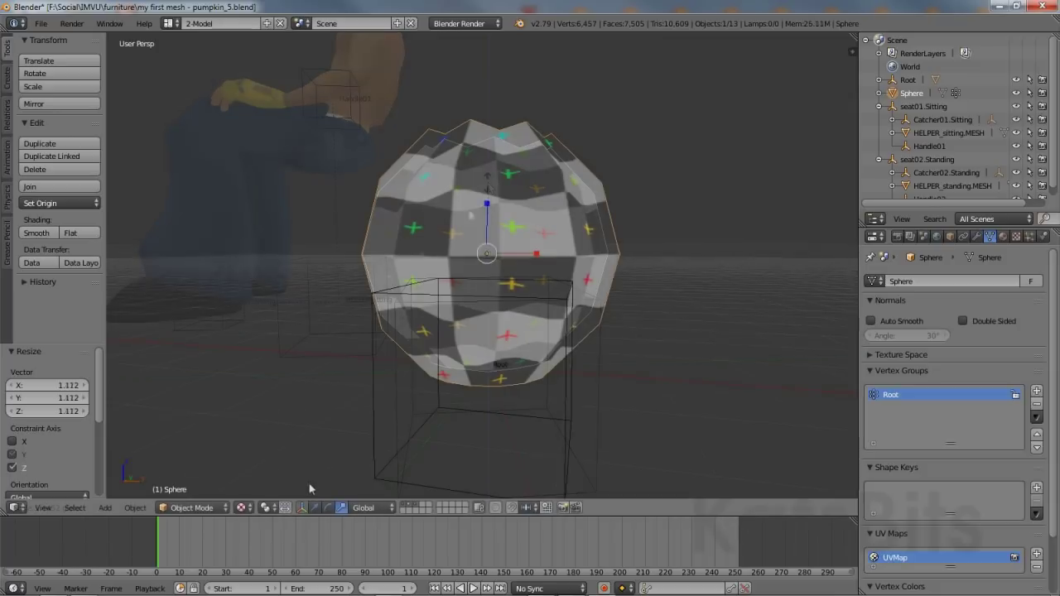
click(328, 508)
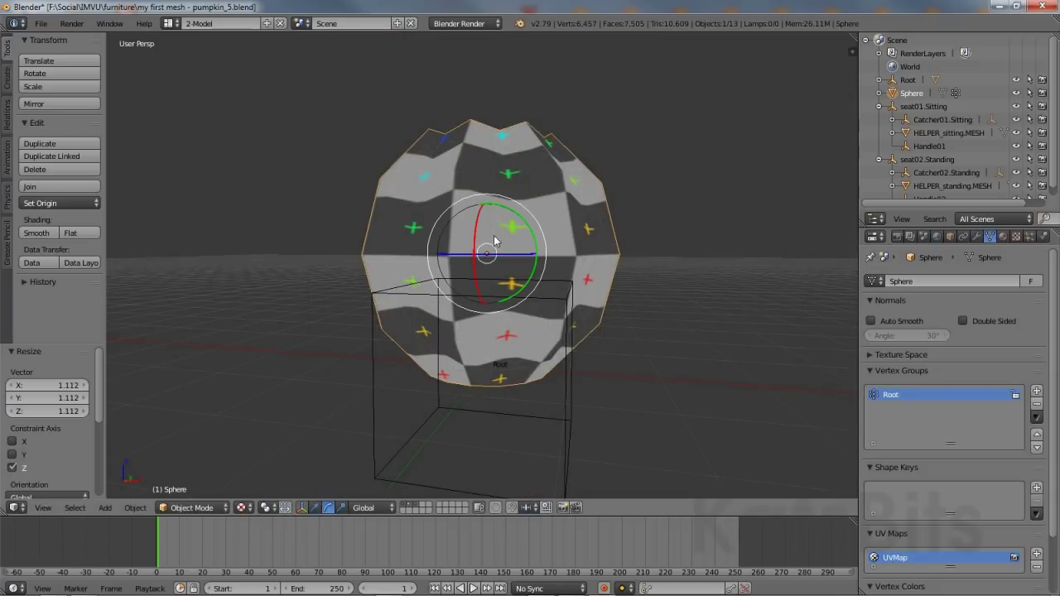
middle_drag(464, 273, 518, 228)
mouse_move(519, 228)
mouse_down()
mouse_move(531, 237)
mouse_move(489, 218)
mouse_move(473, 224)
mouse_move(530, 280)
mouse_move(513, 220)
mouse_move(521, 241)
mouse_up()
middle_drag(521, 240, 330, 290)
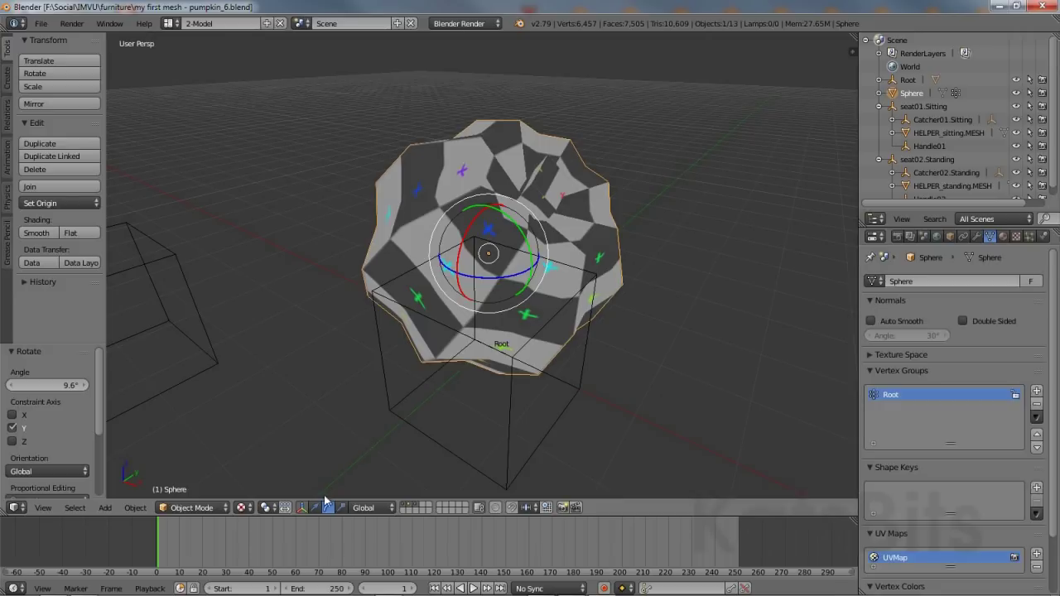
- Select the seat01.Sitting empty and move it with the seated avatar to line up with the pumpkin and the Root empty
click(314, 507)
middle_drag(375, 383, 301, 334)
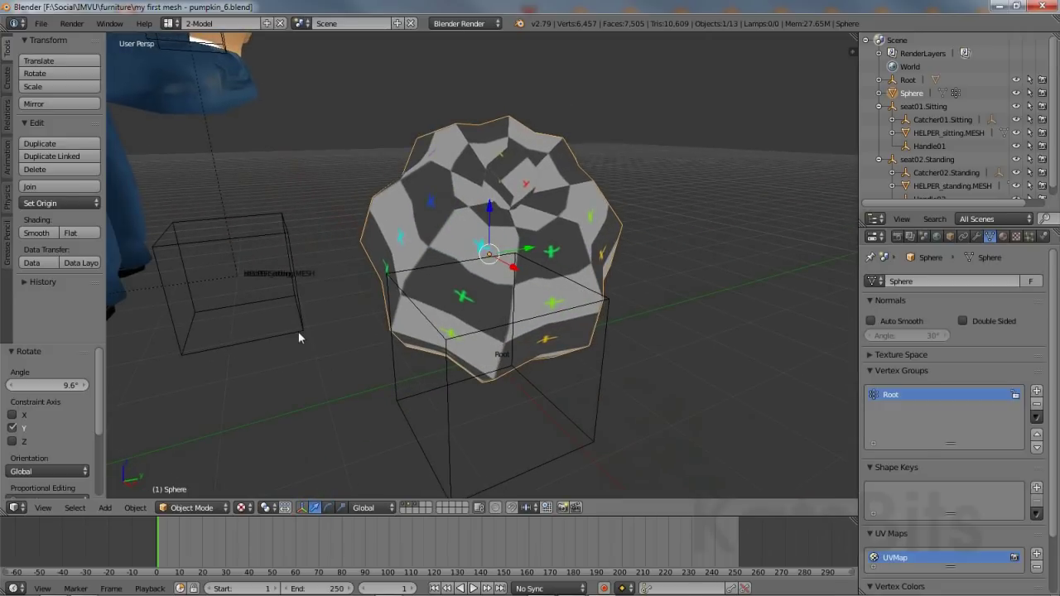
click(299, 333)
scroll(300, 333, down, 3)
scroll(302, 330, down, 3)
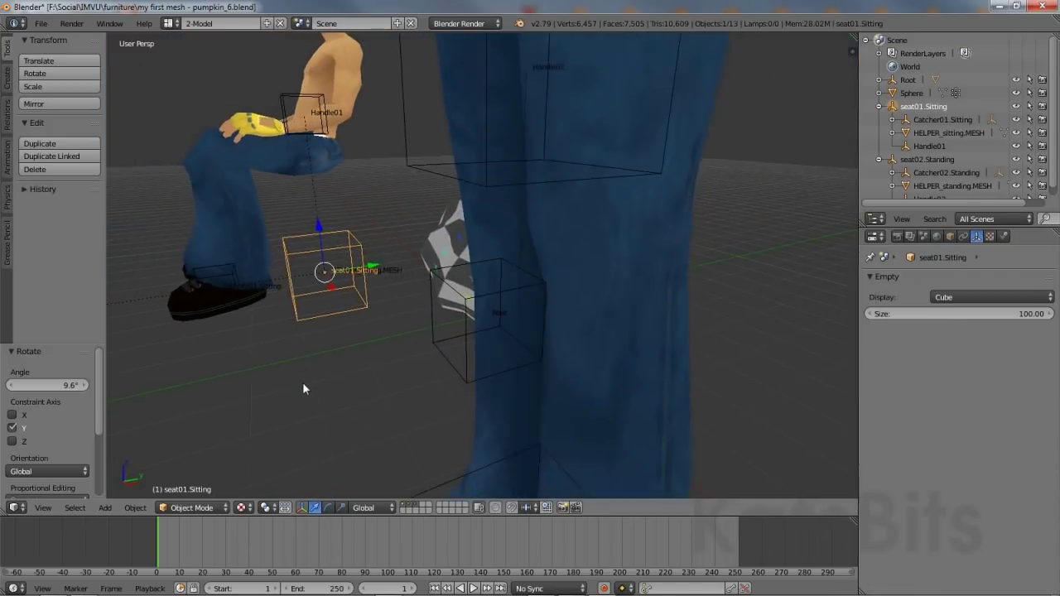
scroll(318, 327, down, 3)
drag(305, 306, 367, 386)
drag(405, 331, 477, 321)
middle_drag(477, 321, 470, 347)
drag(493, 333, 435, 324)
middle_drag(385, 333, 475, 277)
- Select the pumpkin and scale it by about 1.166 along Y, 1.118 along X and 1.209 along Z
right_click(474, 278)
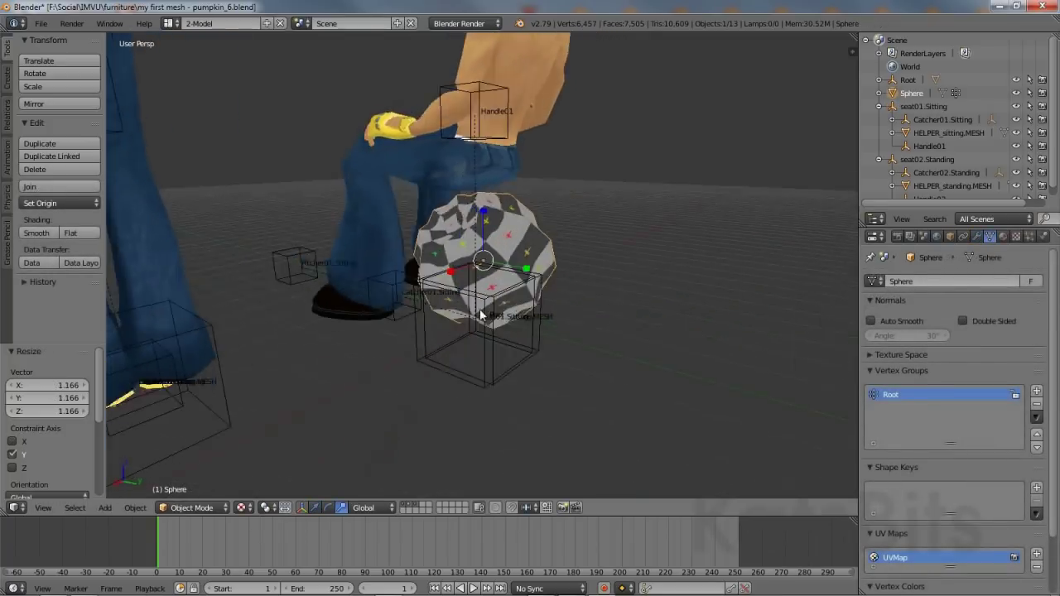
key(s)
click(475, 273)
drag(432, 270, 441, 269)
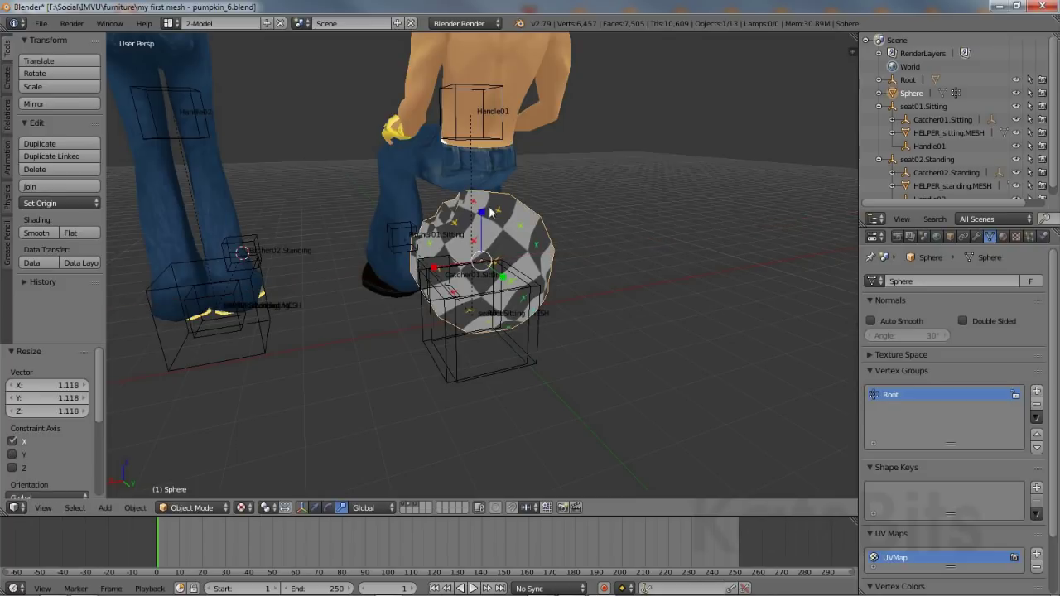
drag(483, 213, 475, 208)
middle_drag(475, 207, 480, 299)
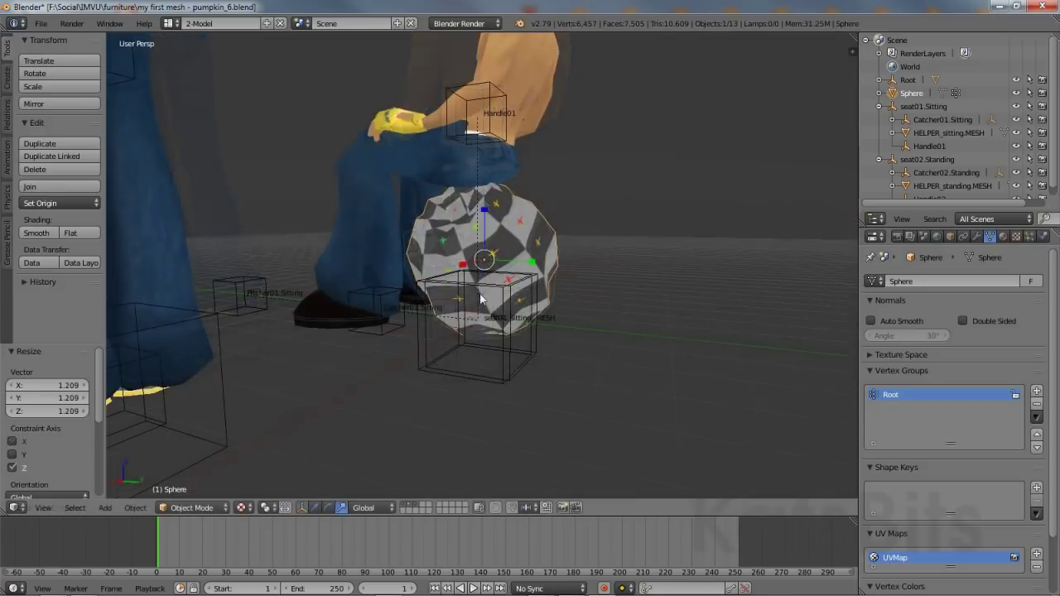
- Raise the pumpkin about 18.56 units along Z so that it sits under the seated avatar
click(315, 508)
drag(484, 210, 487, 207)
mouse_move(481, 385)
middle_down()
mouse_move(388, 394)
mouse_move(482, 395)
middle_up()
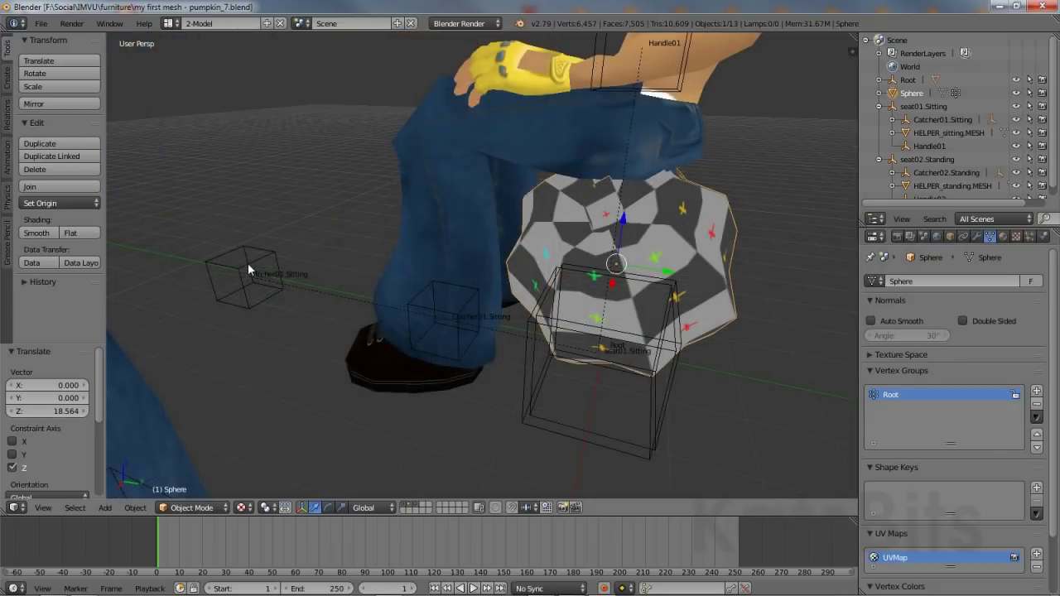
- Parent the Pitcher01.Sitting empty to the Root empty using Object (Keep Transform)
click(248, 267)
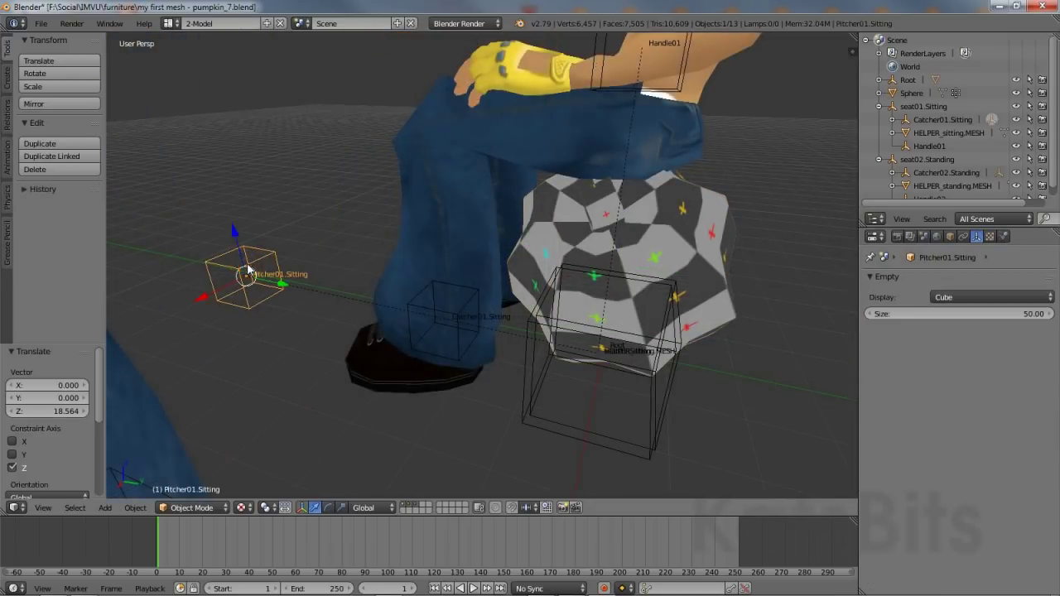
right_click(613, 450)
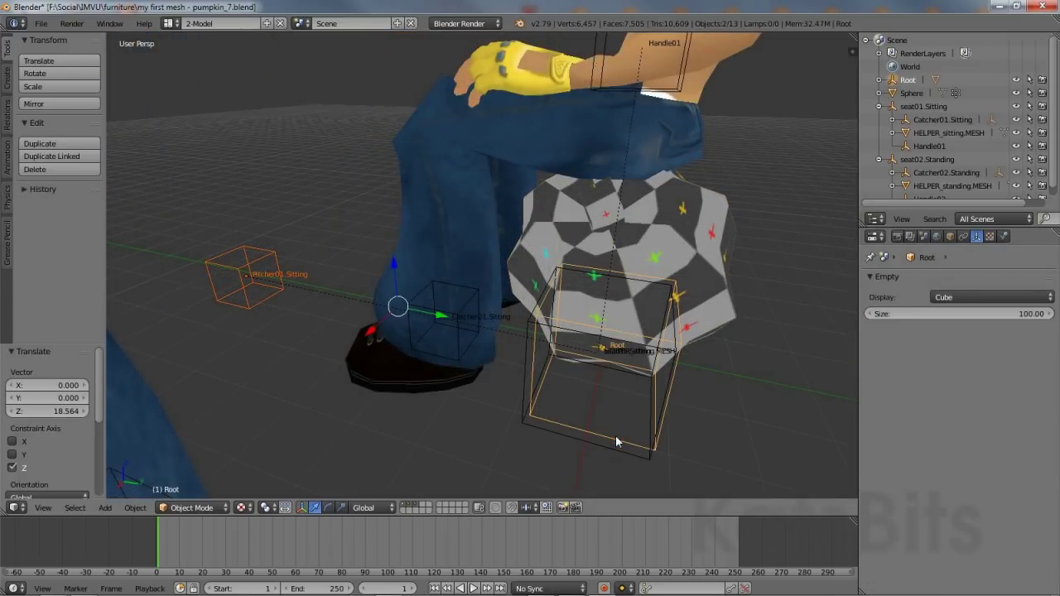
click(135, 507)
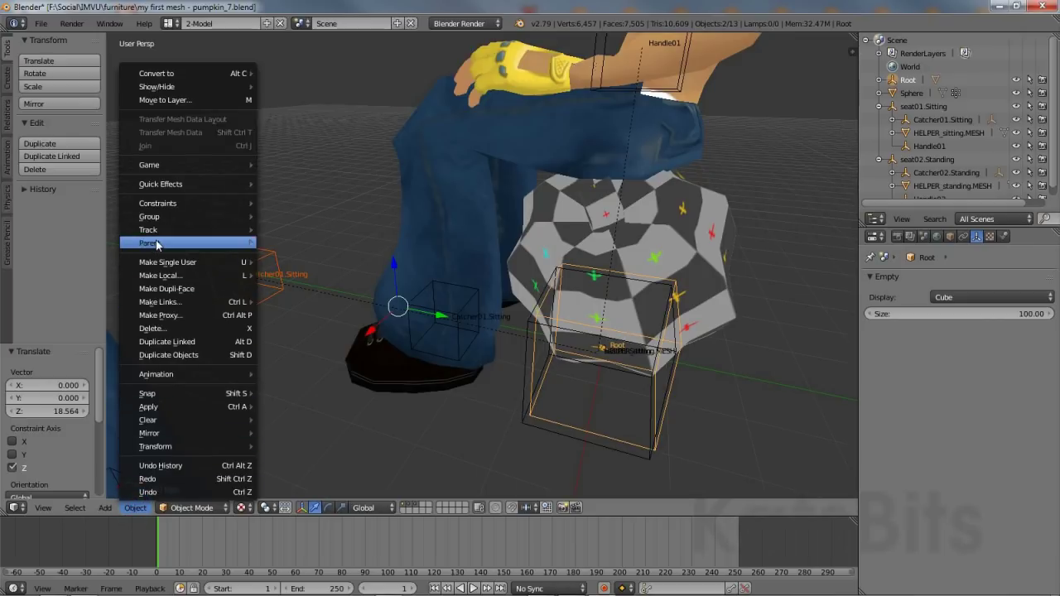
mouse_move(156, 243)
click(286, 243)
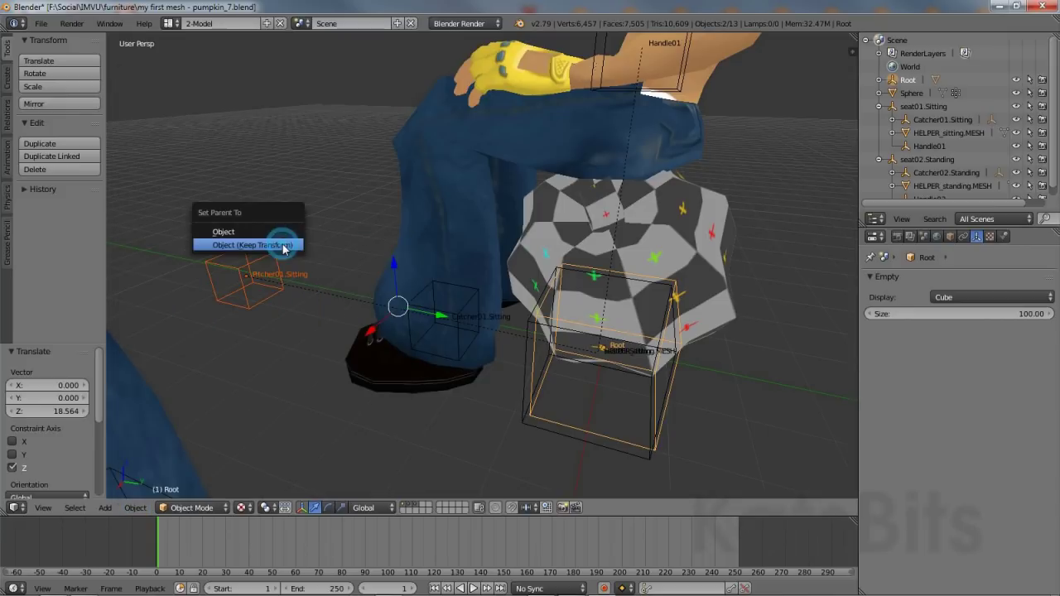
click(267, 245)
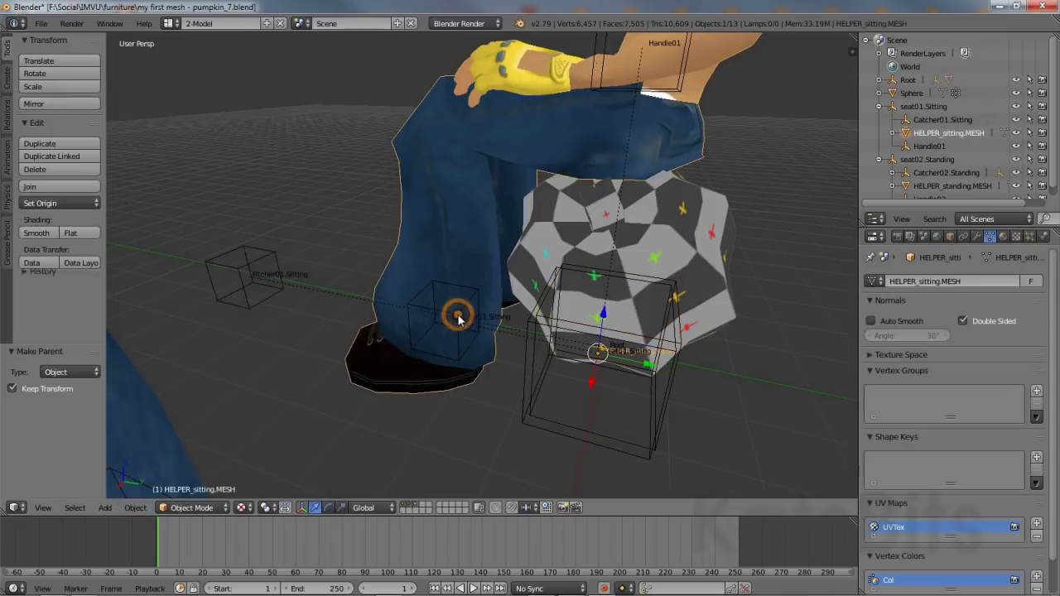
- Parent the Catcher01.Sitting empty to the Root empty using Object (Keep Transform)
right_click(464, 348)
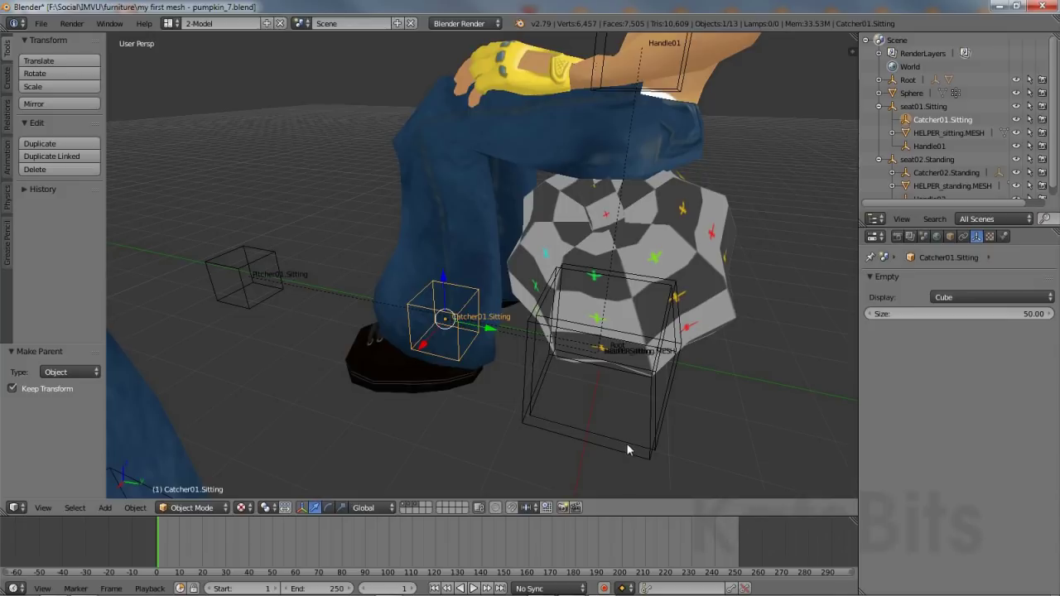
shift+right_click(627, 448)
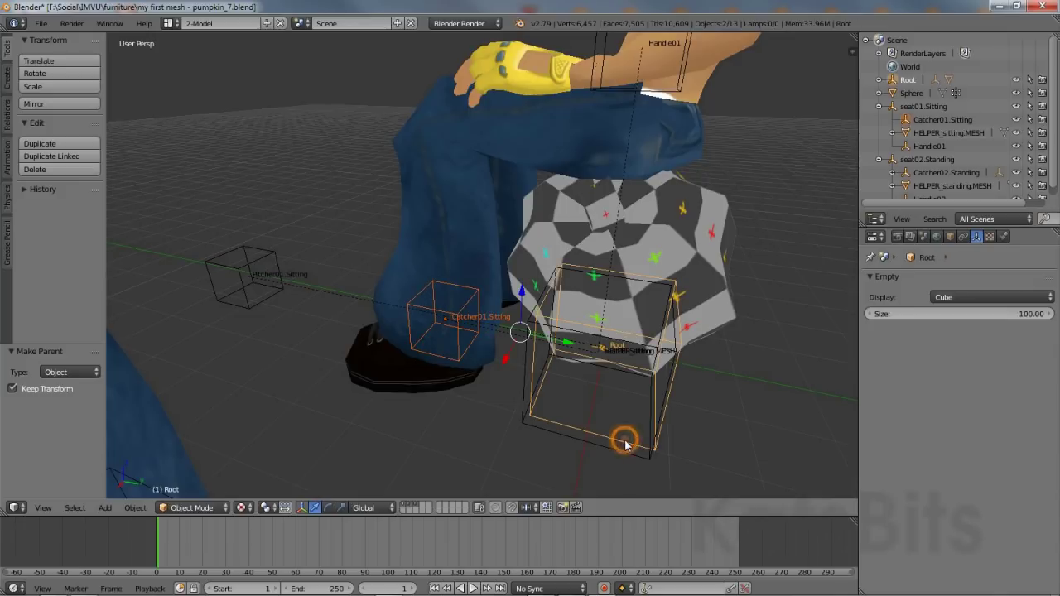
click(137, 508)
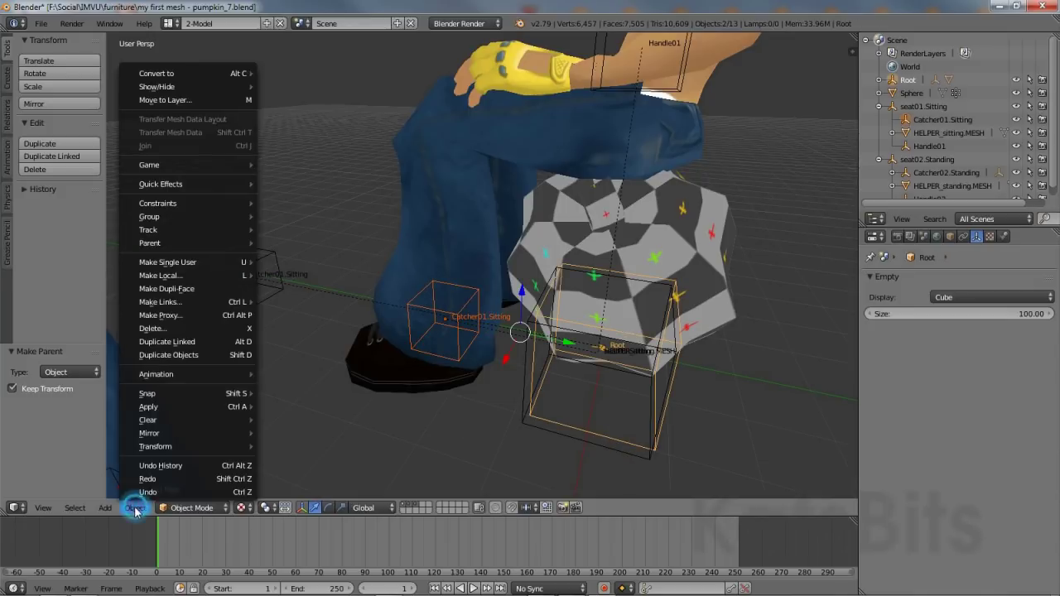
mouse_move(248, 247)
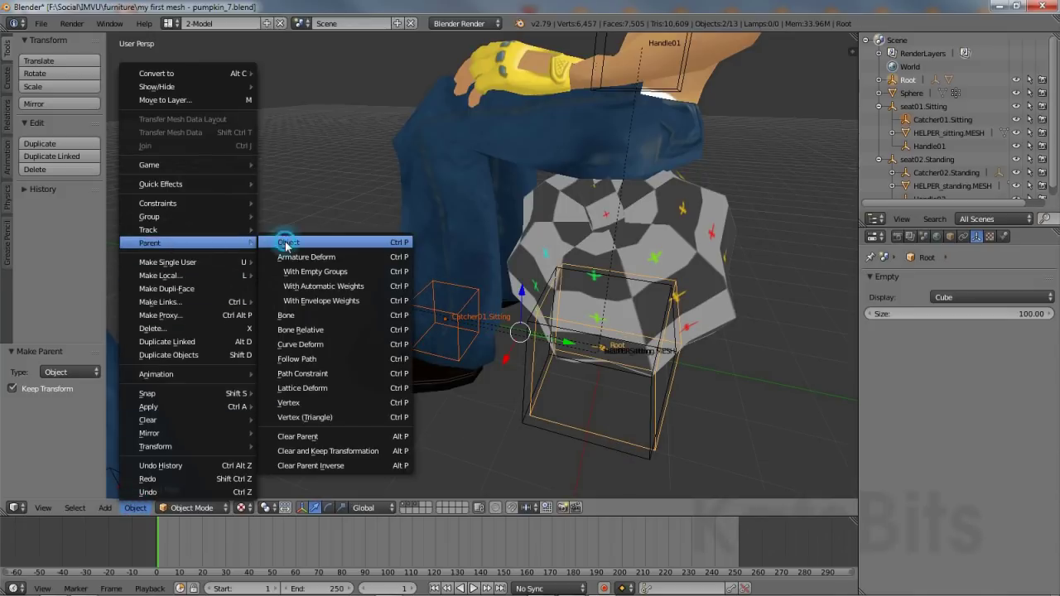
click(279, 241)
click(246, 242)
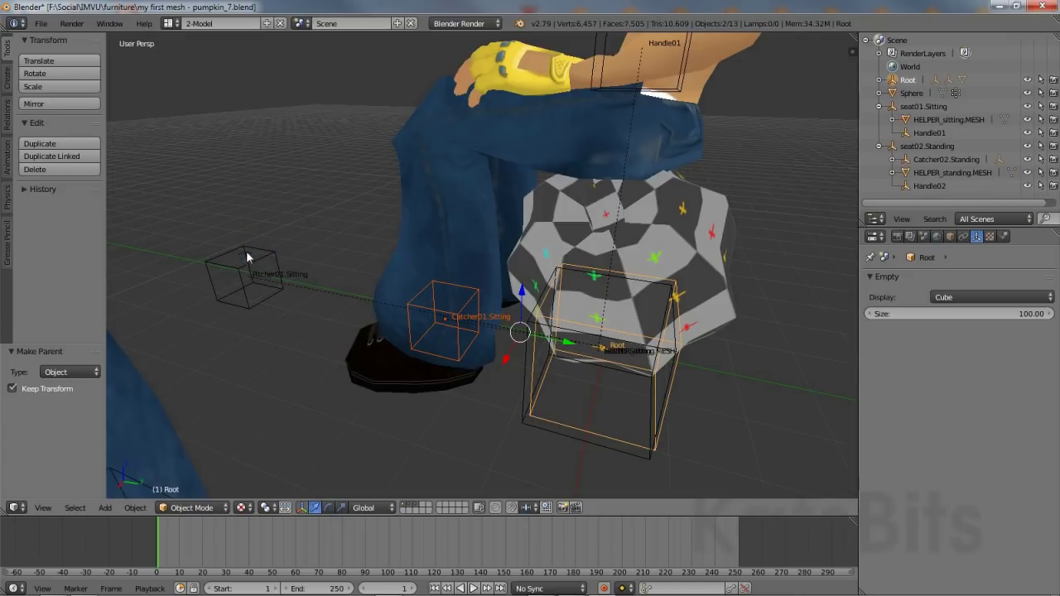
- Parent the seat01.Sitting empty to the Root empty using Object (Keep Transform)
right_click(521, 383)
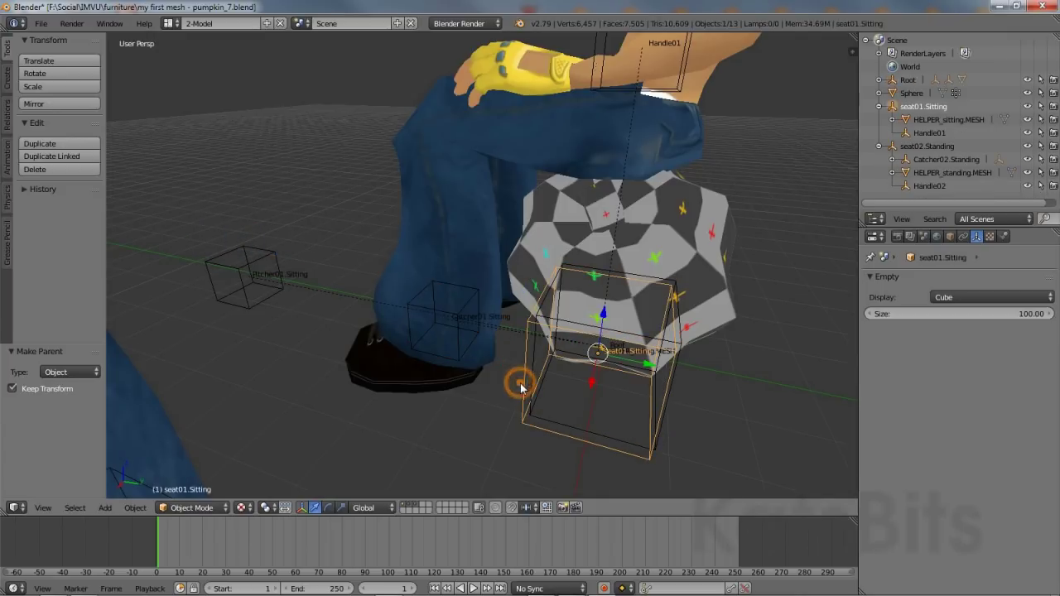
right_click(601, 434)
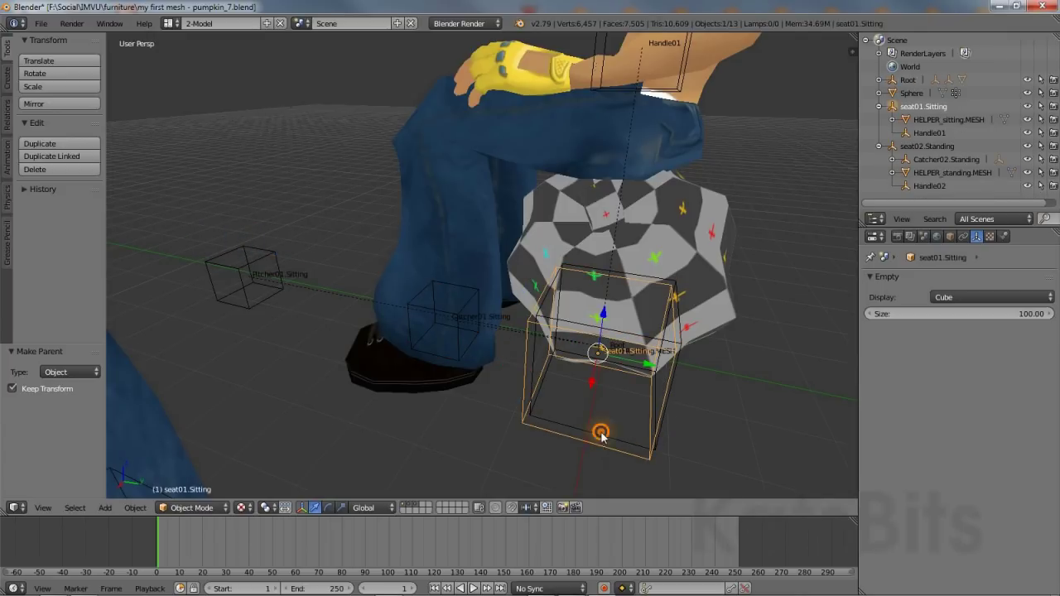
click(135, 508)
mouse_move(156, 241)
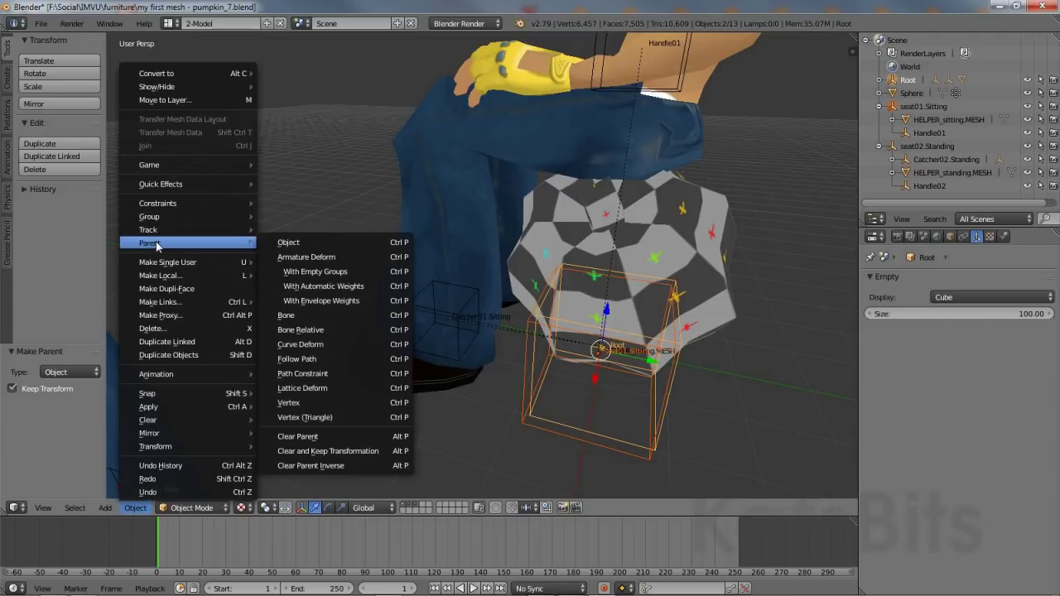
click(284, 243)
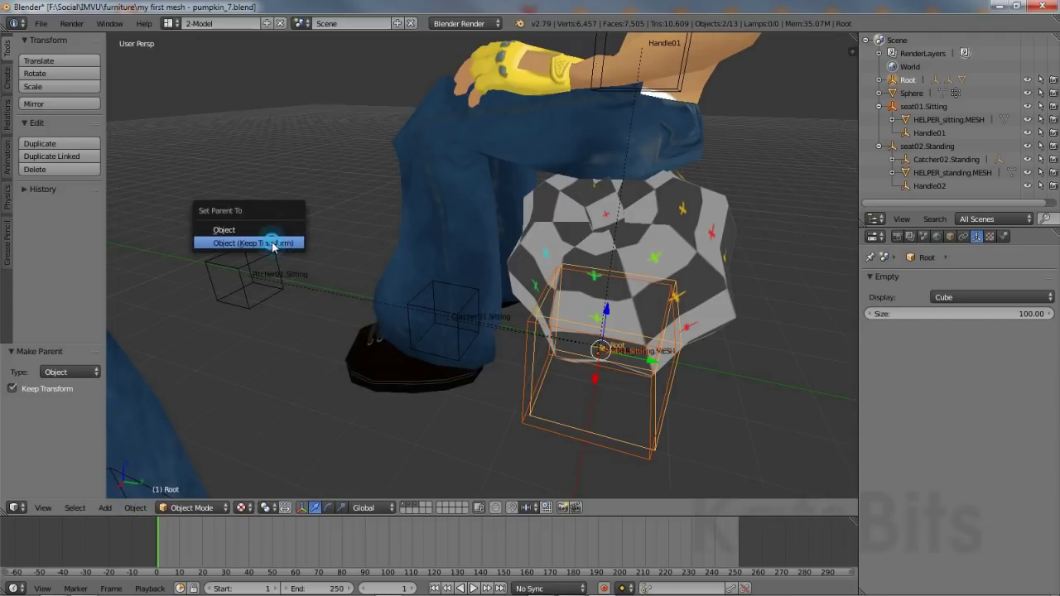
click(272, 242)
- Parent the Handle01 empty to the Root empty using Object (Keep Transform)
right_click(671, 96)
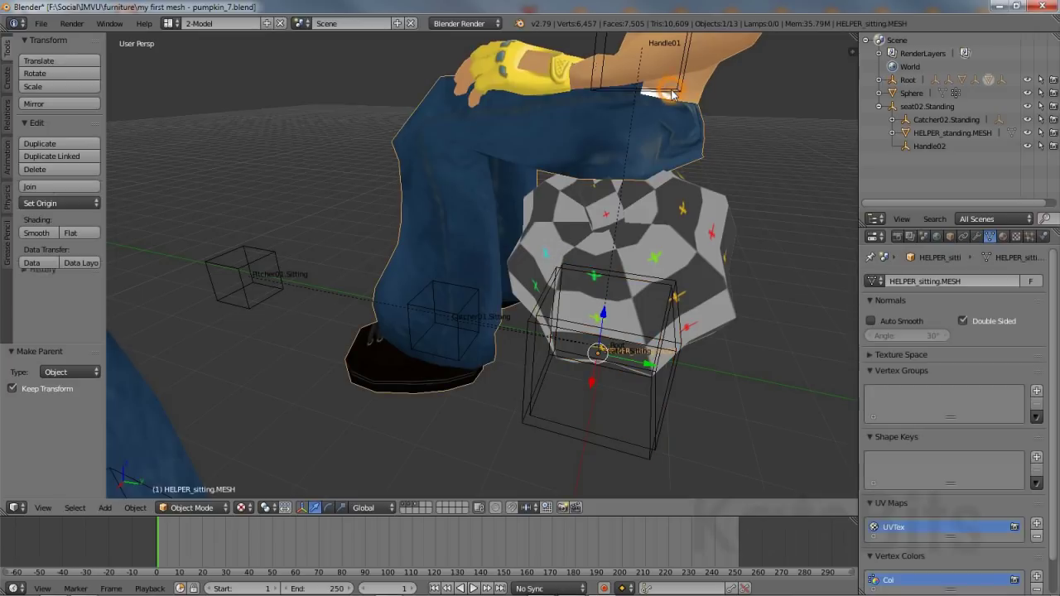
right_click(667, 95)
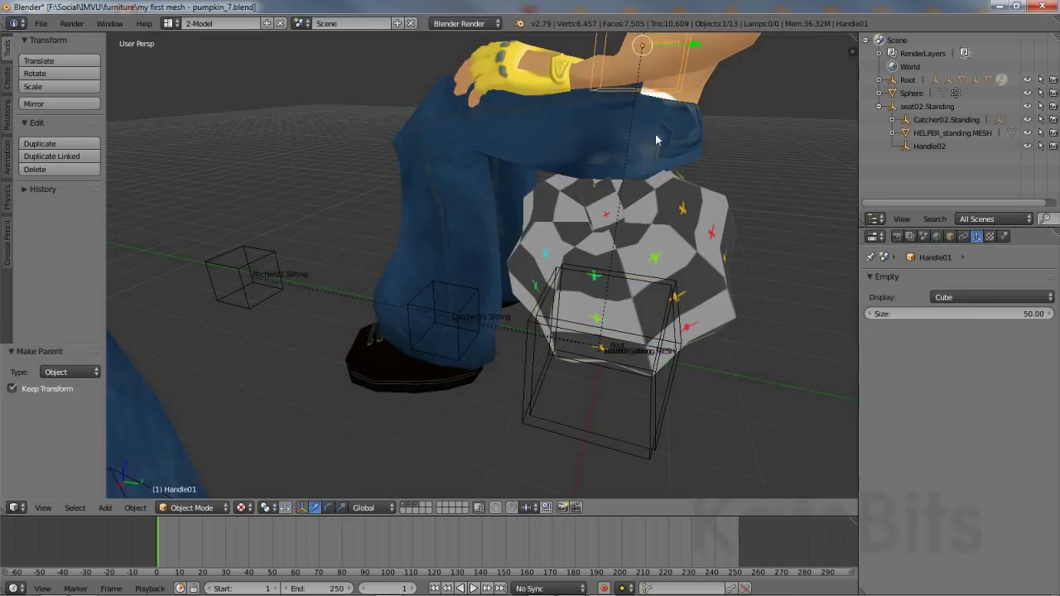
right_click(617, 439)
click(136, 507)
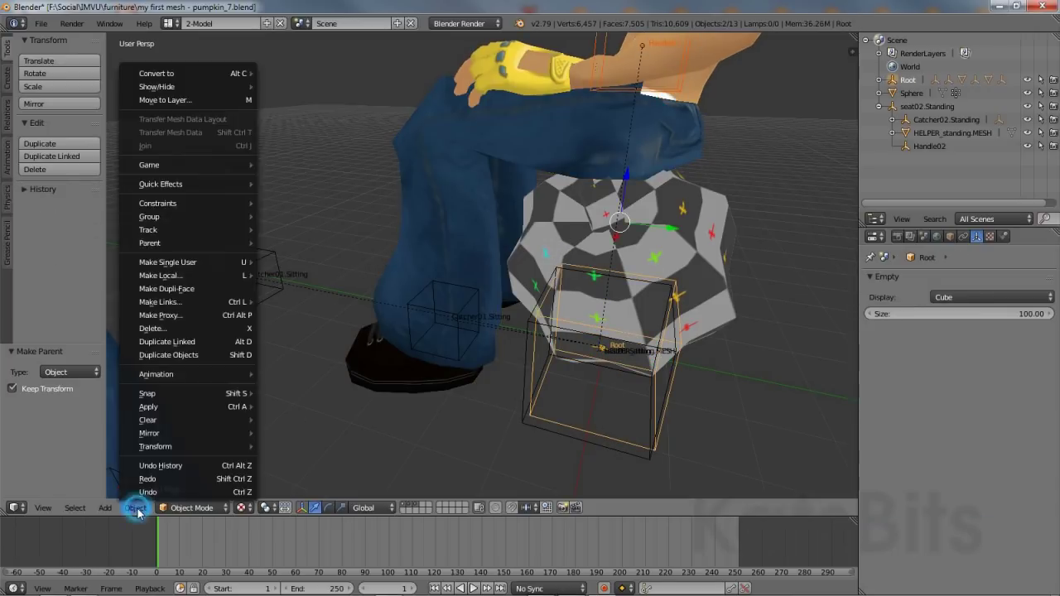
mouse_move(162, 245)
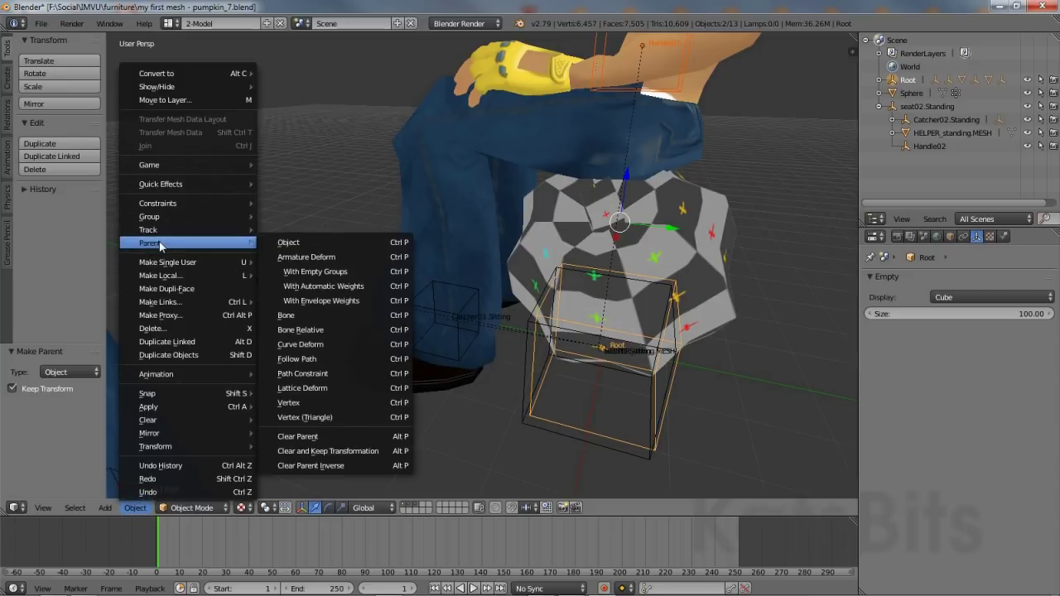
click(287, 243)
click(266, 244)
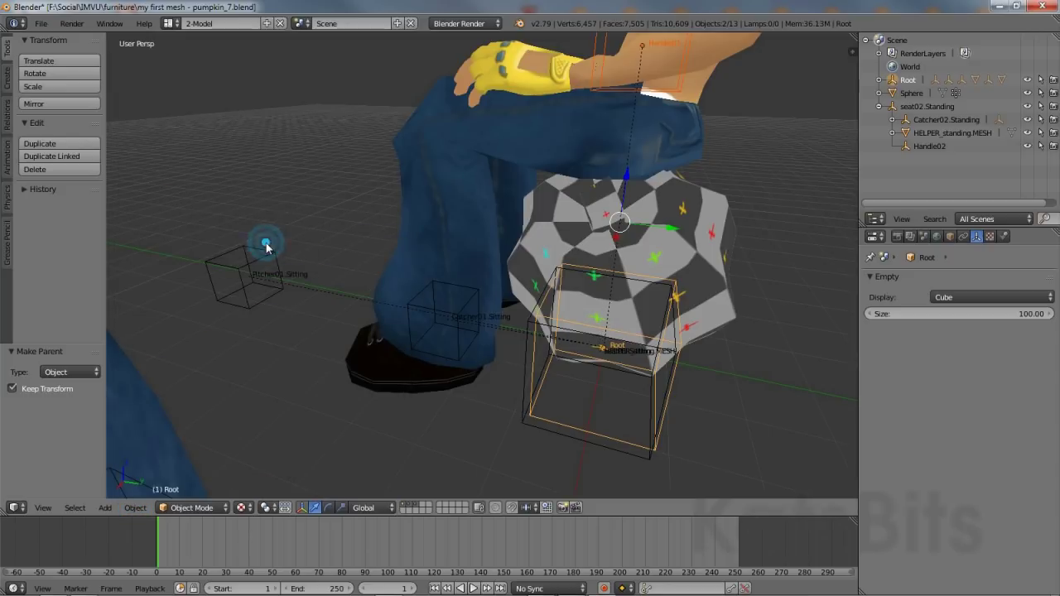
right_click(611, 432)
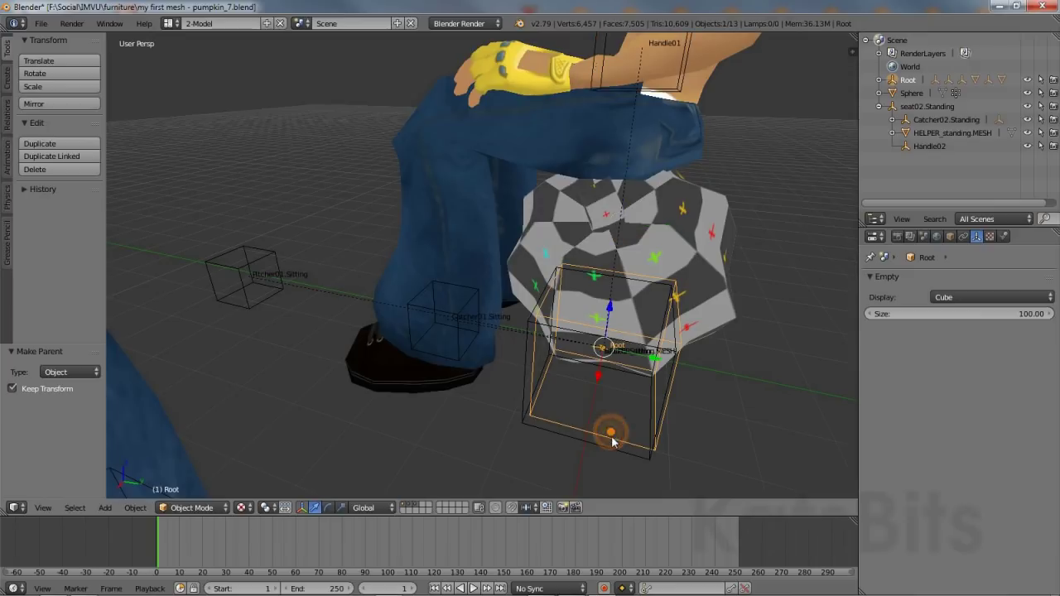
key(g)
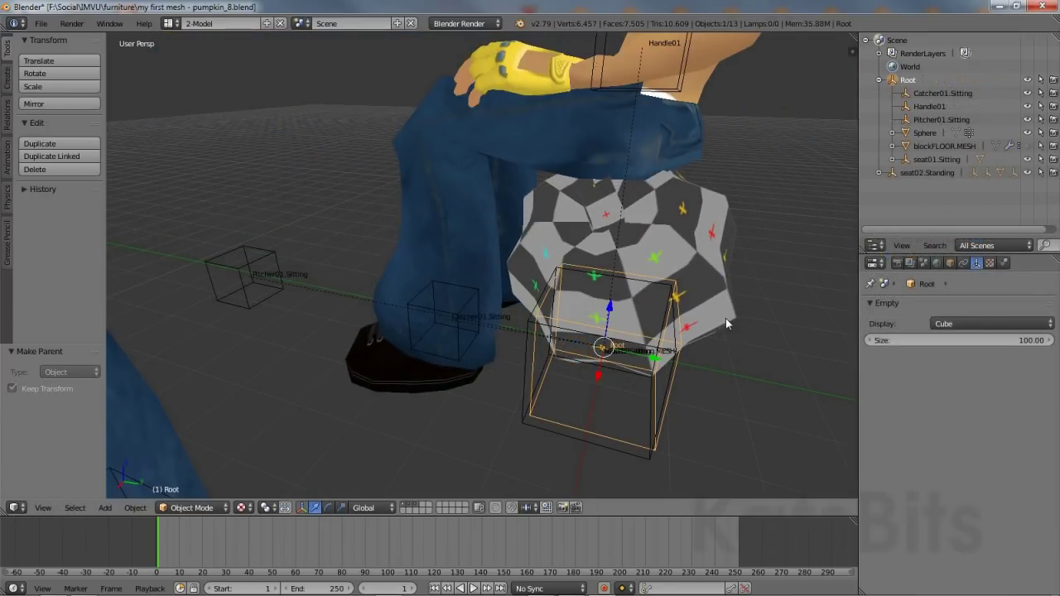
- Select the pumpkin mesh together with the Pitcher01.Sitting, Catcher01.Sitting, Handle01, seat01.Sitting and Root empties, leaving out the avatar helper mesh
right_click(725, 323)
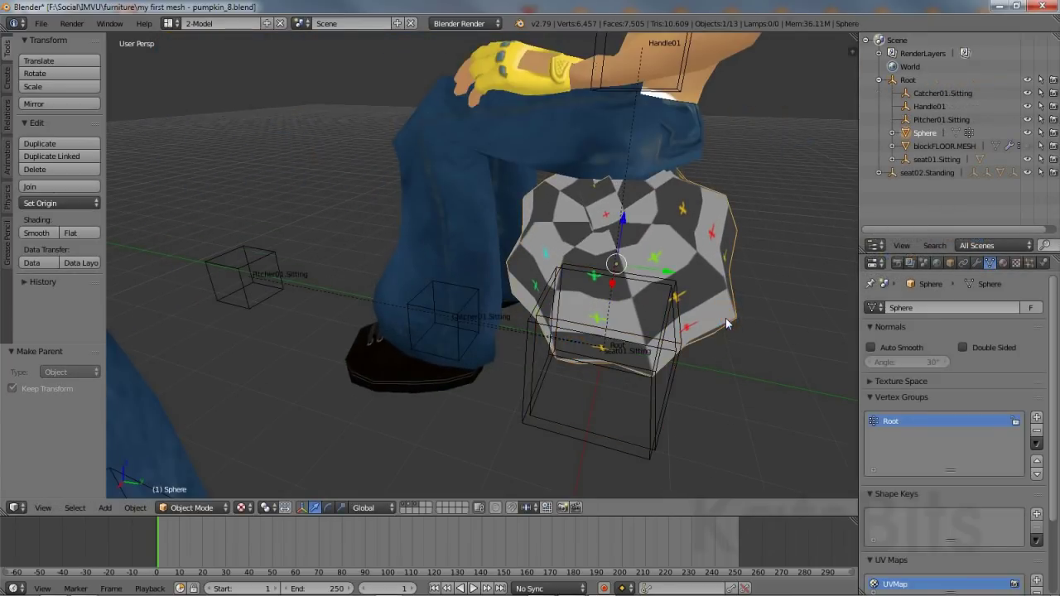
shift+right_click(249, 279)
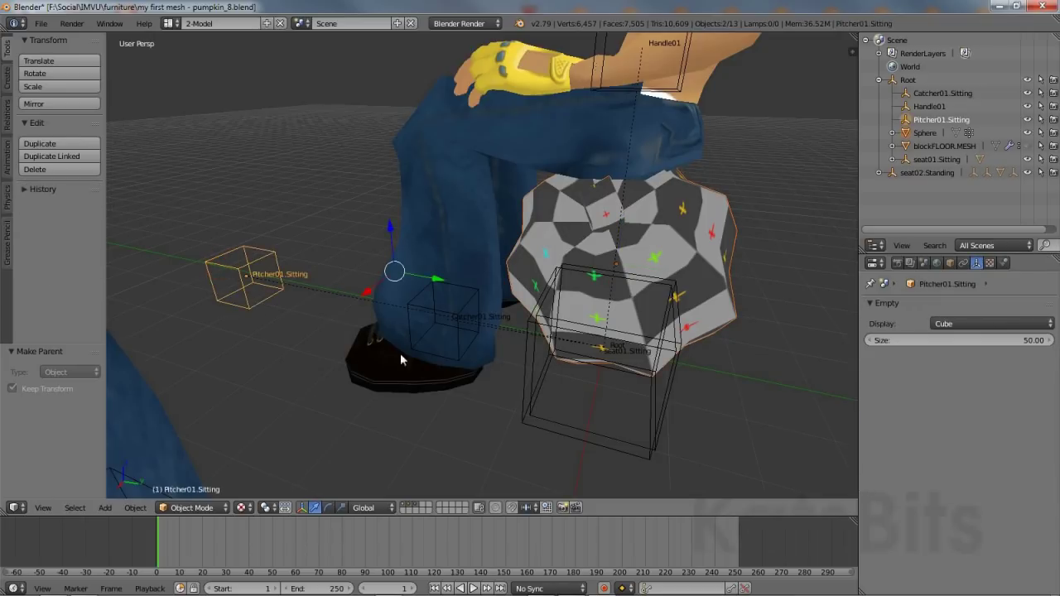
shift+right_click(459, 325)
shift+right_click(460, 326)
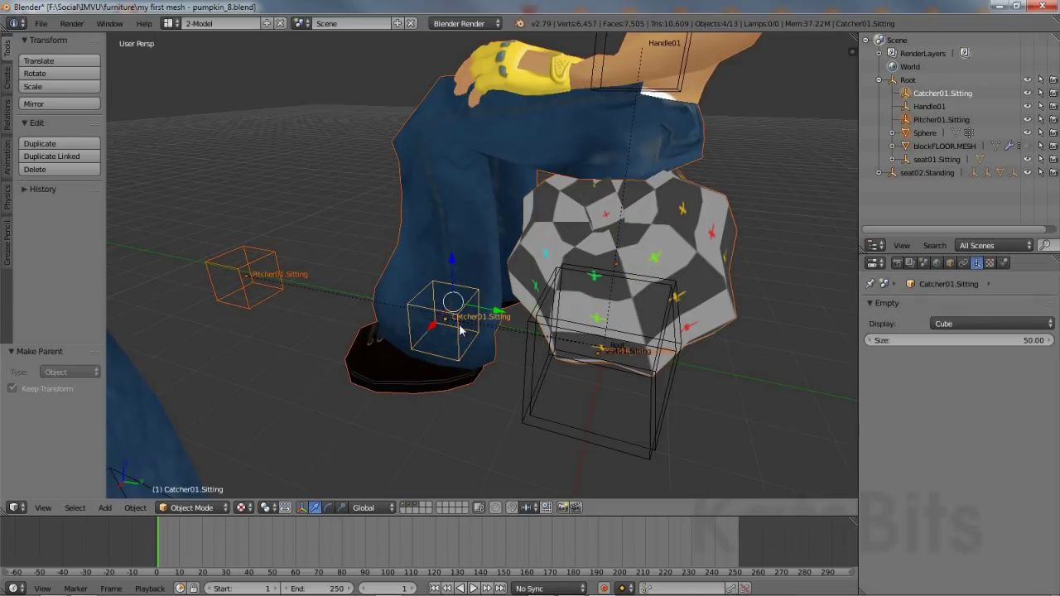
shift+right_click(378, 284)
shift+right_click(383, 287)
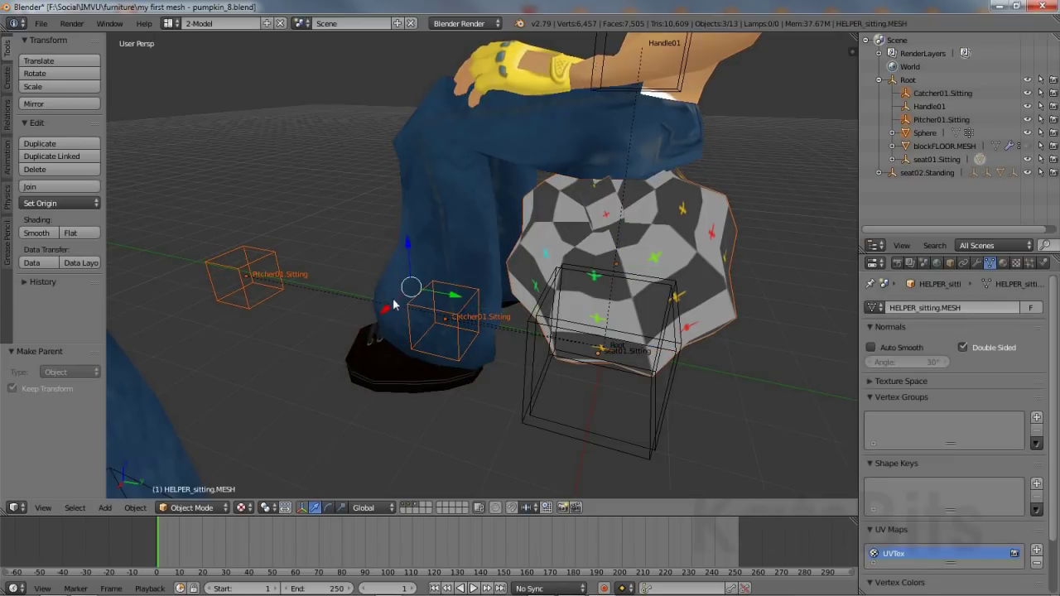
shift+right_click(610, 43)
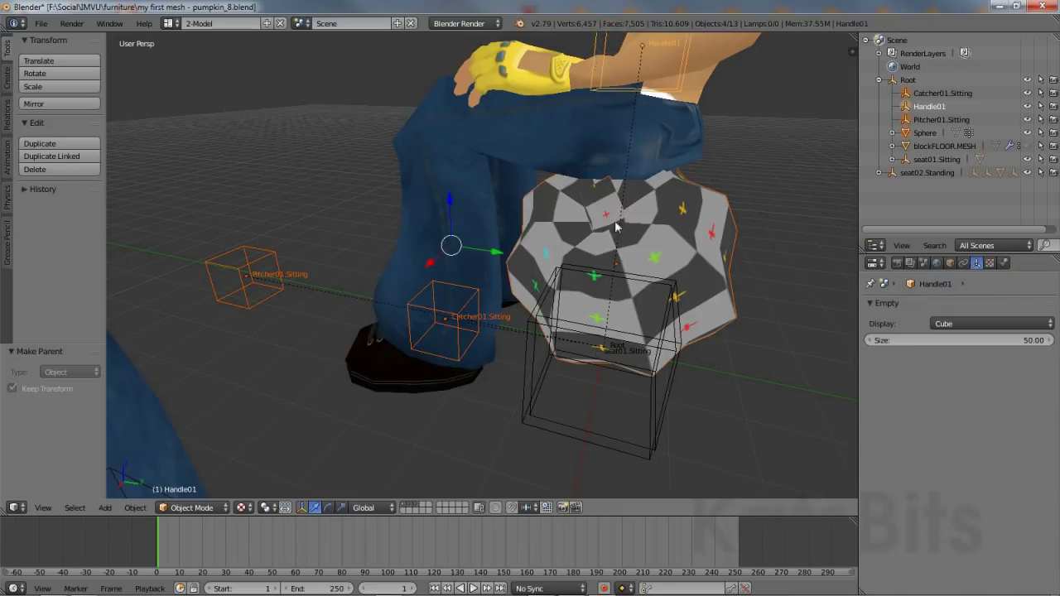
shift+right_click(527, 420)
shift+right_click(563, 429)
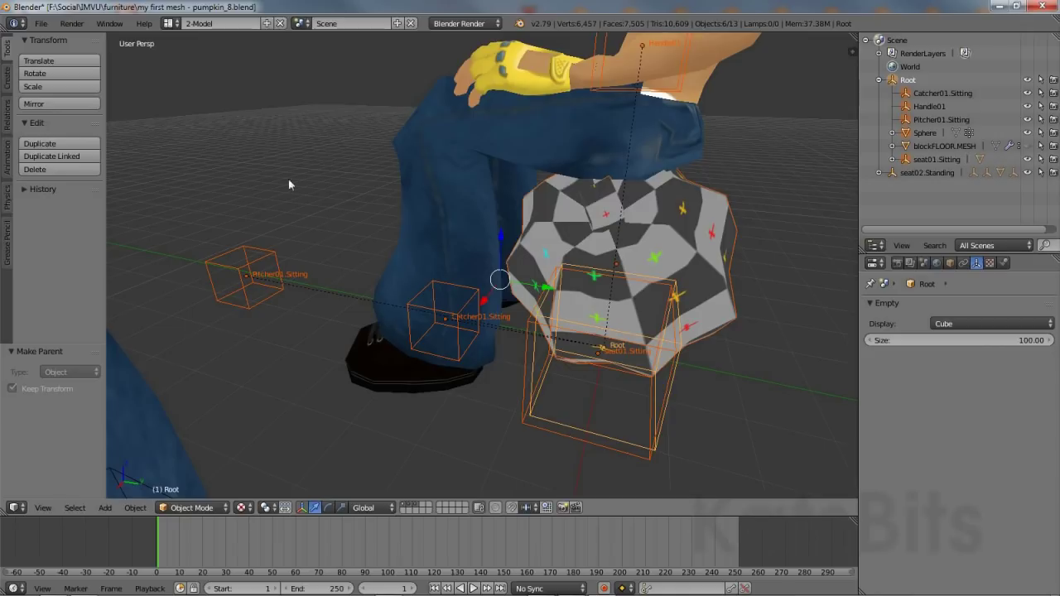
- Start an FBX export and name the file "my first mesh - pumpkin.fbx"
click(38, 25)
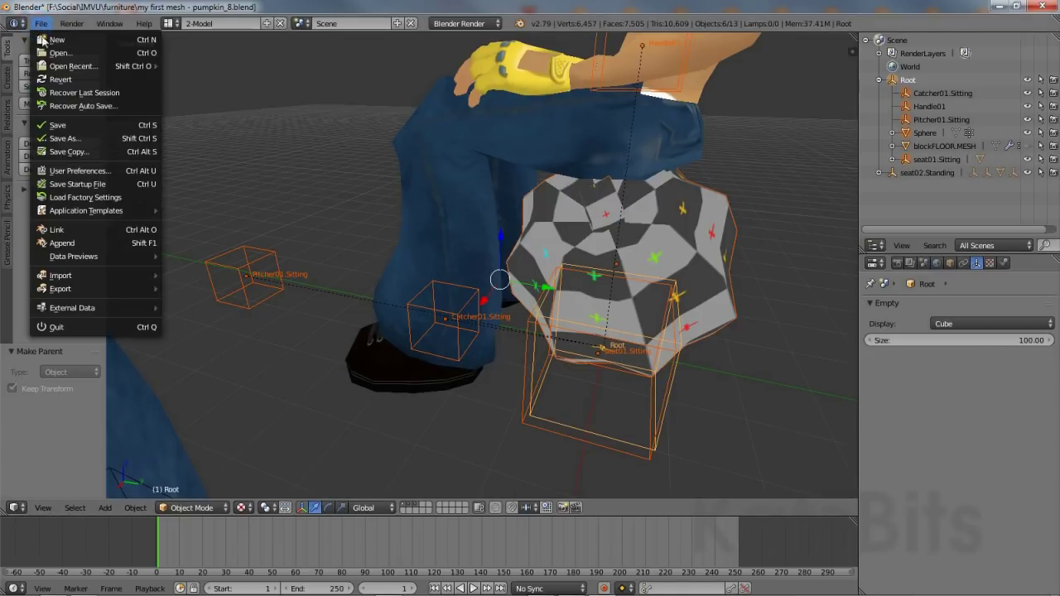
mouse_move(79, 287)
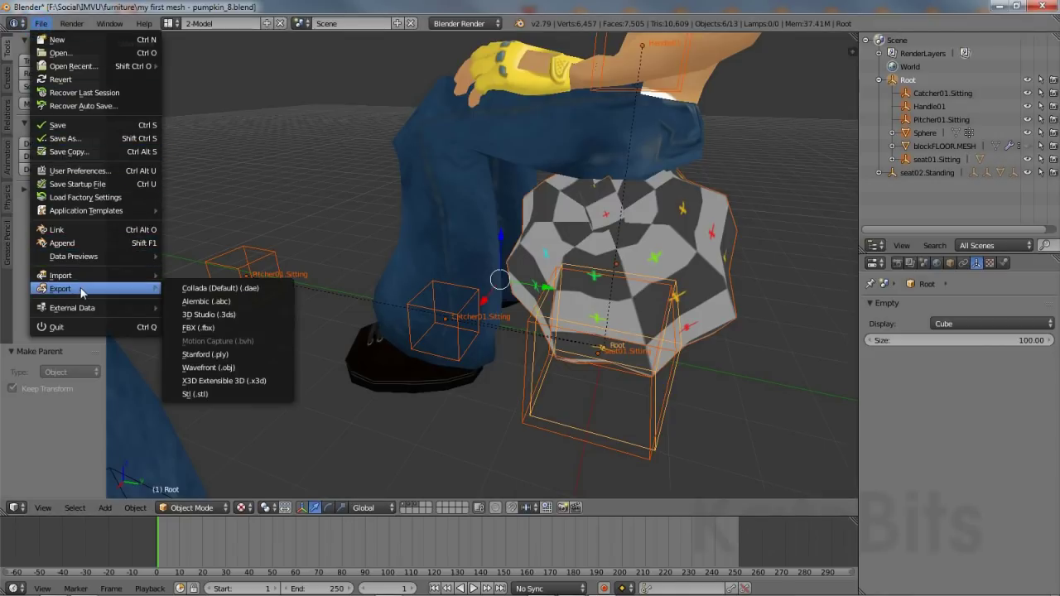
click(212, 330)
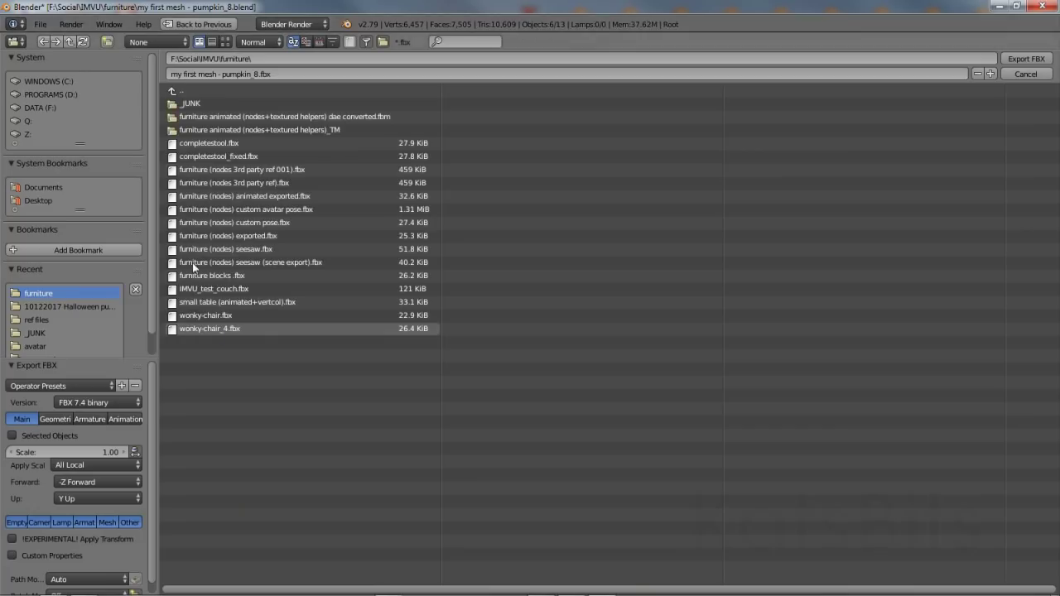
click(222, 75)
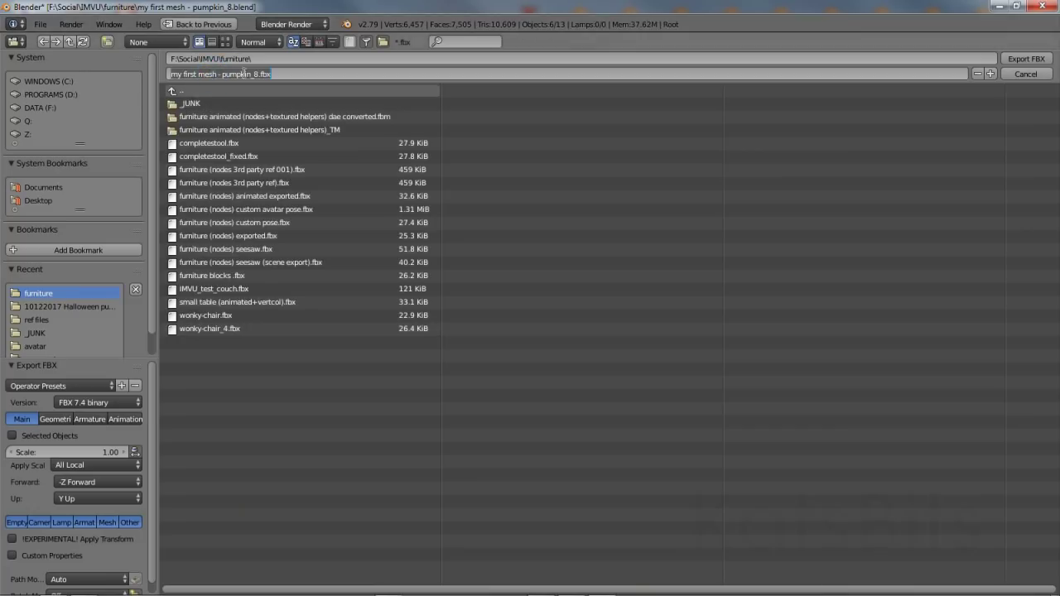
click(252, 74)
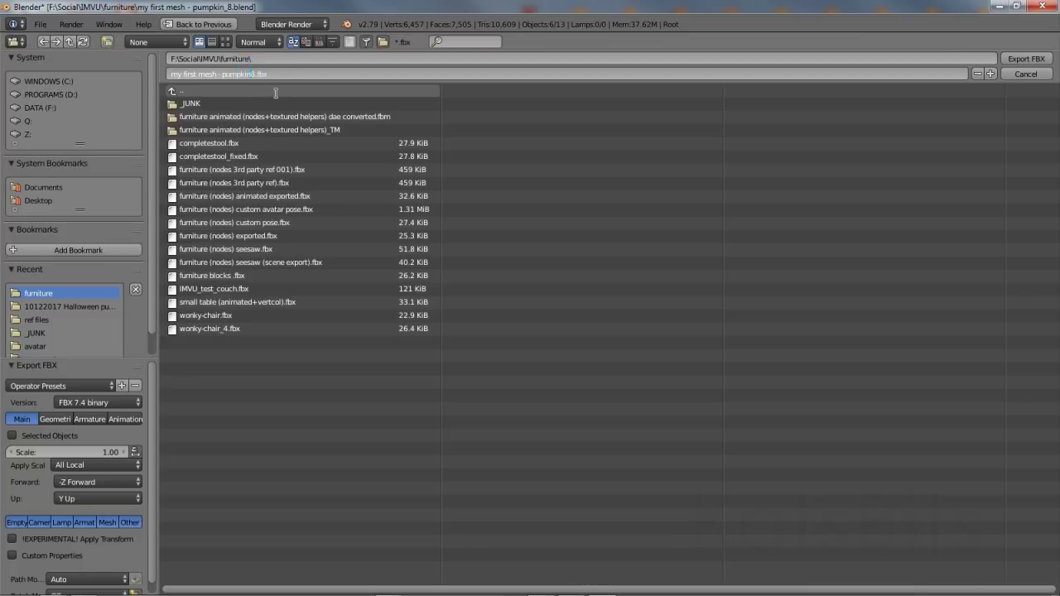
key(Return)
- Export the FBX with only selected objects, turning off Use Modifiers Render Setting and Add Leaf Bones
click(11, 436)
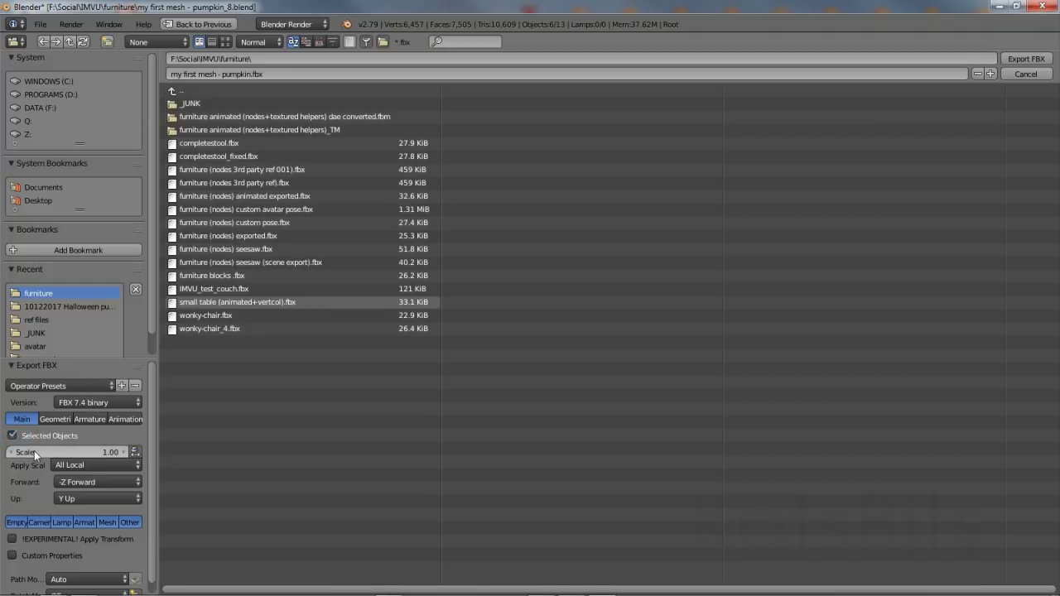
click(49, 417)
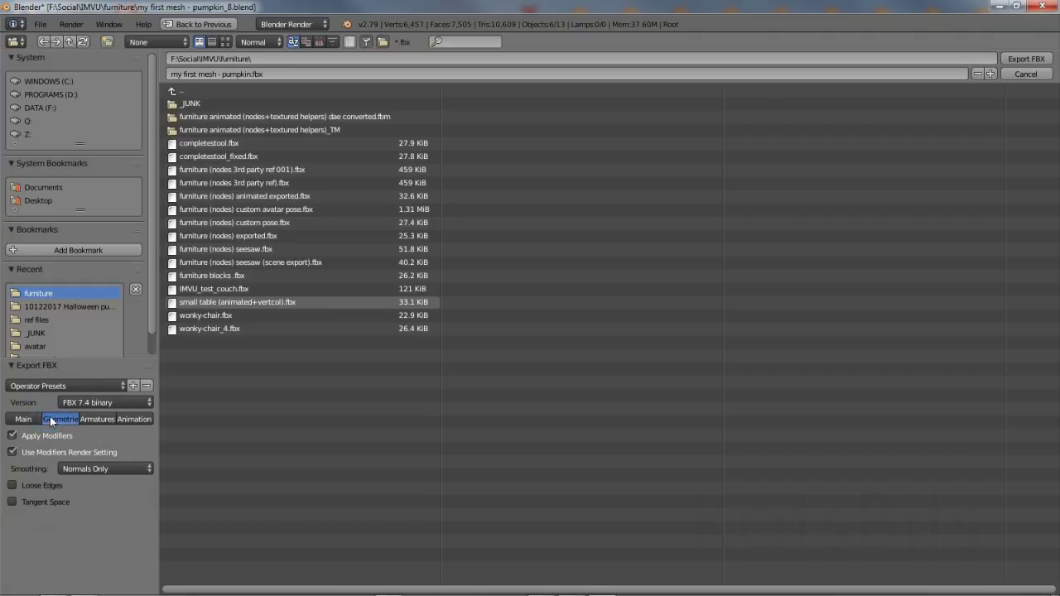
click(12, 452)
click(97, 418)
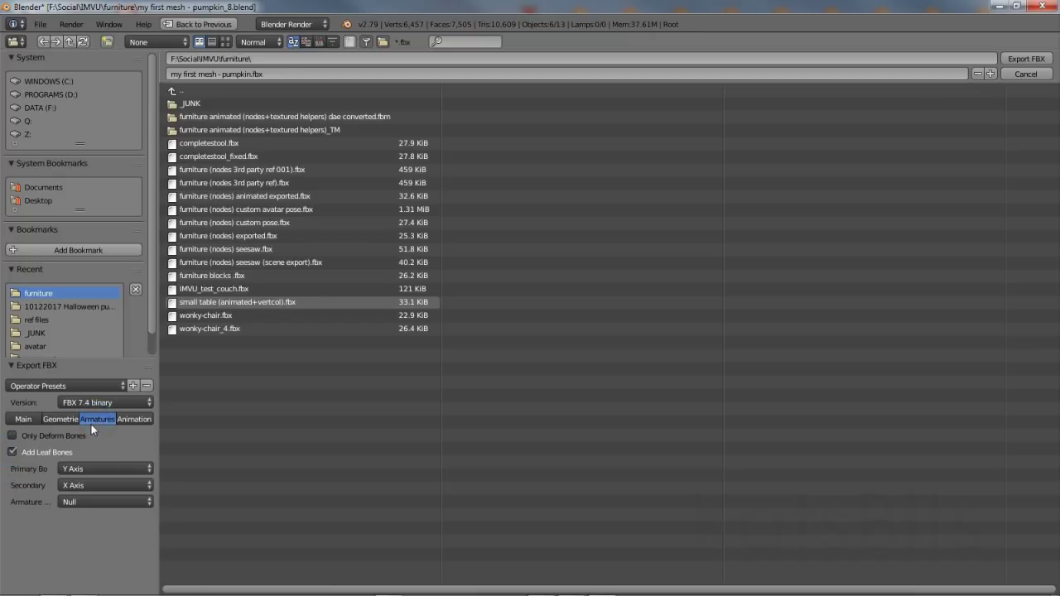
click(12, 452)
click(132, 420)
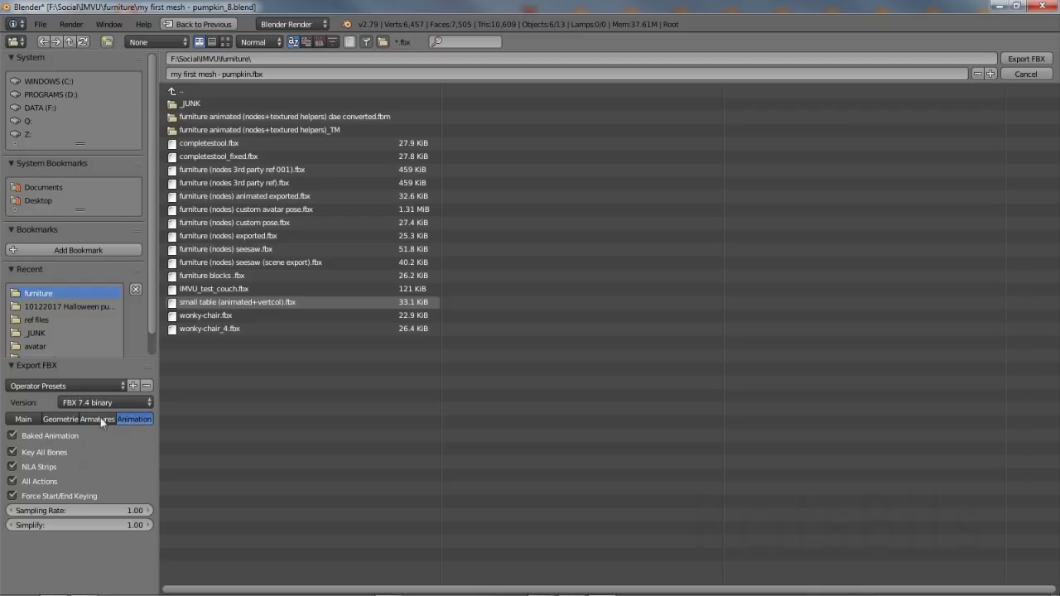
click(22, 420)
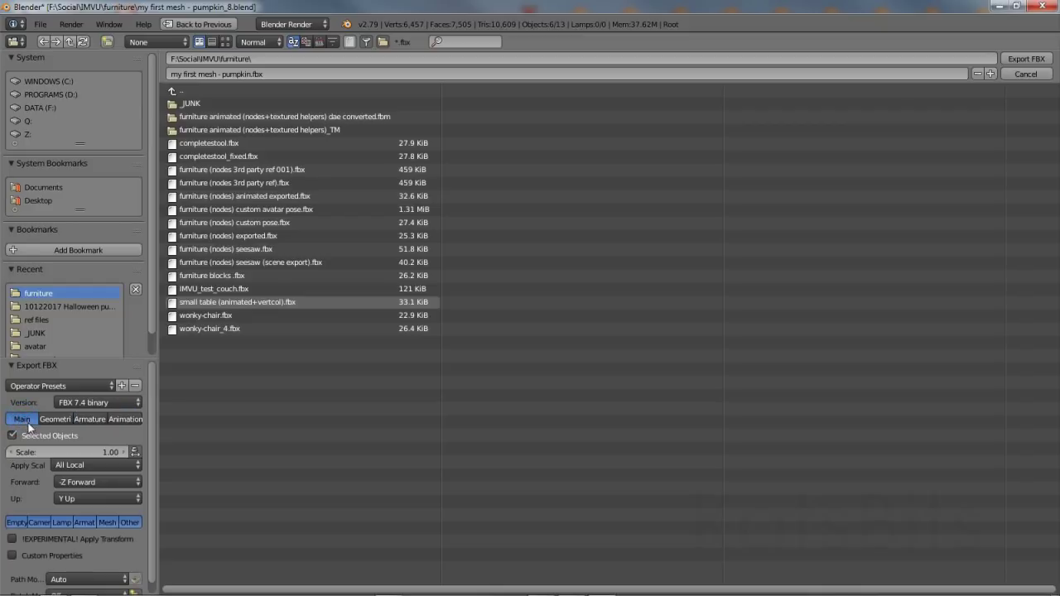
click(1025, 61)
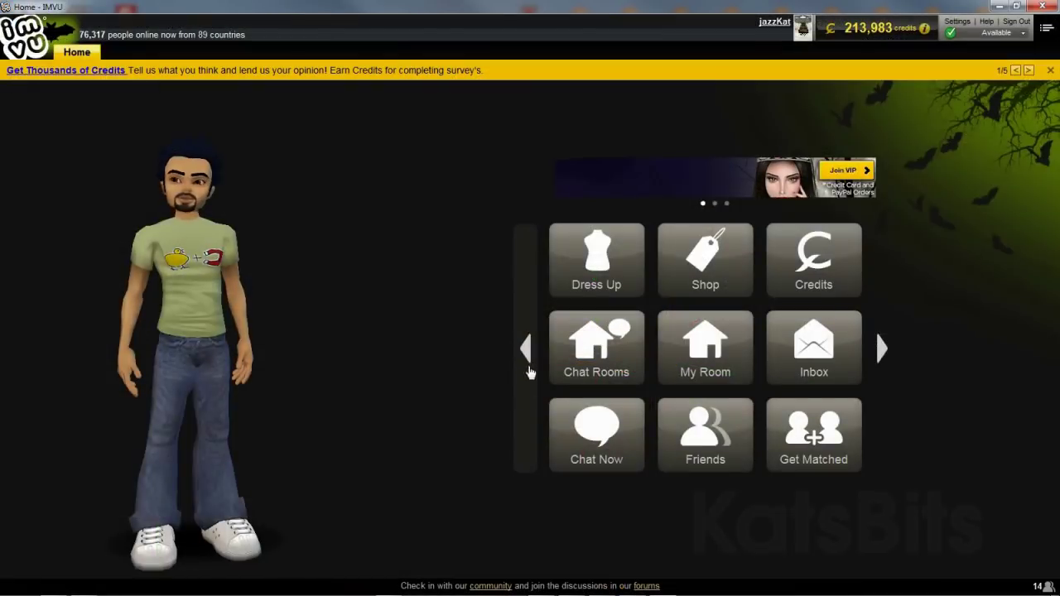
- Switch to IMVU and derive a new product from the Furniture base, product ID 12908
click(527, 348)
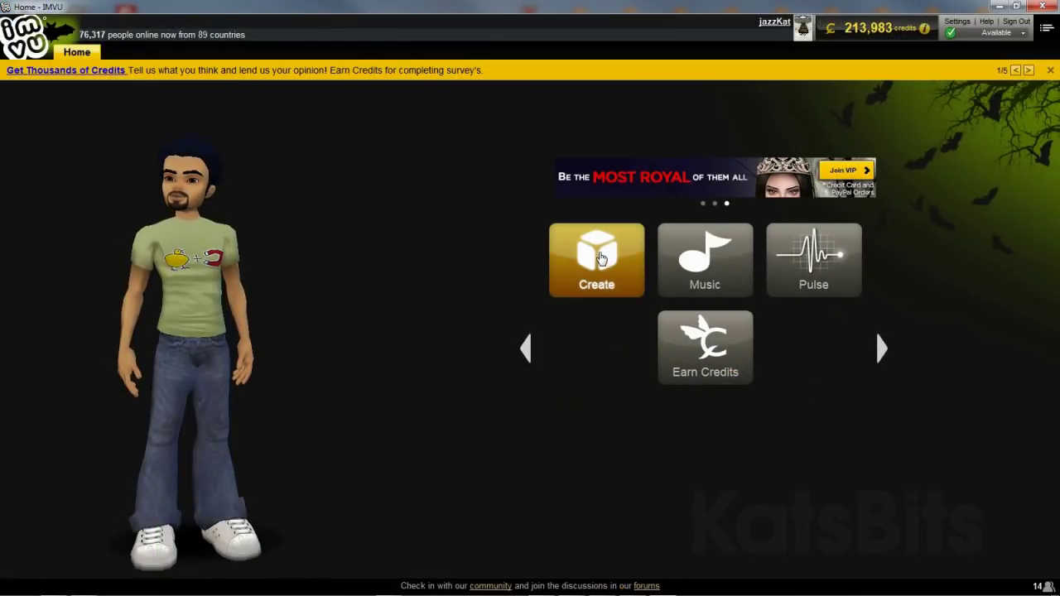
click(599, 257)
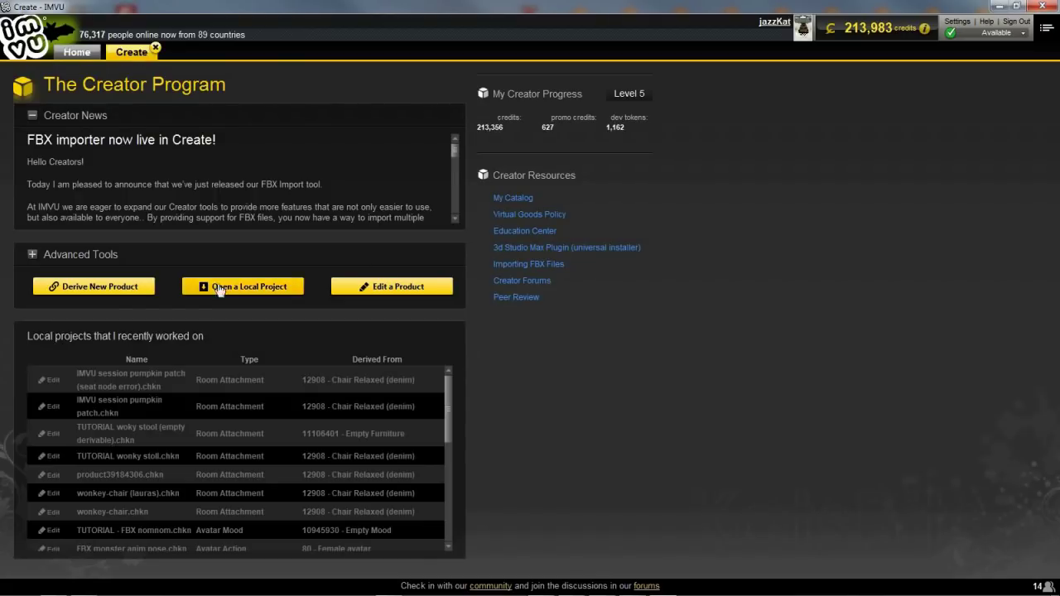
click(91, 287)
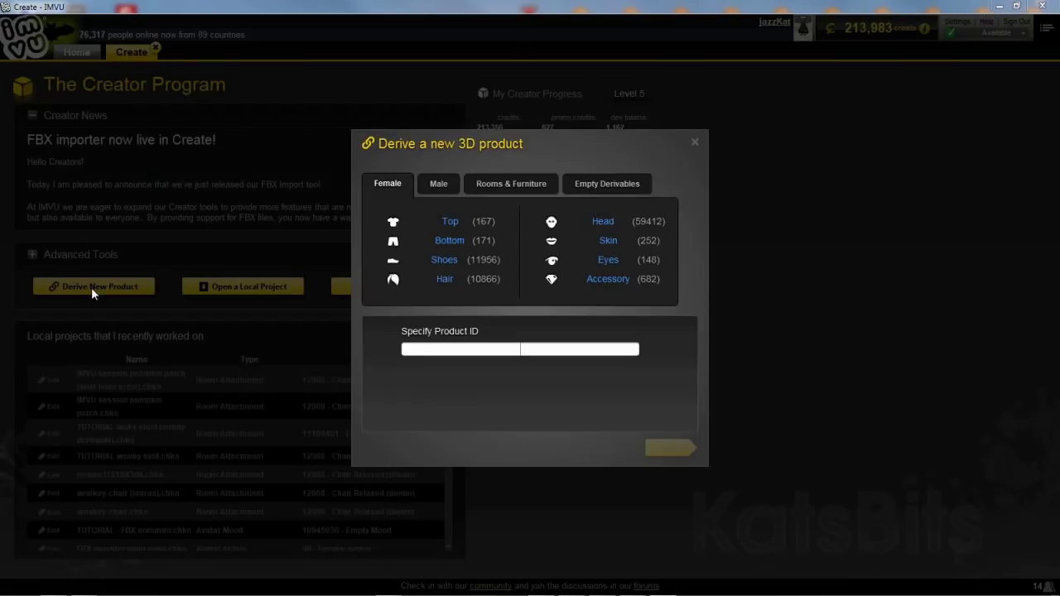
click(501, 181)
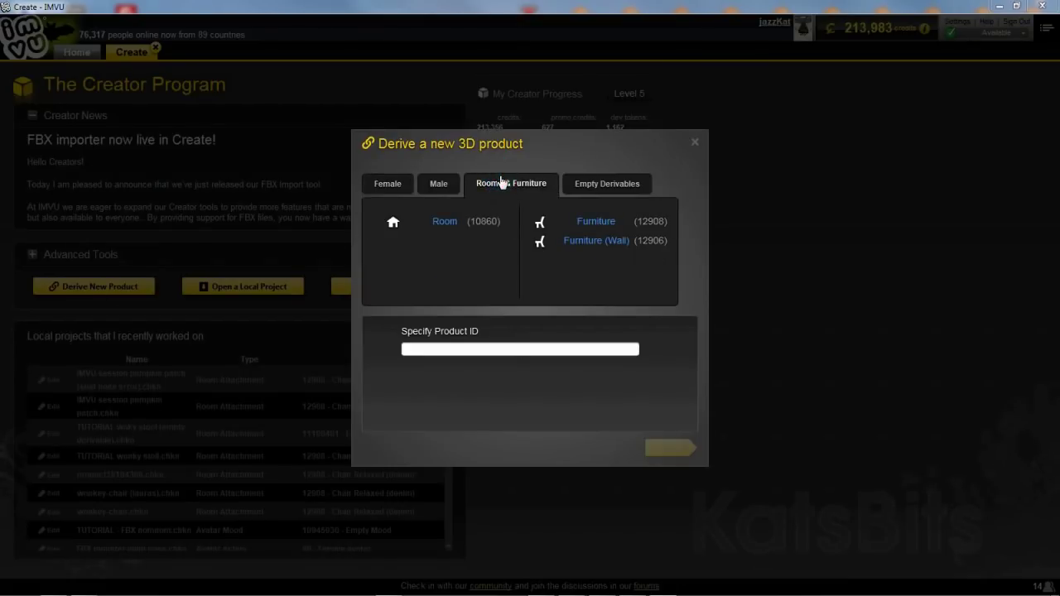
click(604, 226)
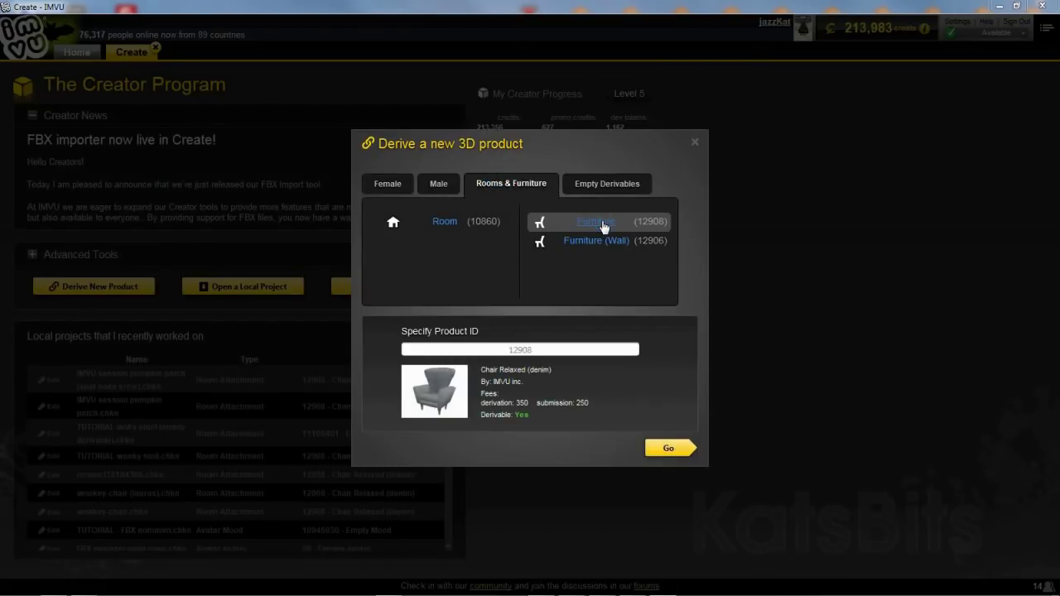
click(668, 447)
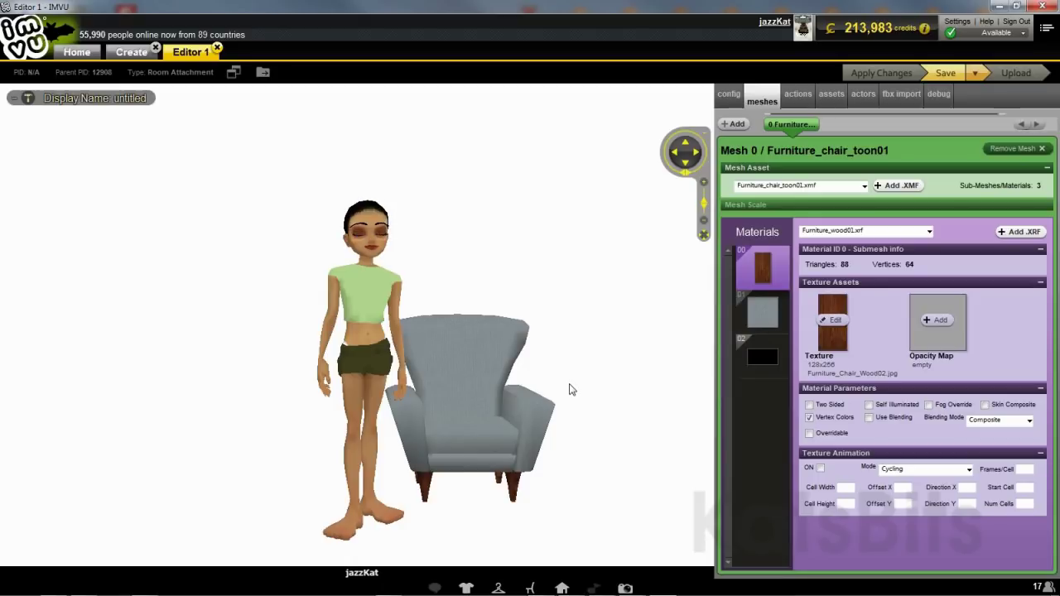
- Load "my first mesh - pumpkin.fbx" into the product editor's FBX importer
click(903, 95)
click(760, 125)
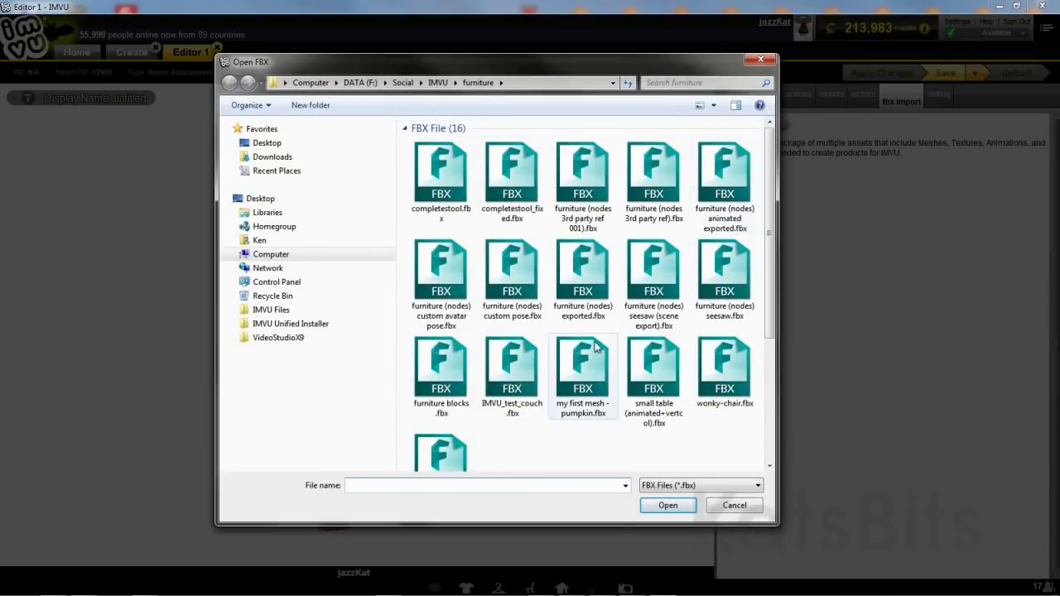
click(581, 377)
click(670, 506)
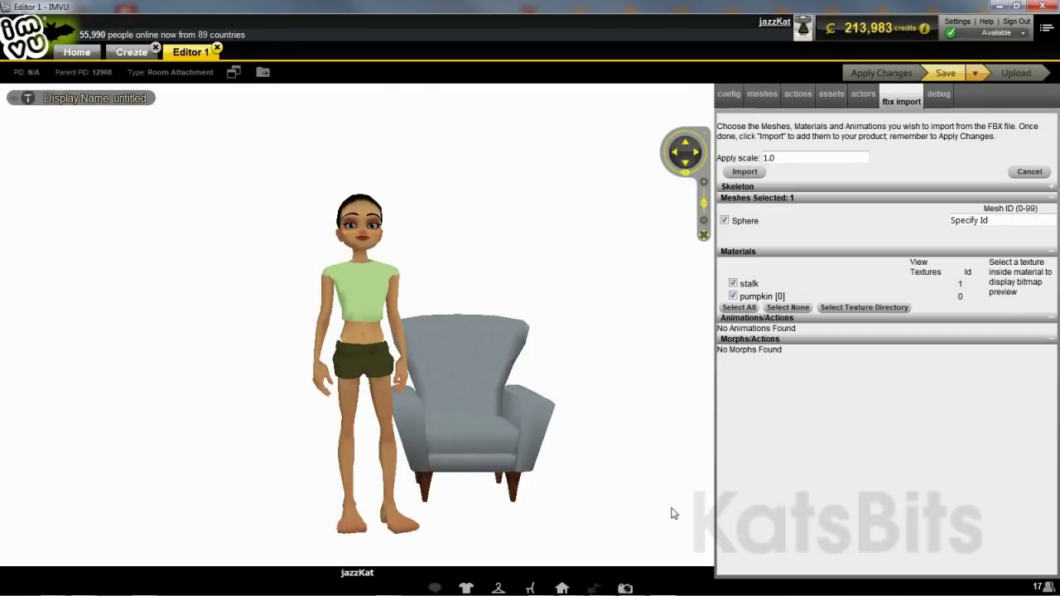
- Import the Sphere mesh and its materials at scale 0.01 with mesh ID 0, and apply the changes to the product
drag(848, 157, 746, 157)
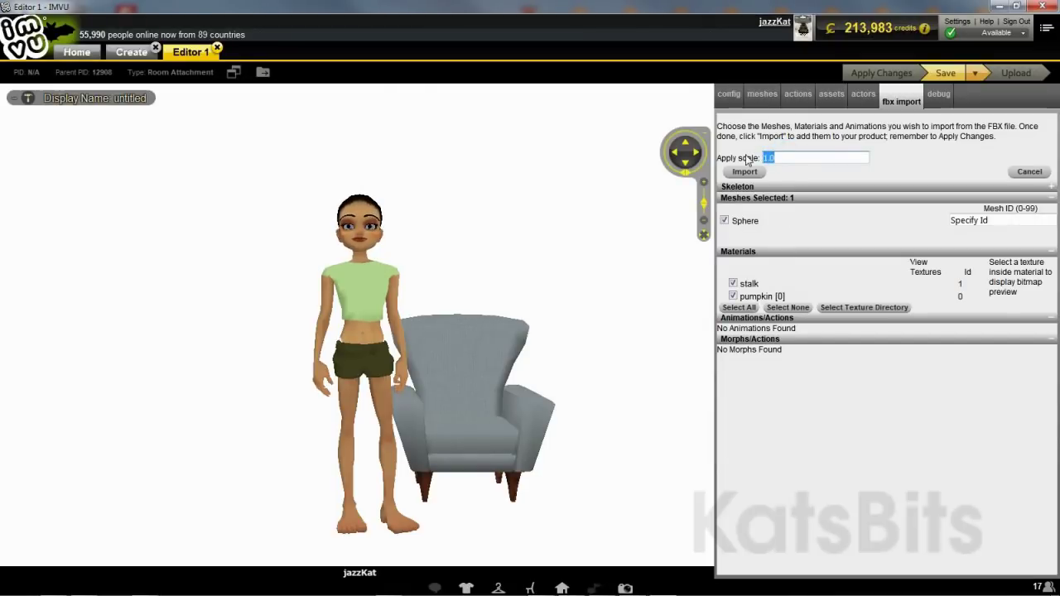
text(0.01)
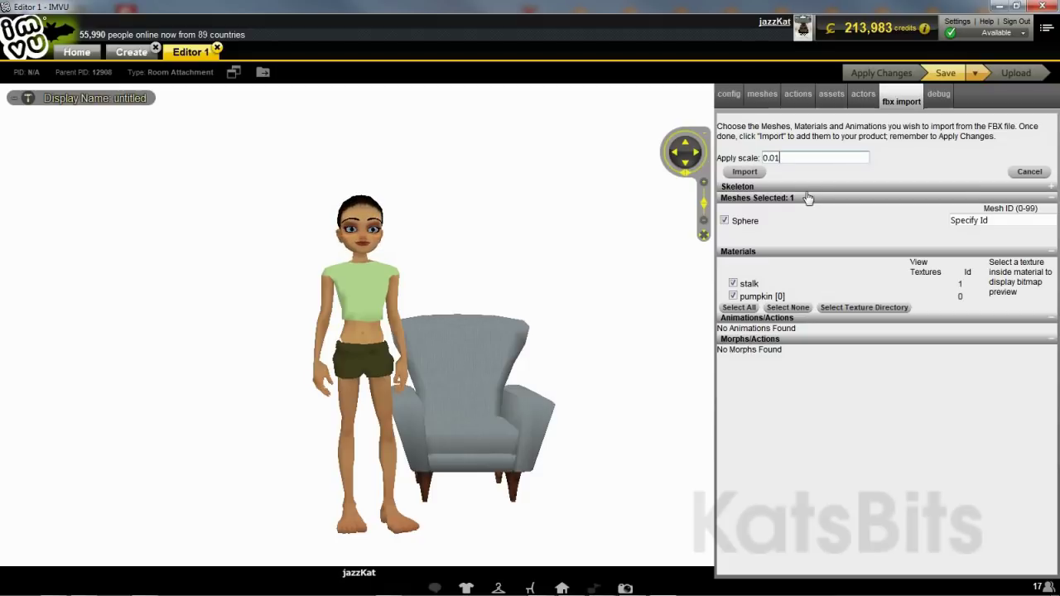
click(988, 220)
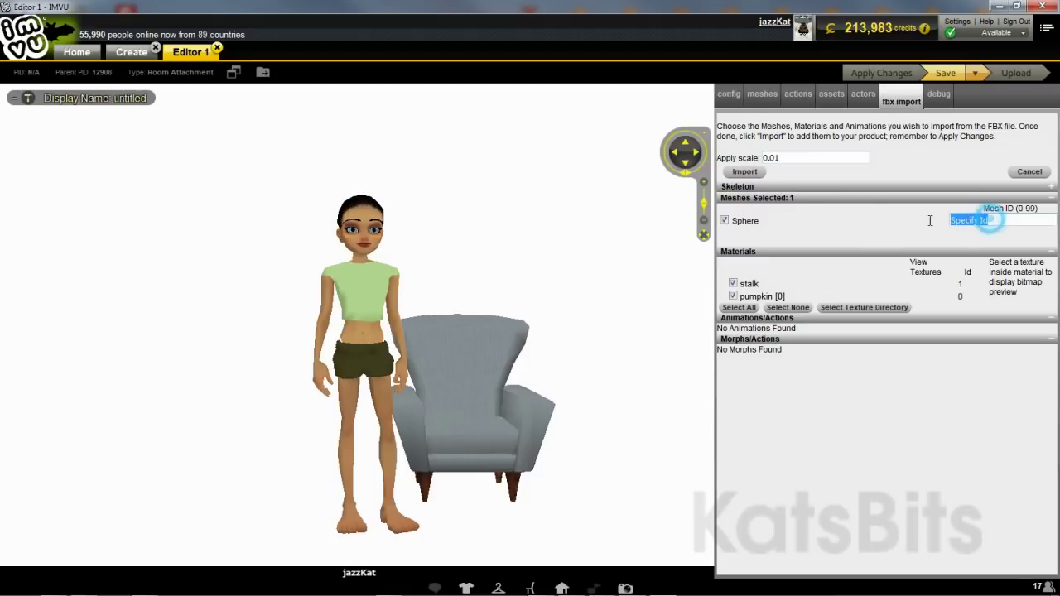
text(0)
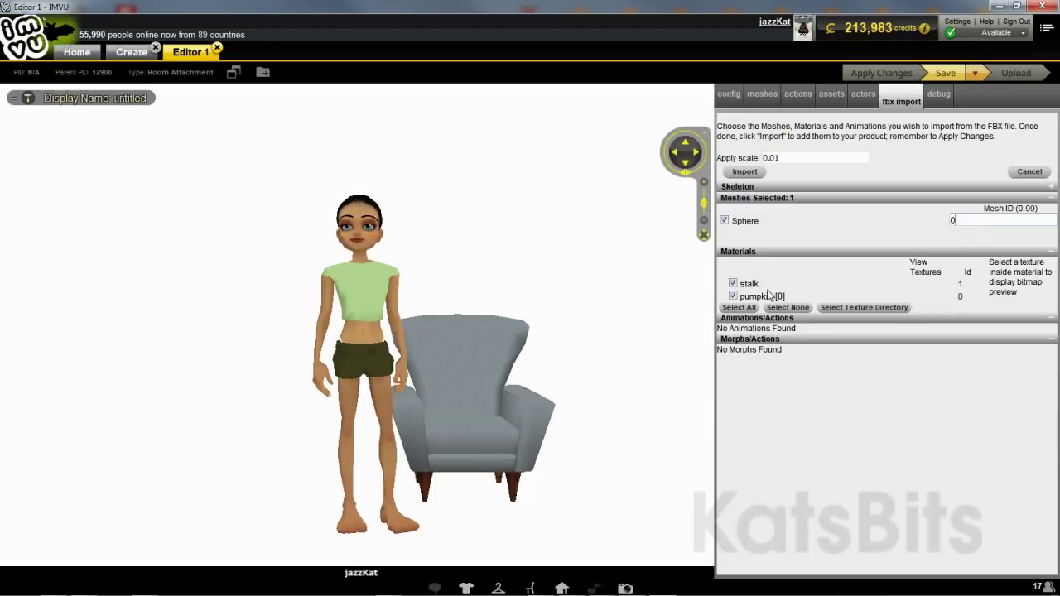
click(746, 172)
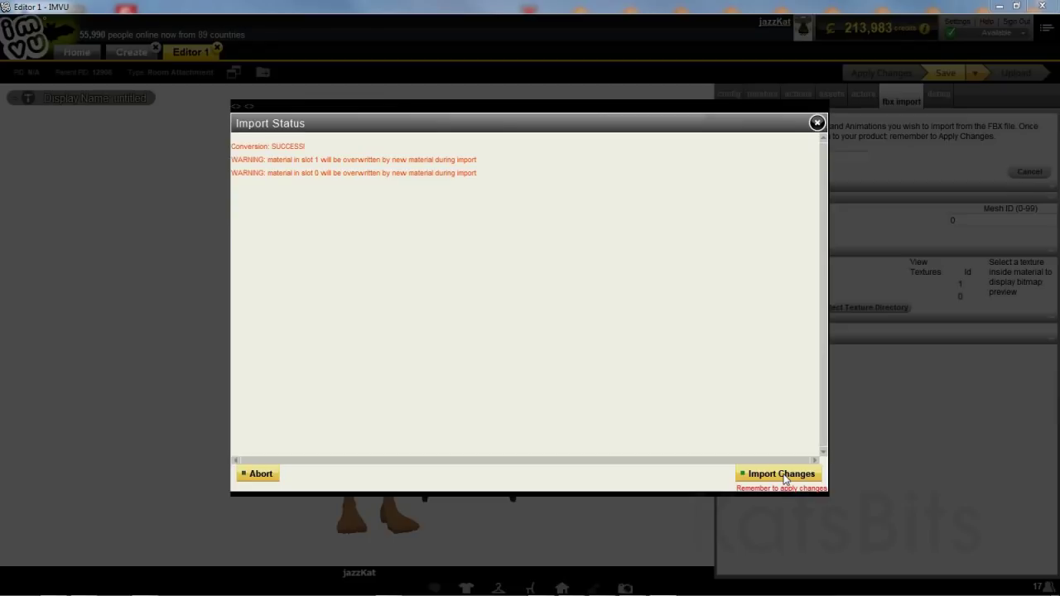
click(782, 475)
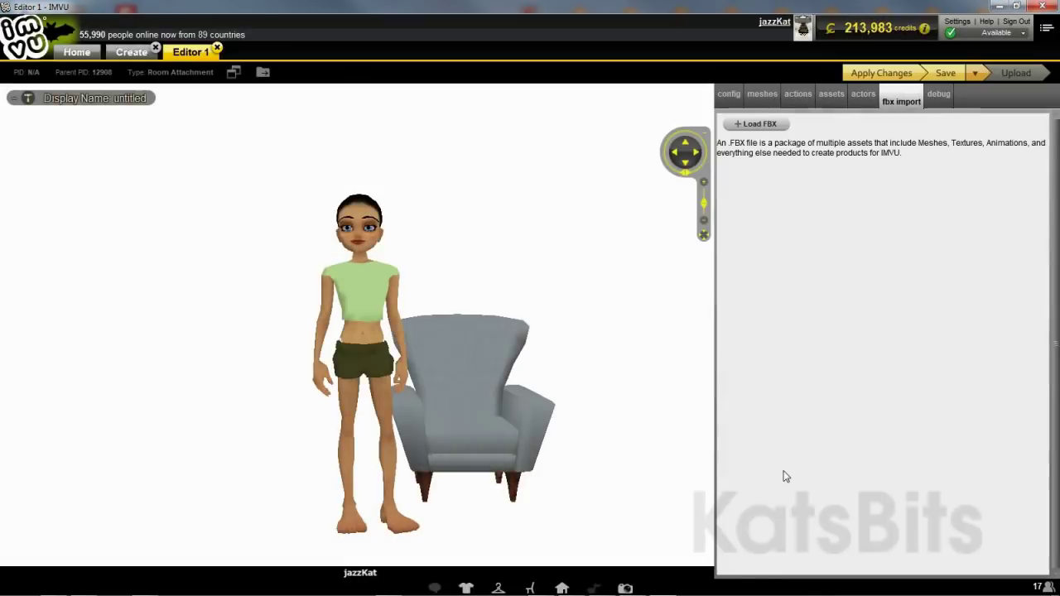
click(884, 76)
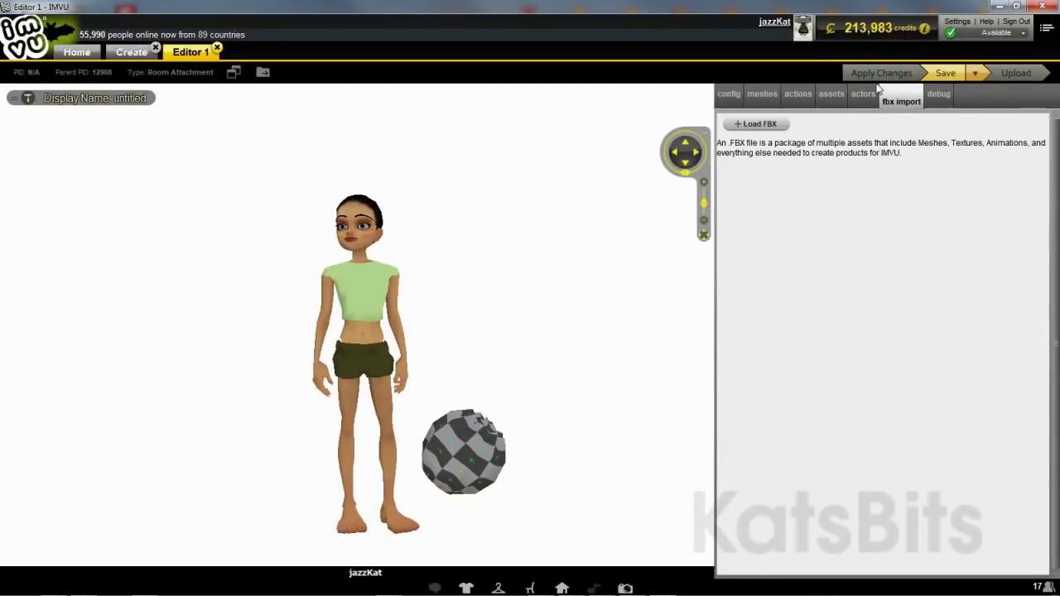
drag(563, 433, 591, 415)
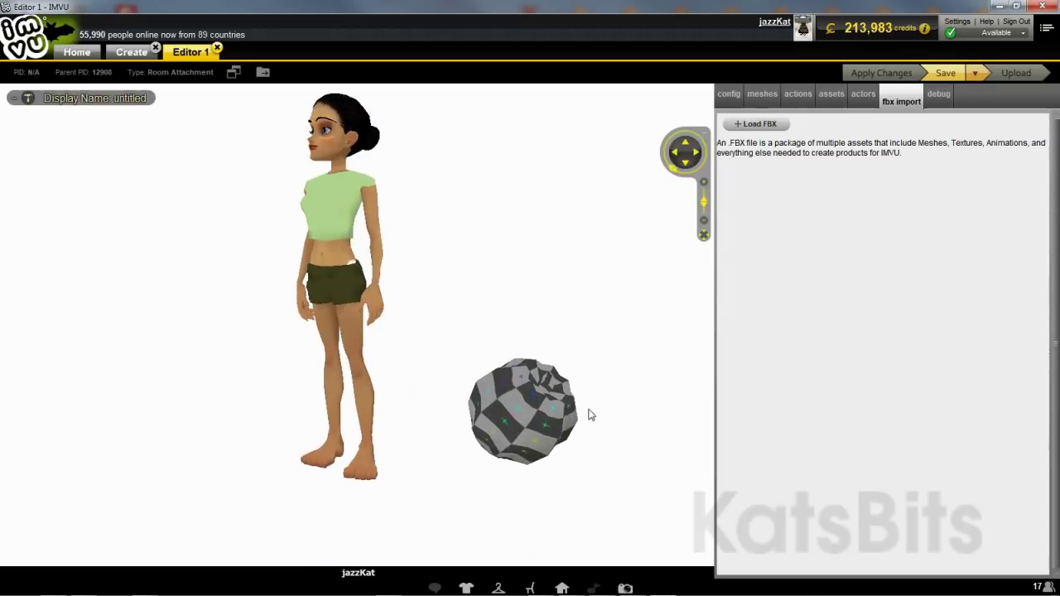
- Replace the texture of the mesh's pumpkin material (ID 0) with "my first pumpkin.jpg"
click(757, 95)
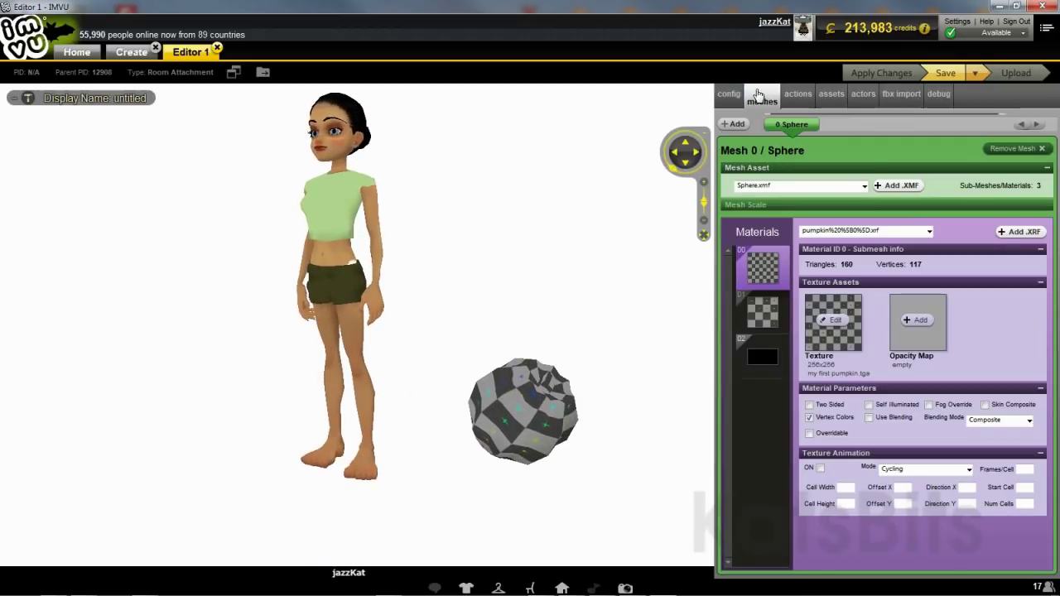
click(833, 321)
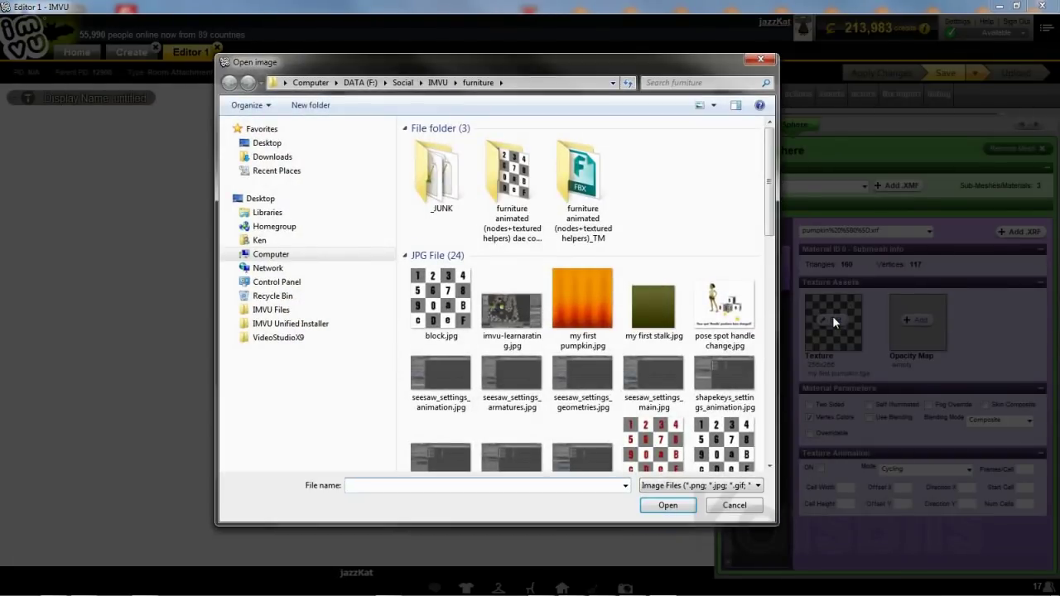
click(595, 300)
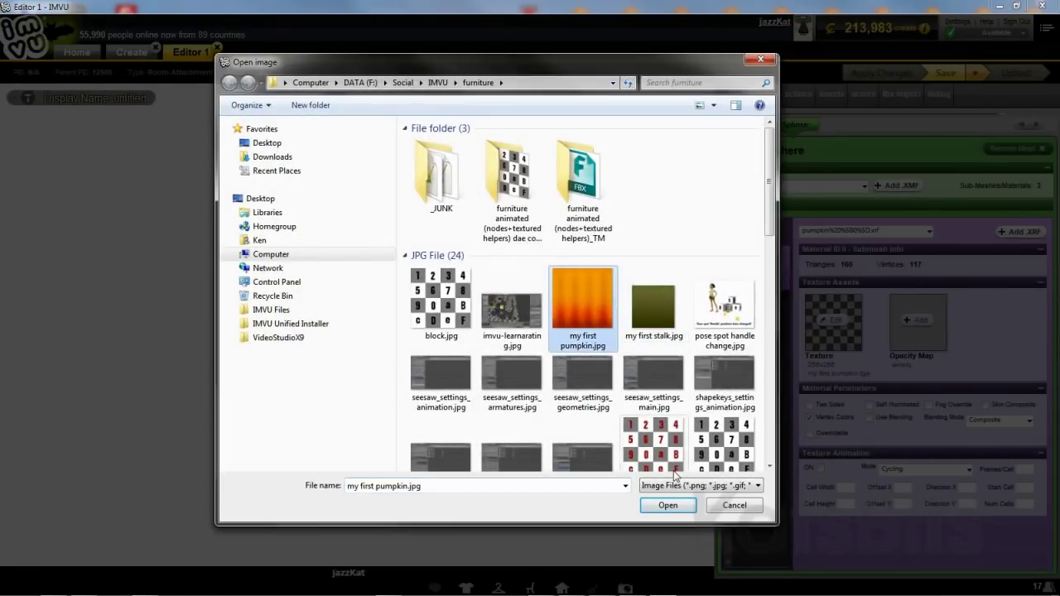
click(677, 503)
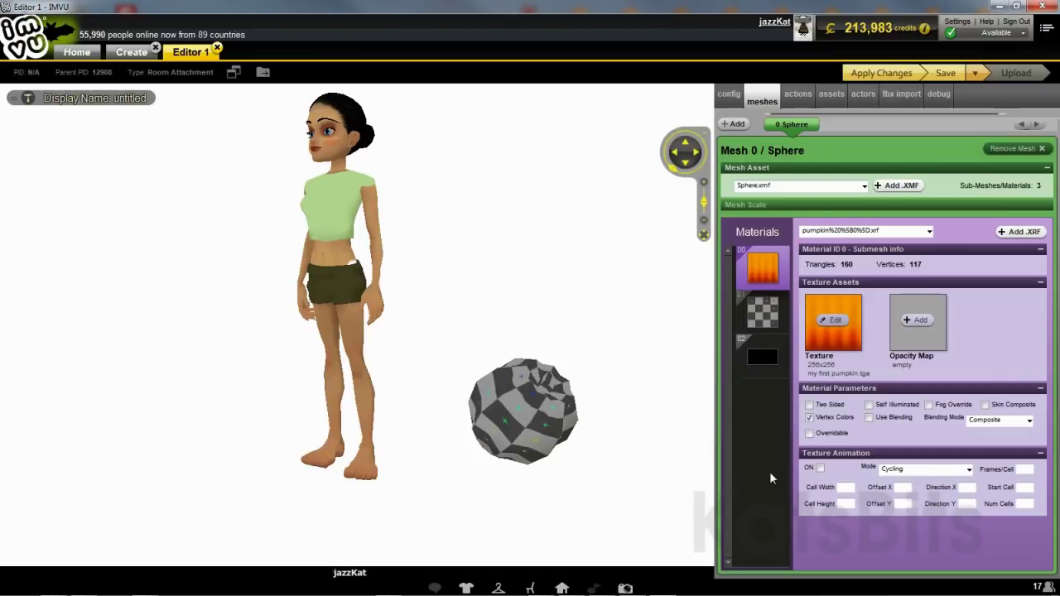
- Replace the stalk material's texture with "my first stalk.jpg" and apply the changes to the product
click(763, 309)
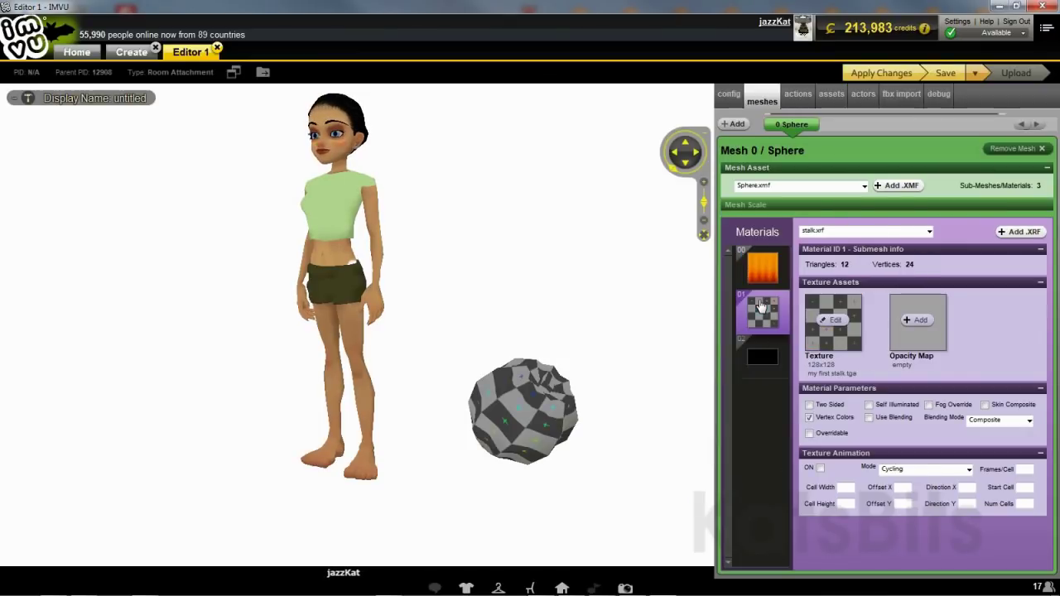
click(834, 321)
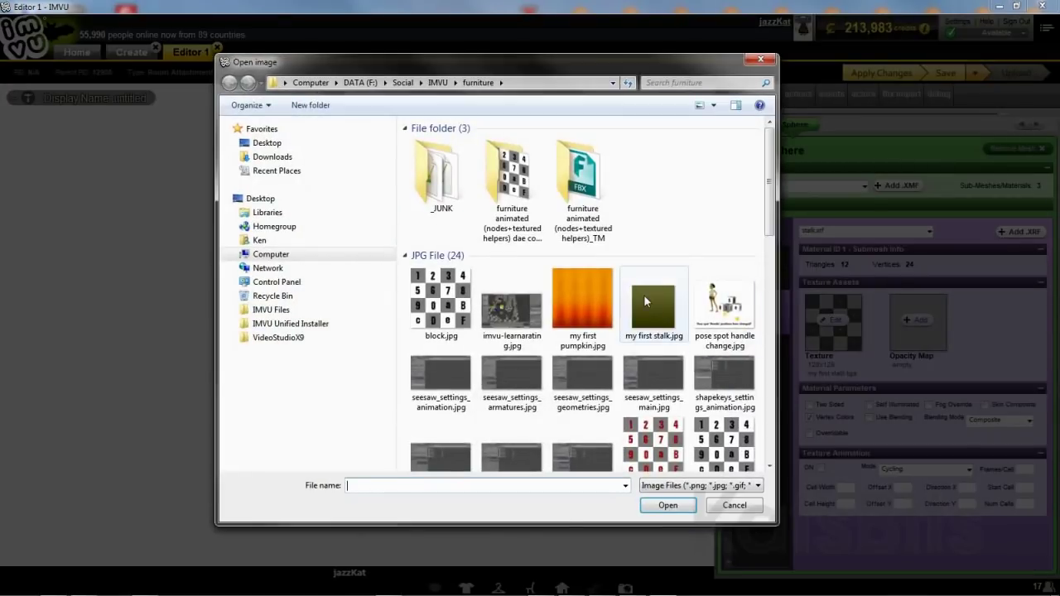
click(643, 294)
click(668, 506)
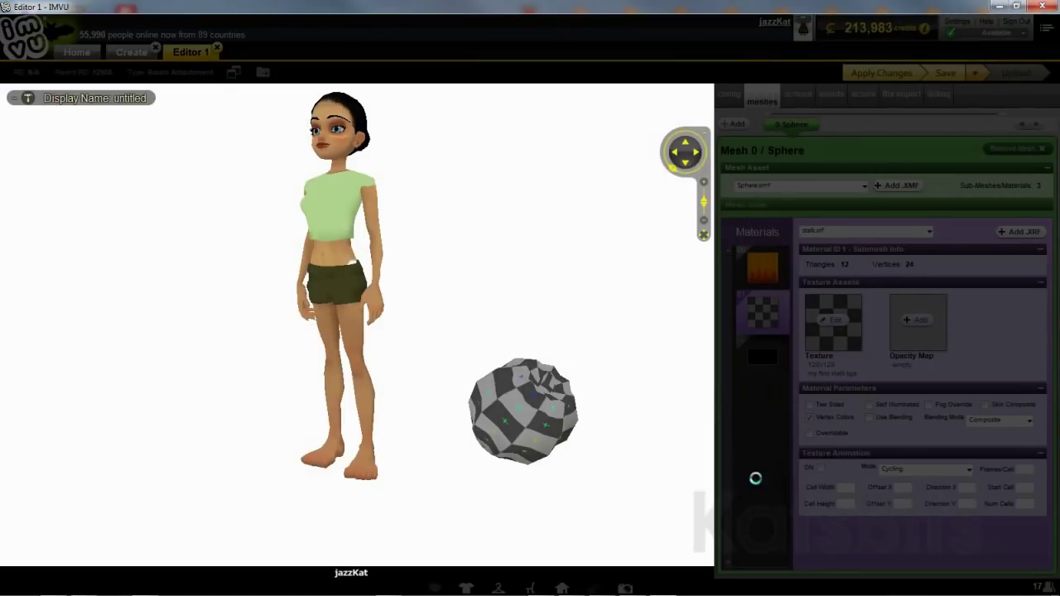
click(893, 75)
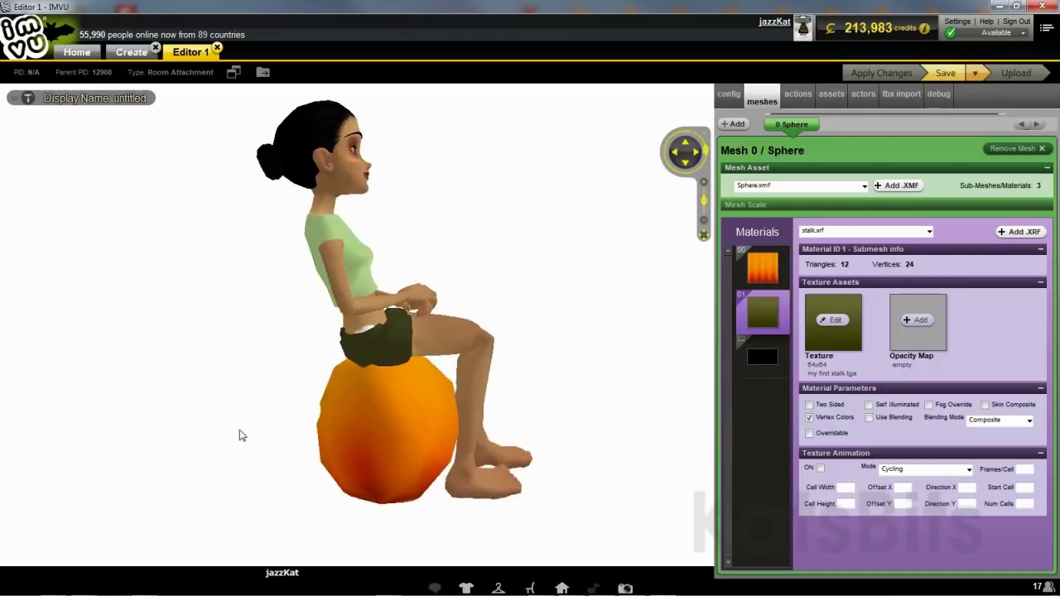
drag(241, 436, 497, 450)
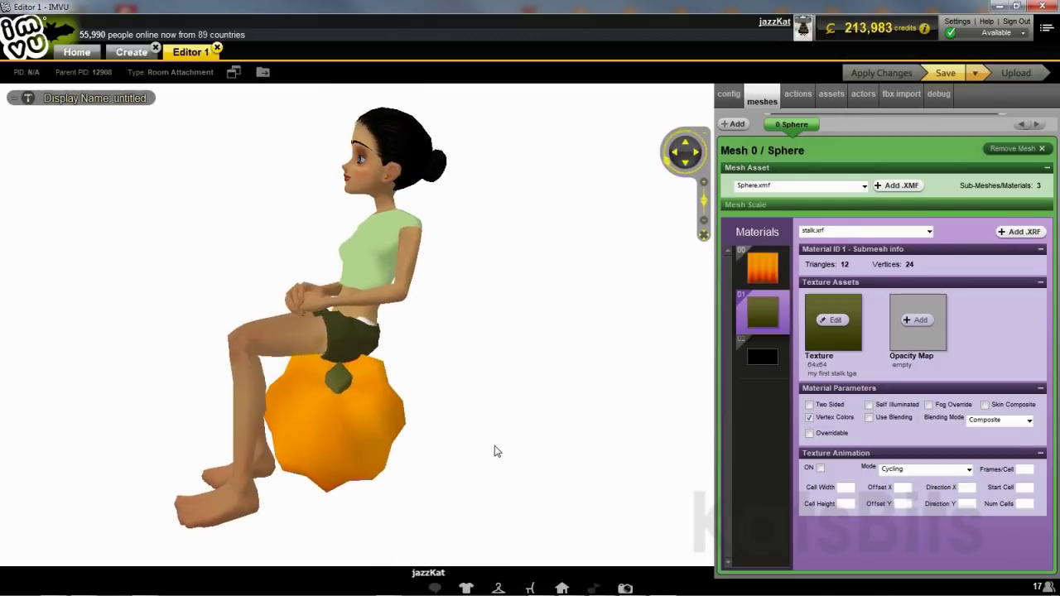
- Save the product as a new project file named "my first pumpkin" in the IMVU Projects folder
click(977, 73)
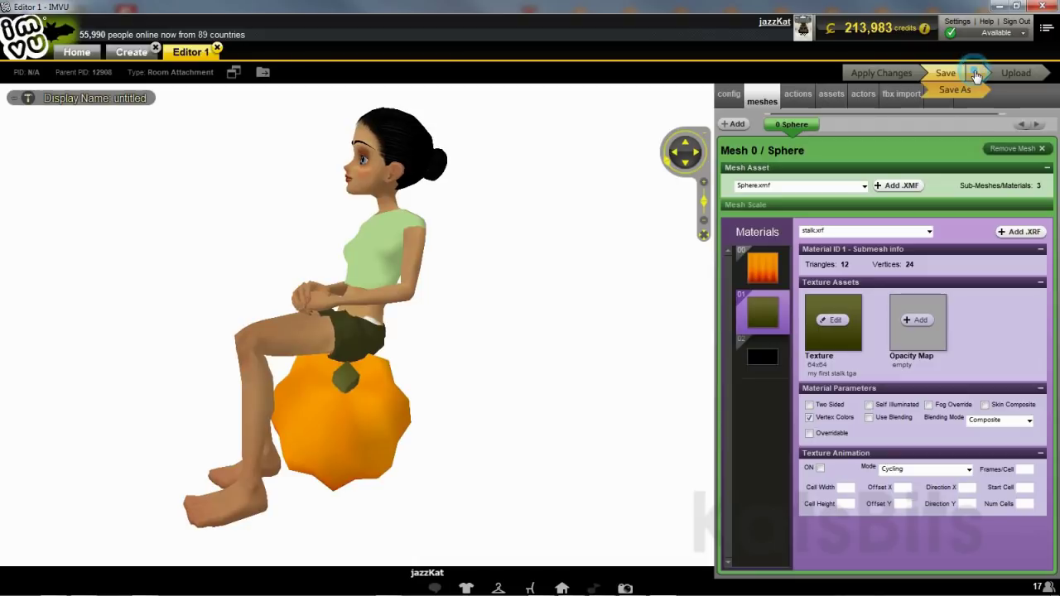
click(966, 91)
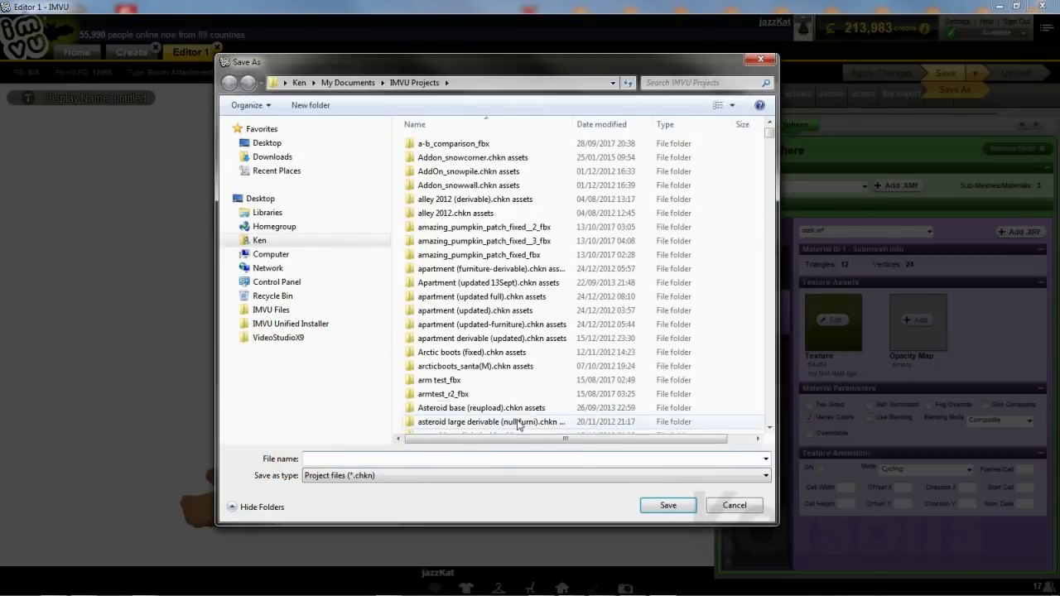
text(my first pumpkin)
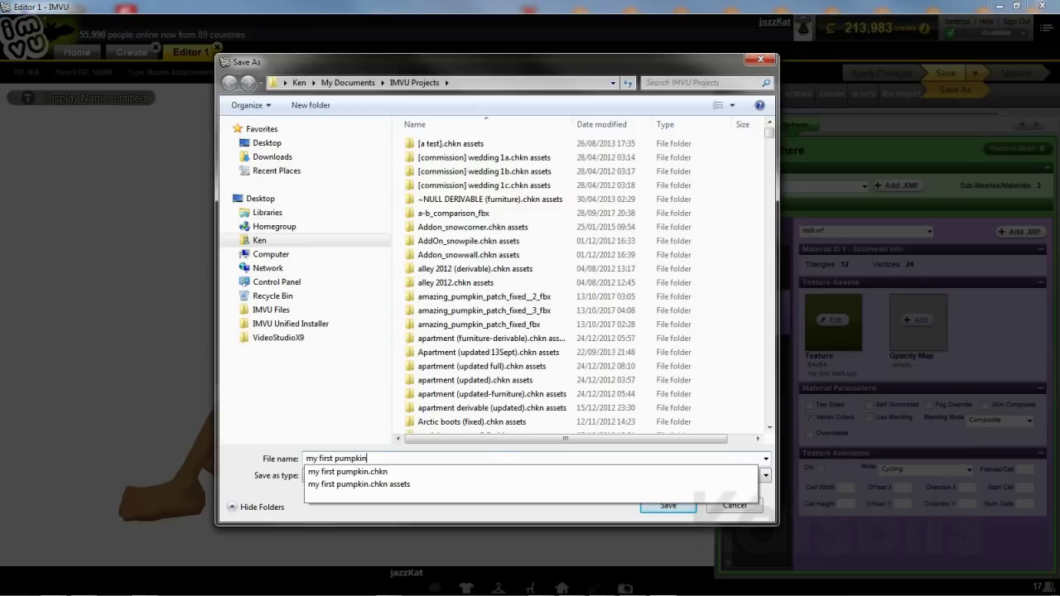
click(300, 515)
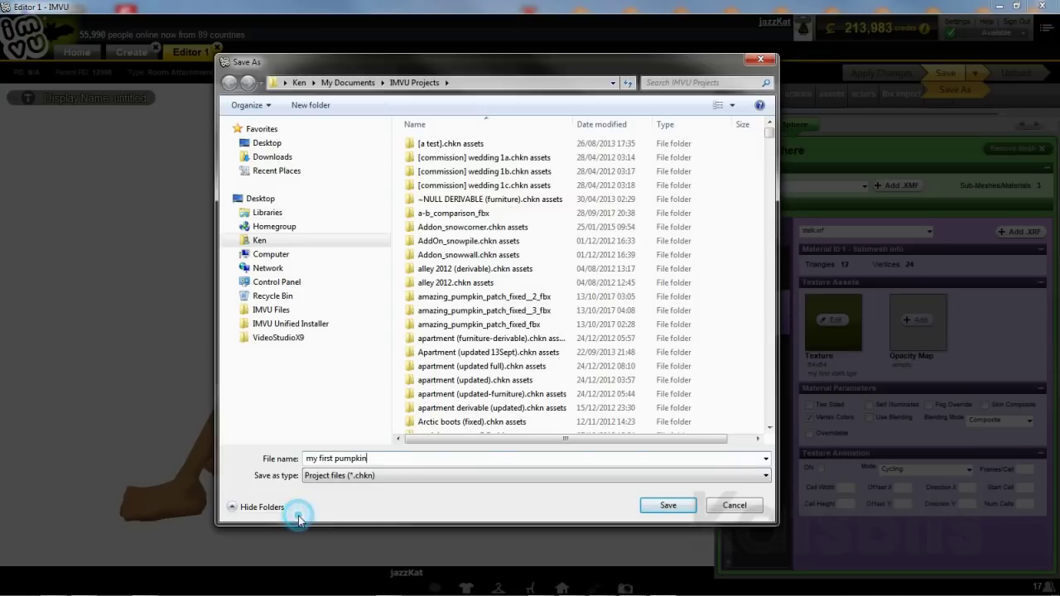
click(668, 506)
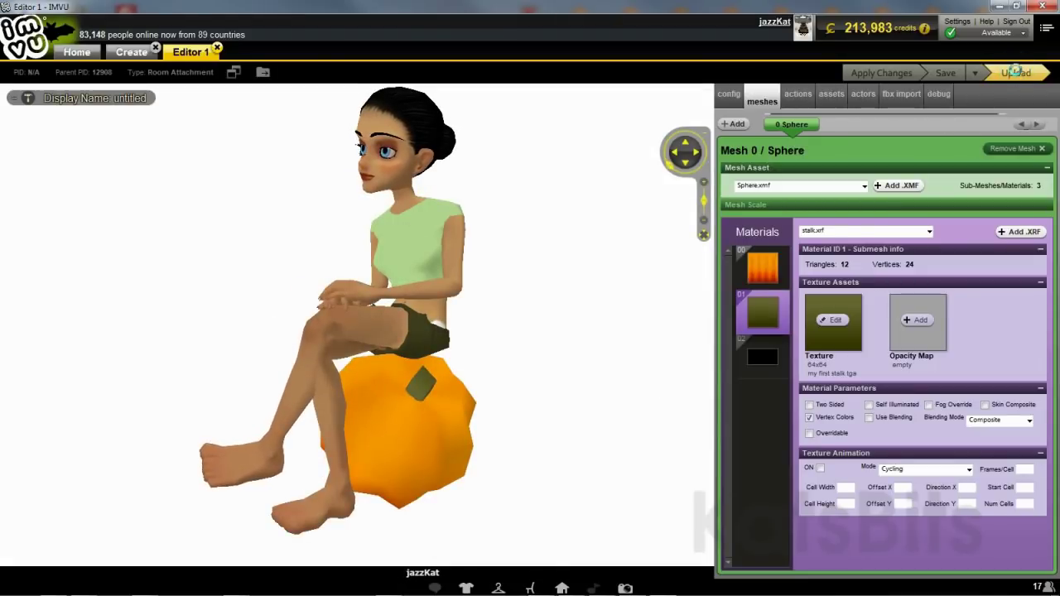
- Start the product upload and fill in the name "My first Pumpkin", the General Audience rating and a profit of 10
click(1018, 74)
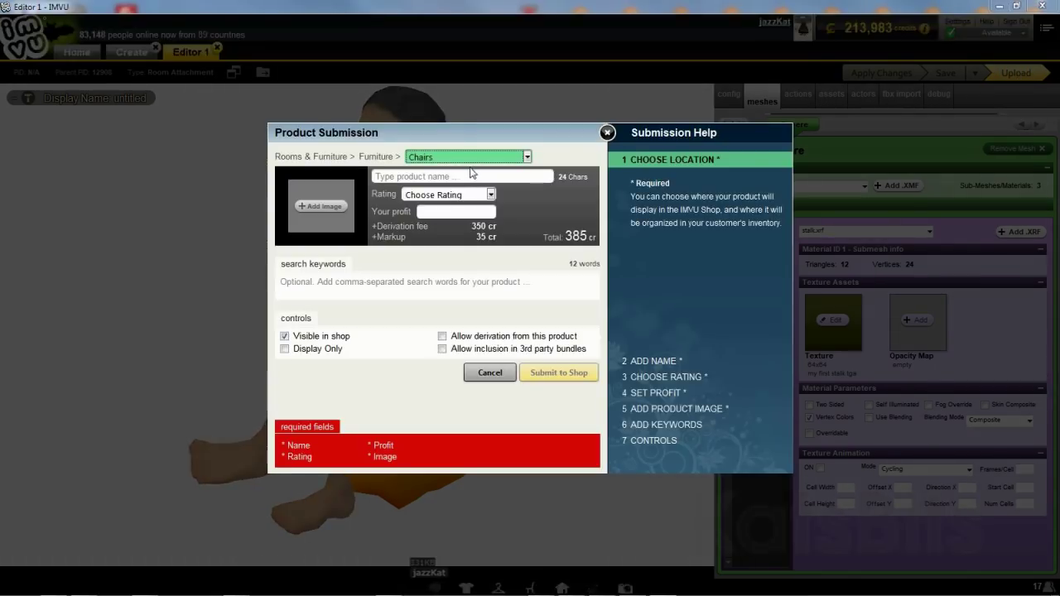
click(470, 180)
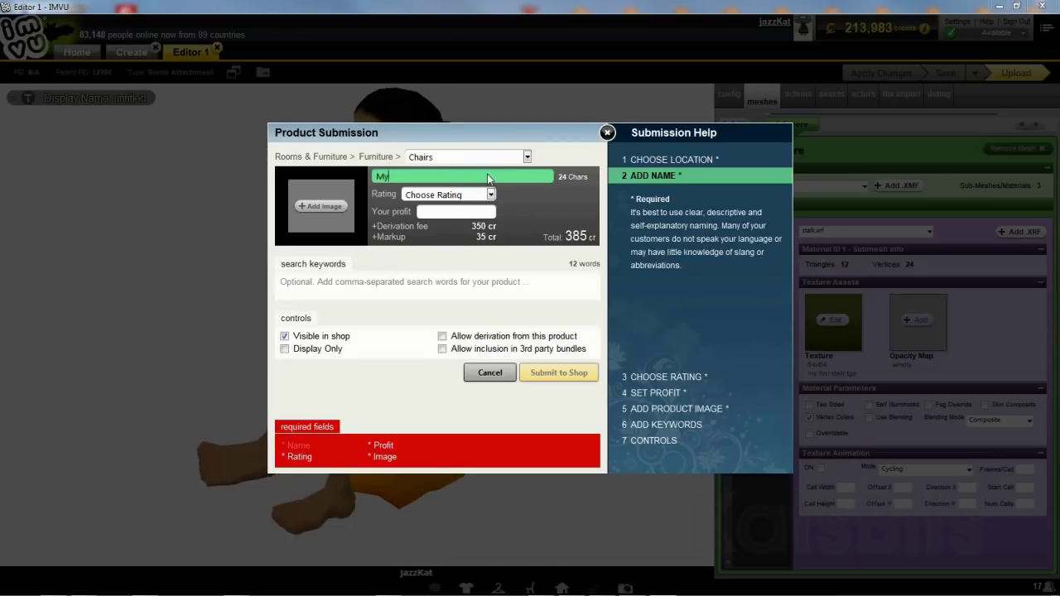
text(My first Pumpk)
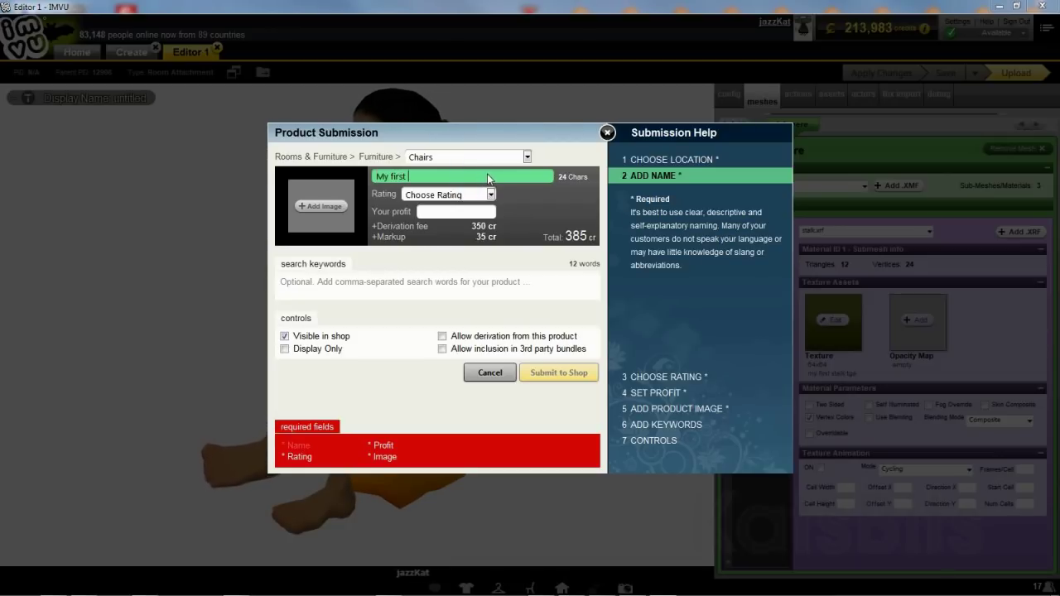
text(in)
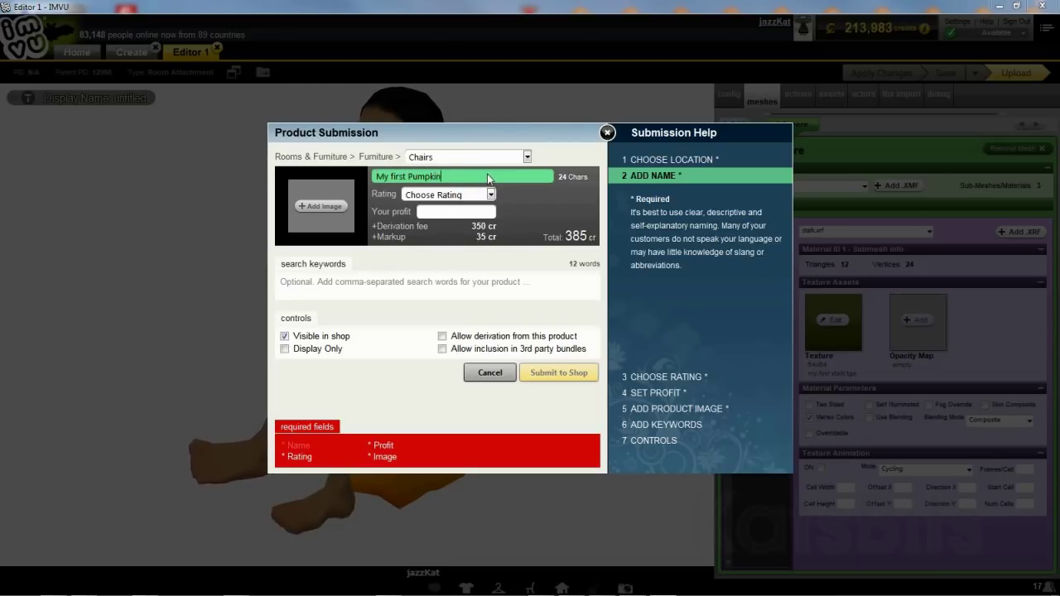
click(491, 194)
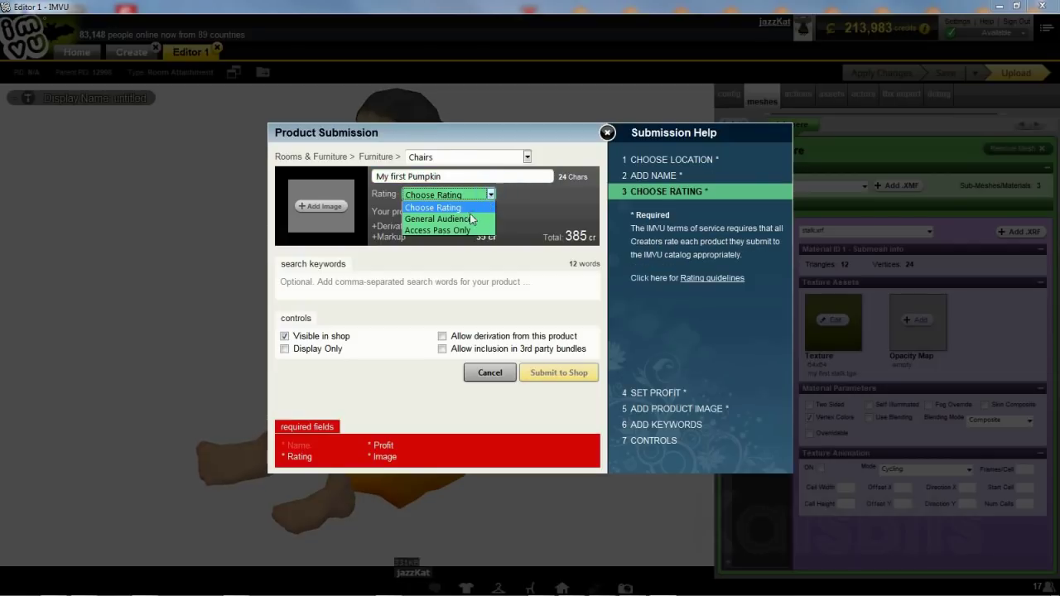
click(439, 219)
click(463, 212)
text(10)
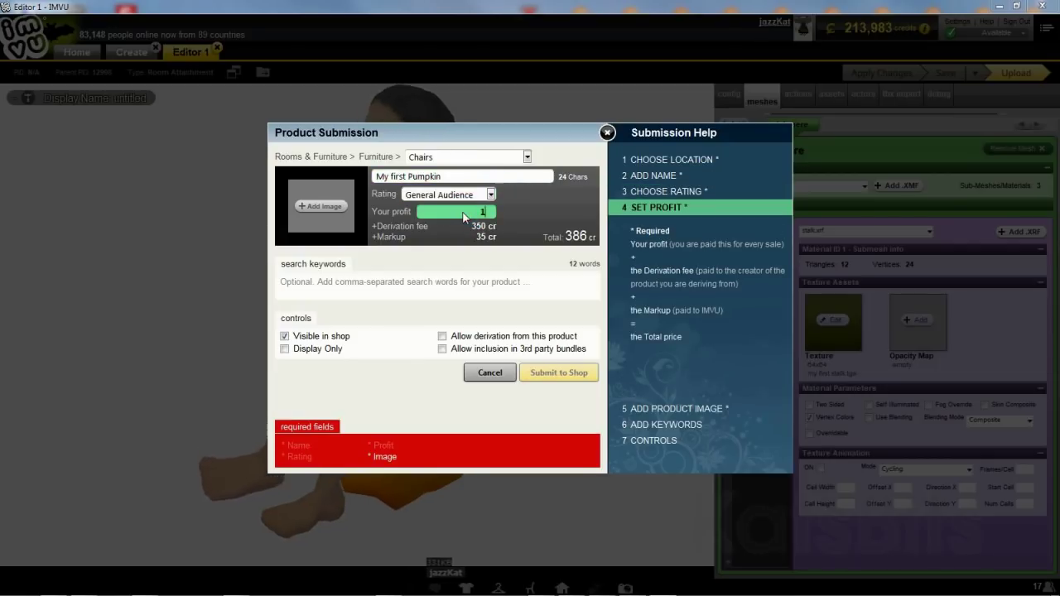
- Add "my first pumpkin (icon).jpg" as the product image of the submission
click(324, 205)
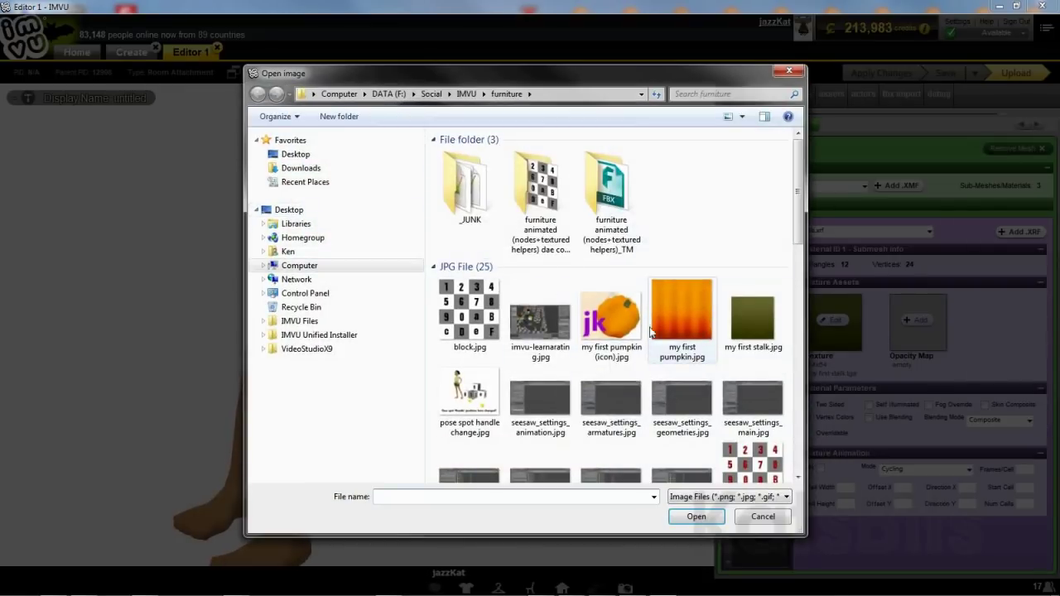
click(614, 323)
click(697, 516)
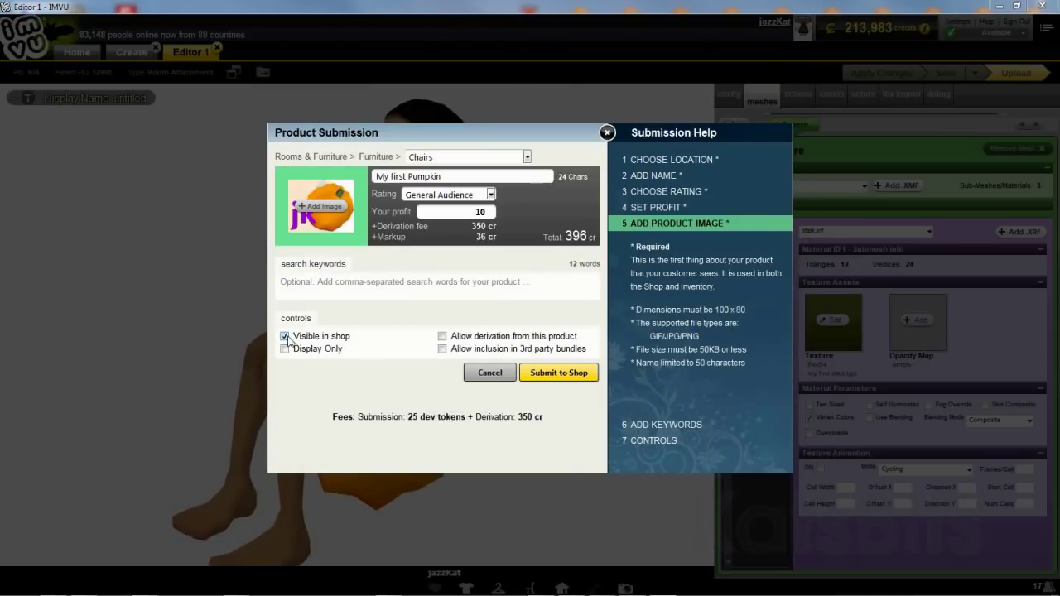
- Submit the pumpkin chair to the shop and publish it from its product page
click(560, 375)
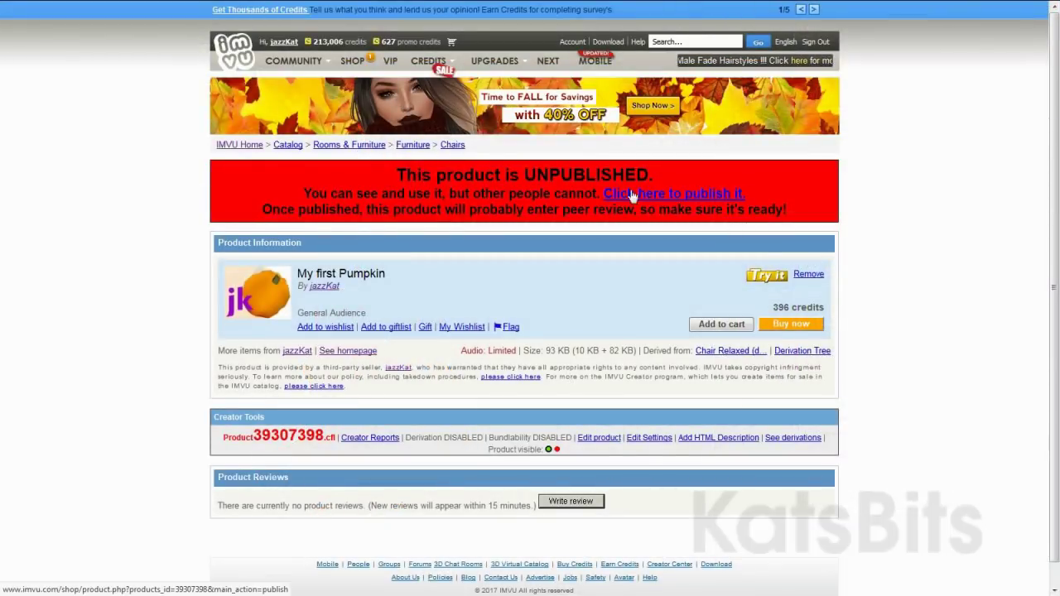
click(660, 196)
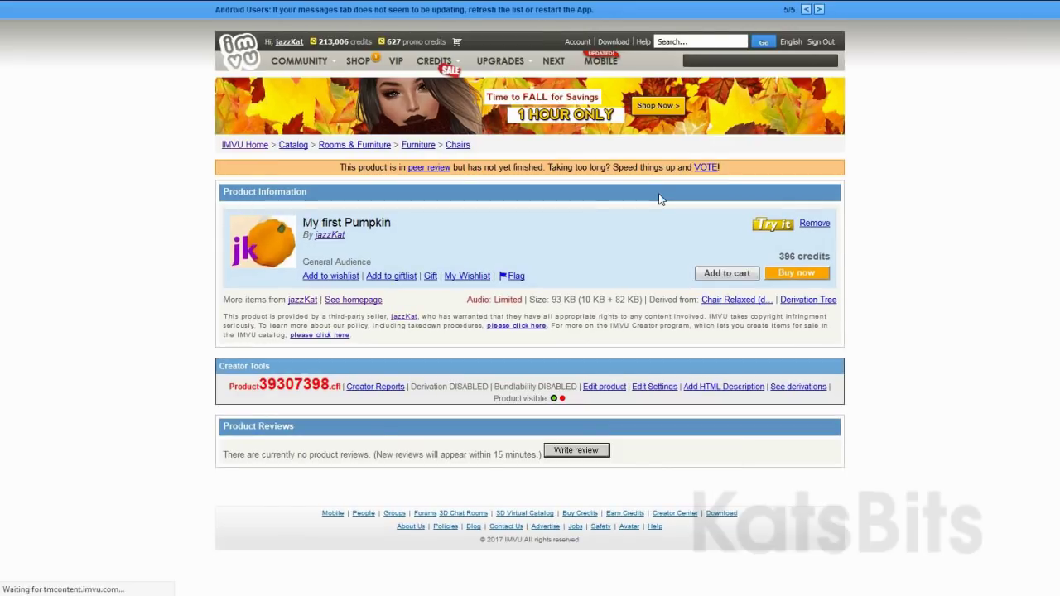